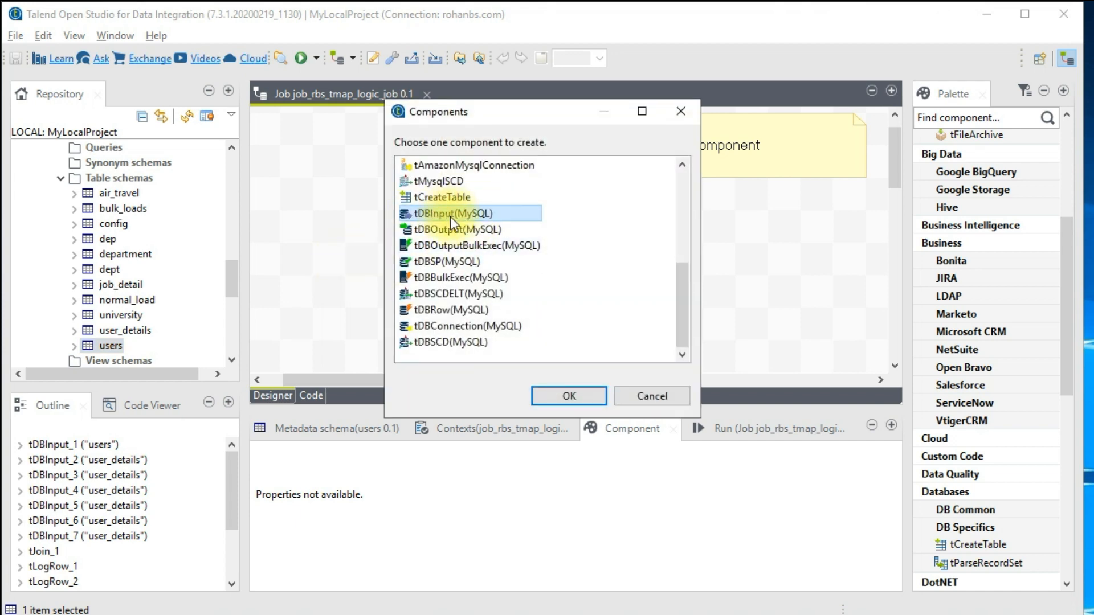
- Add the users table to the job canvas as a tDBInput(MySQL) component
click(560, 396)
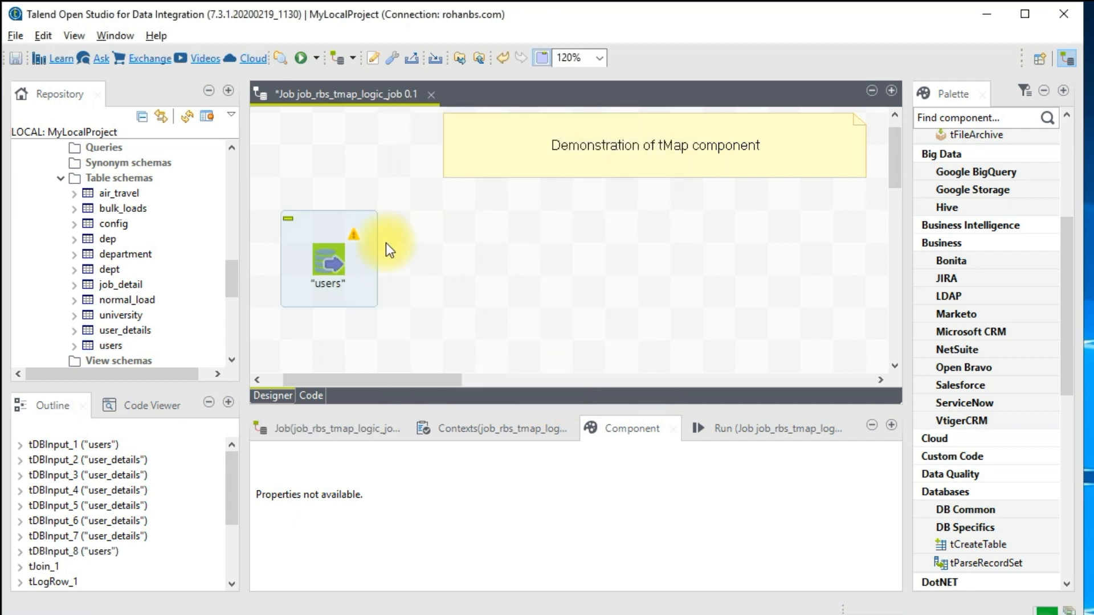
drag(333, 263, 405, 272)
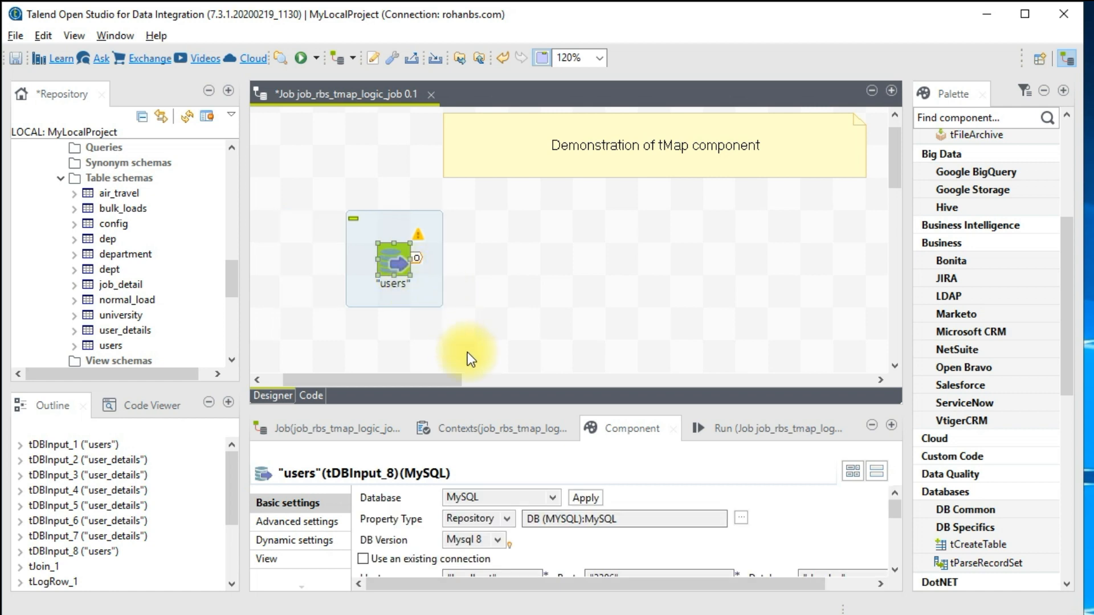
- Review the users component's connection, schema, table and query settings, and the table schemas available in the MySQL connection
drag(521, 405, 526, 318)
scroll(483, 508, down, 2)
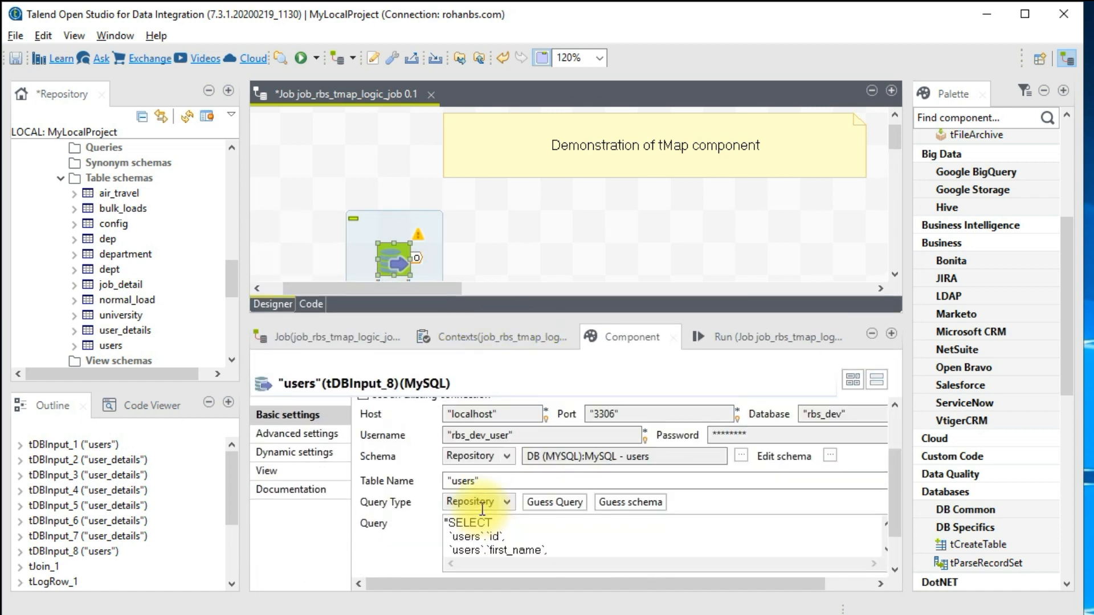
scroll(515, 551, down, 2)
scroll(516, 548, up, 3)
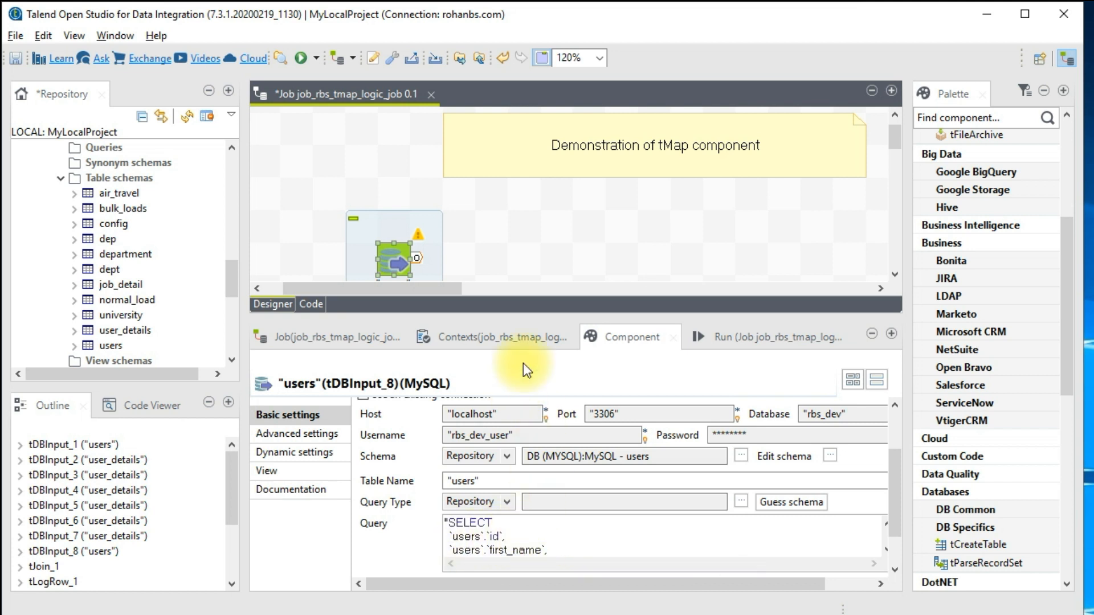
drag(513, 314, 515, 387)
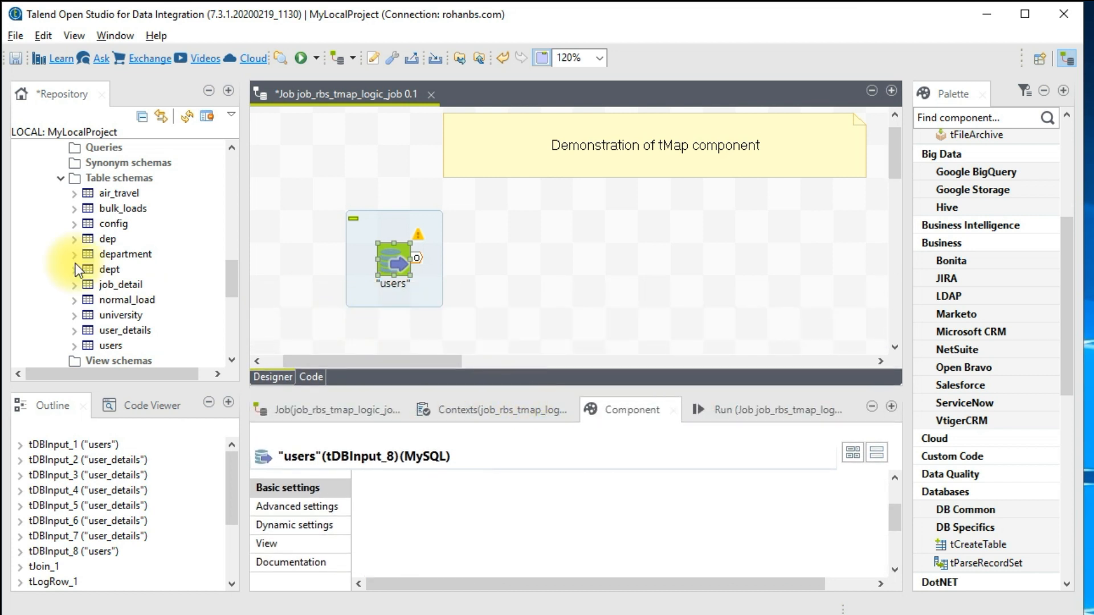
scroll(116, 228, up, 2)
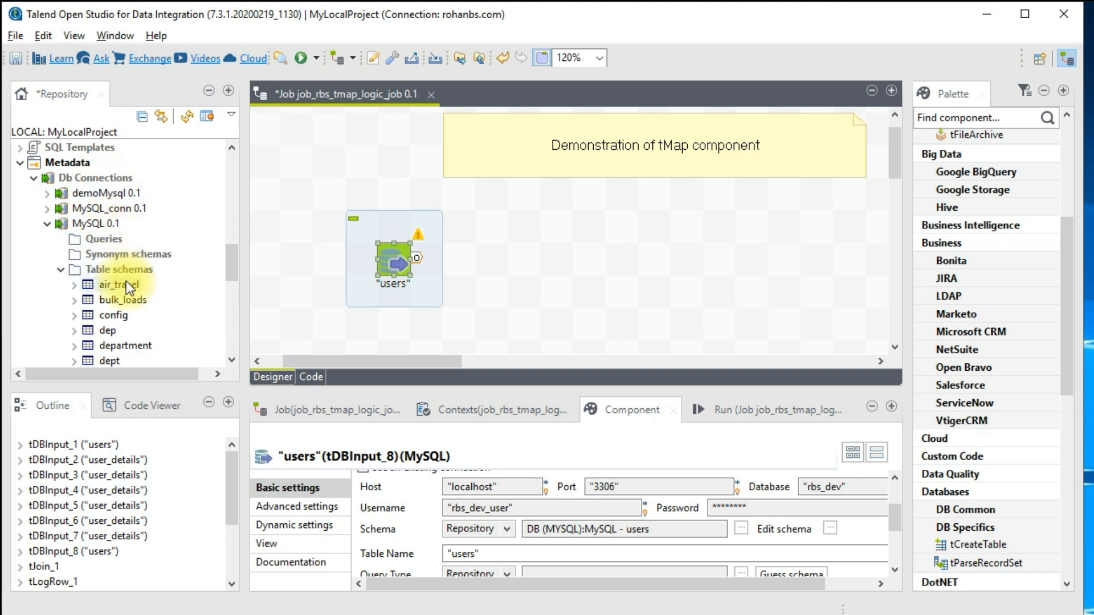
scroll(125, 282, down, 2)
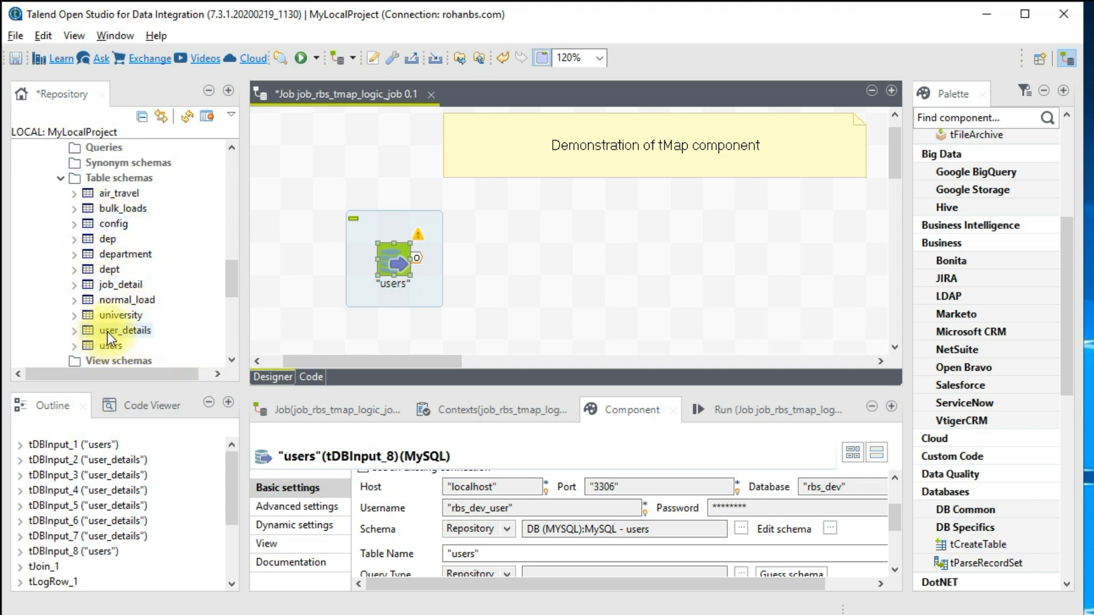
- Reposition the users input component below and to the left of the tMap demonstration note
drag(432, 297, 451, 310)
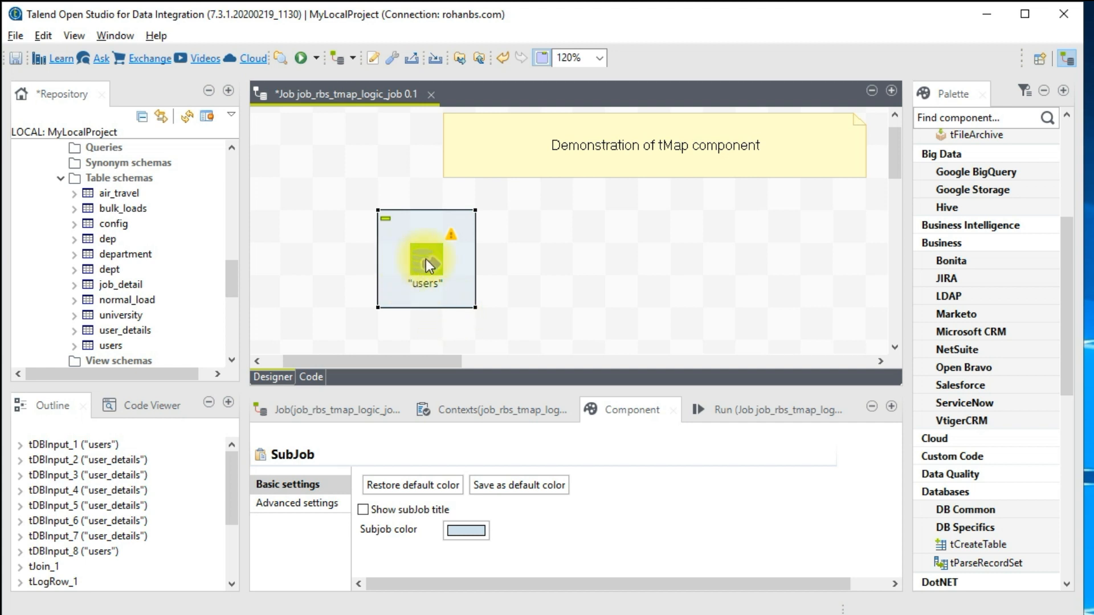
drag(426, 258, 363, 259)
click(496, 274)
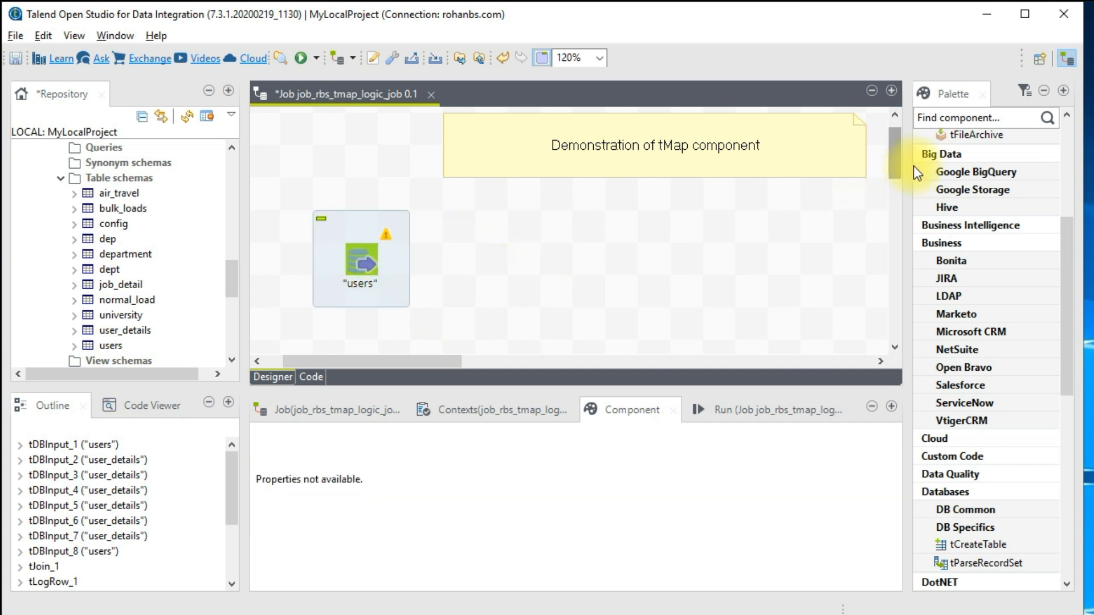
- Find the tMap component and place it on the canvas to the right of the users input
click(950, 117)
text(tmap)
key(Return)
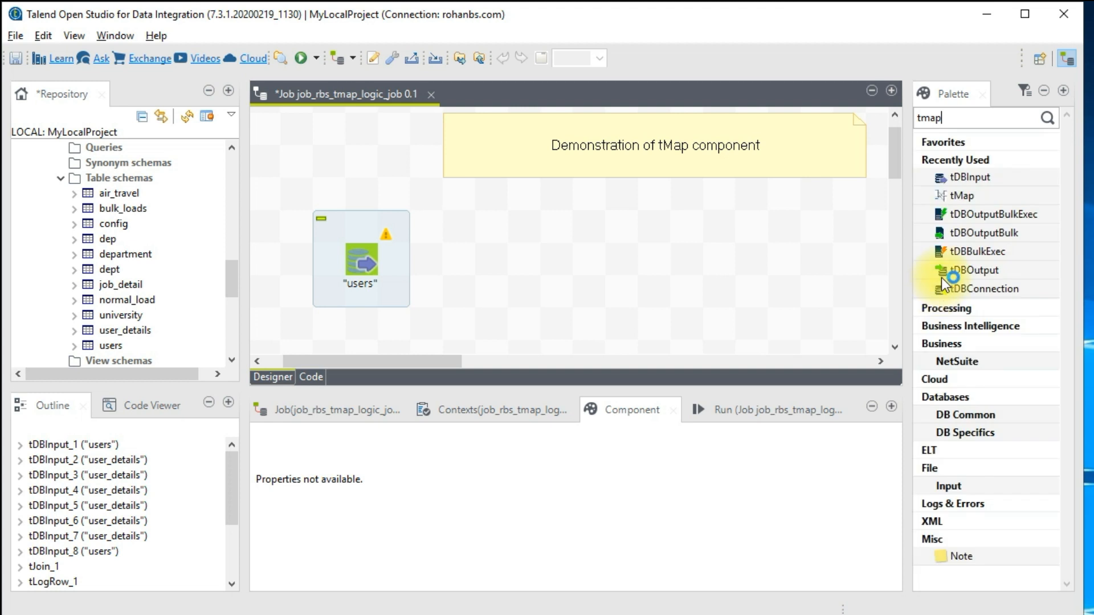
drag(988, 196, 527, 265)
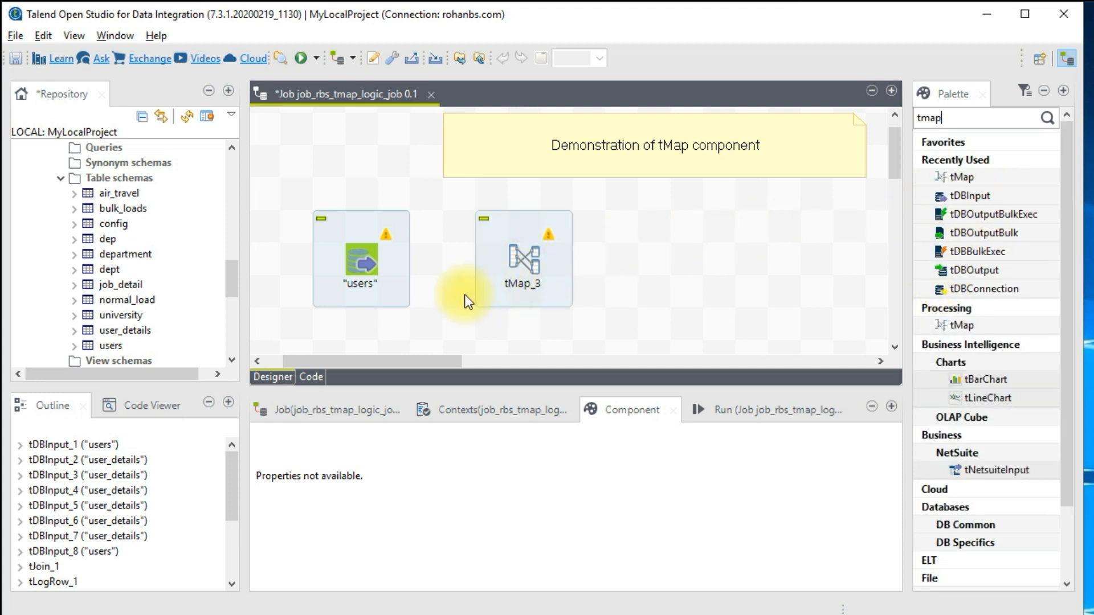
- Connect the users input to the tMap component with a Main row
click(361, 258)
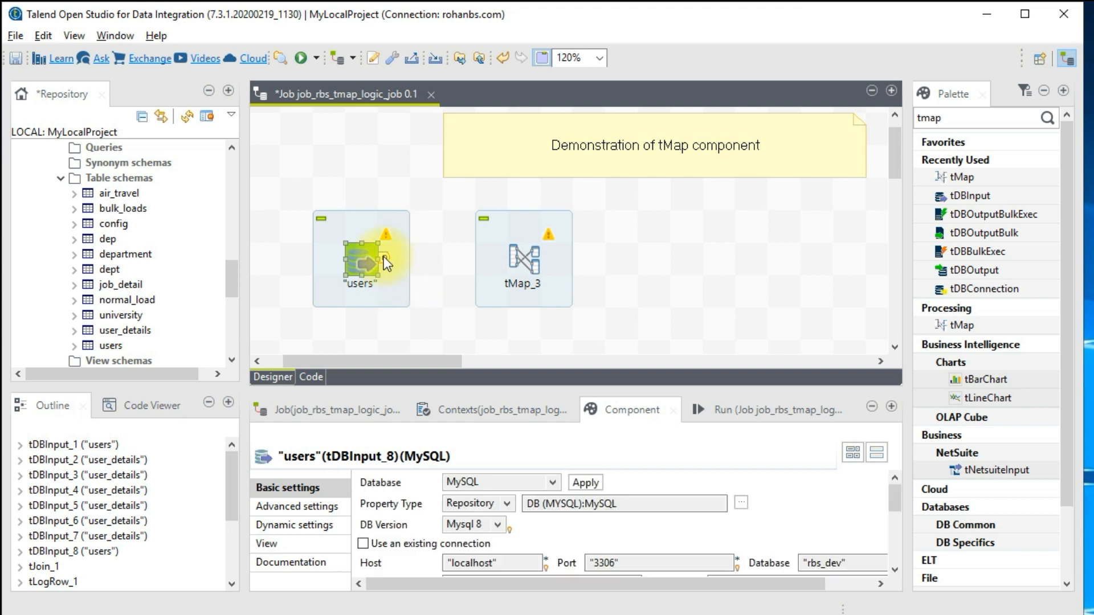
right_click(361, 258)
mouse_move(402, 273)
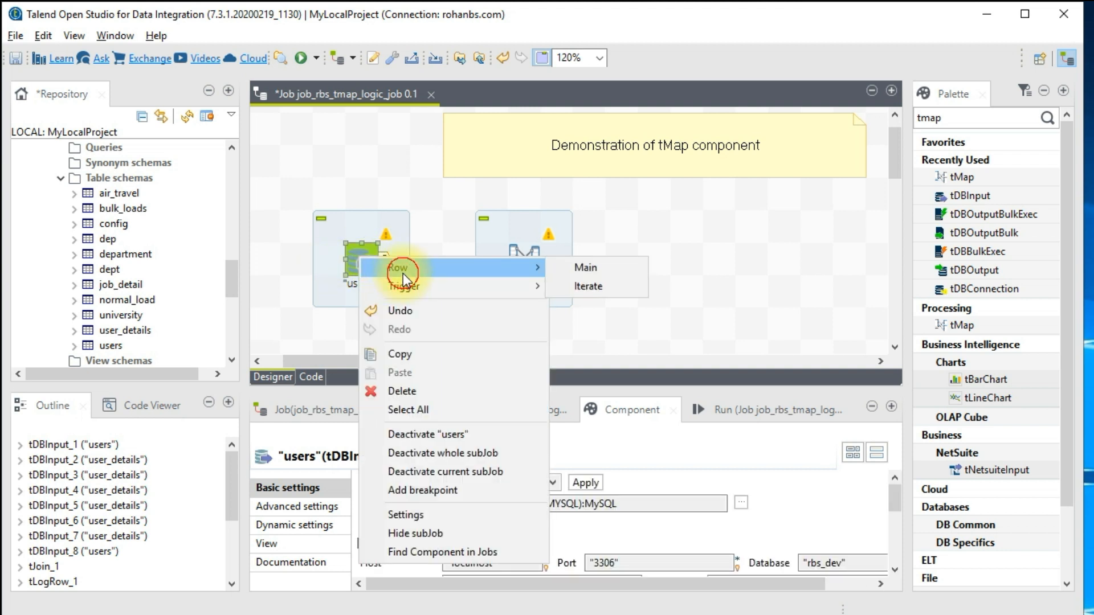
click(584, 265)
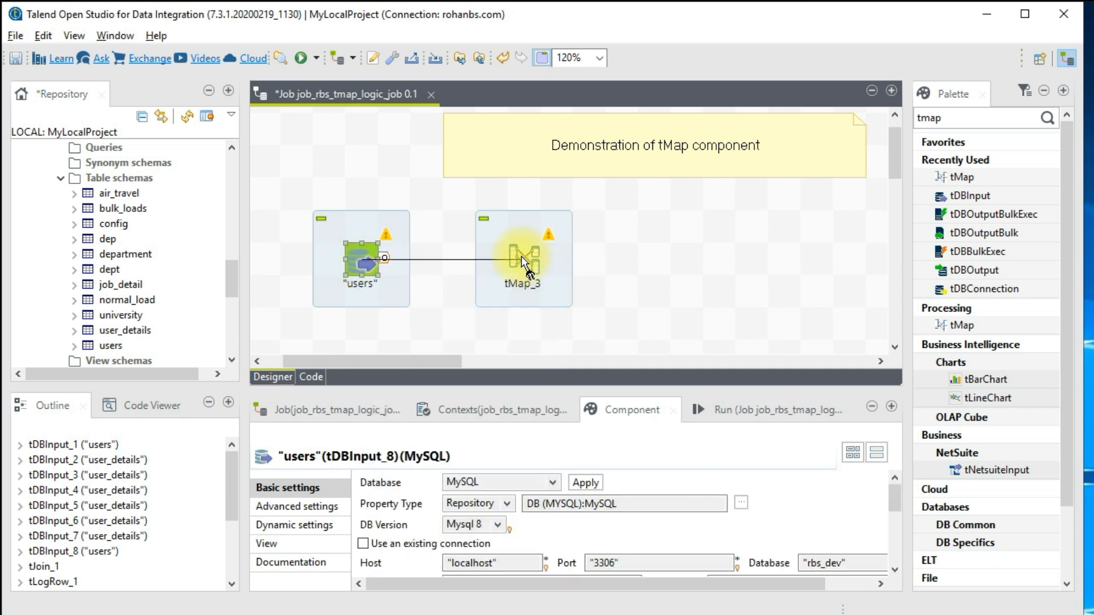
click(521, 256)
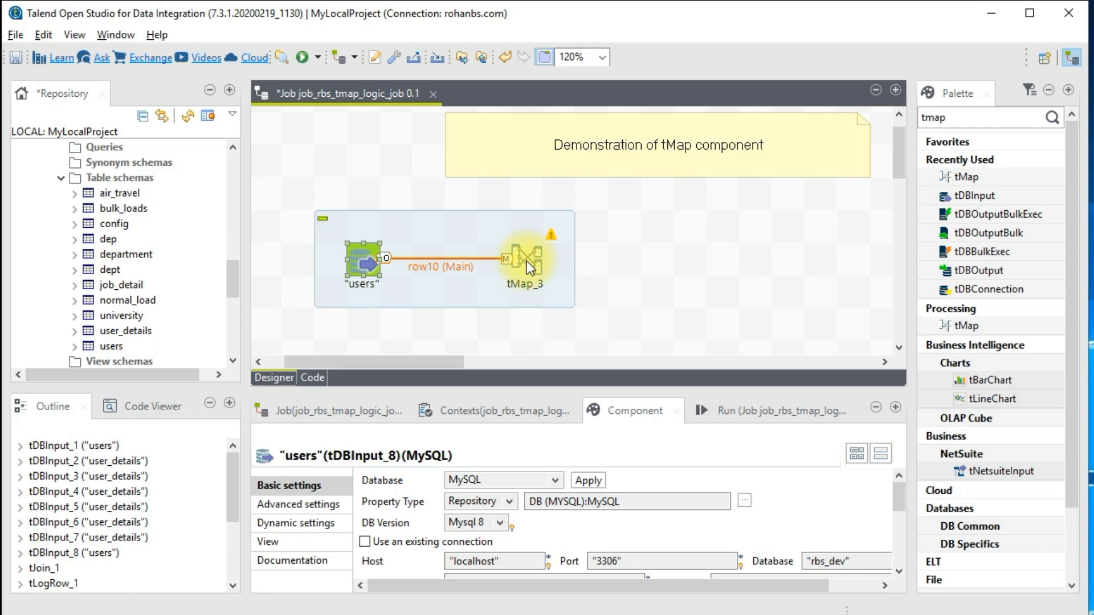
- Open the tMap component's map editor and add a new output named users
double_click(526, 261)
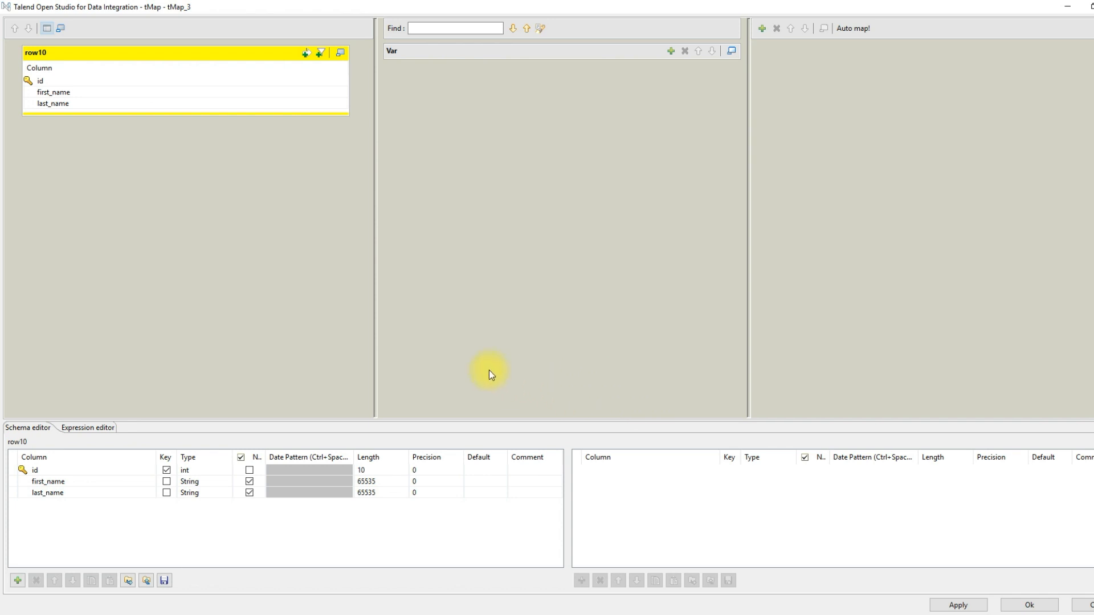
click(763, 29)
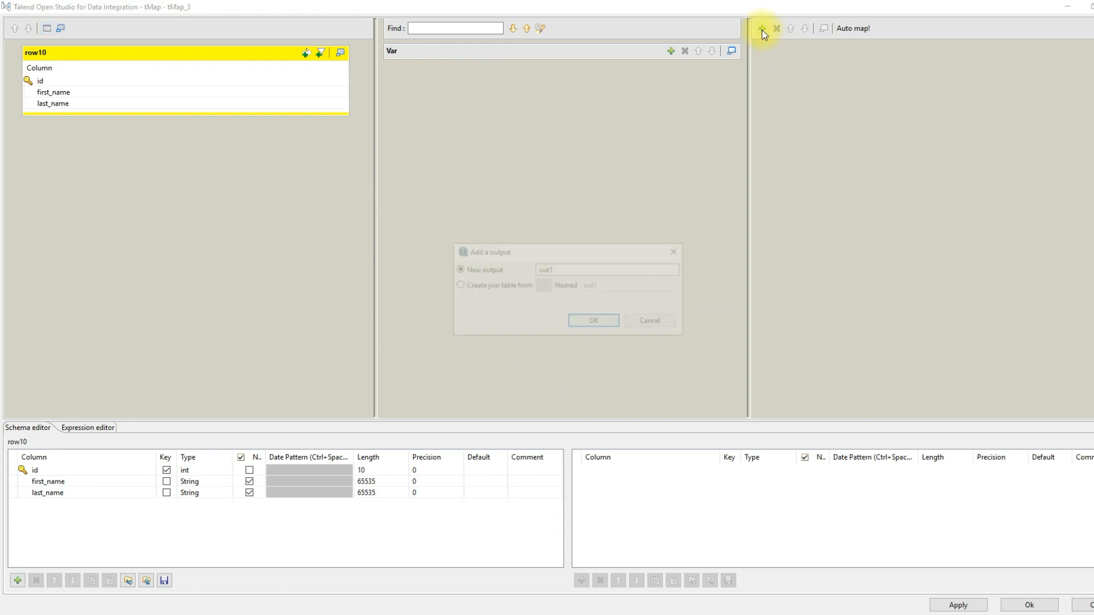
double_click(557, 269)
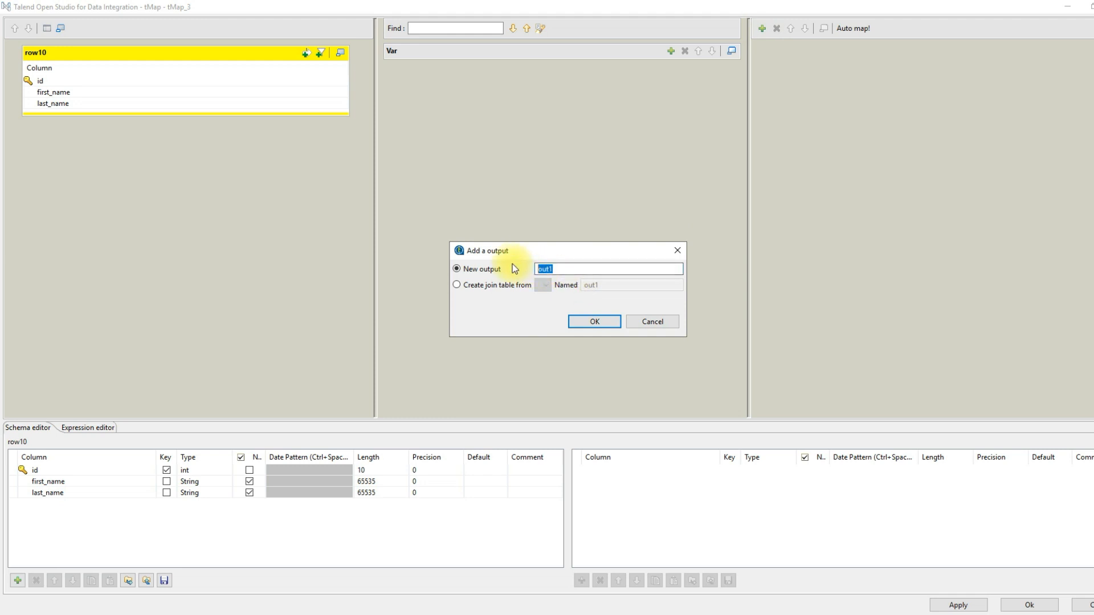
text(users)
click(577, 320)
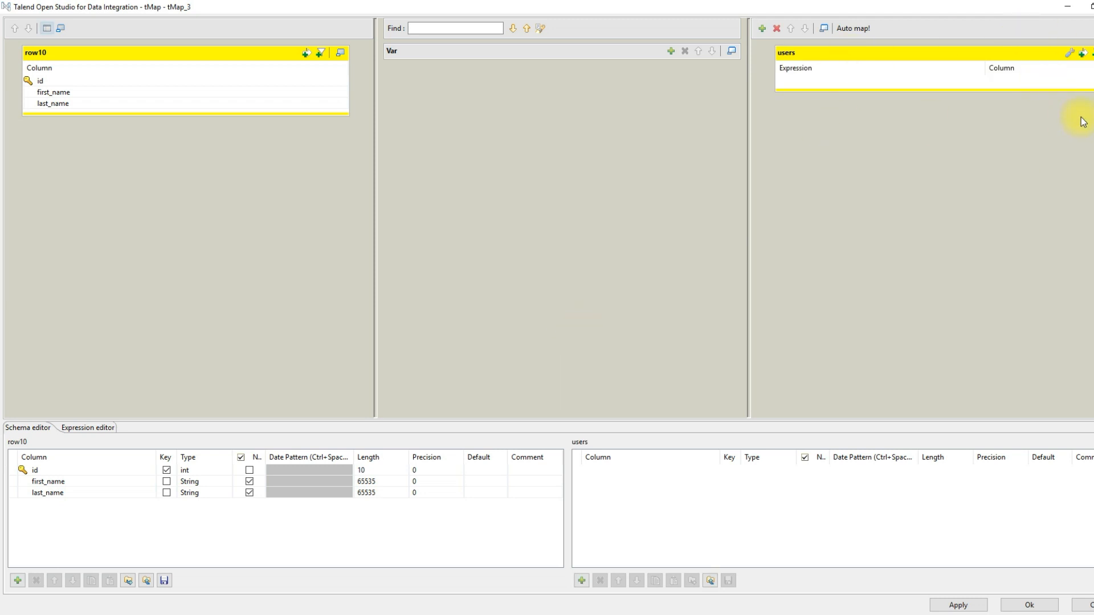
- Map the id, first_name and last_name columns of row10 to the users output and accept the mapping
click(114, 82)
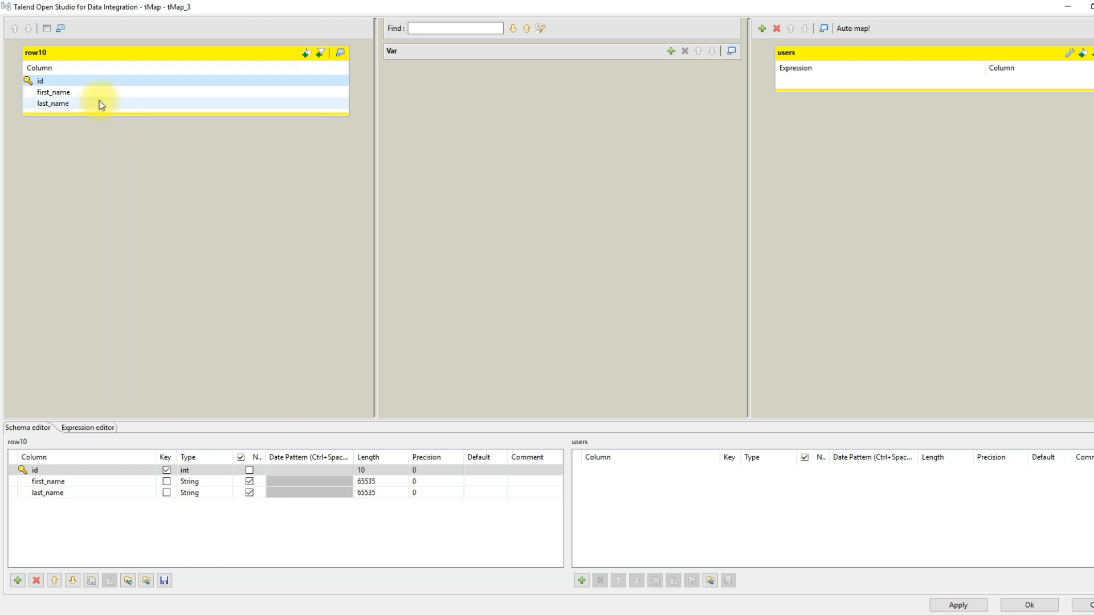
shift+click(85, 103)
drag(114, 84, 798, 85)
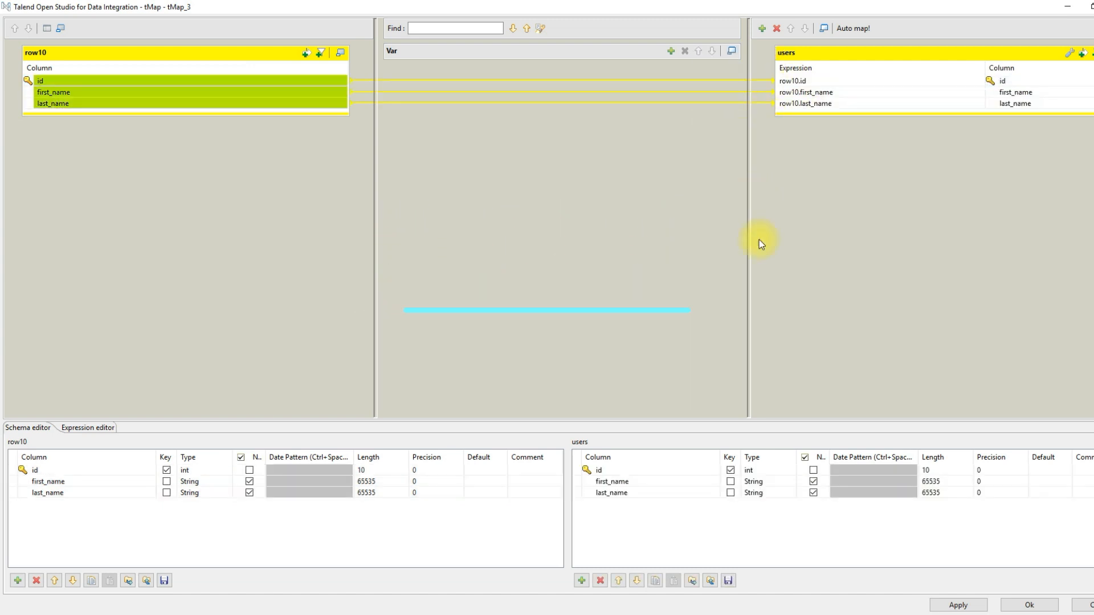
click(958, 605)
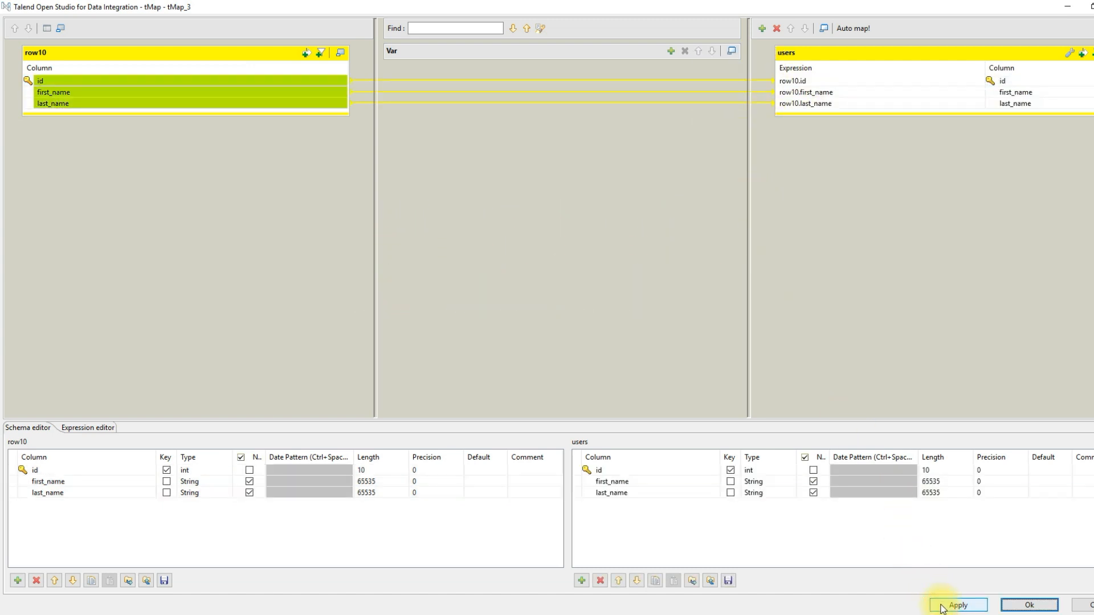
click(1029, 606)
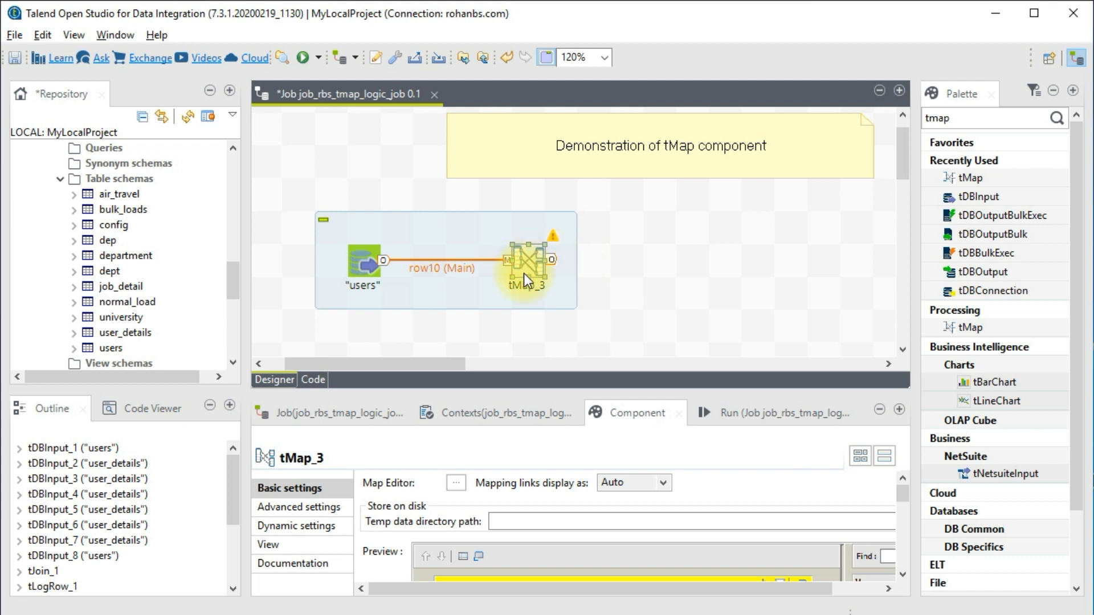
- Route the tMap's users output row to a new tLogRow component placed to its right
right_click(531, 260)
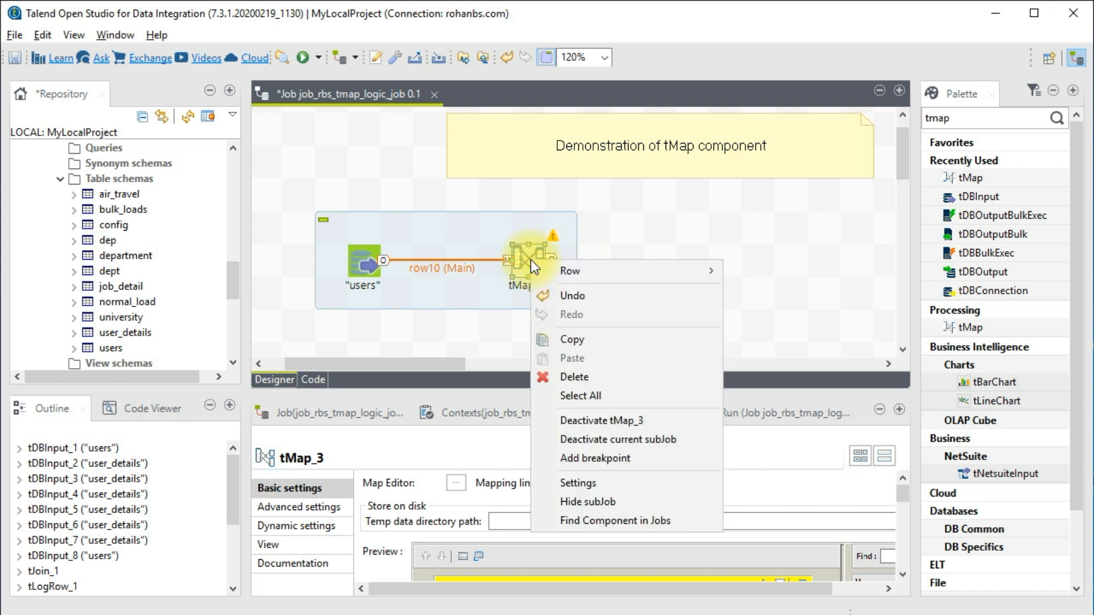
mouse_move(552, 269)
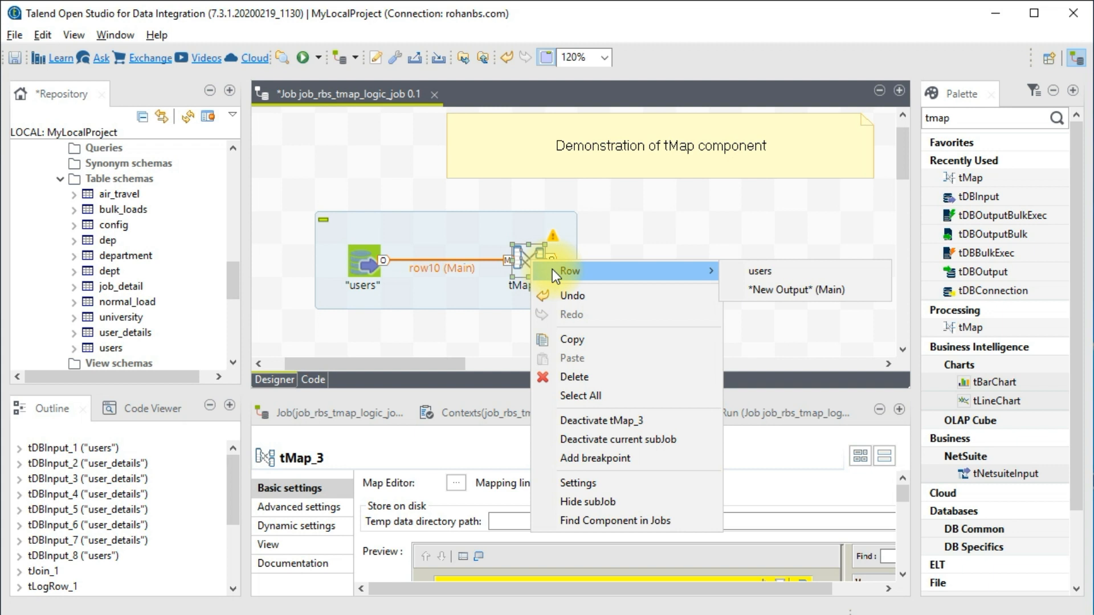
click(764, 272)
click(666, 257)
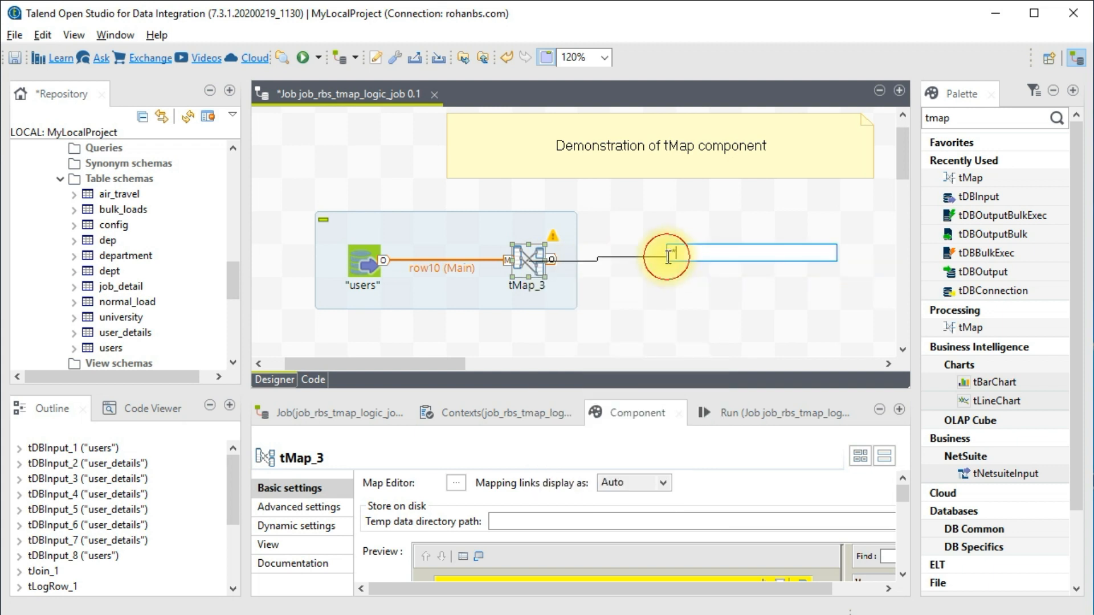
text(tlog)
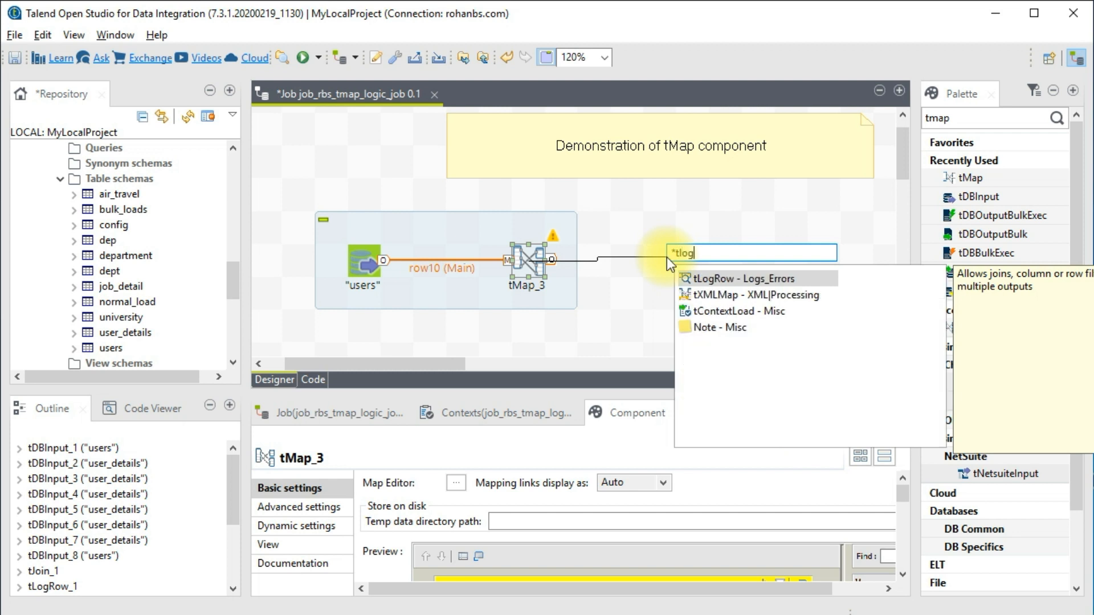
key(Return)
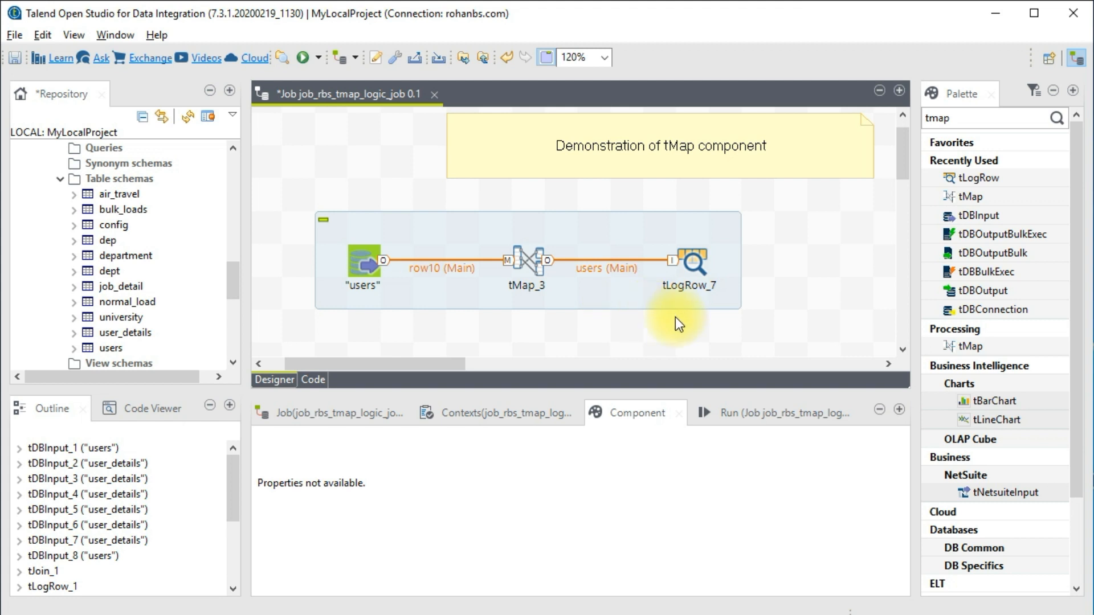
- Save the job job_rbs_tmap_logic_job and run it
key(ctrl+s)
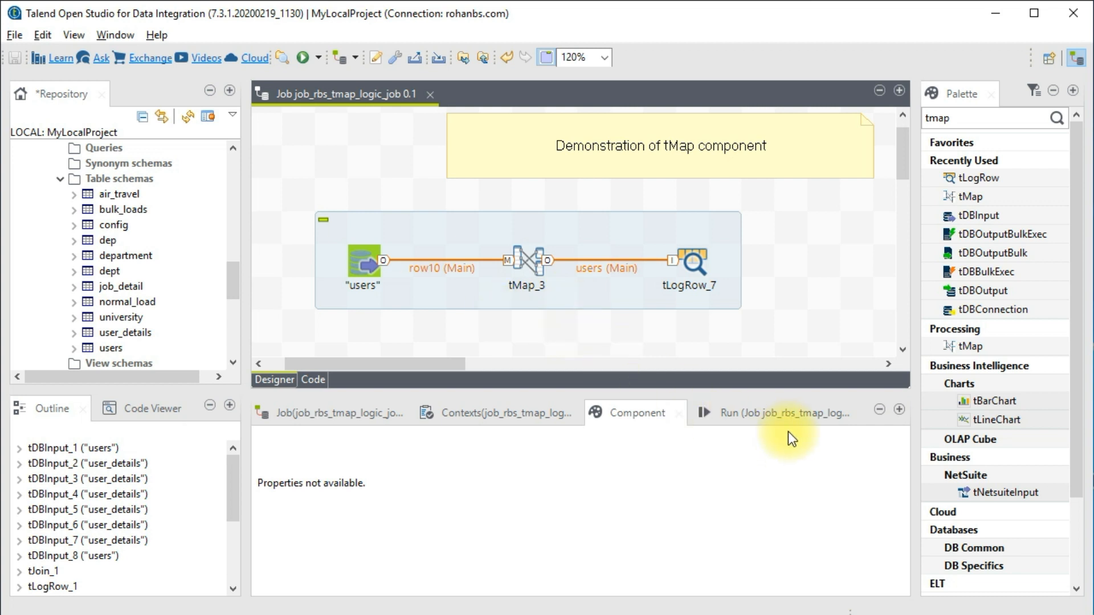
click(758, 419)
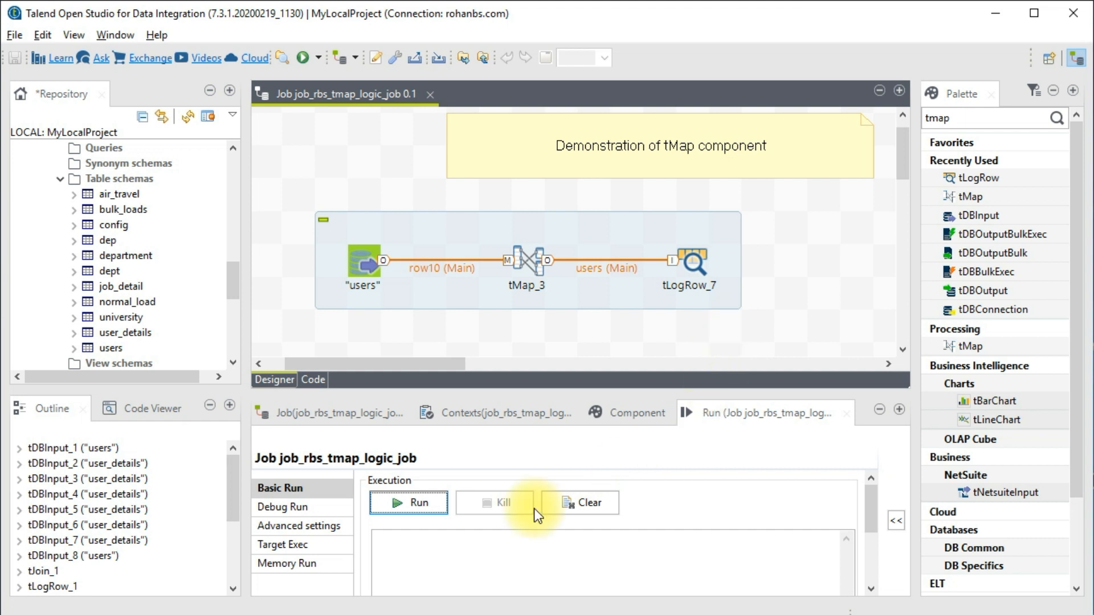
click(422, 505)
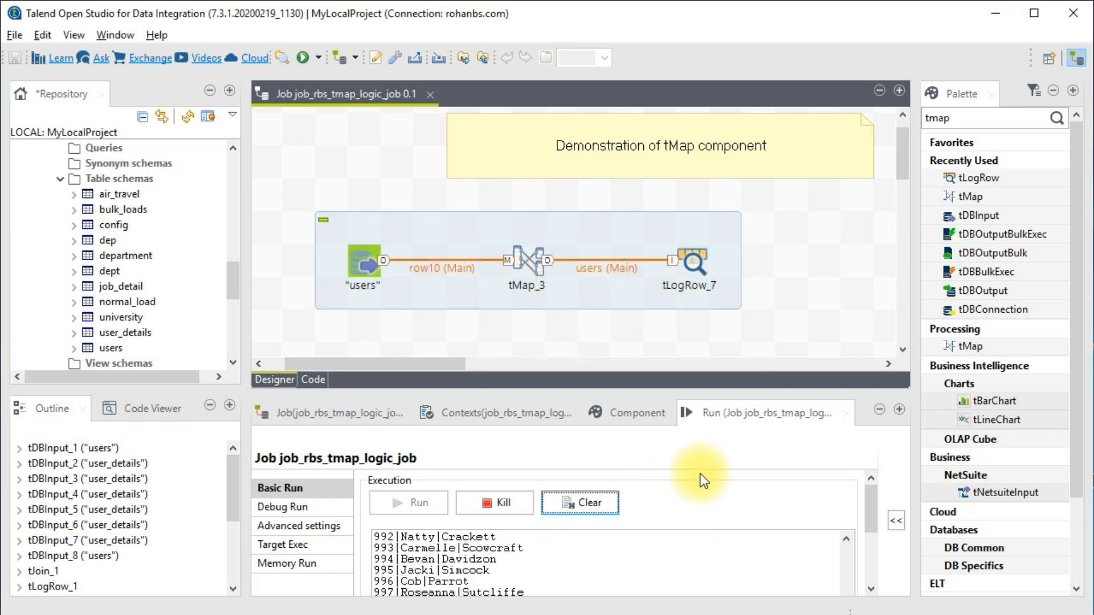
- Enlarge the run console, examine the logged user rows from the last back to the first, and restore the layout
double_click(730, 416)
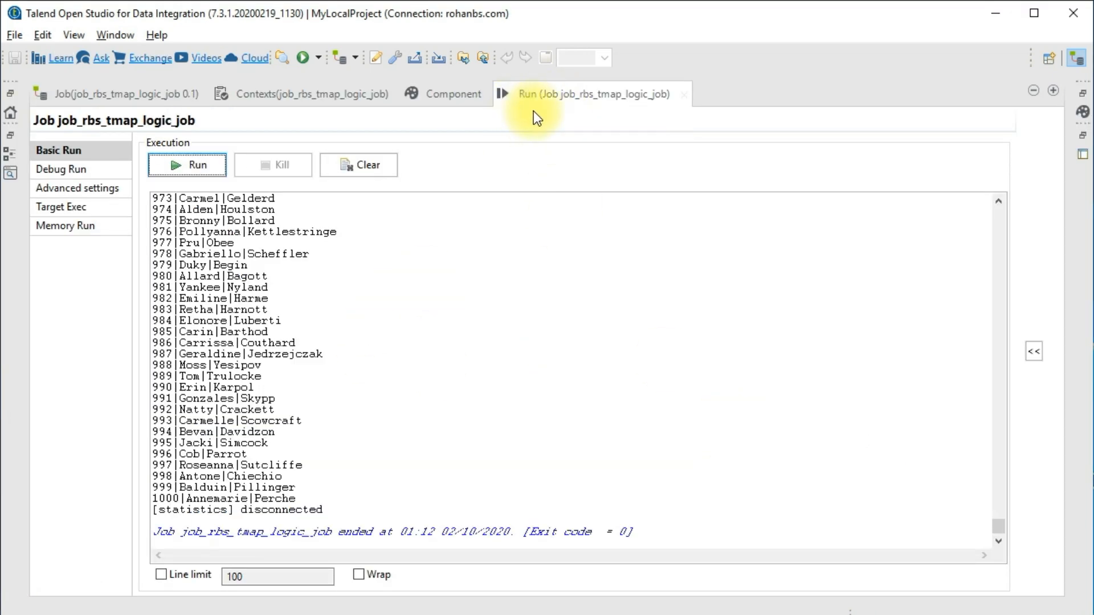
scroll(300, 390, up, 3)
scroll(296, 416, down, 4)
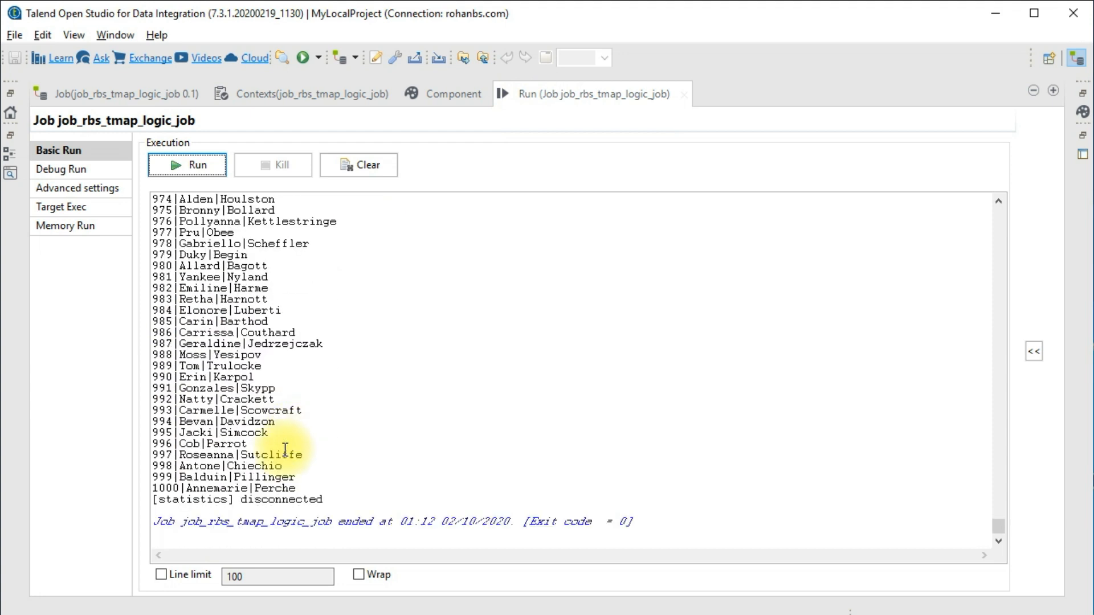
drag(157, 489, 313, 491)
drag(993, 523, 994, 207)
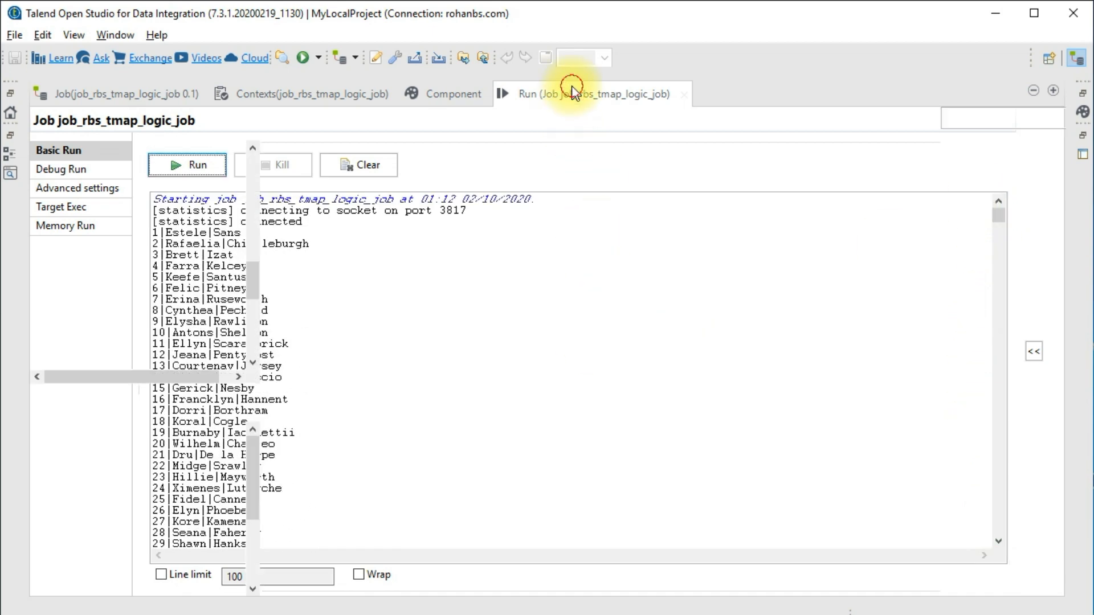
double_click(569, 94)
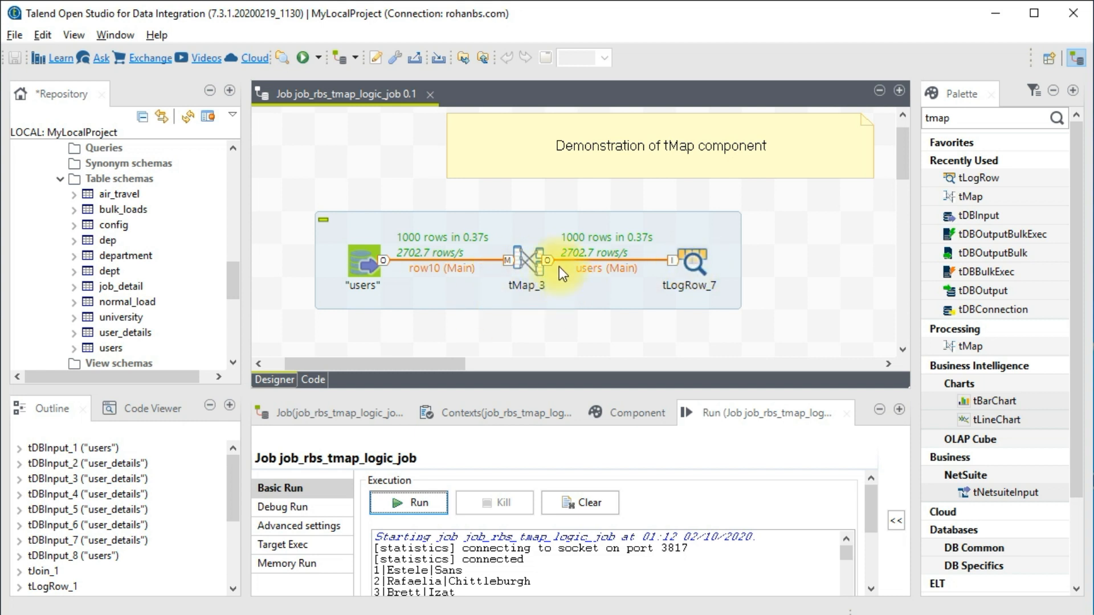
- Examine the first logged user rows in the run console
drag(387, 570, 509, 580)
click(504, 581)
click(409, 580)
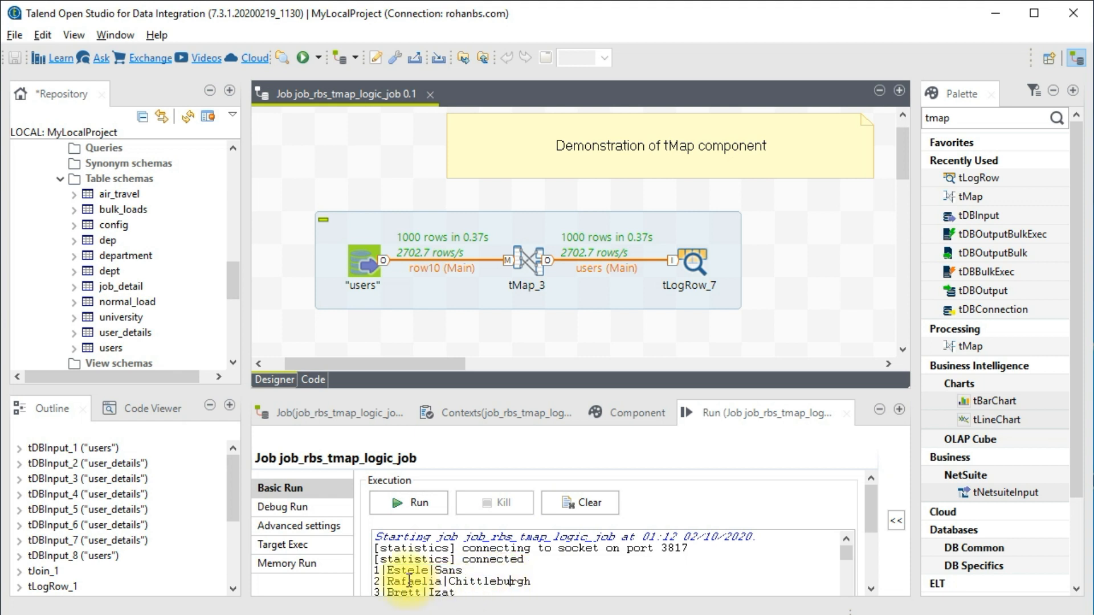
scroll(409, 581, down, 1)
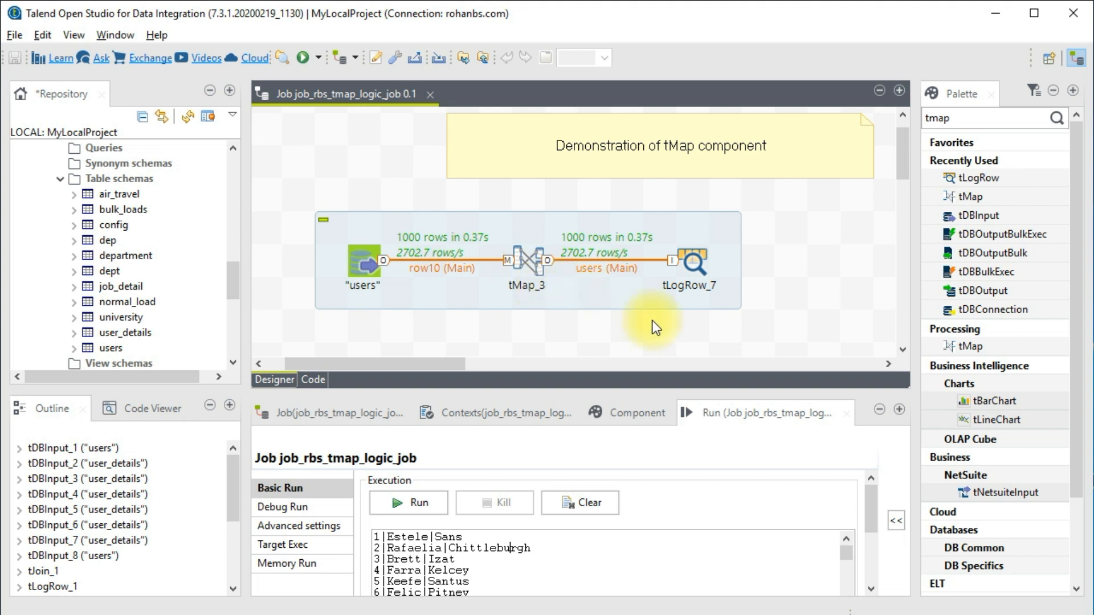
- Open the Expression Builder for the first_name expression of the users output in tMap_3
click(525, 260)
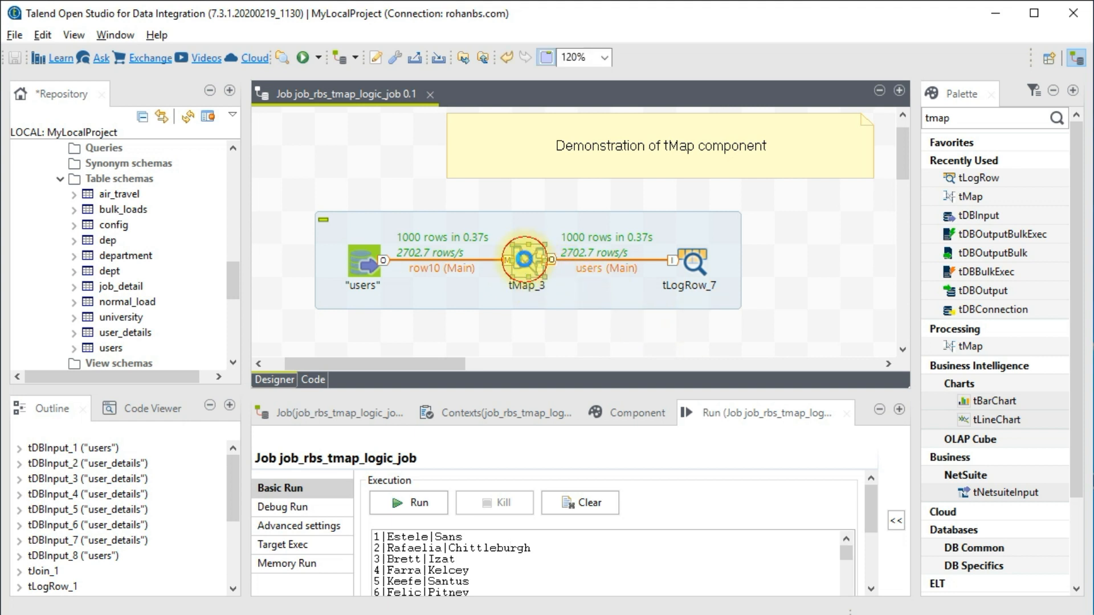
double_click(525, 260)
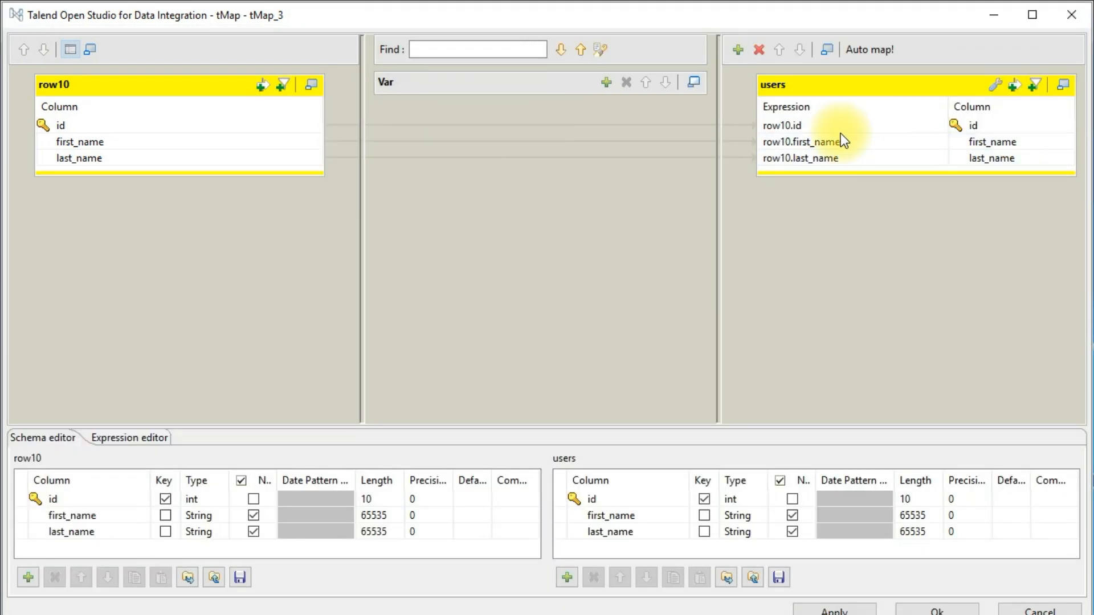
click(890, 140)
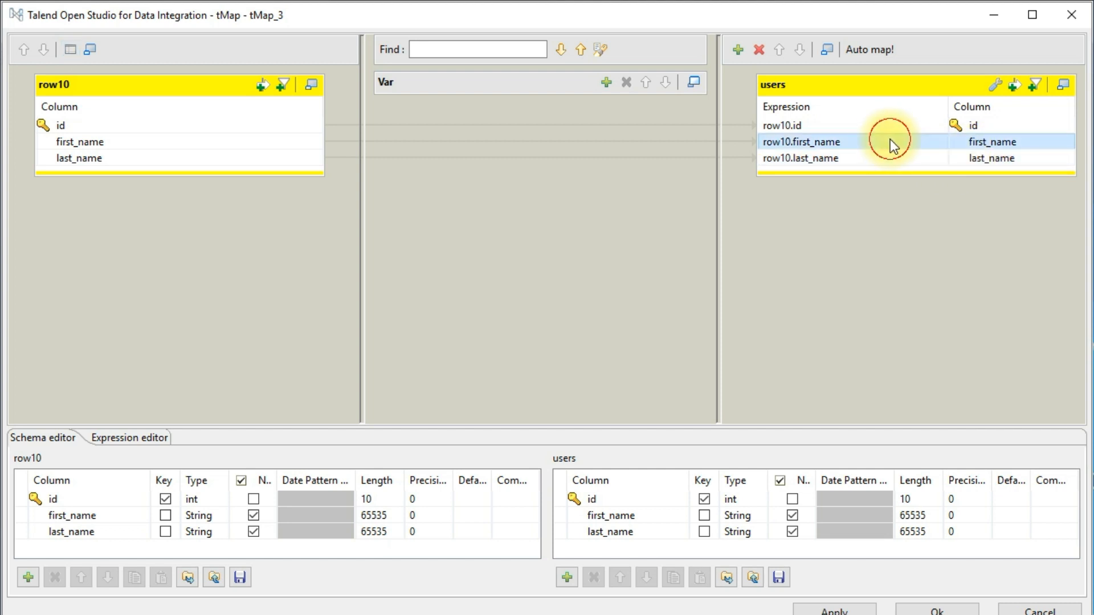
click(938, 140)
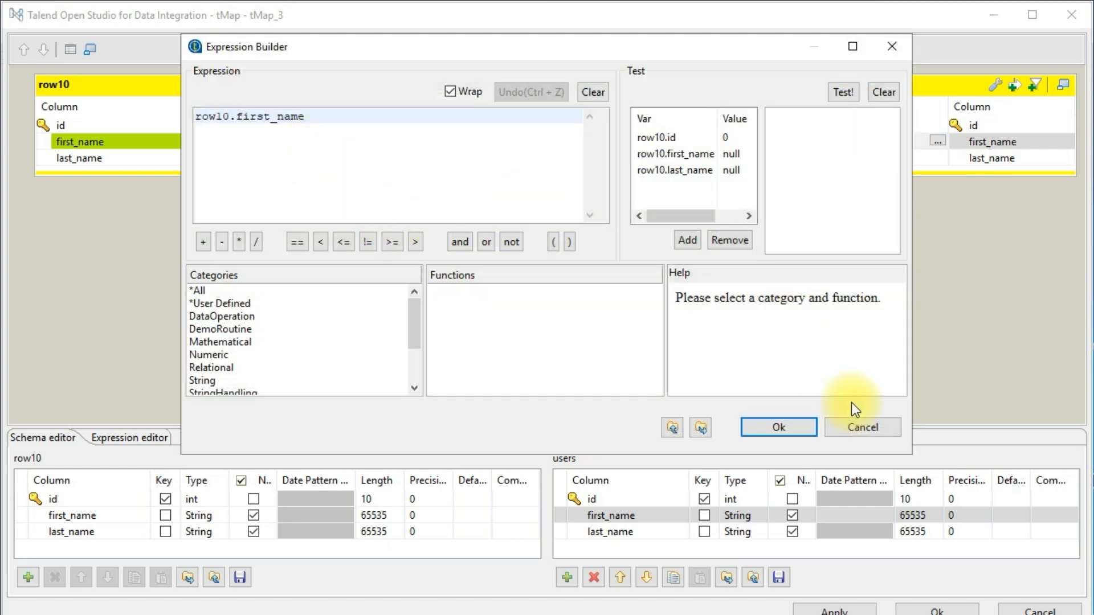
click(860, 428)
click(937, 142)
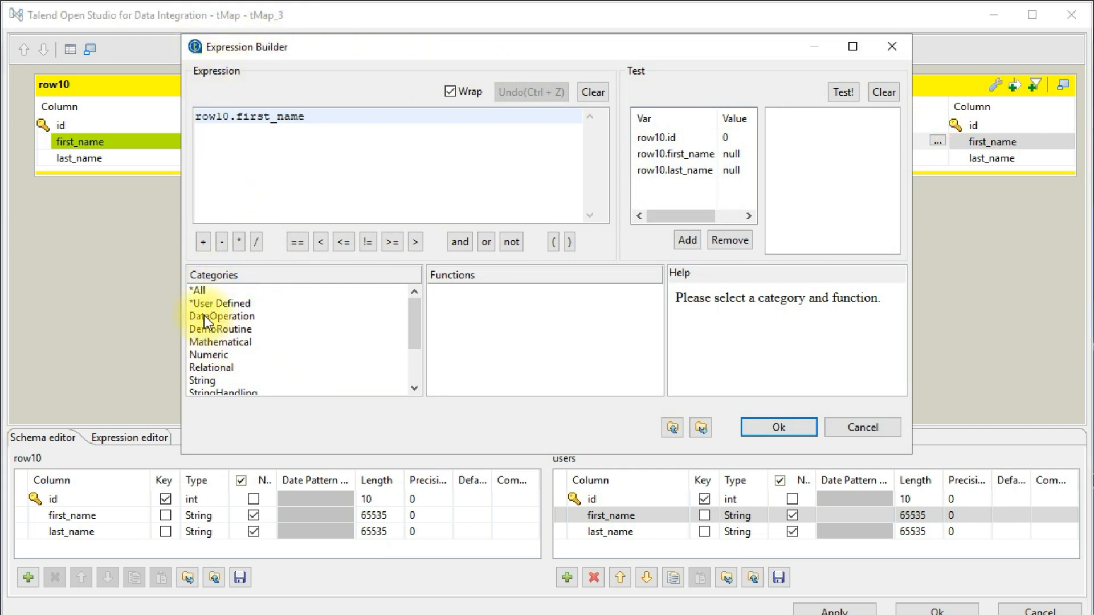
- Browse the Expression Builder's function categories, including Mathematical, Relational and TalendString, and enlarge the dialog
click(220, 317)
click(218, 342)
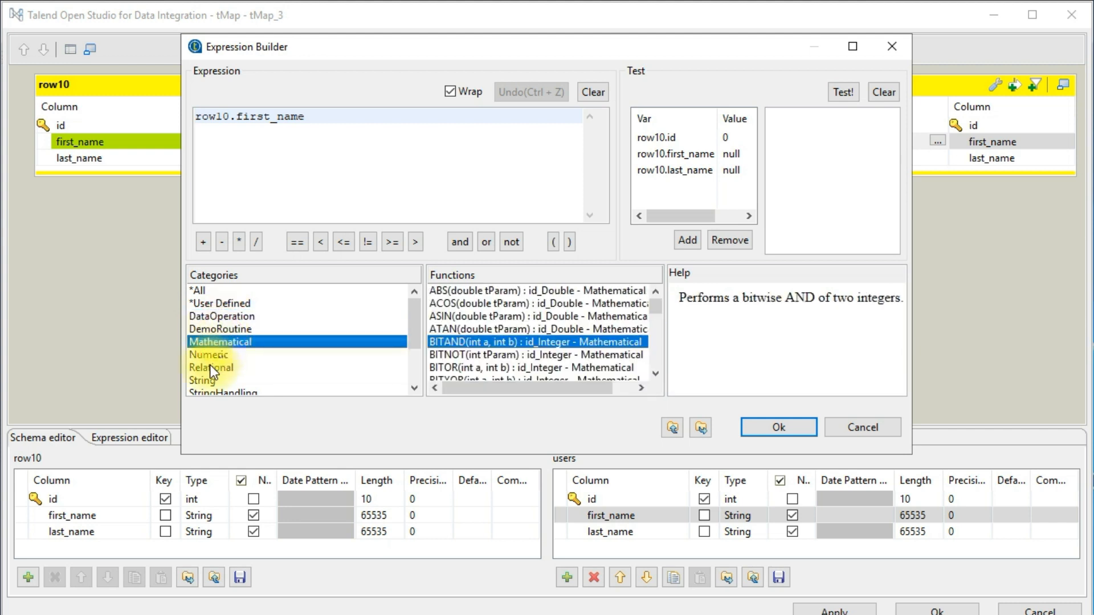
click(213, 356)
click(210, 369)
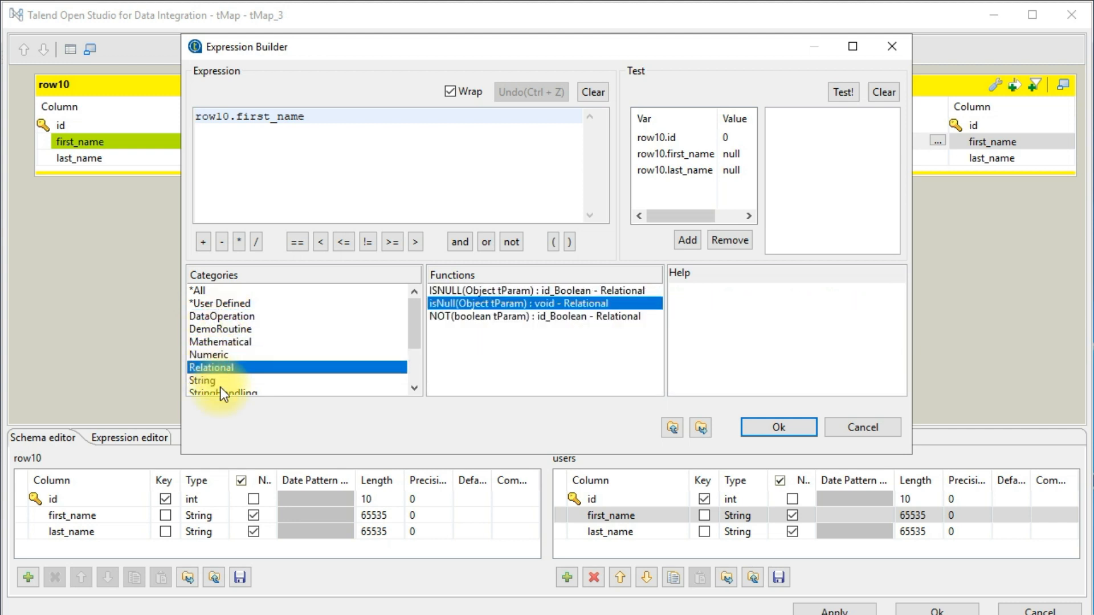
scroll(220, 388, down, 1)
scroll(220, 387, down, 1)
click(221, 366)
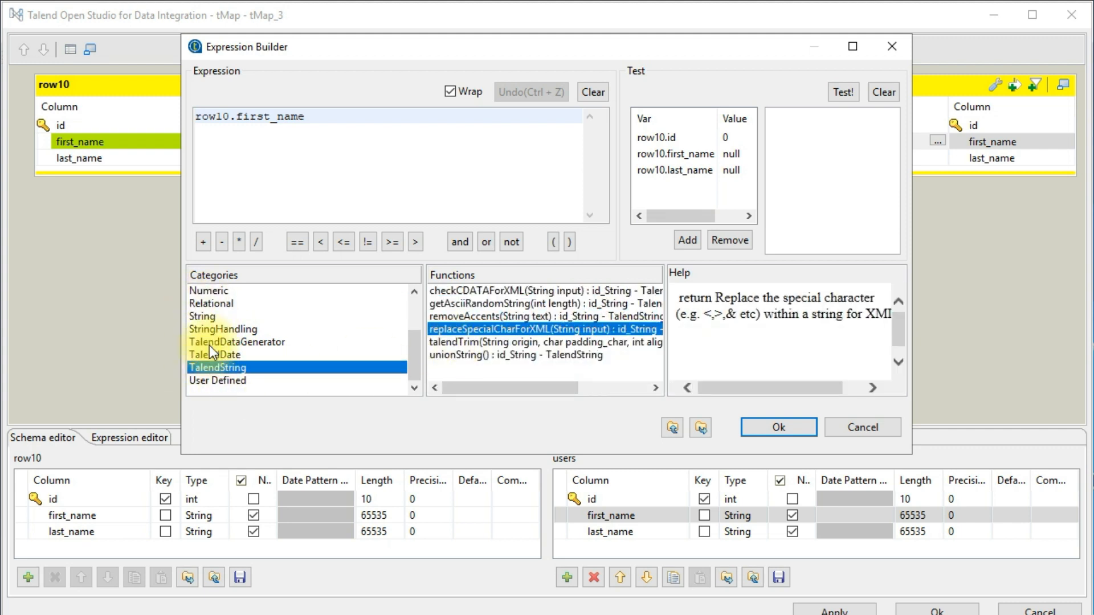
drag(911, 455, 1039, 555)
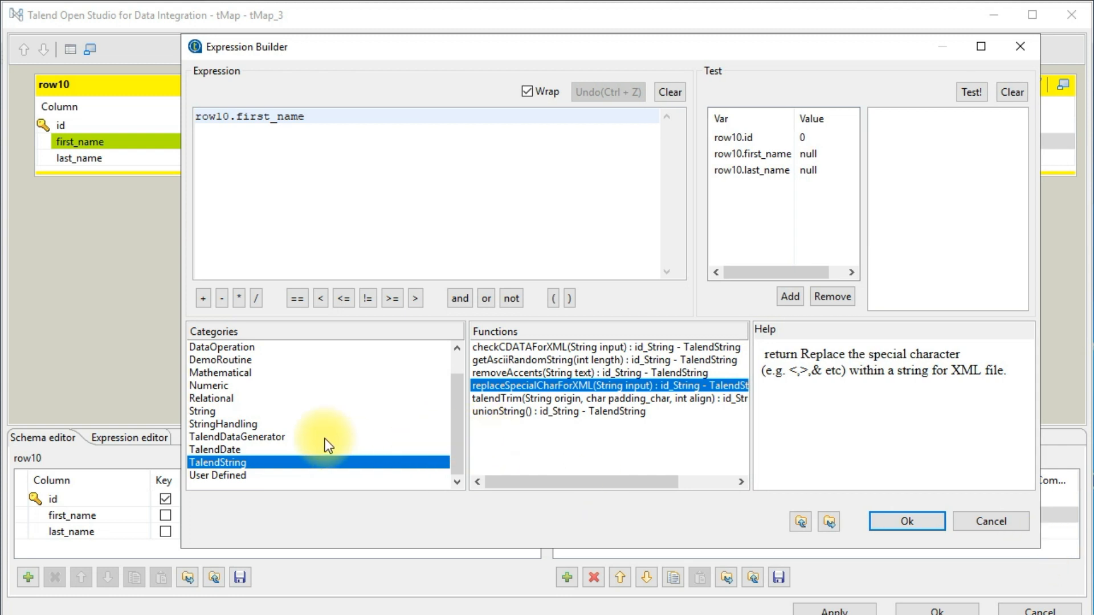
- Insert the StringHandling UPCASE function in front of row10.first_name in the expression
click(277, 424)
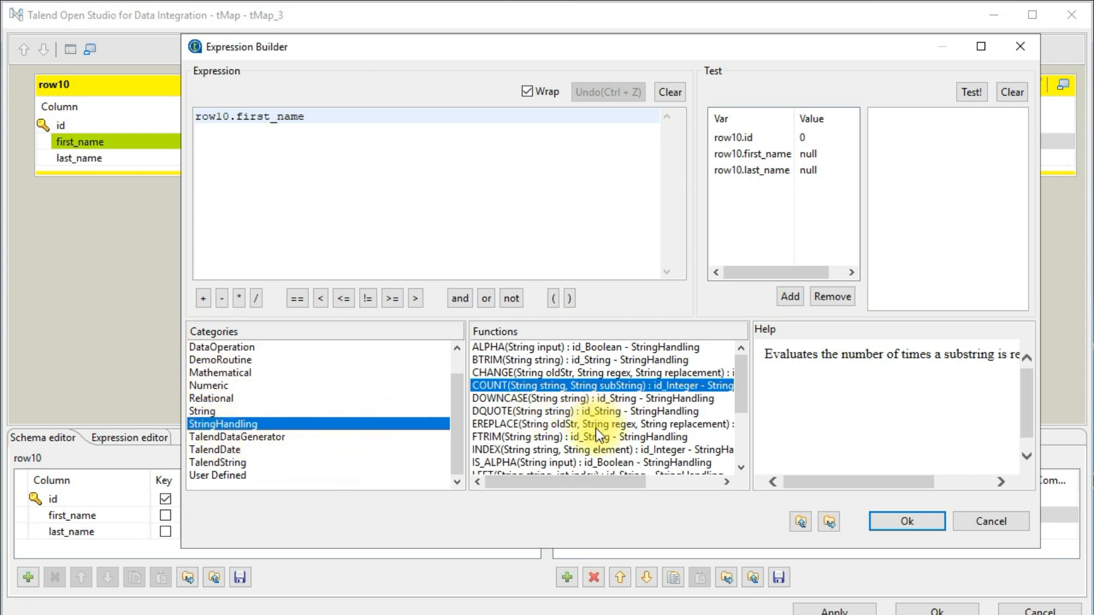
scroll(600, 421, down, 2)
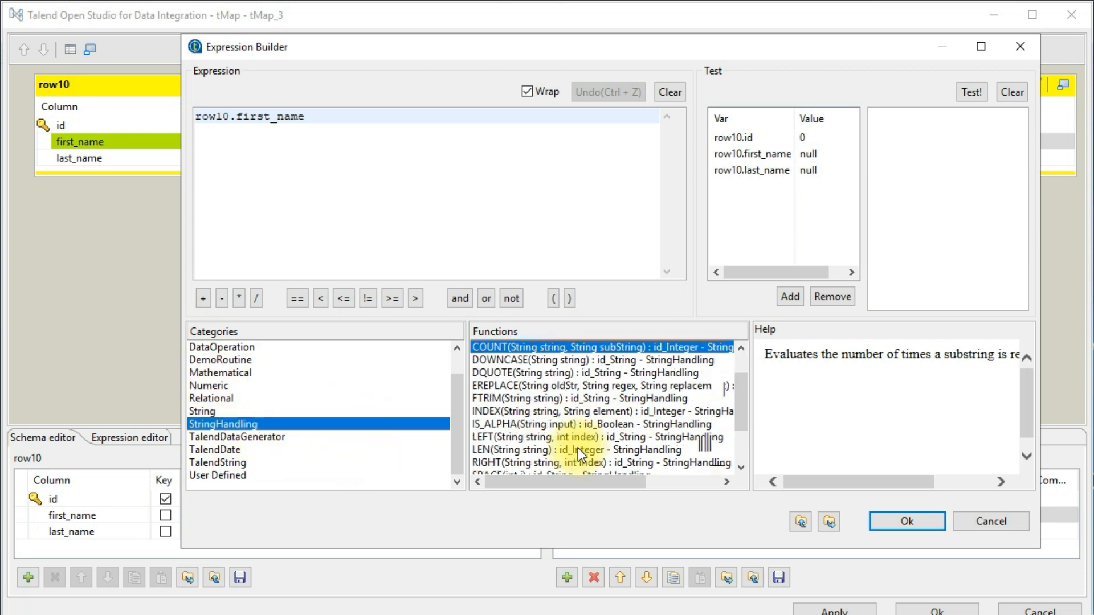
click(207, 426)
scroll(546, 466, down, 3)
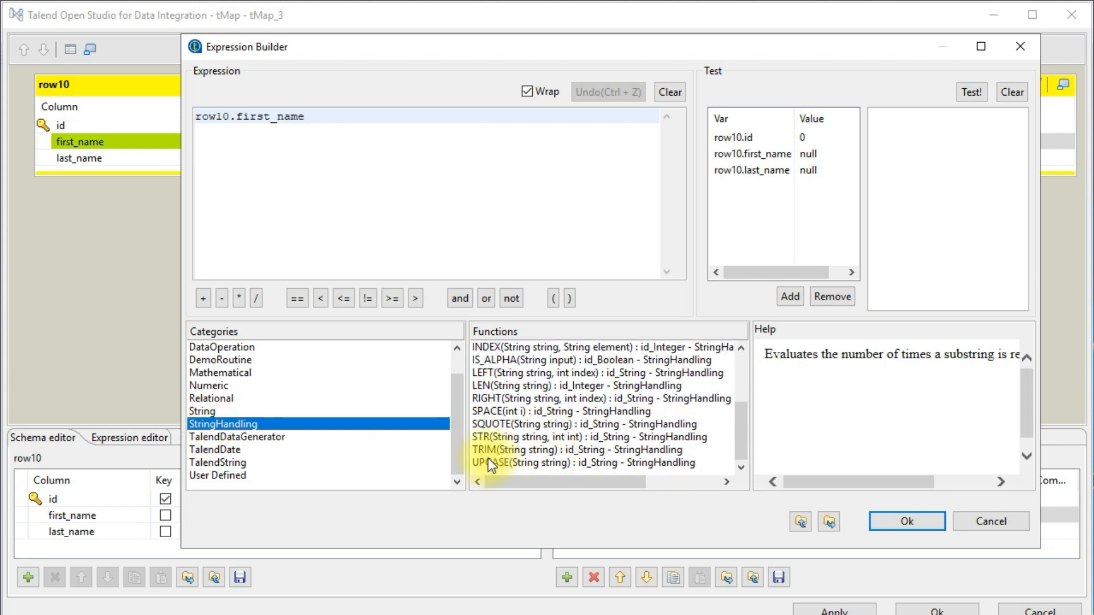
click(200, 116)
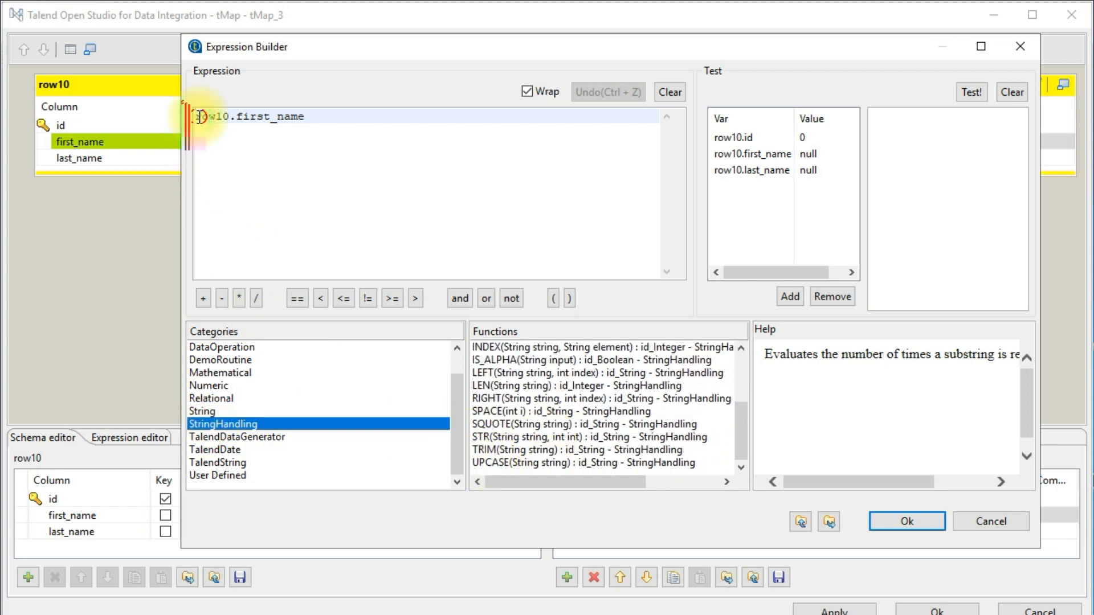
double_click(482, 463)
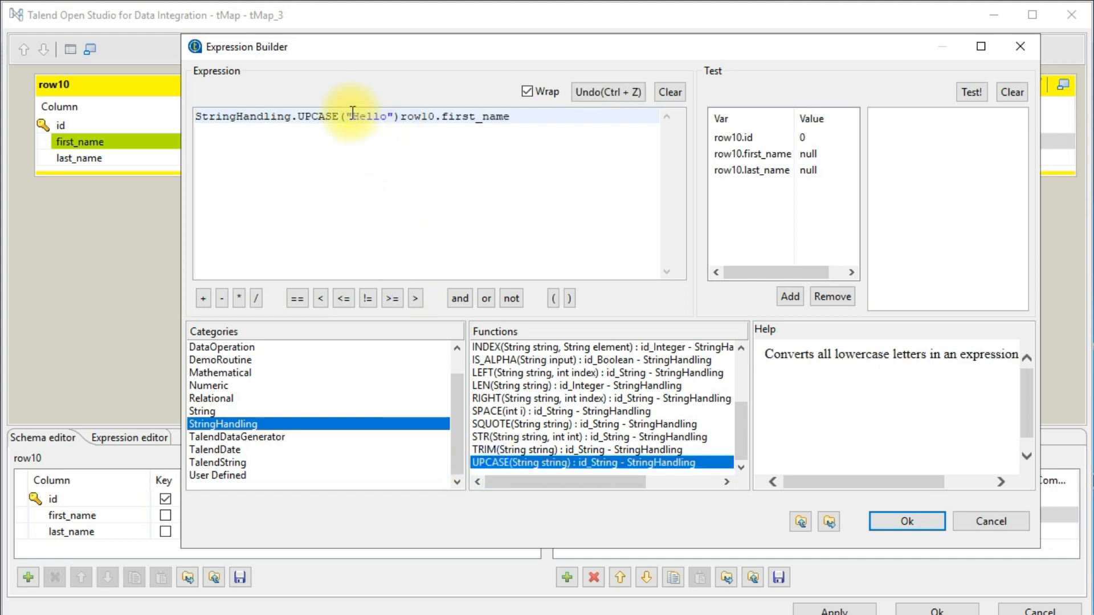
- Move row10.first_name into the UPCASE call in place of the "Hello" sample argument
drag(400, 118, 521, 121)
key(ctrl+c)
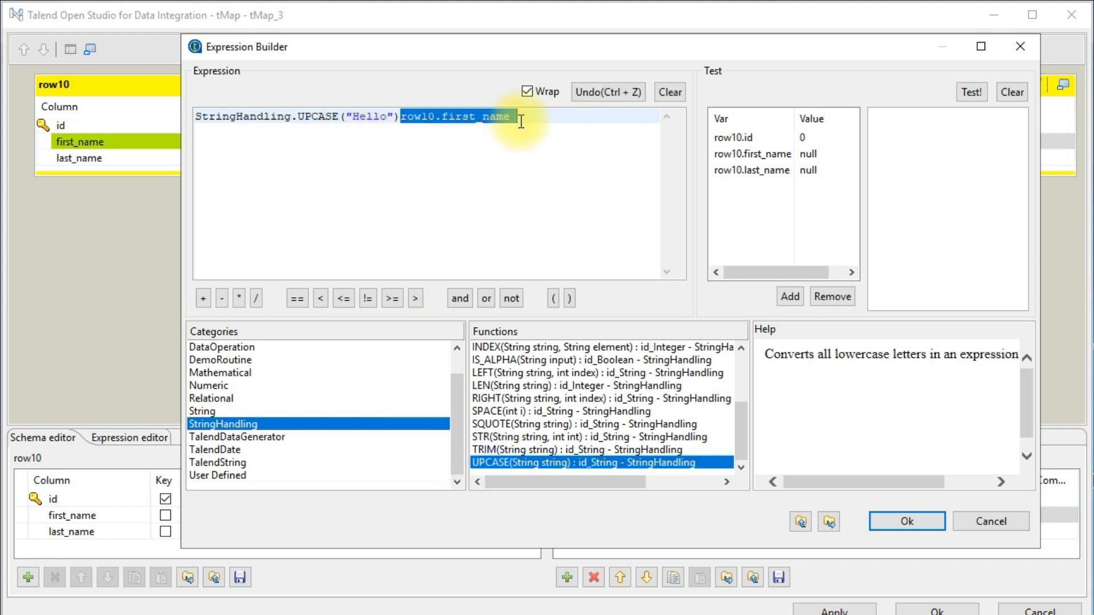
key(Delete)
drag(346, 117, 396, 122)
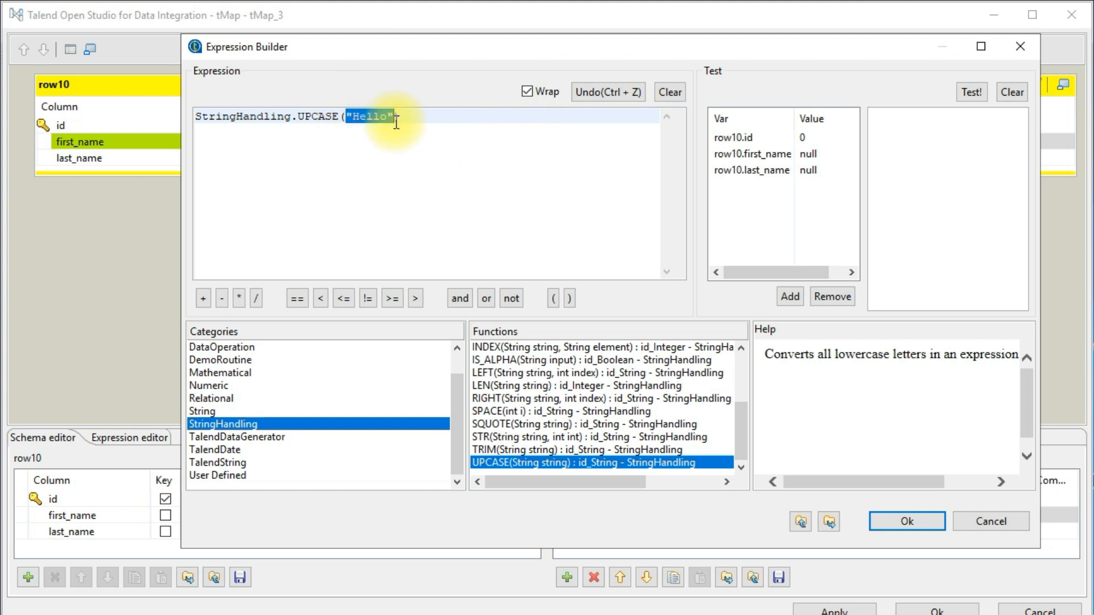
key(ctrl+v)
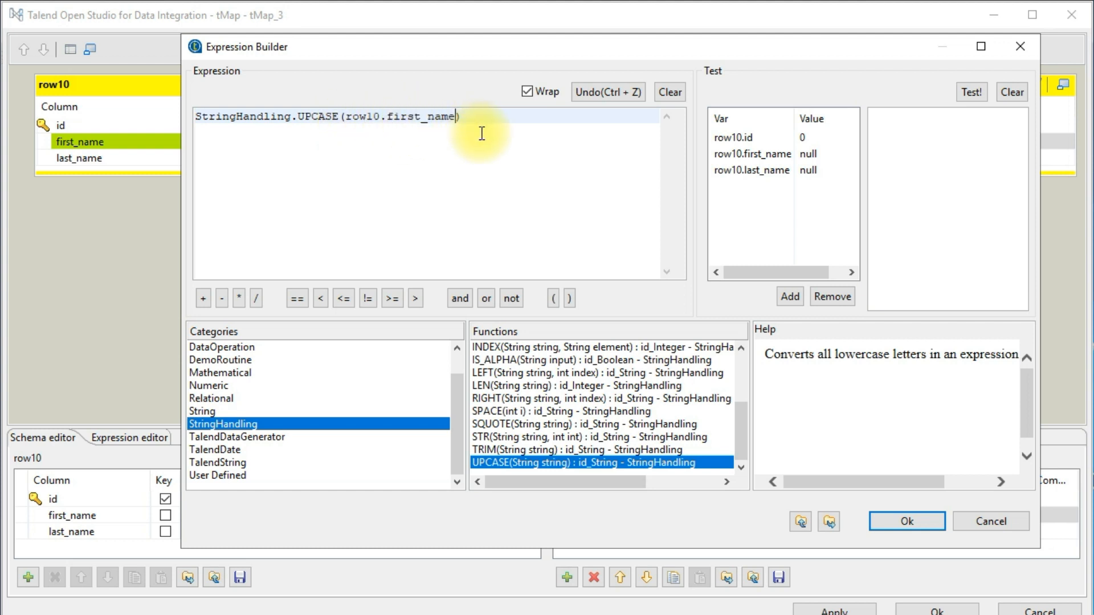
- Add a second StringHandling.UPCASE call two lines below the first expression using code completion
click(481, 117)
key(Return)
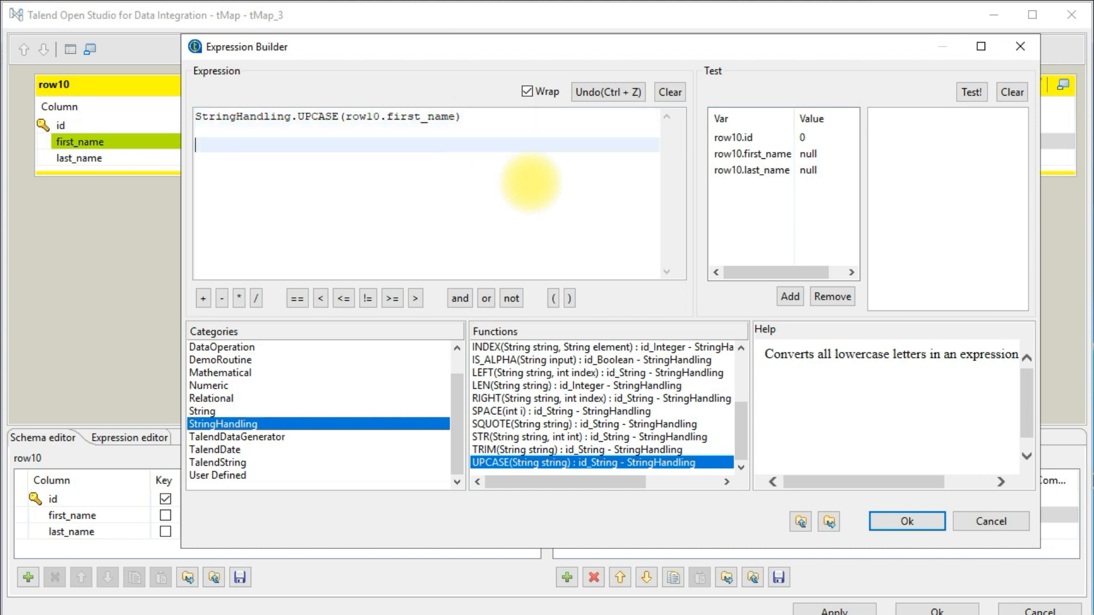
text(Strin)
key(ctrl+space)
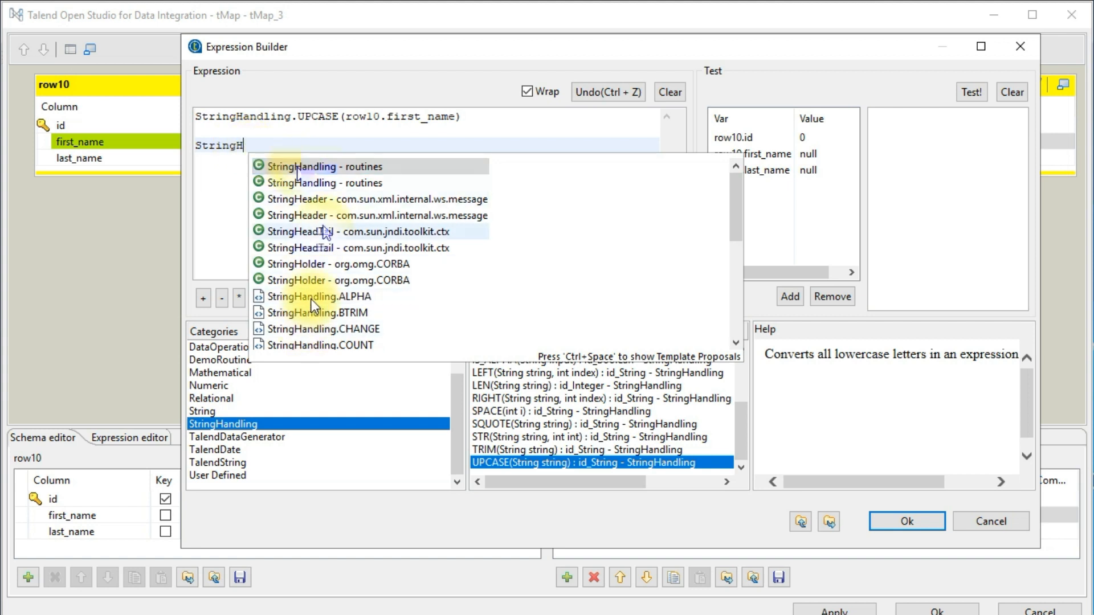
scroll(312, 319, down, 1)
scroll(314, 328, down, 4)
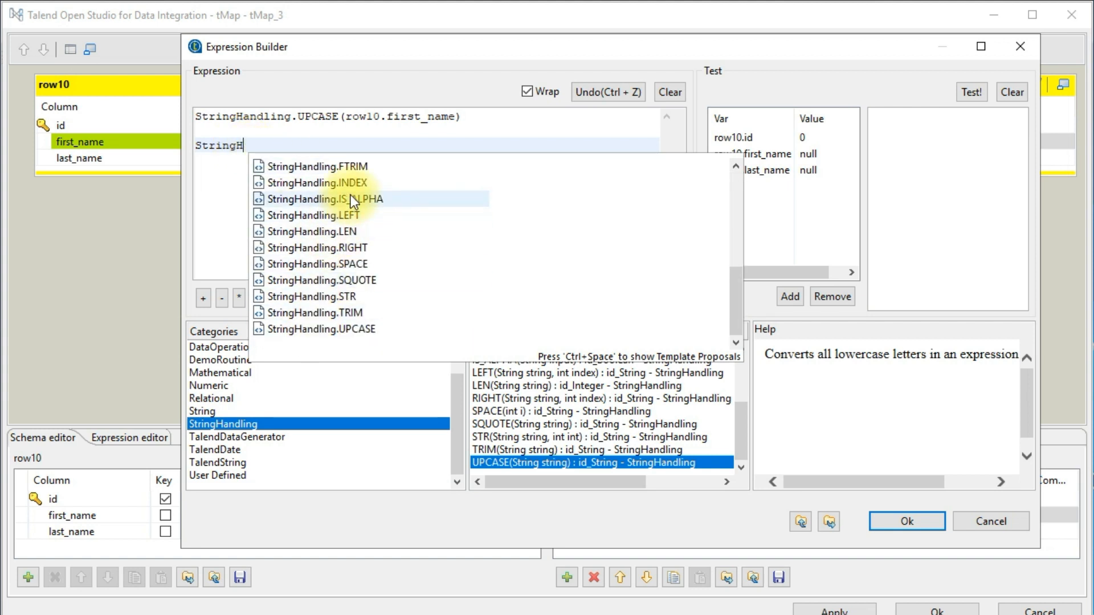
scroll(351, 255, up, 1)
scroll(349, 255, up, 1)
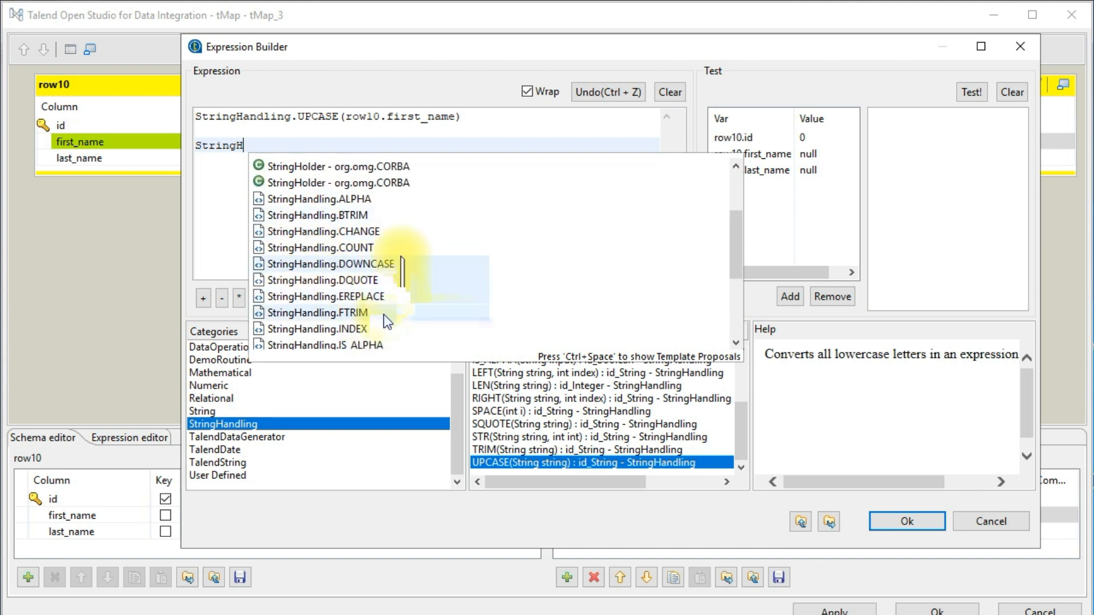
scroll(371, 337, down, 3)
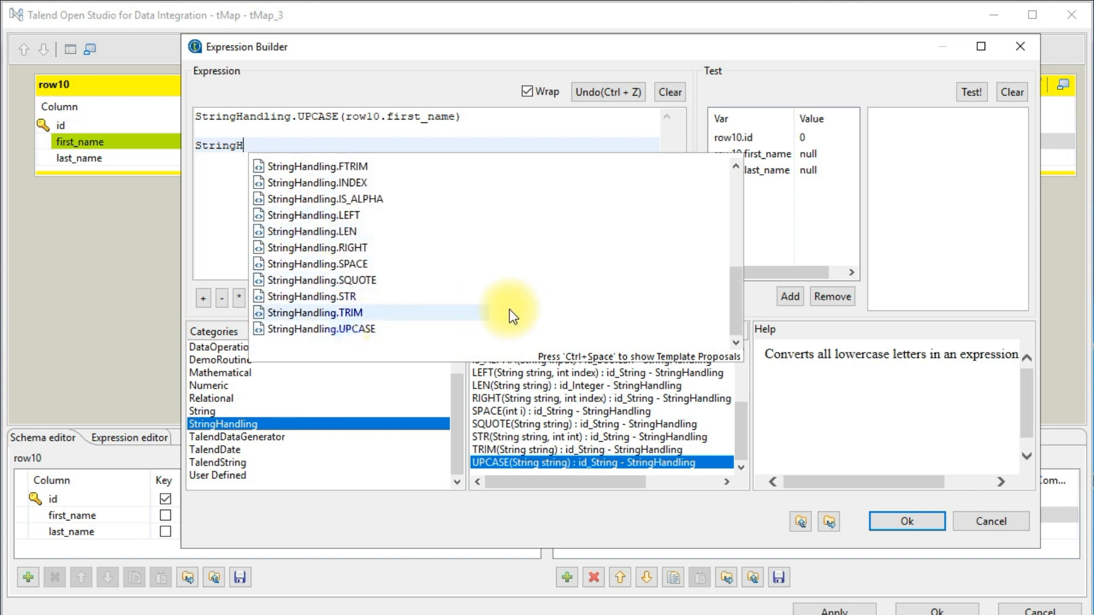
double_click(344, 329)
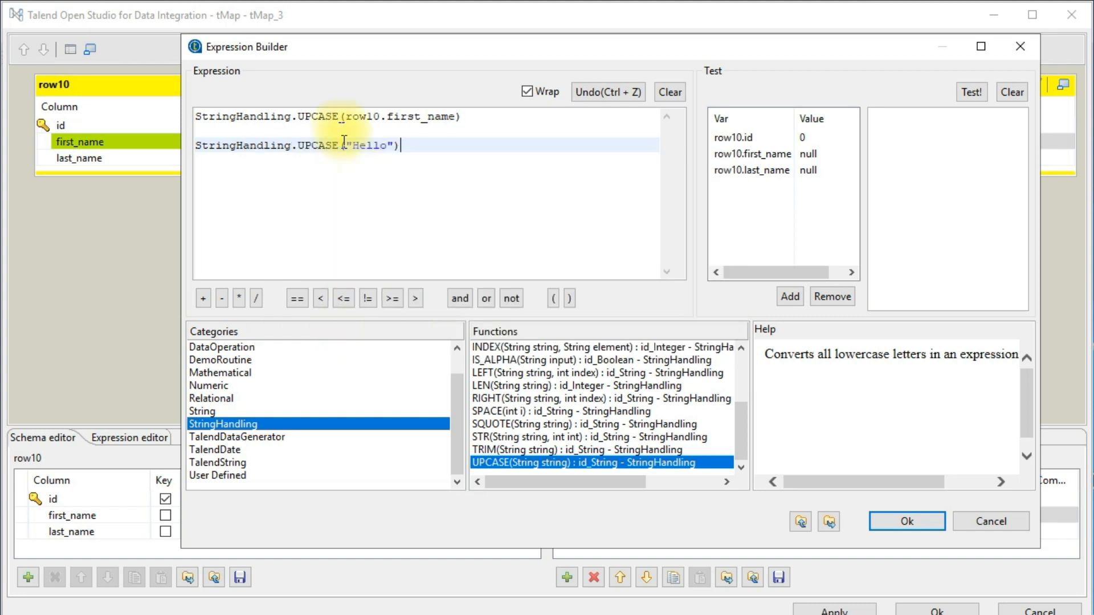
- Replace the "Hello" argument of the second UPCASE call with the variable row10.last_name
drag(346, 146, 396, 146)
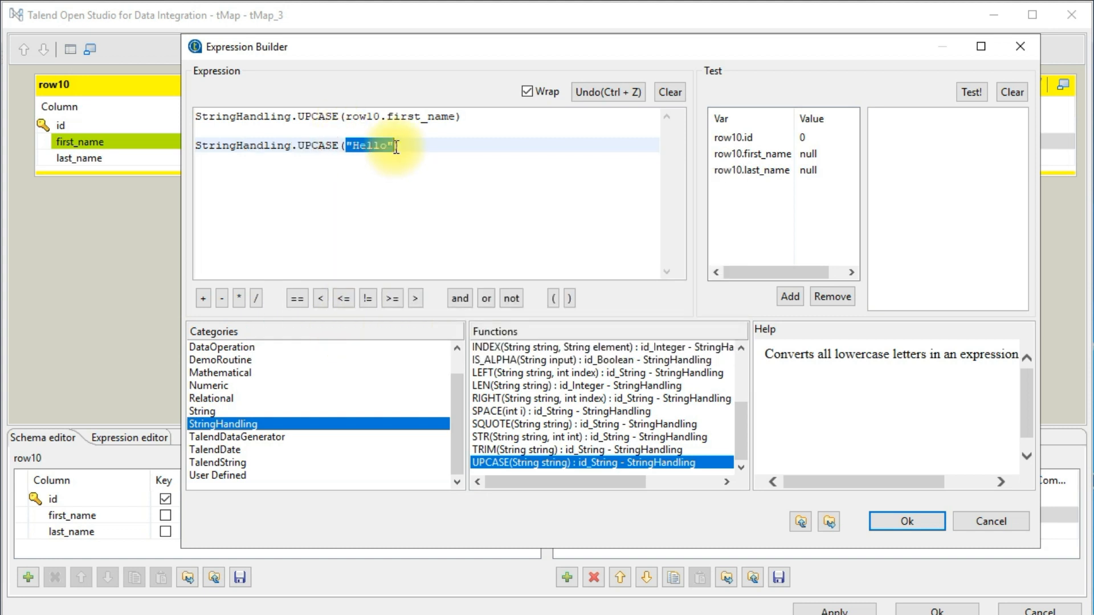
key(Delete)
drag(741, 173, 347, 145)
click(520, 169)
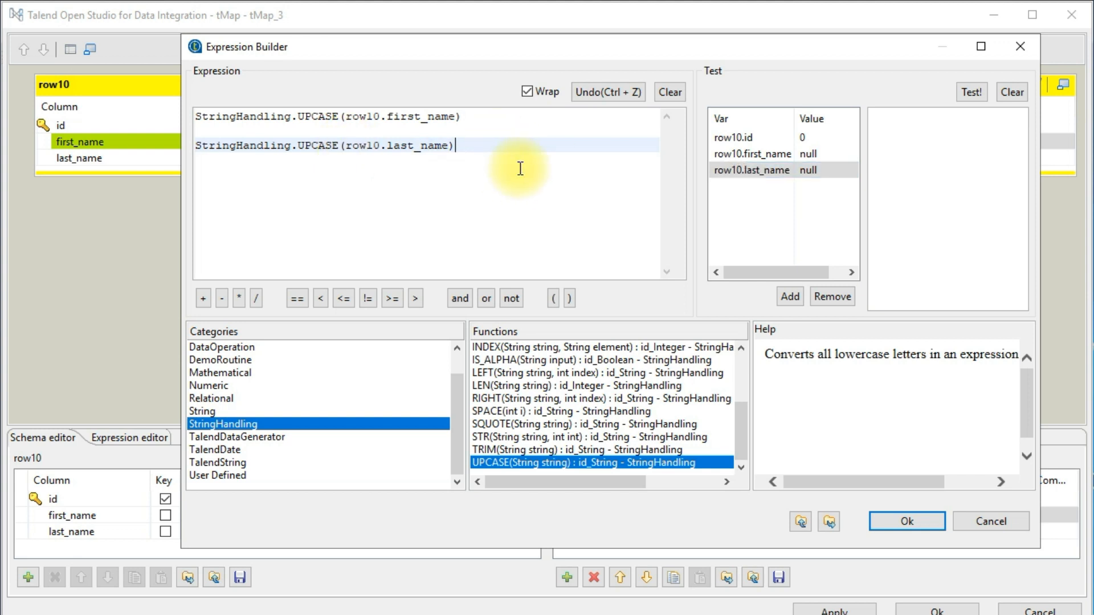
- Delete the second UPCASE call and the blank lines above it, leaving only the first_name expression
key(shift+Home)
key(BackSpace)
key(BackSpace)
key(BackSpace)
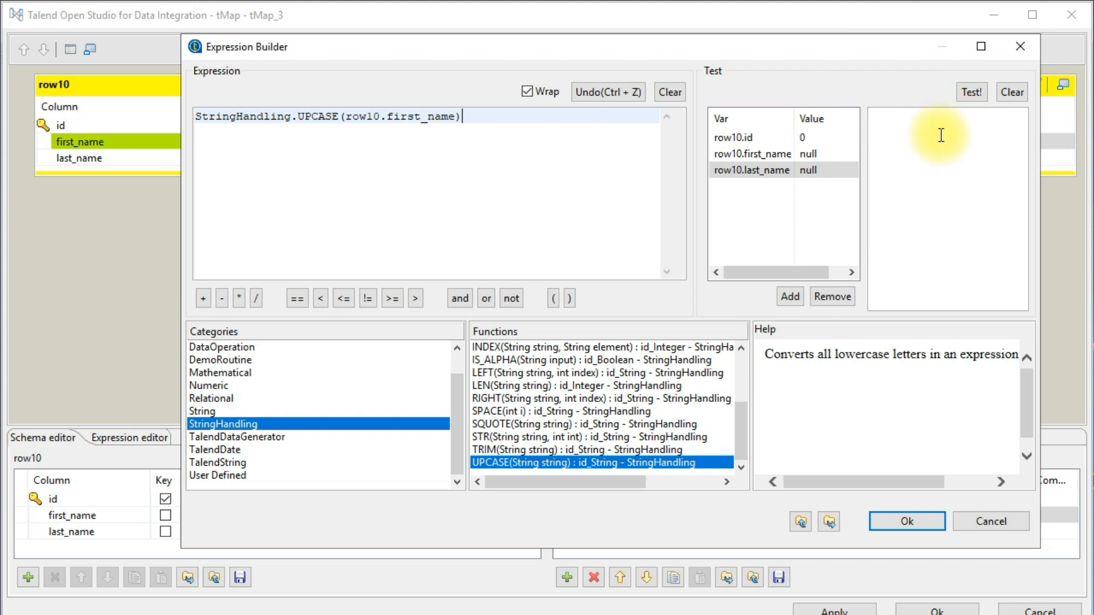
- Accept the StringHandling.UPCASE(row10.first_name) expression and confirm the tMap_3 mapping
click(895, 523)
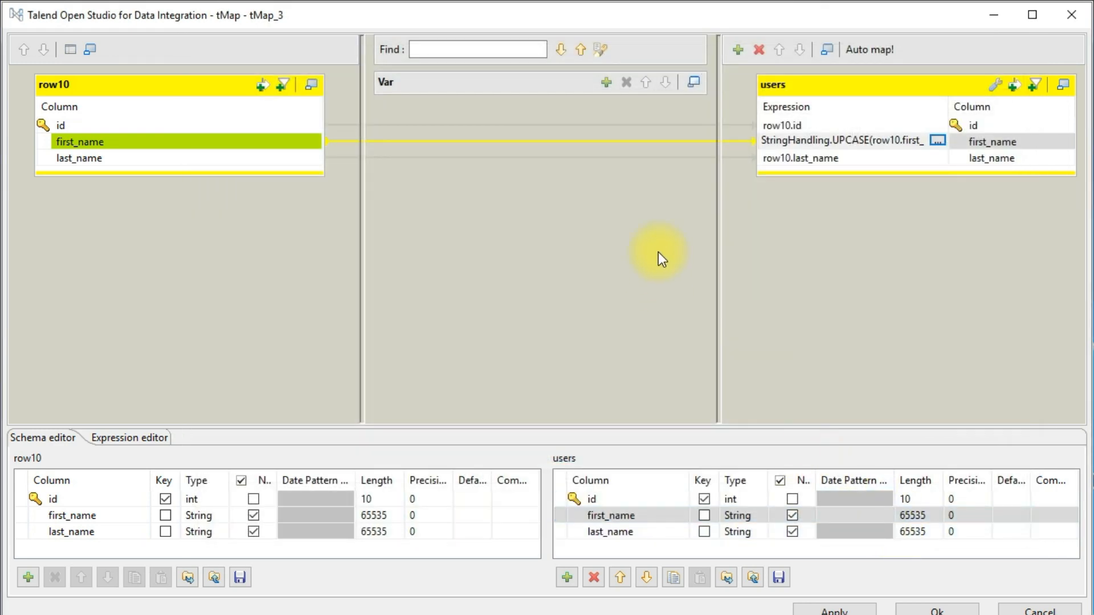
click(937, 610)
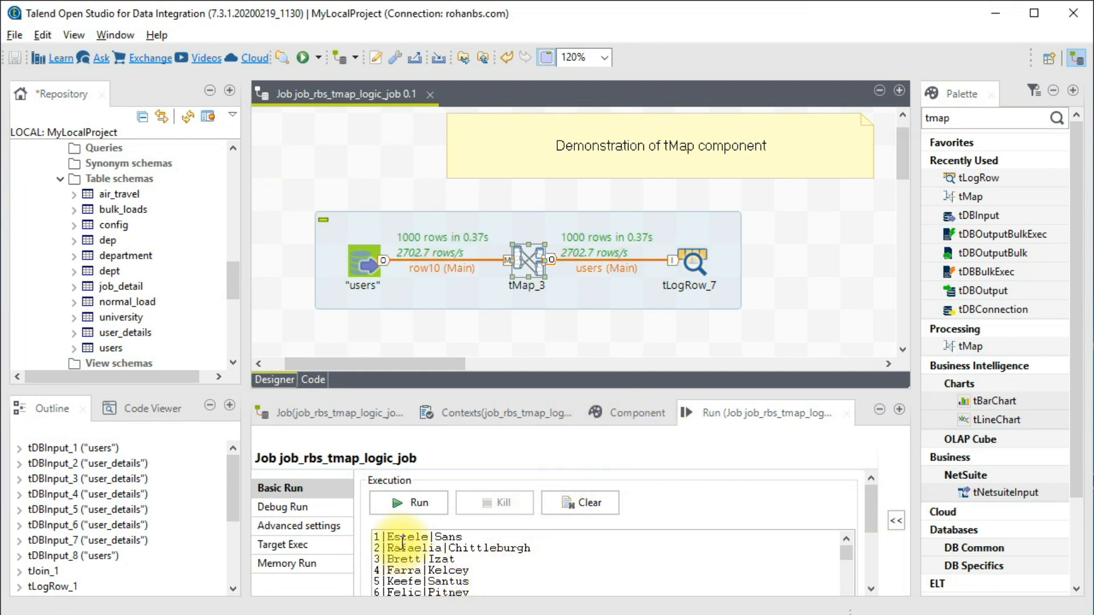
- Examine the letter case of the first names in the previously logged rows
drag(388, 538, 423, 570)
click(435, 570)
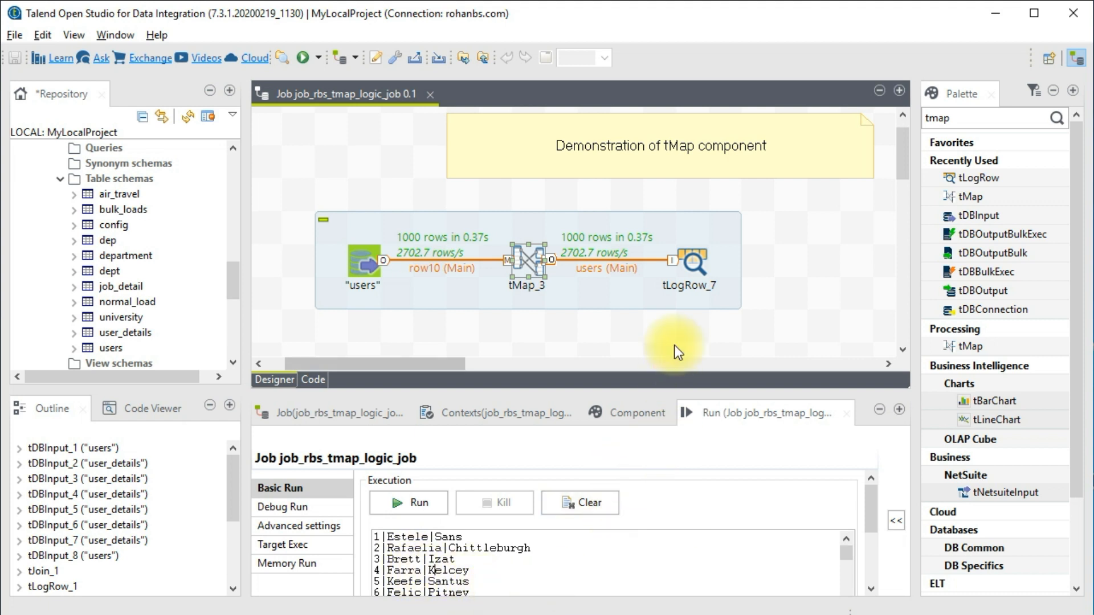
- Set the tLogRow_7 mode to Table (print values in cells of a table), save the job and return to its run view
click(698, 265)
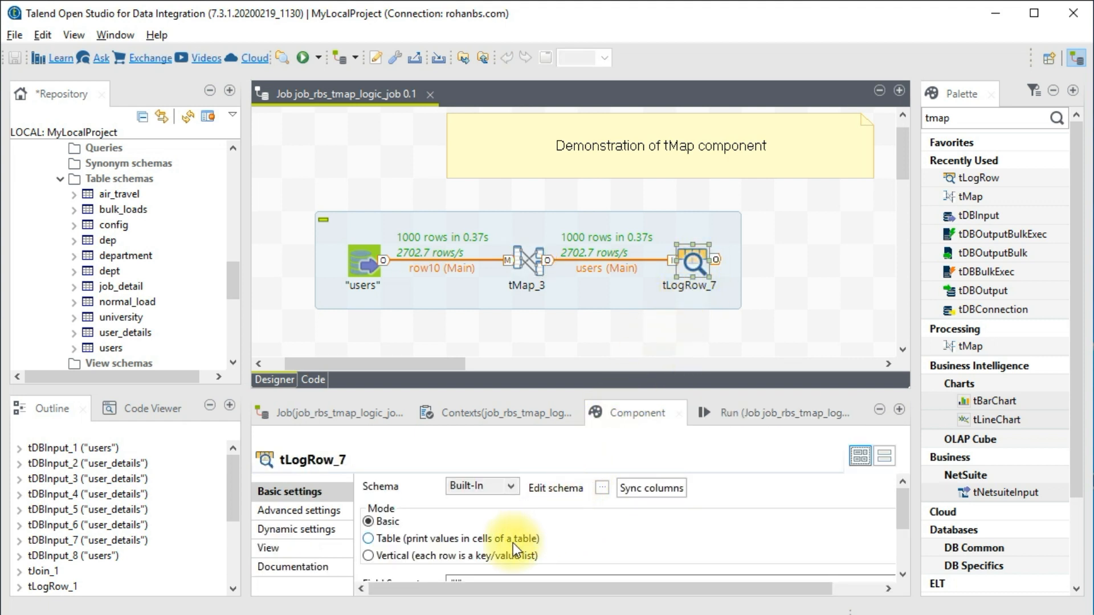
click(370, 539)
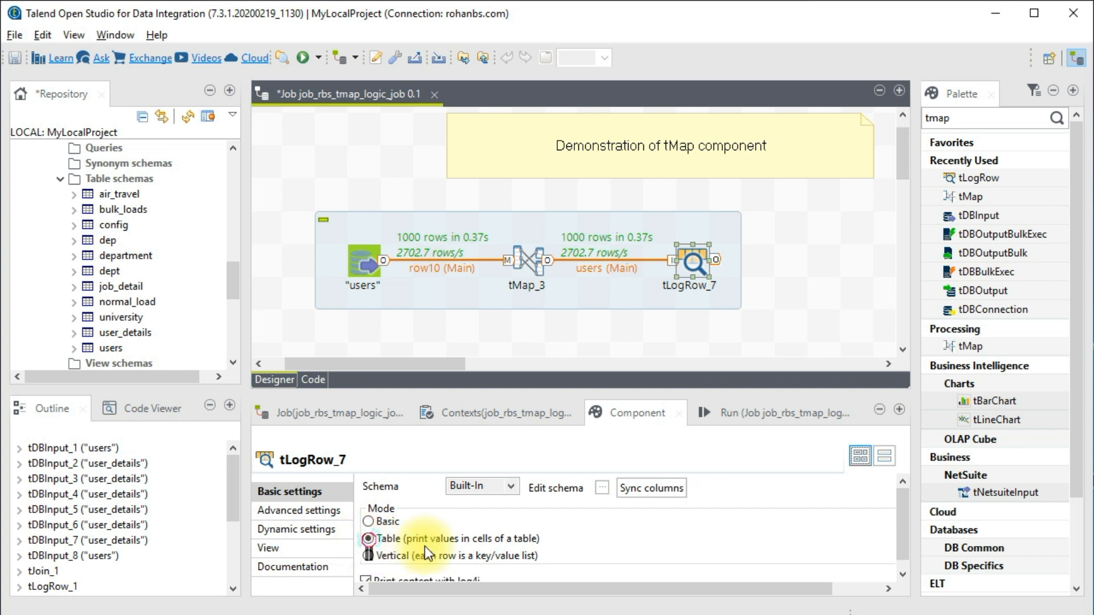
key(ctrl+s)
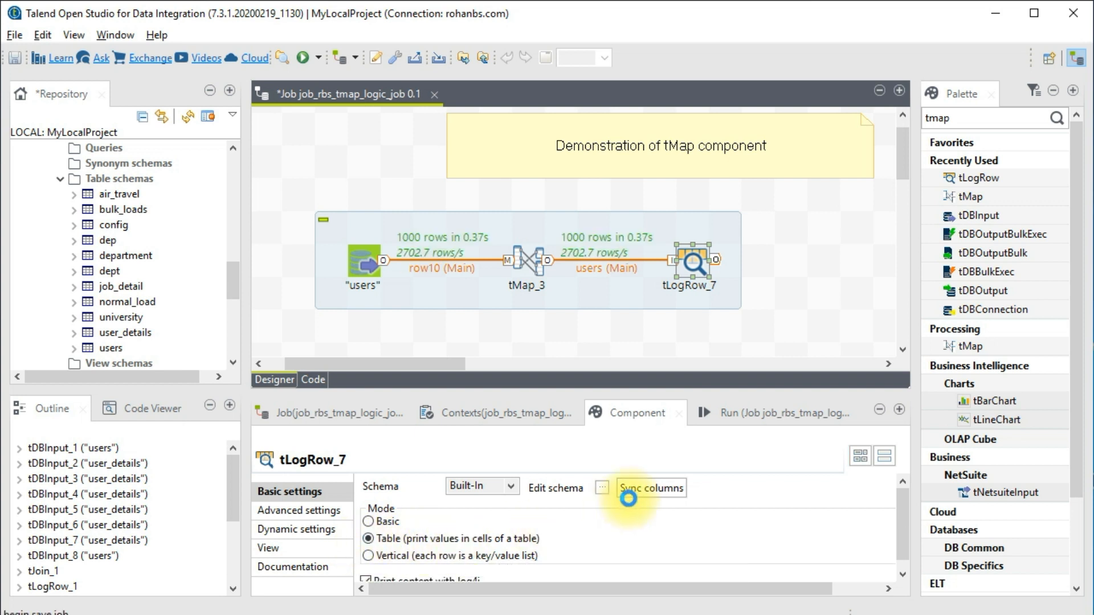
click(739, 414)
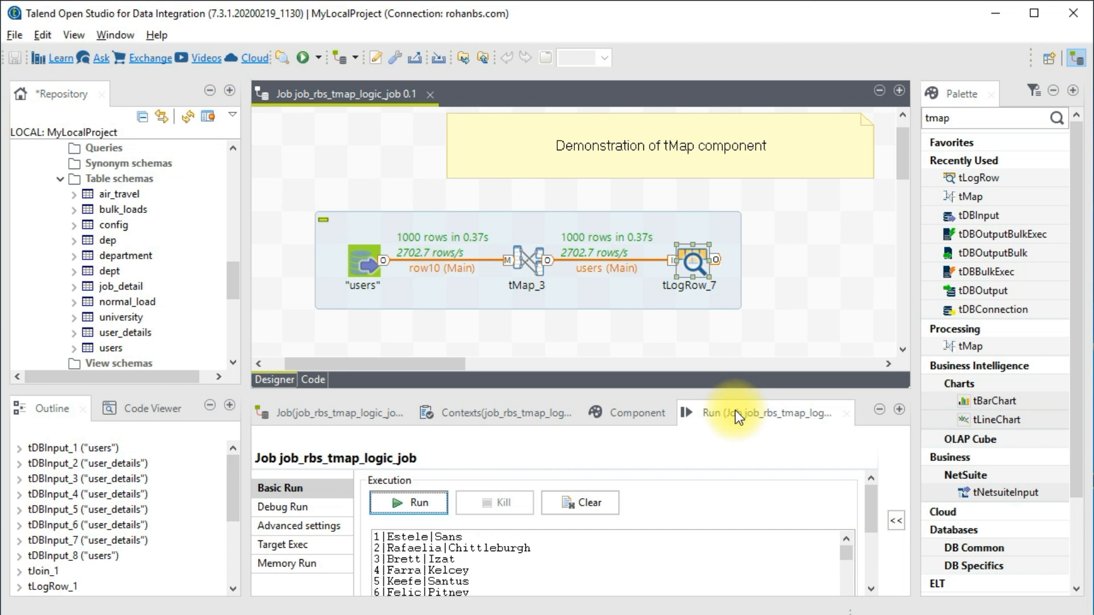
- Run the job and examine the letter case of the first names in the enlarged table output
click(417, 505)
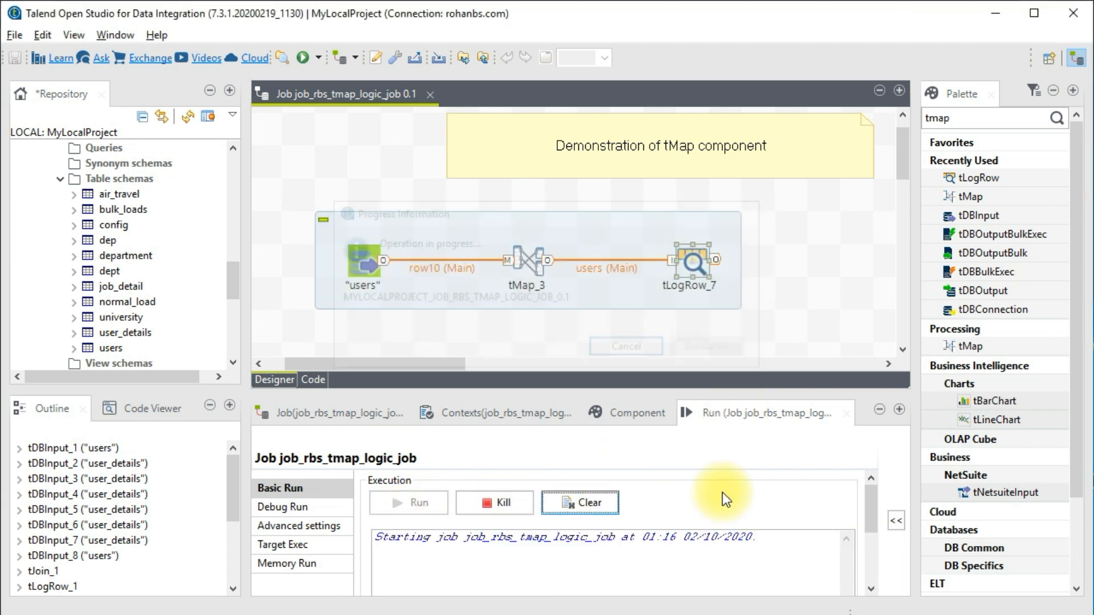
double_click(739, 419)
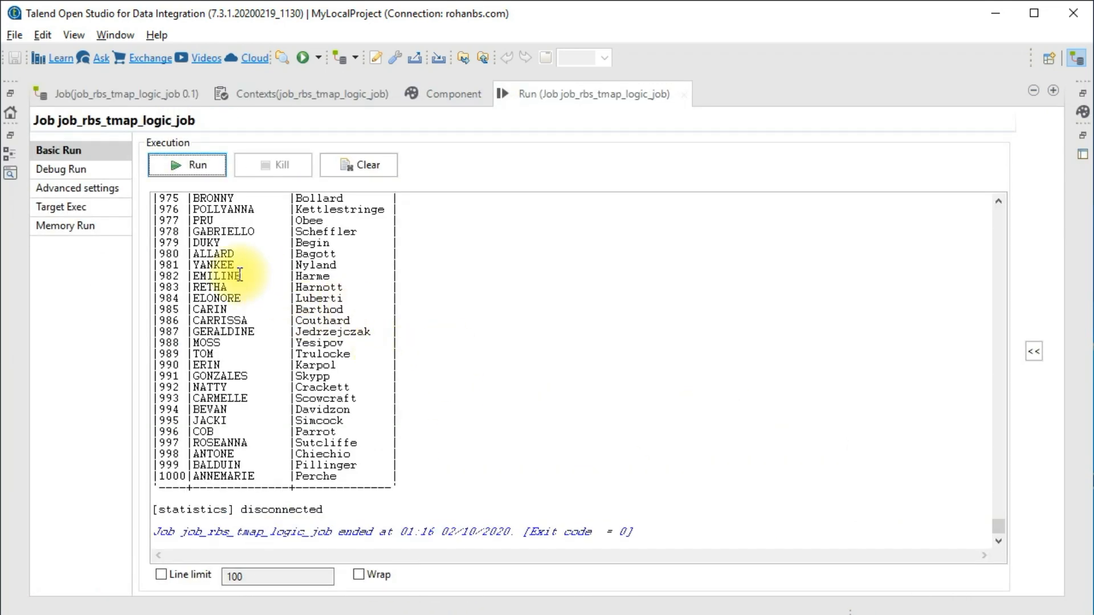
scroll(238, 278, up, 6)
drag(222, 252, 221, 454)
click(221, 454)
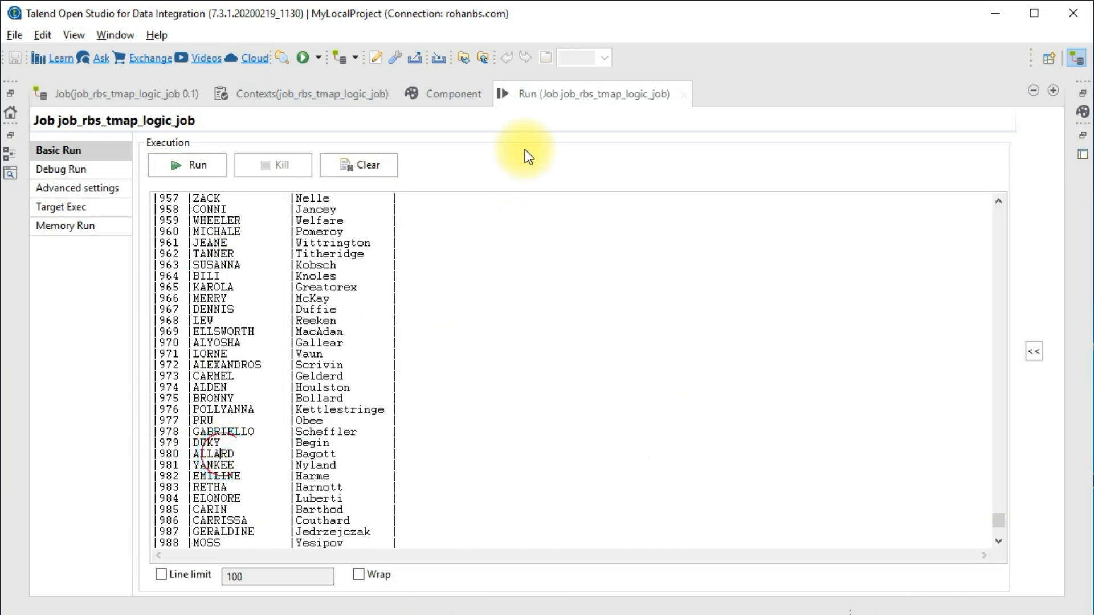
double_click(555, 98)
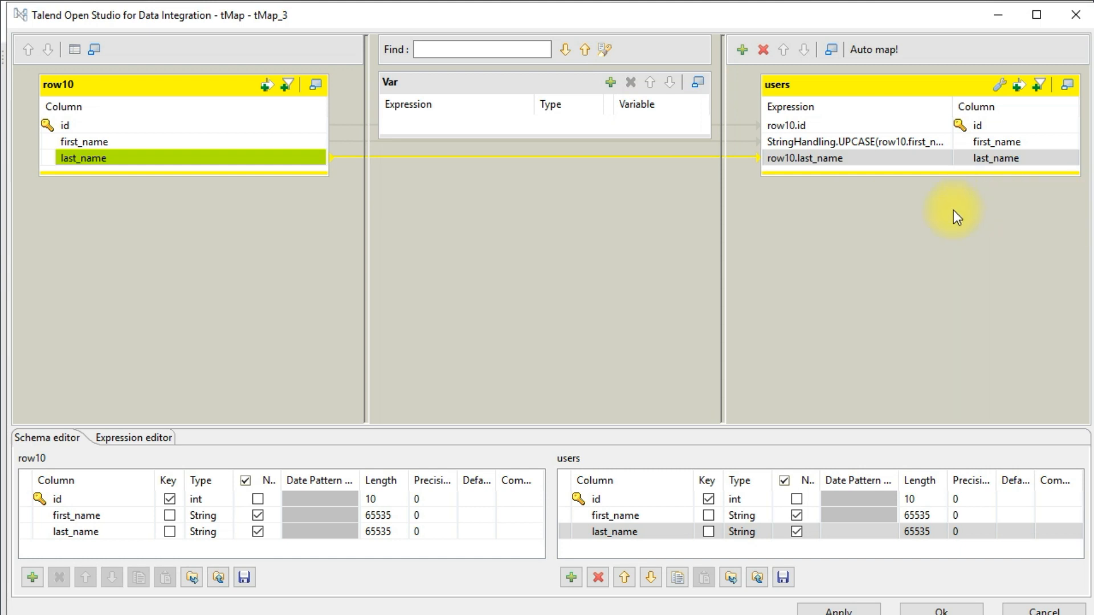
- Add a variable to tMap_3's Var table and open its expression in the Expression Builder
click(611, 82)
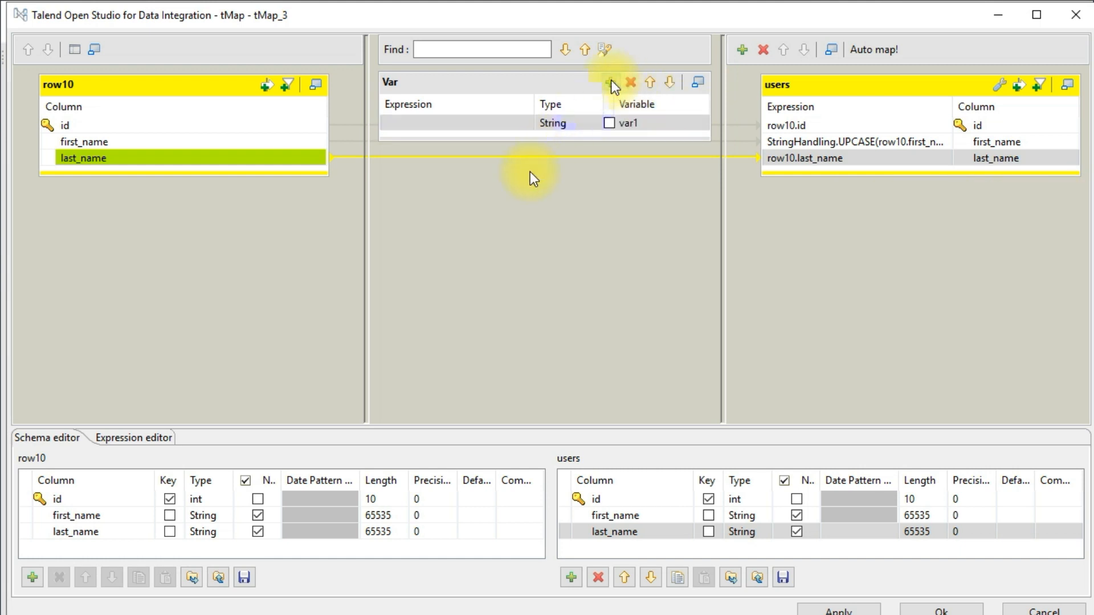
click(522, 123)
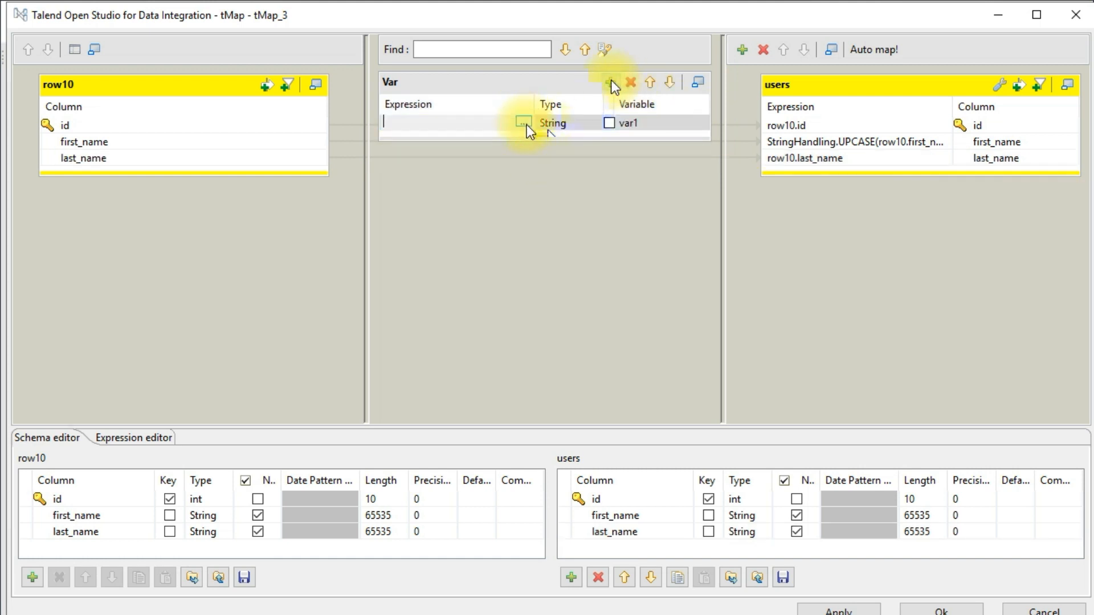
click(527, 125)
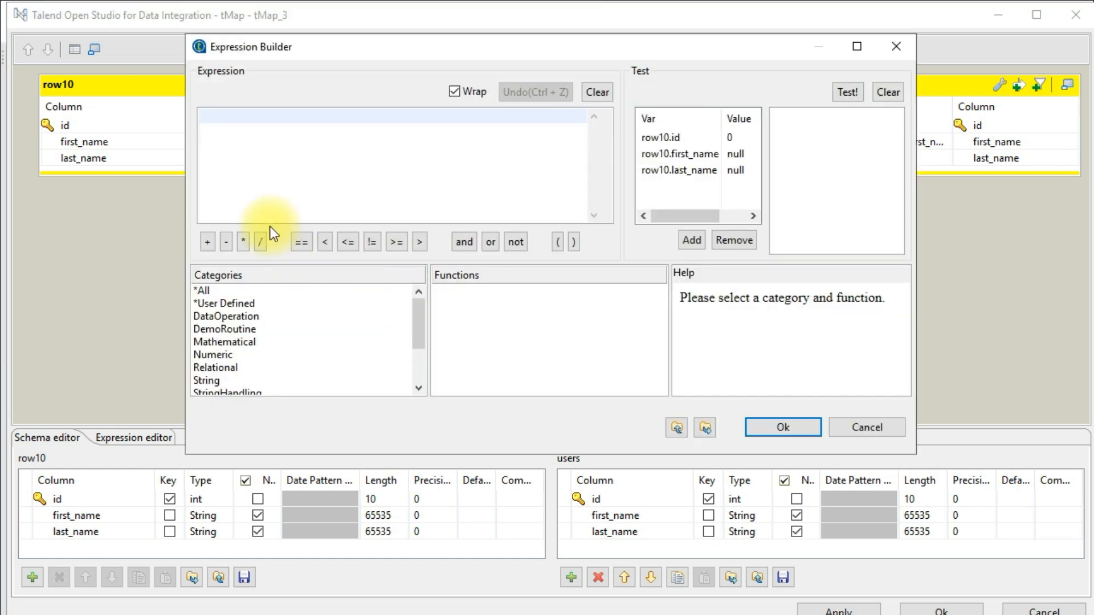
- Try to assign the TalendDate function getCurrentDate() to the new variable's expression
scroll(327, 300, down, 2)
click(242, 344)
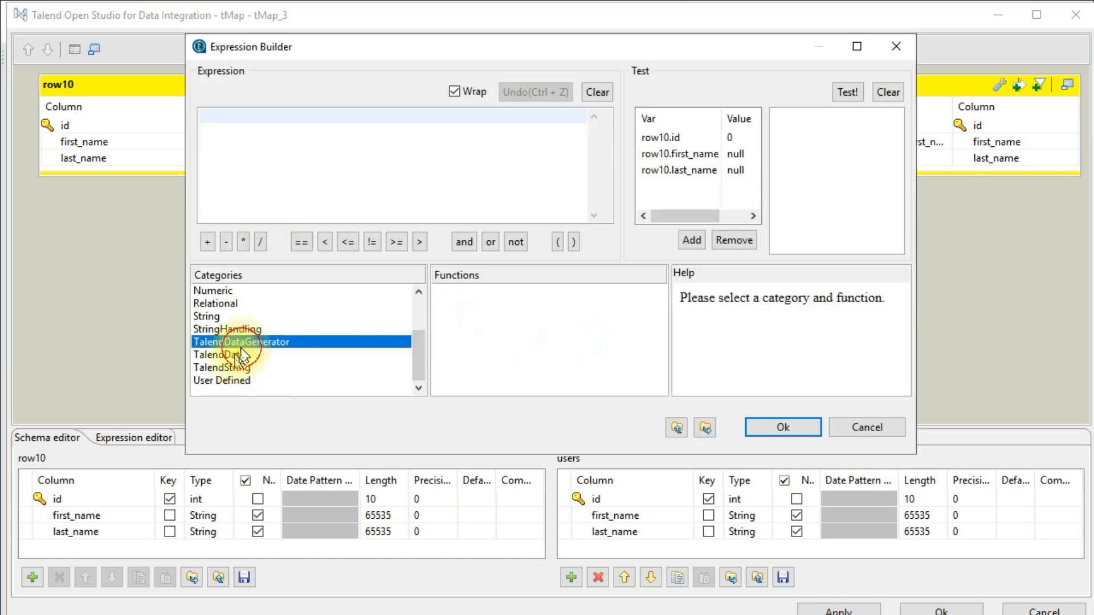
click(242, 354)
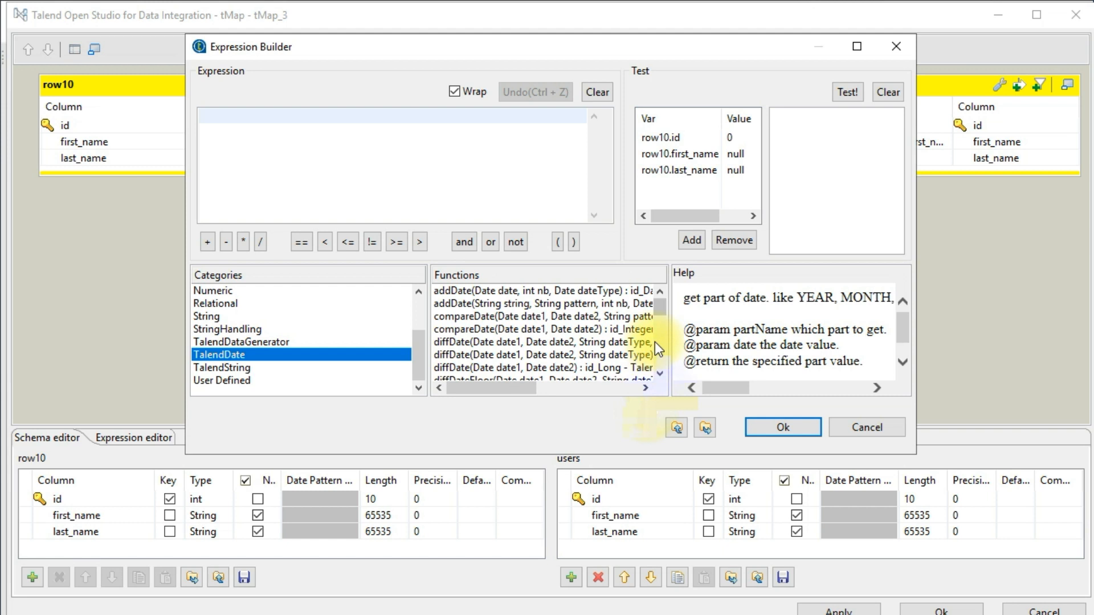
scroll(654, 342, down, 6)
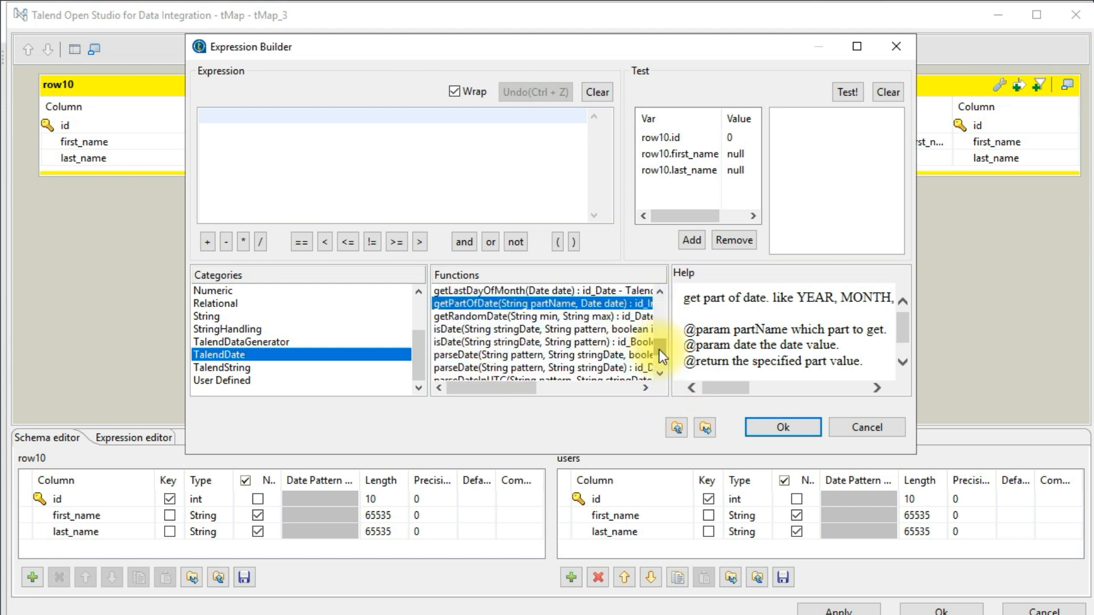
scroll(486, 350, down, 2)
scroll(491, 336, up, 3)
scroll(492, 336, up, 1)
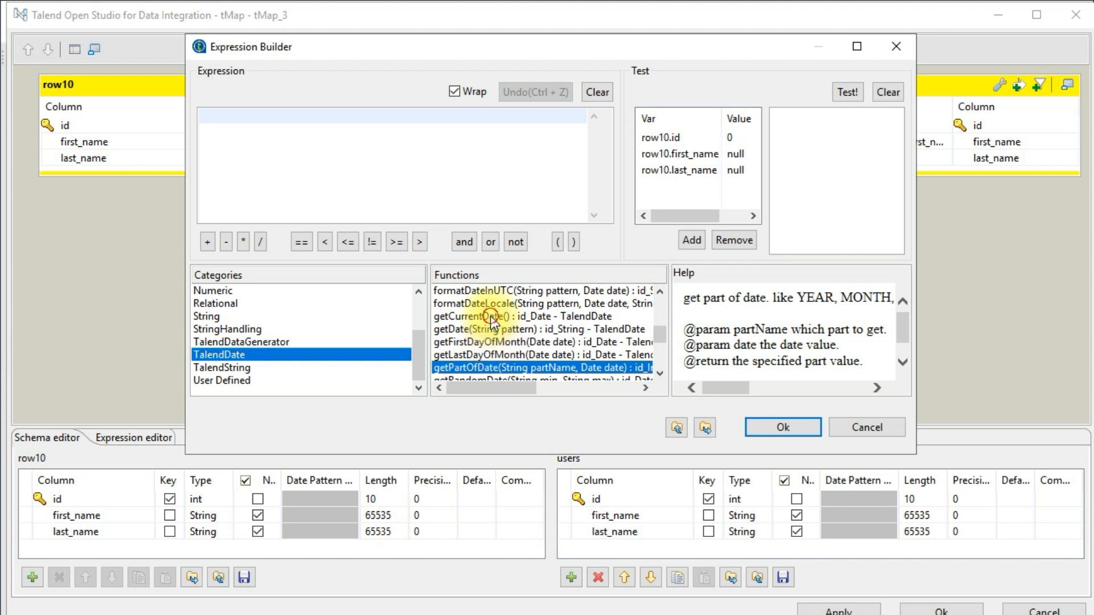
click(457, 316)
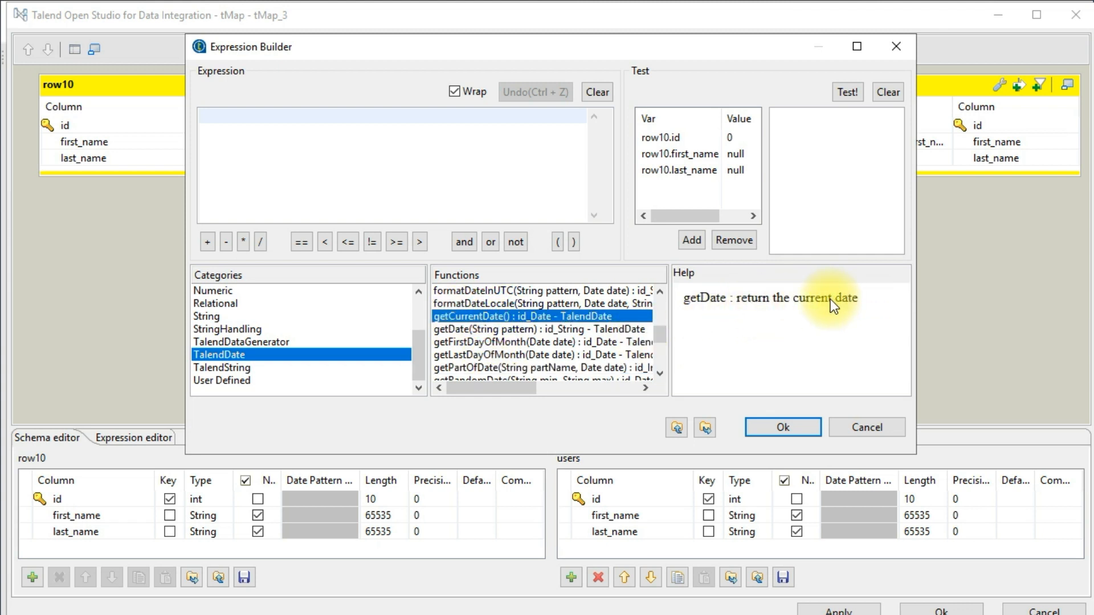
click(777, 428)
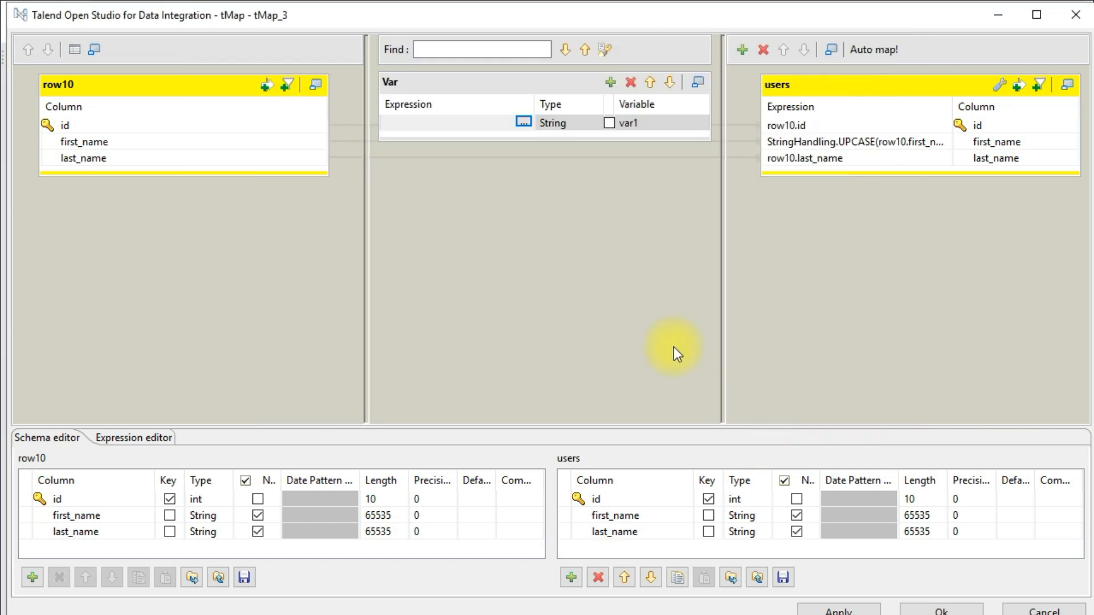
- Set the variable's expression to TalendDate.getCurrentDate() using the TalendDate functions in the Expression Builder
click(520, 125)
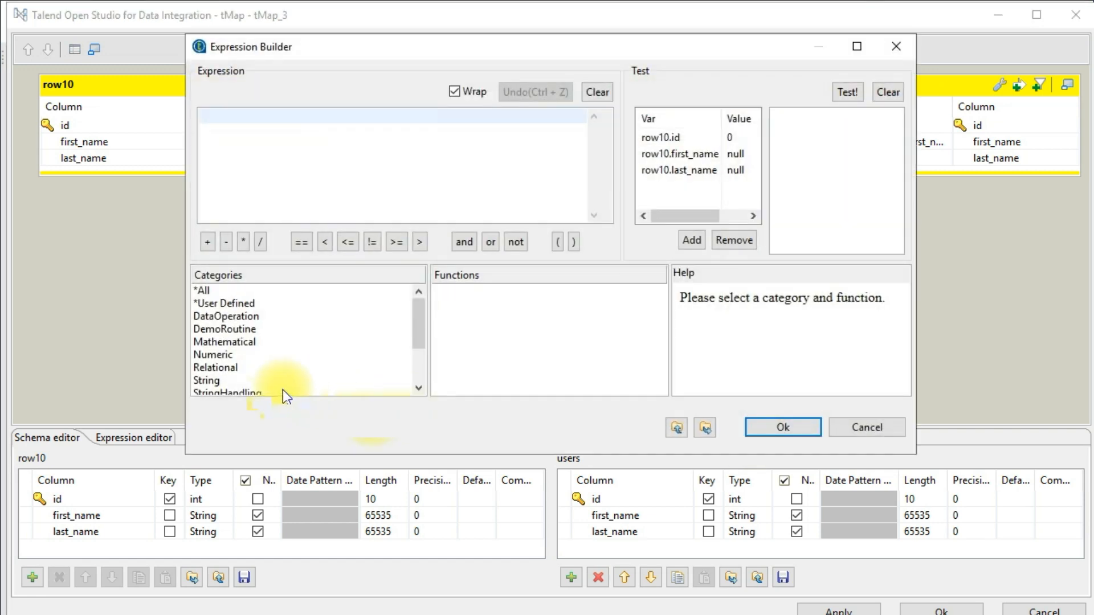
scroll(264, 385, down, 2)
click(242, 358)
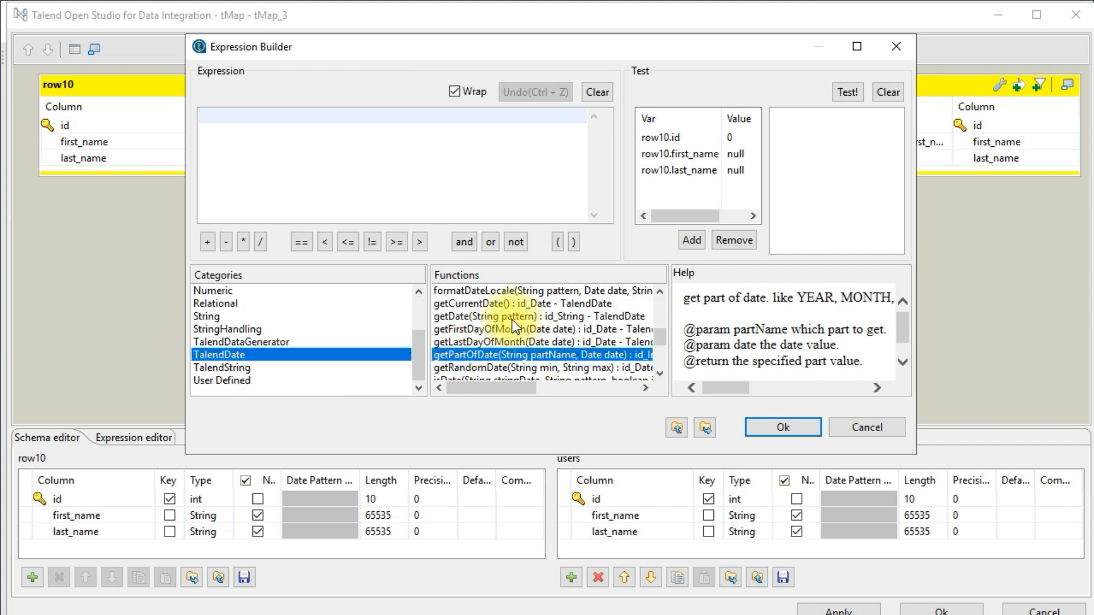
click(530, 304)
double_click(534, 303)
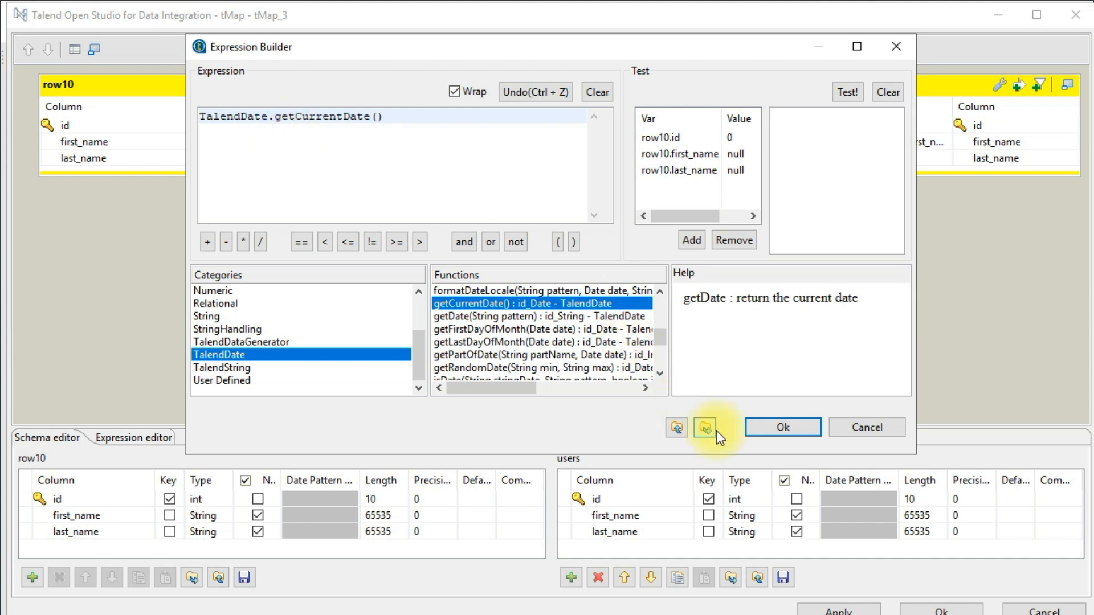
click(758, 431)
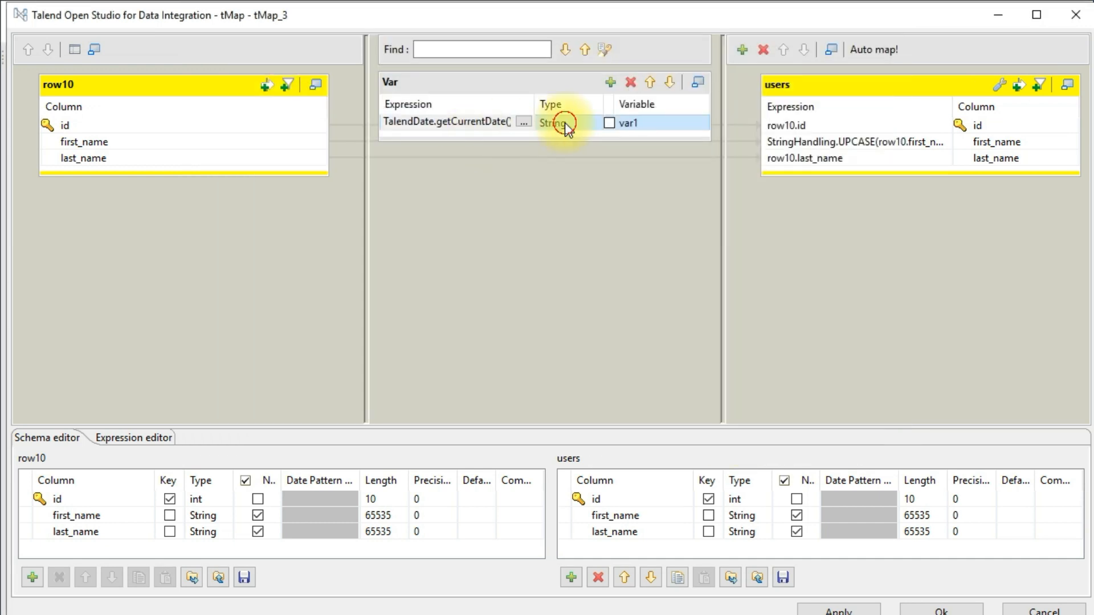
- Change the type of the new variable to Date
click(565, 122)
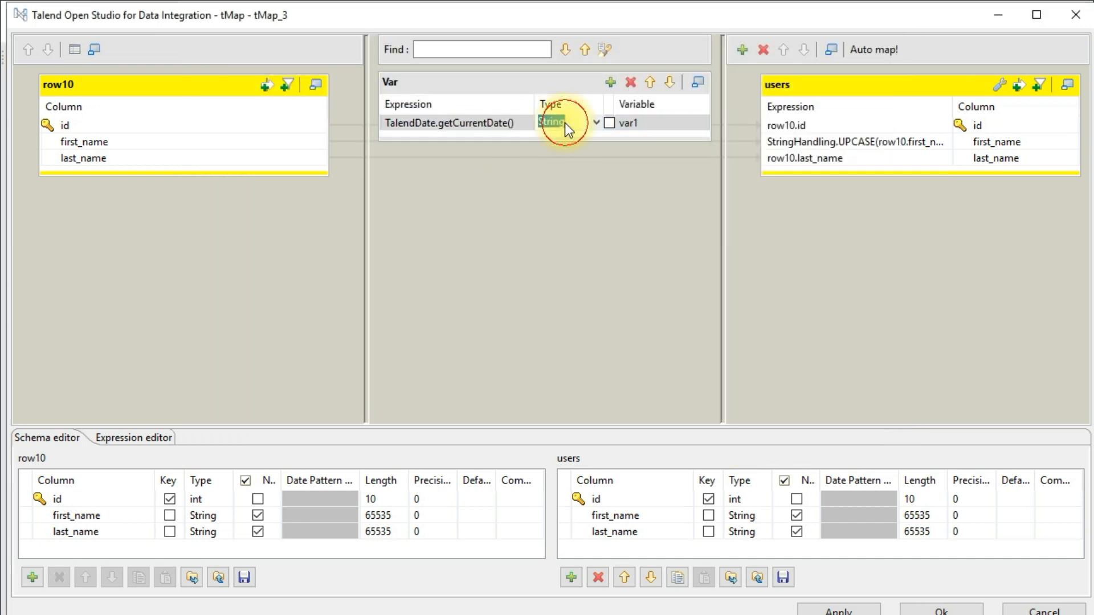
click(594, 122)
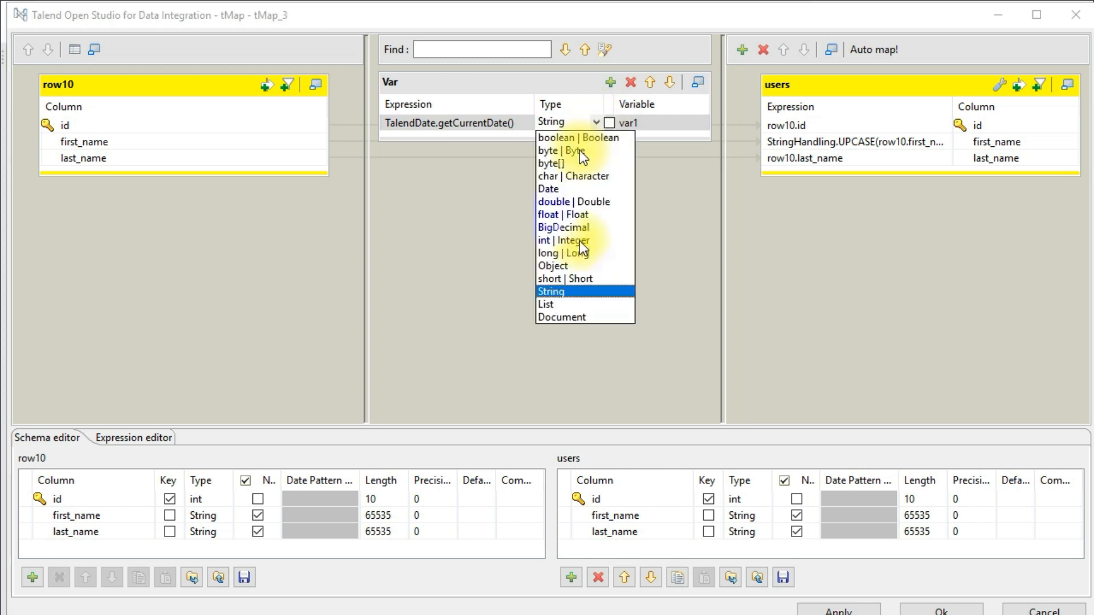
click(561, 198)
- Rename the current-date variable as var_insert_date
click(648, 125)
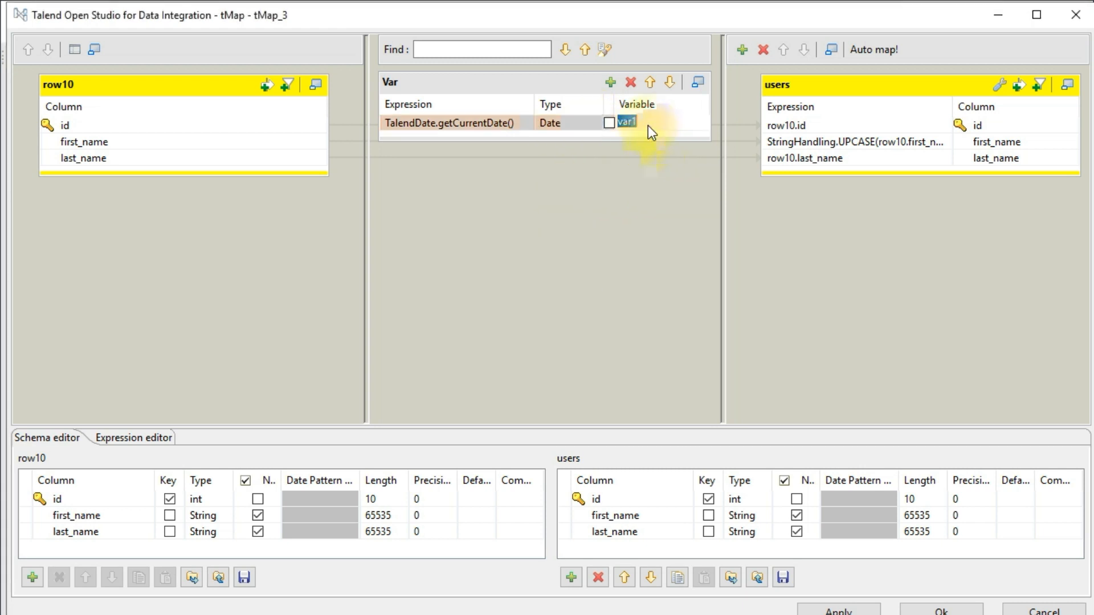
text(var_)
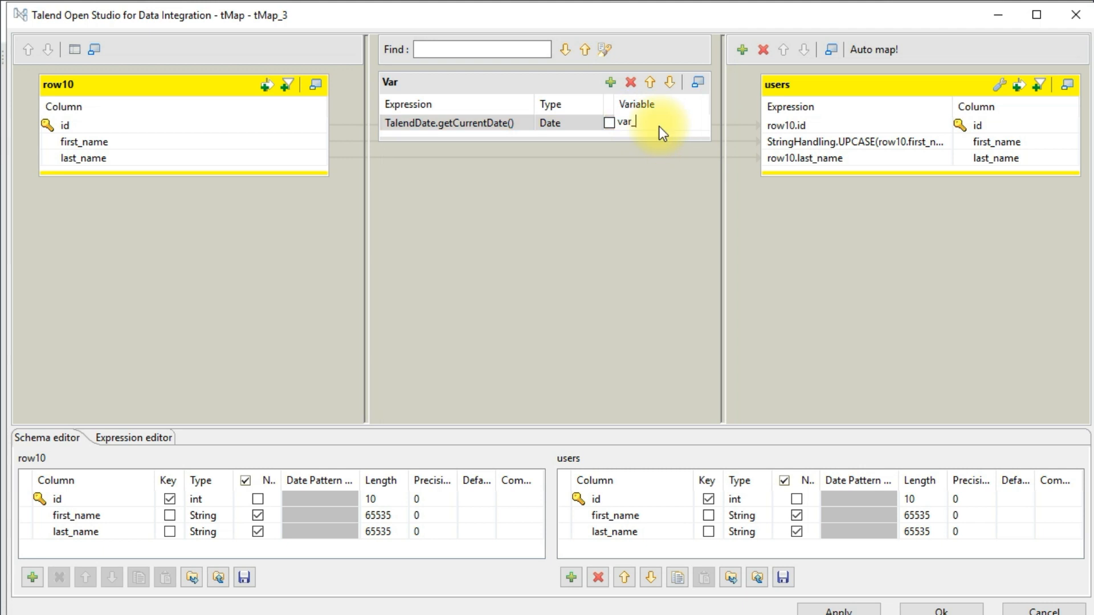
text(insertdate)
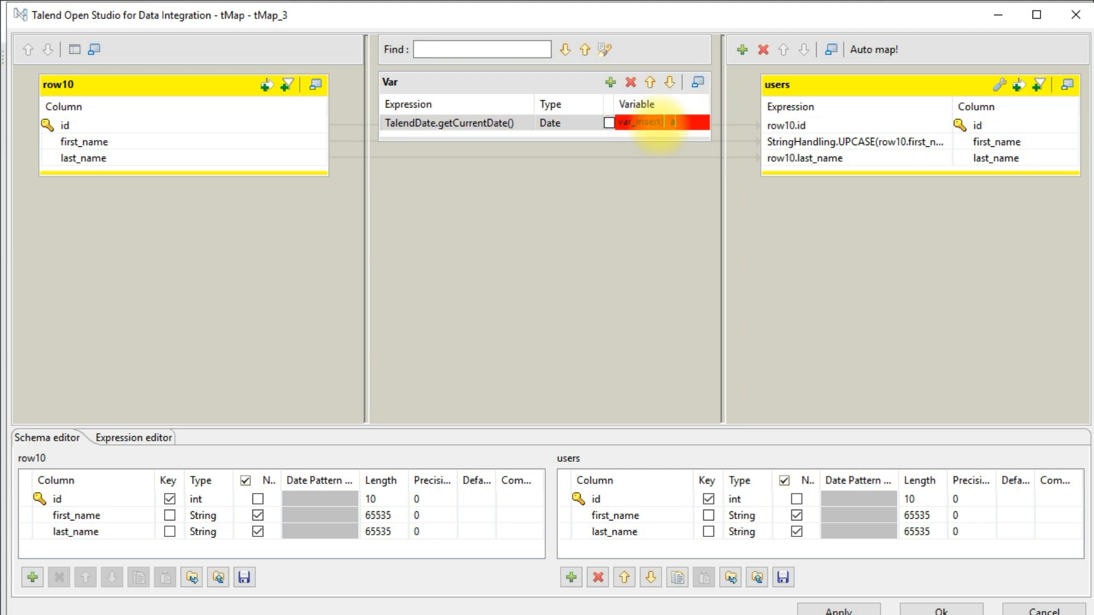
key(BackSpace)
text(_date)
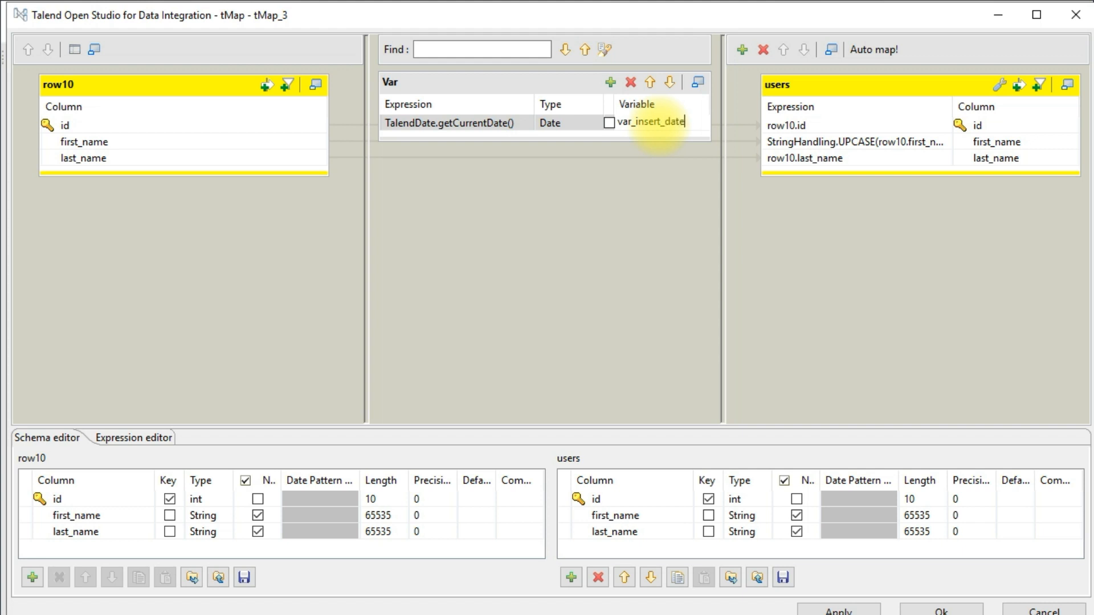
click(686, 141)
- Map var_insert_date to a new users output column named record_insert_date, then confirm the mapping and save the job
drag(691, 122, 791, 172)
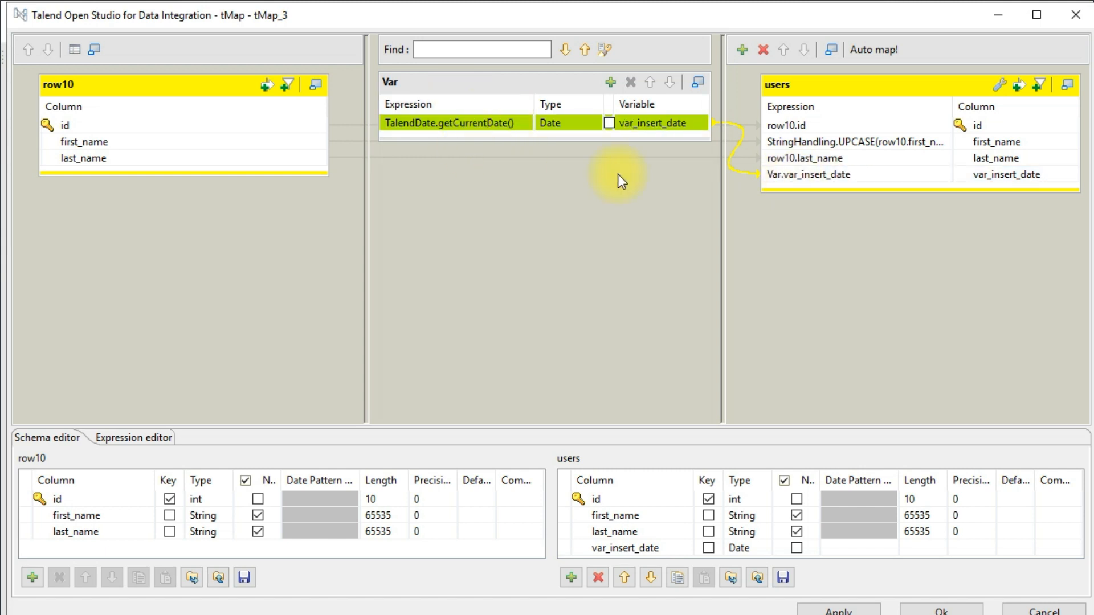
click(1003, 177)
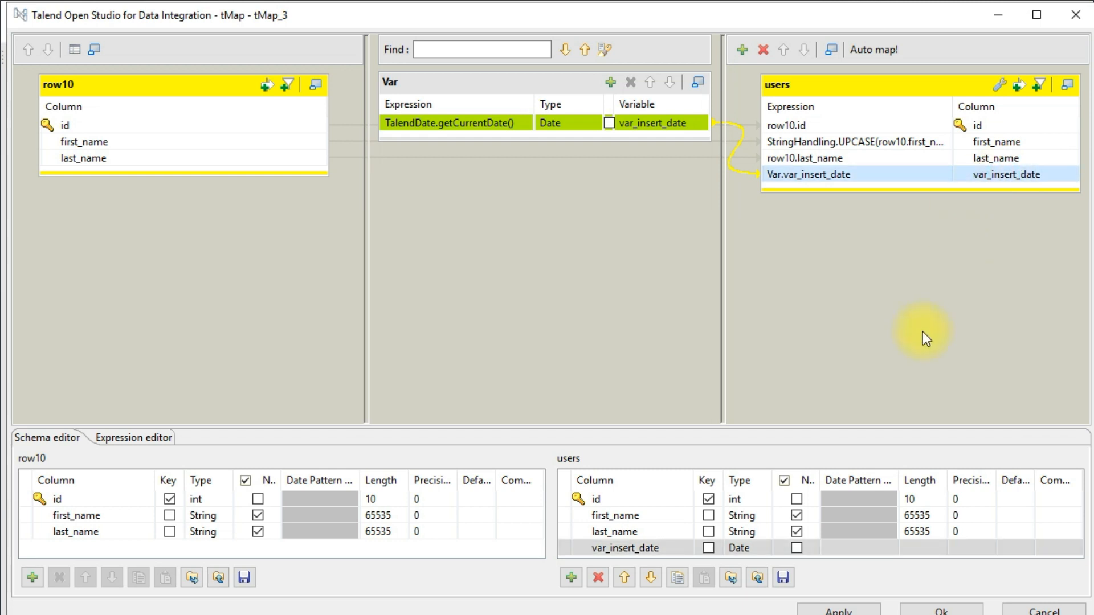
click(608, 548)
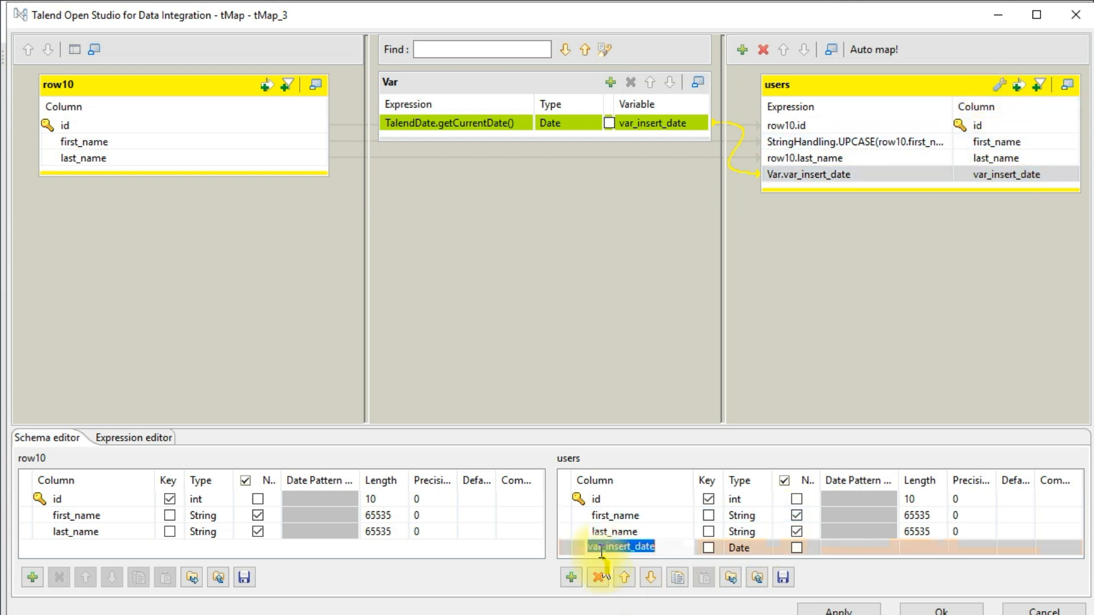
key(shift+Home)
text(record)
key(Return)
click(726, 547)
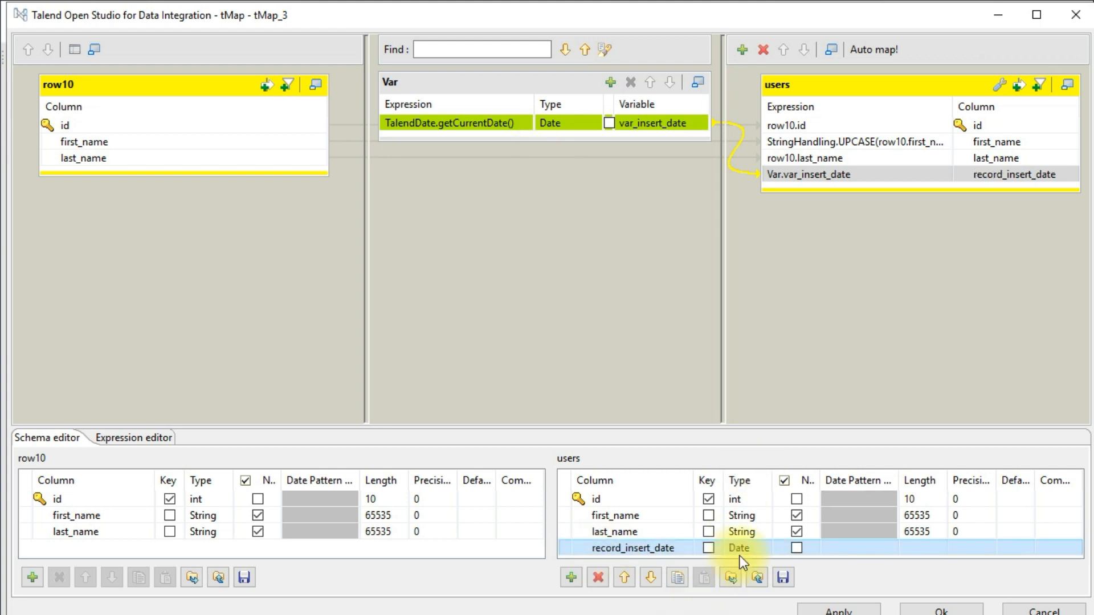
click(920, 608)
key(ctrl+s)
- Synchronize the columns of tLogRow_7 with the updated tMap_3 output schema
click(706, 264)
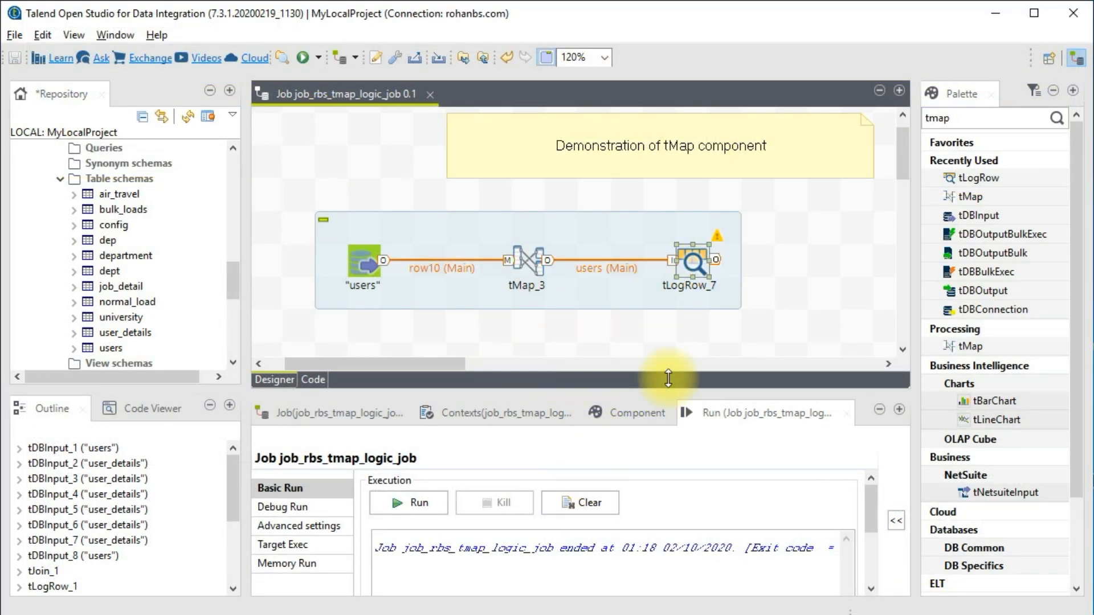
double_click(692, 261)
click(634, 487)
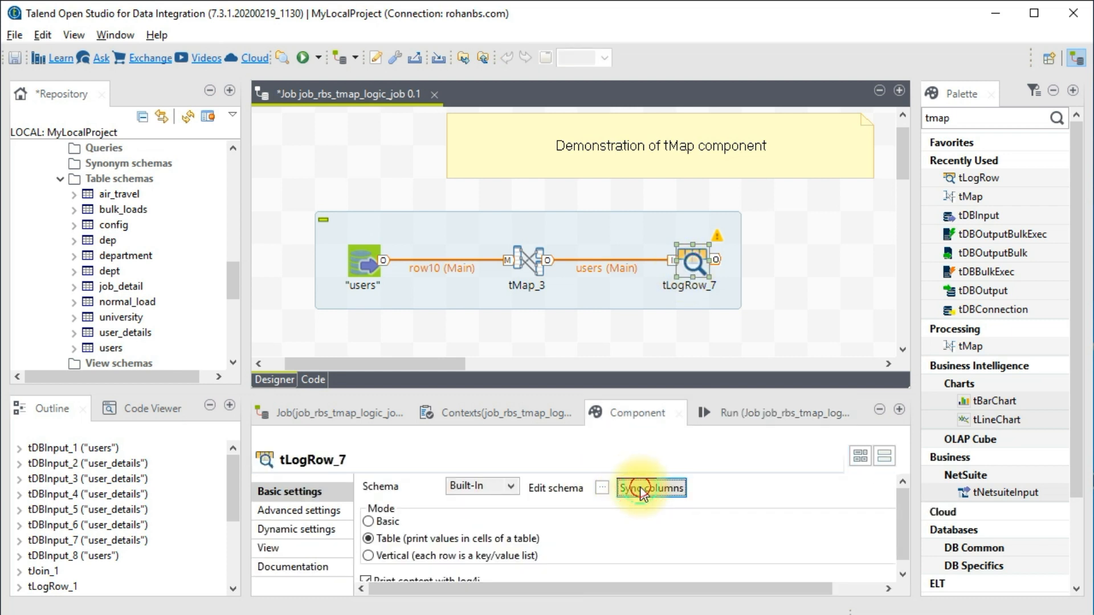
- Run the job and examine the insert date values in the enlarged table output
click(761, 412)
click(398, 506)
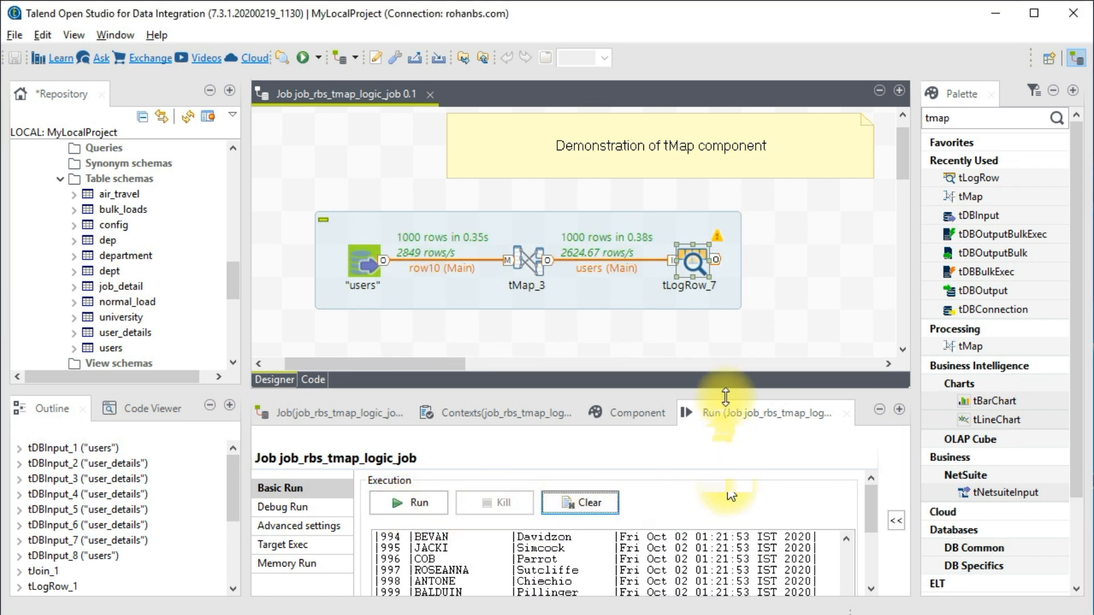
double_click(717, 414)
scroll(320, 376, up, 7)
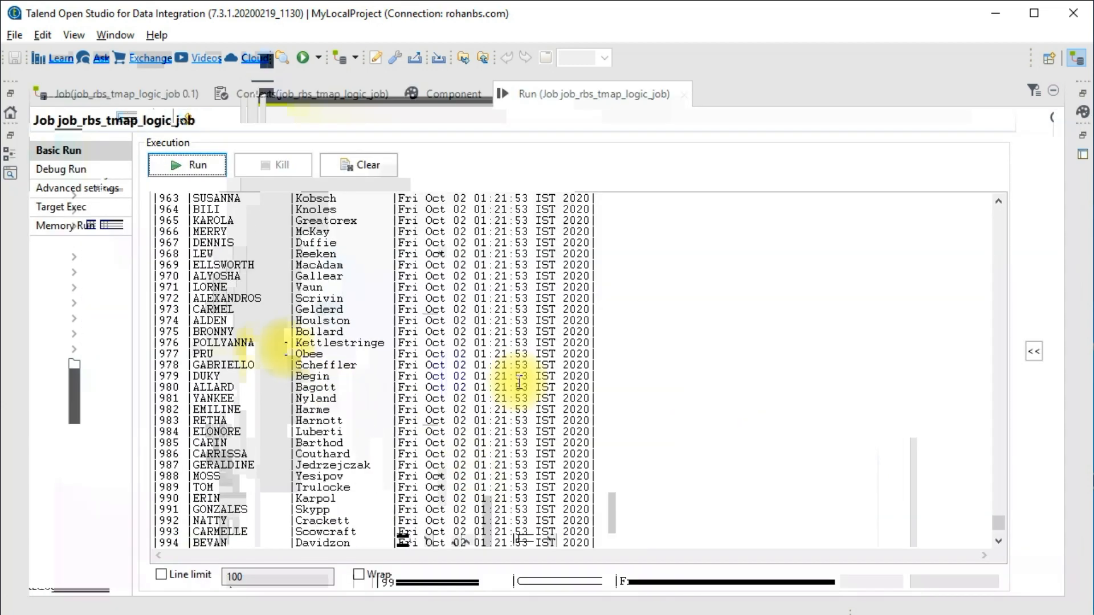
drag(397, 287, 560, 408)
click(536, 398)
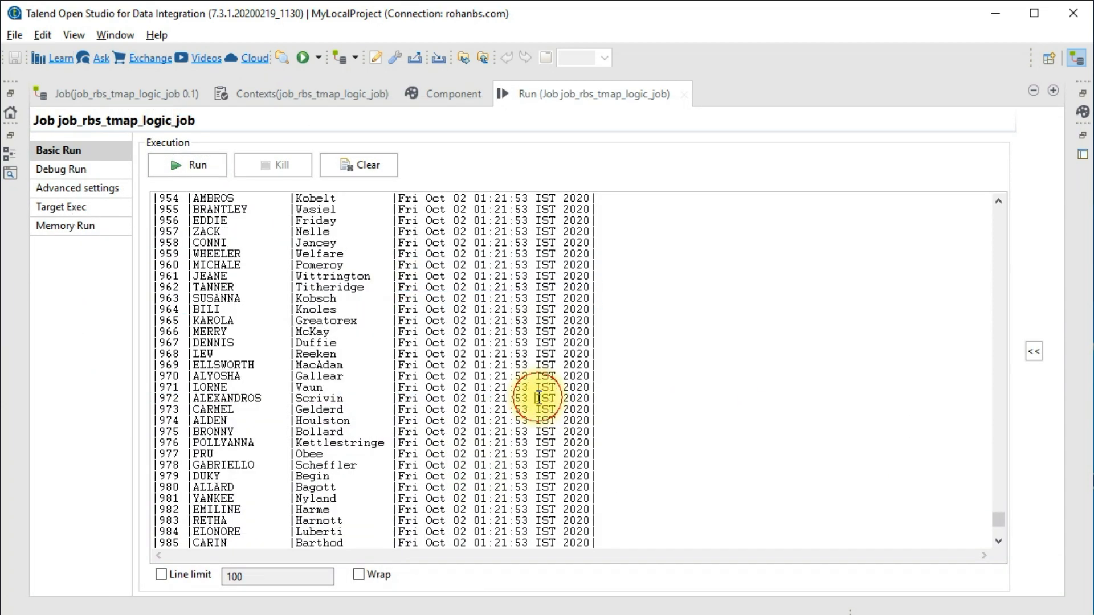
double_click(552, 96)
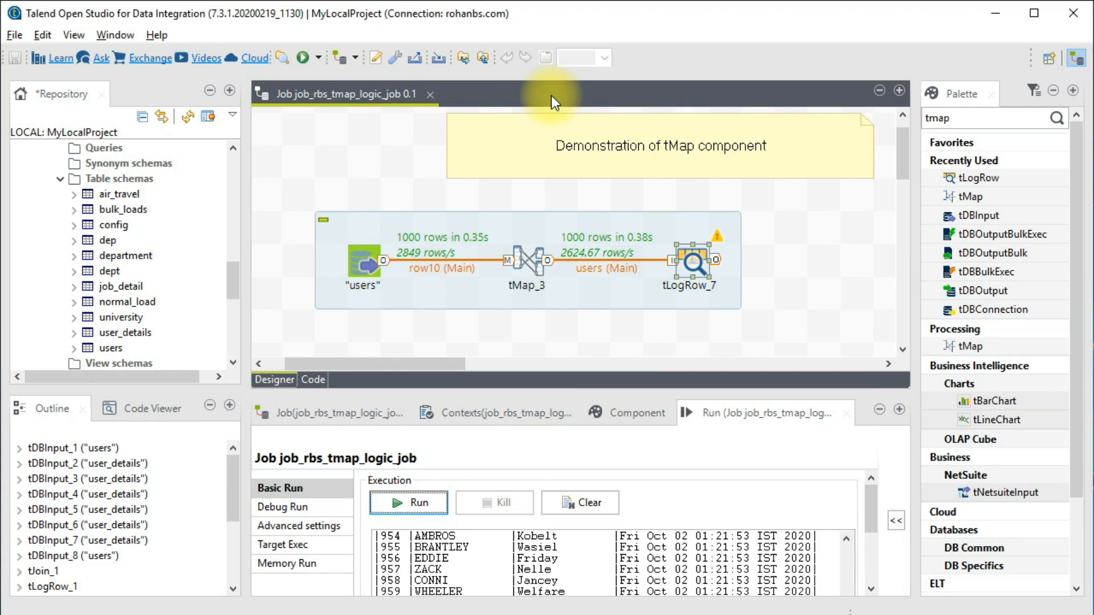
- Look up the TalendDate formatDate function for the var_insert_date expression in tMap_3, leaving the expression as is
double_click(529, 252)
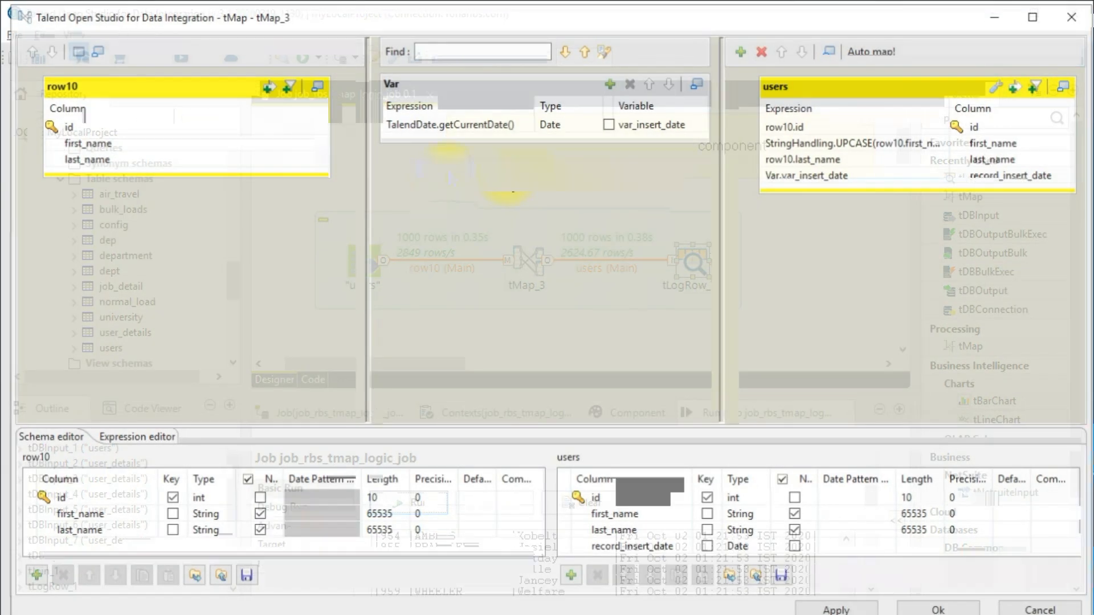
click(528, 131)
click(523, 125)
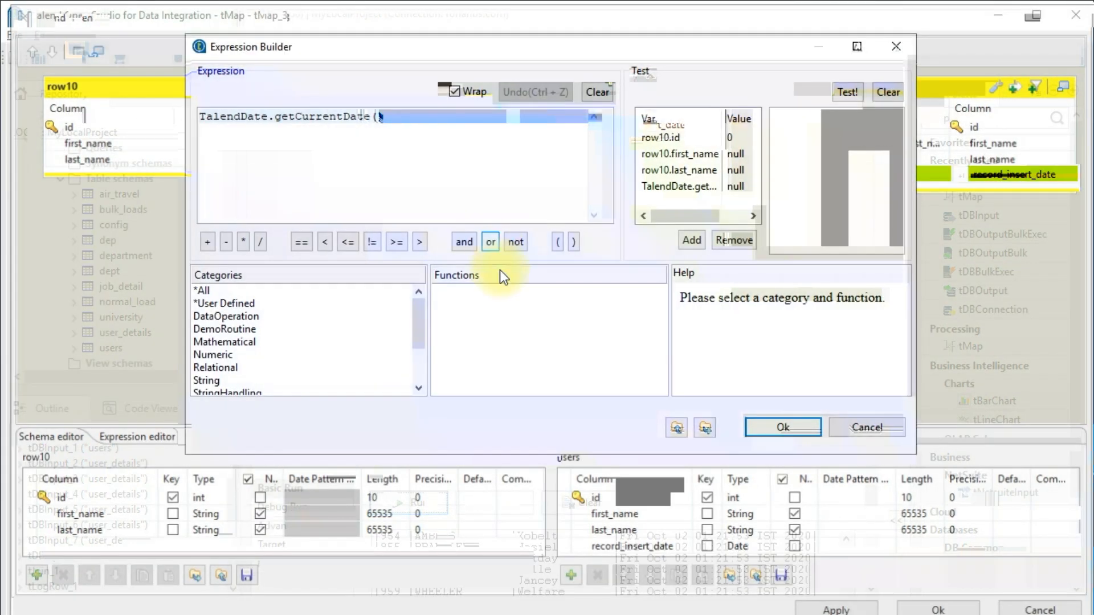
drag(416, 330, 419, 389)
click(245, 348)
click(246, 351)
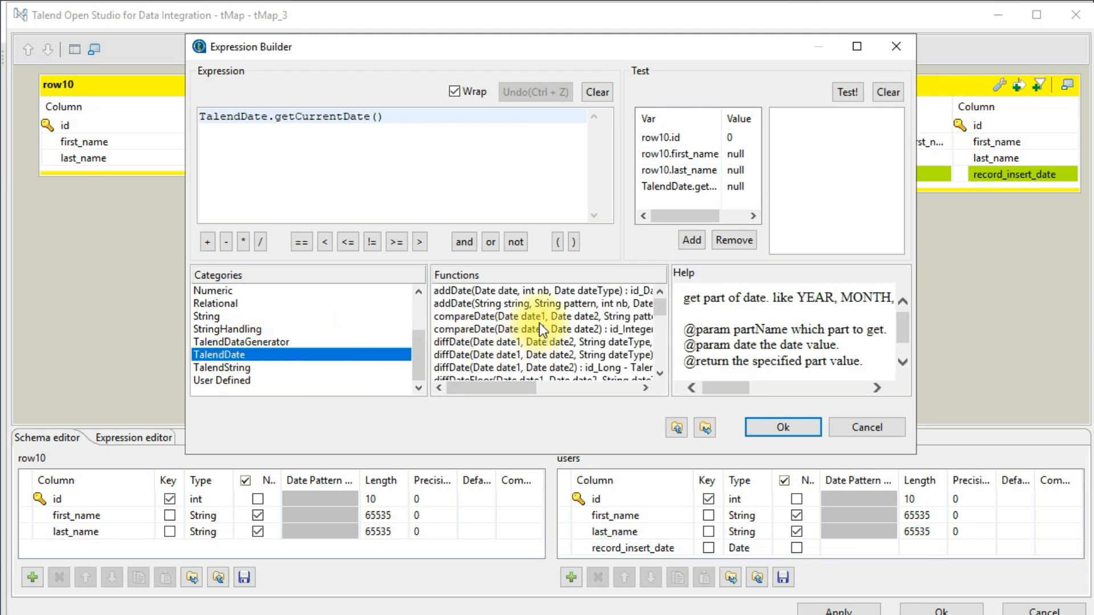
scroll(456, 336, down, 2)
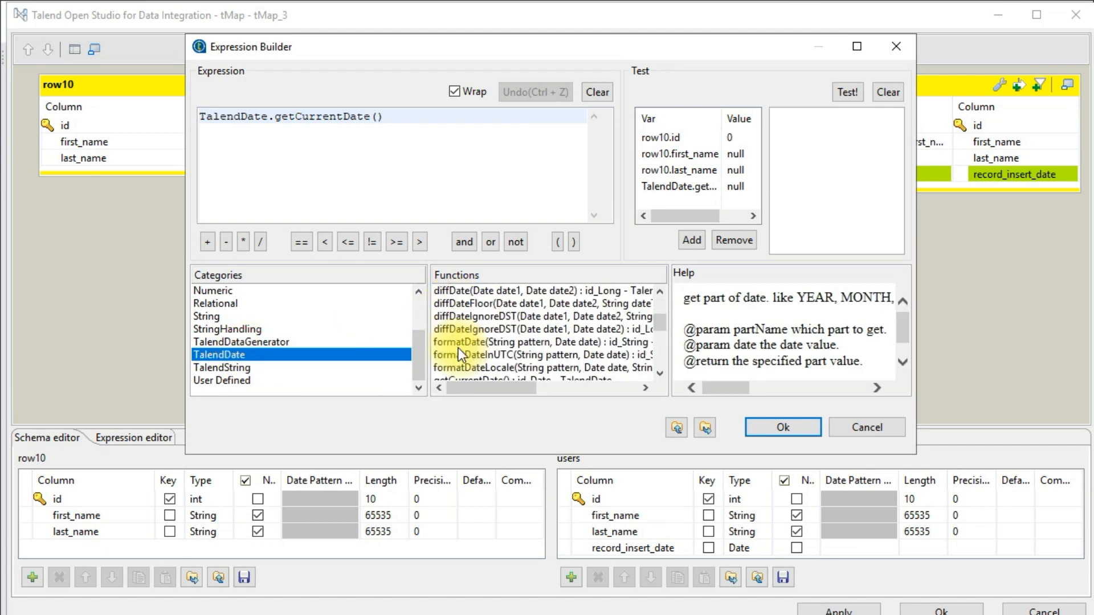
click(466, 345)
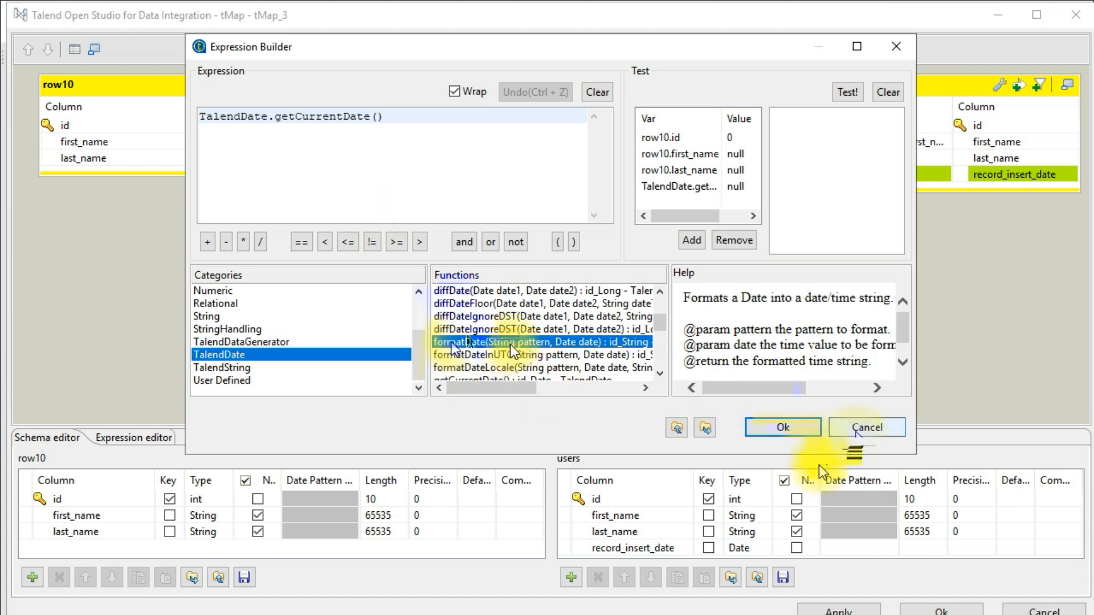
click(856, 432)
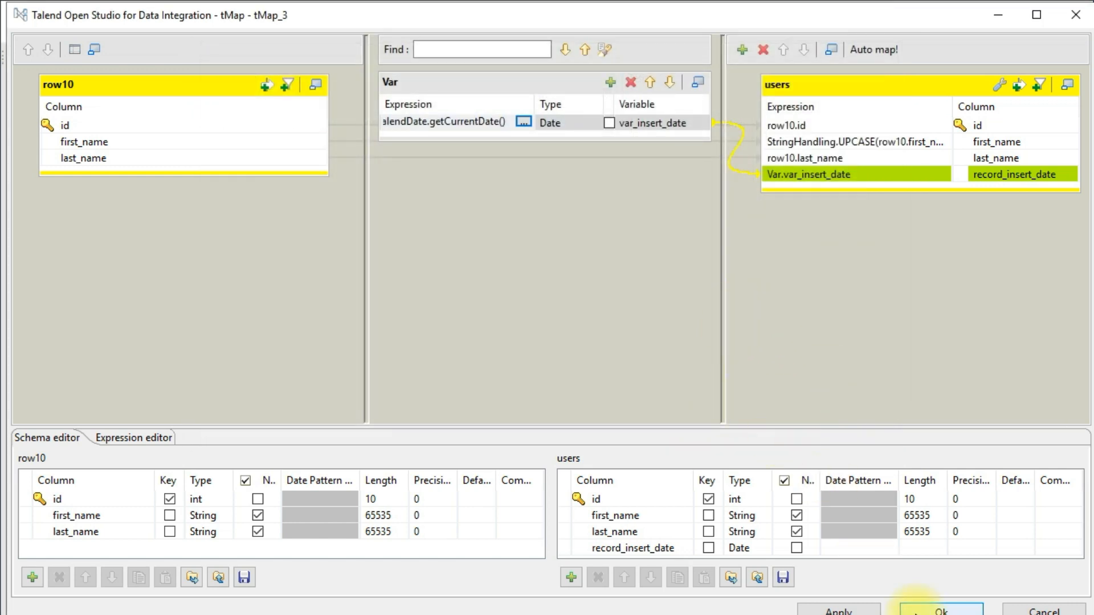
click(915, 613)
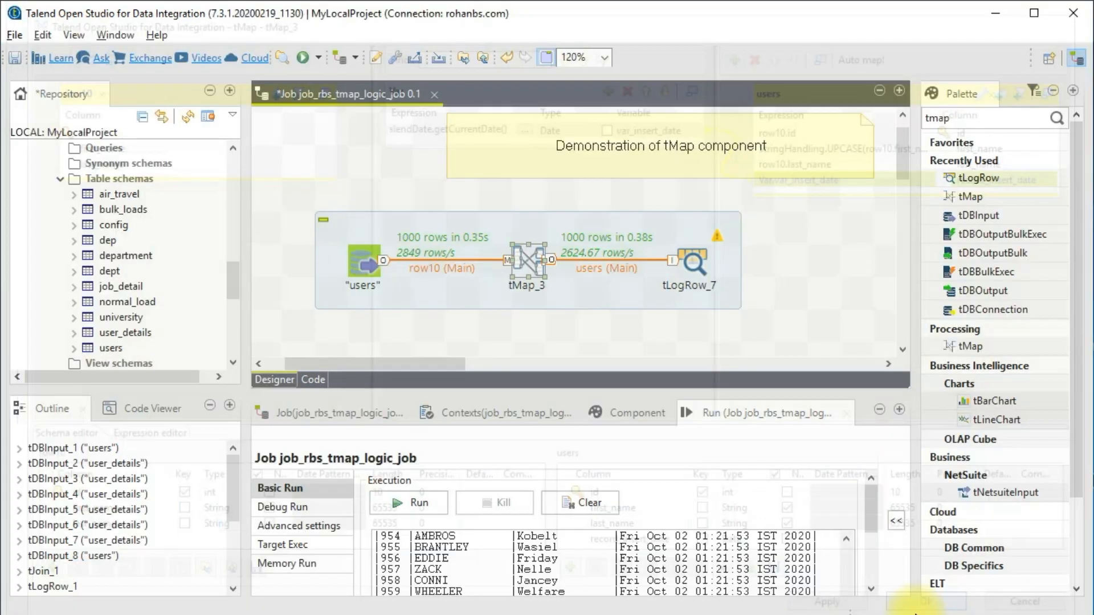
key(ctrl+s)
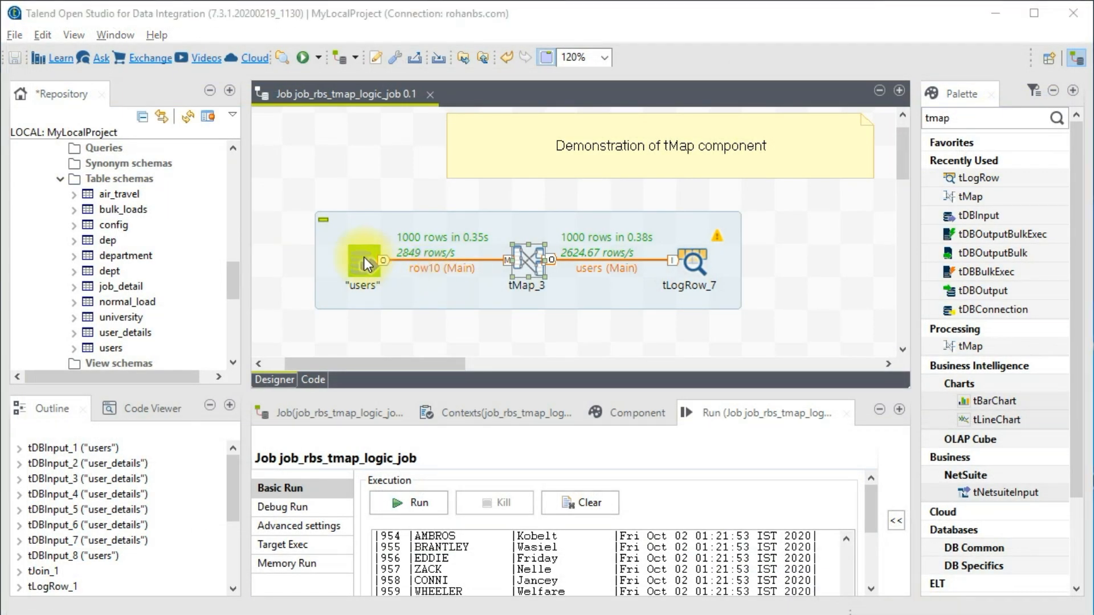
double_click(527, 260)
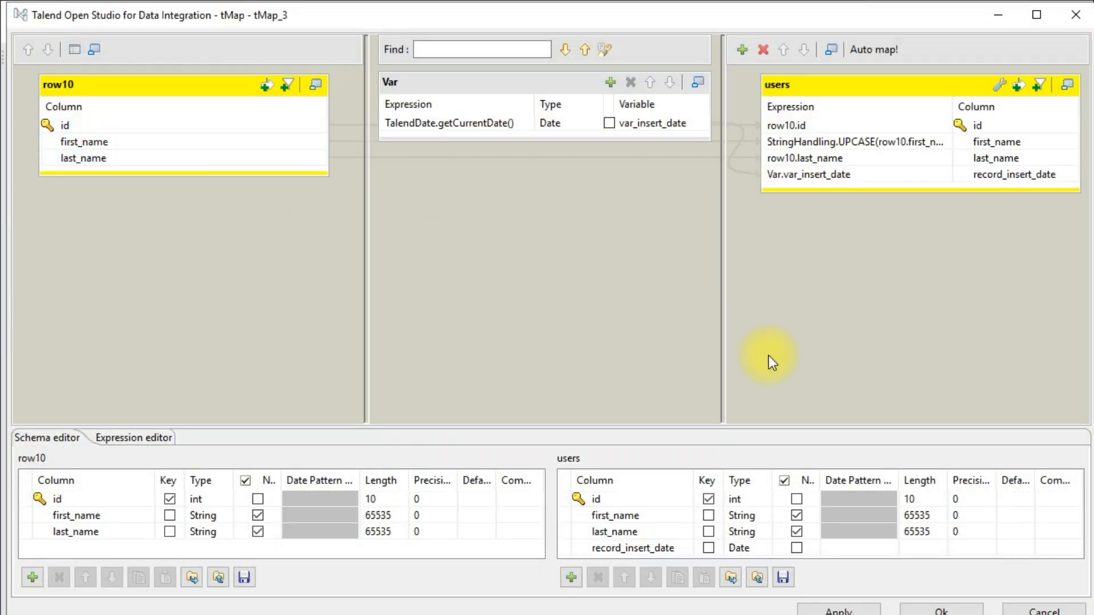
click(1017, 612)
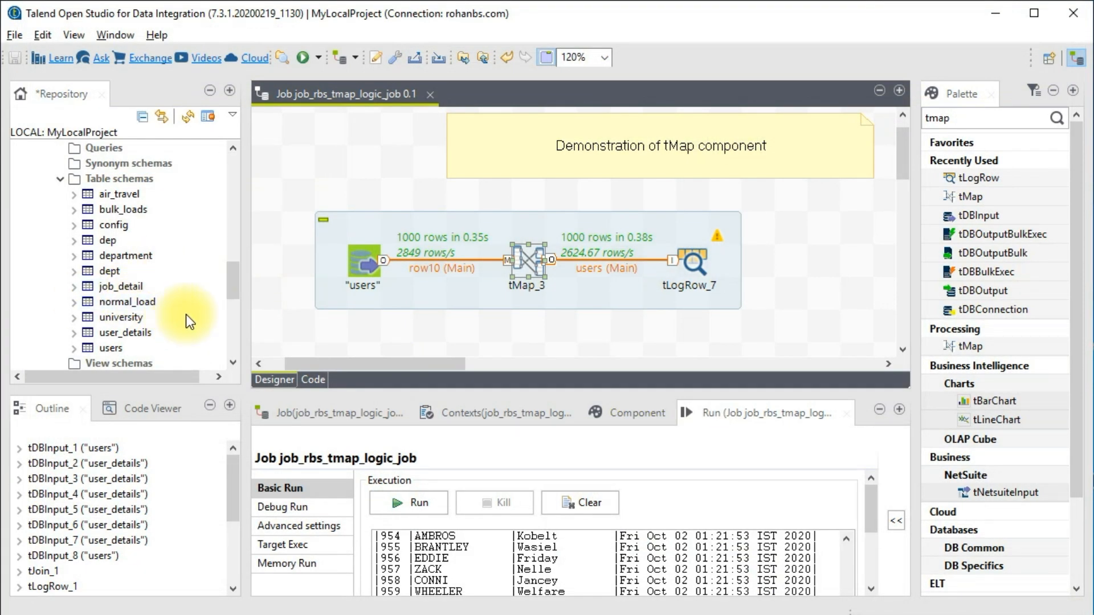
- Add the user_details table as a tDBInput(MySQL) component, enlarge the design workspace and position the component below tMap_3
click(114, 334)
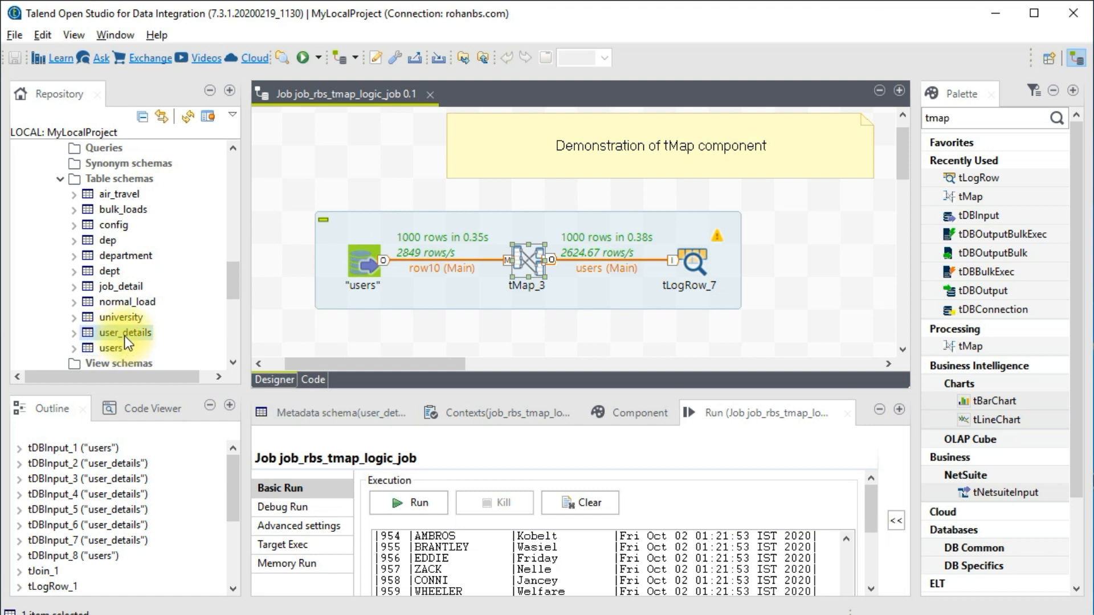
drag(527, 344, 527, 345)
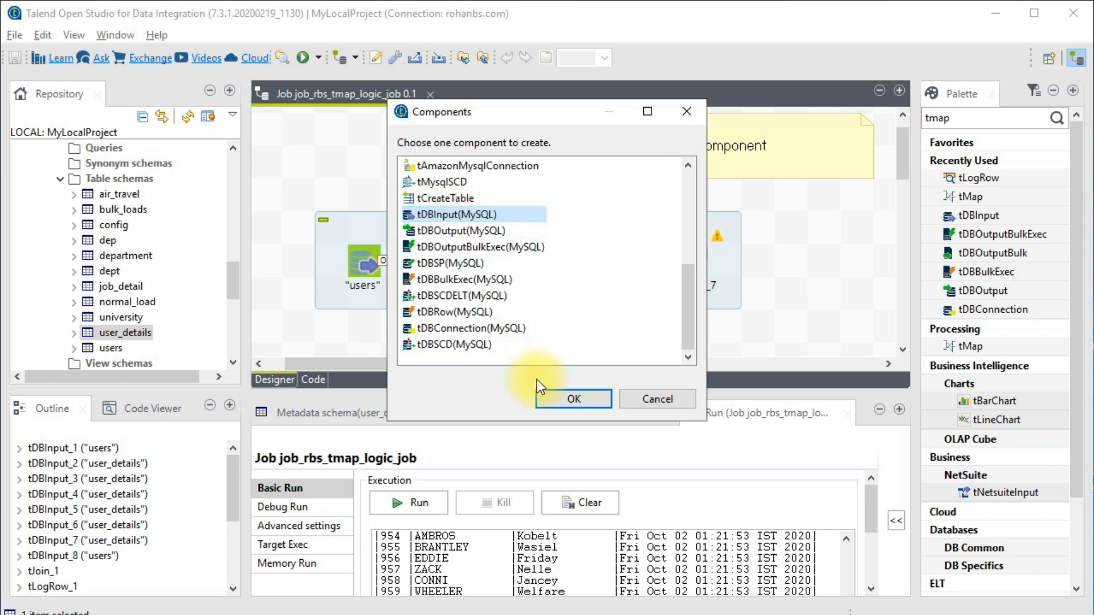
click(545, 393)
drag(666, 394, 661, 503)
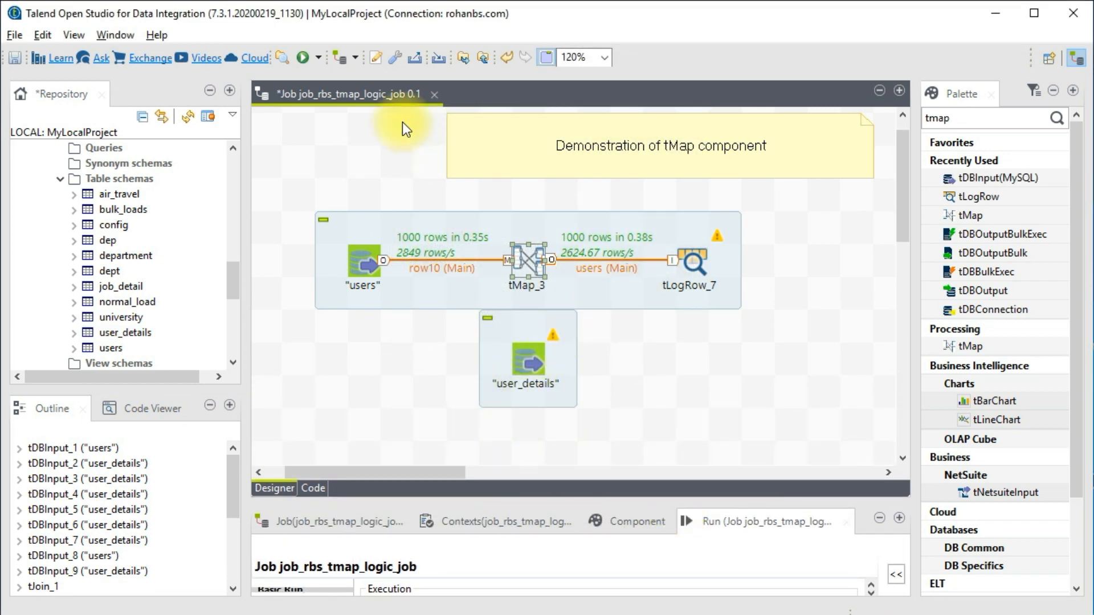
double_click(381, 94)
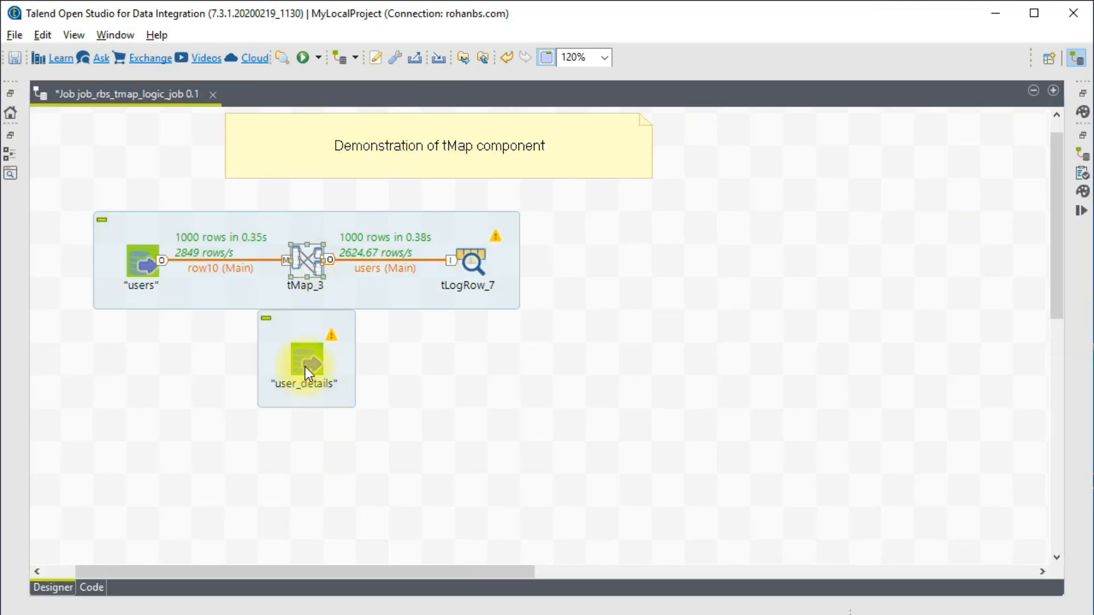
drag(306, 372, 310, 405)
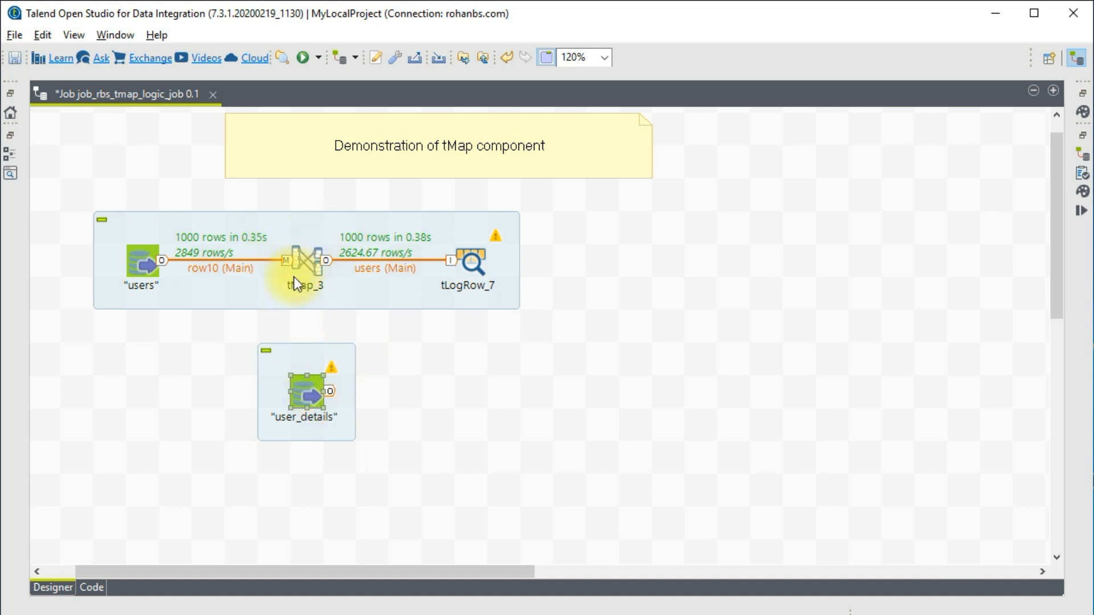
- Connect user_details to tMap_3 with a Main row and check the added lookup input in the mapping
click(333, 391)
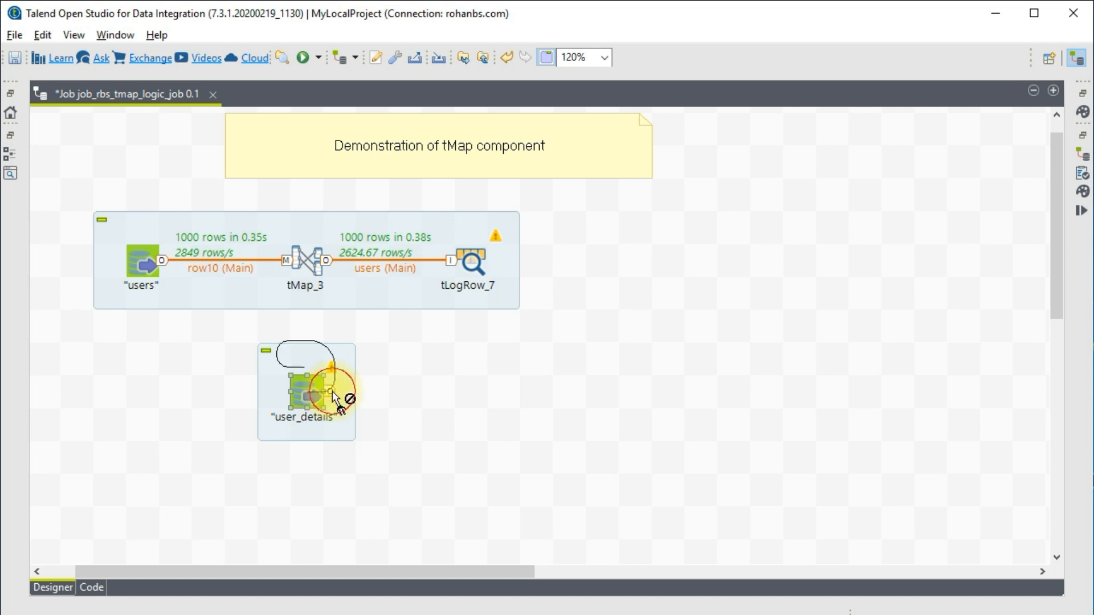
right_click(303, 389)
mouse_move(320, 398)
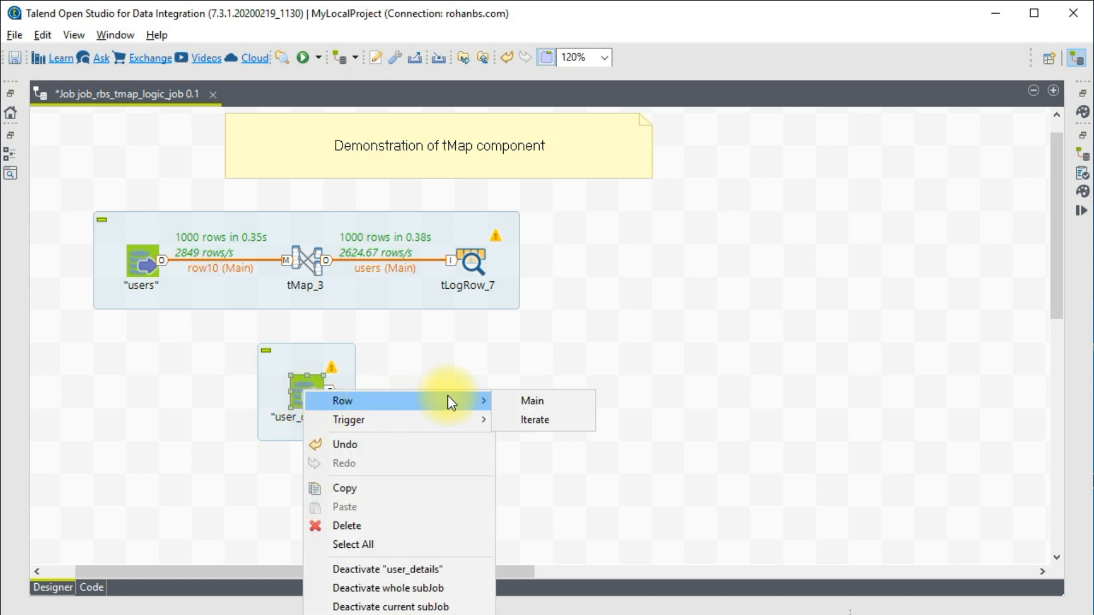
click(522, 400)
click(305, 257)
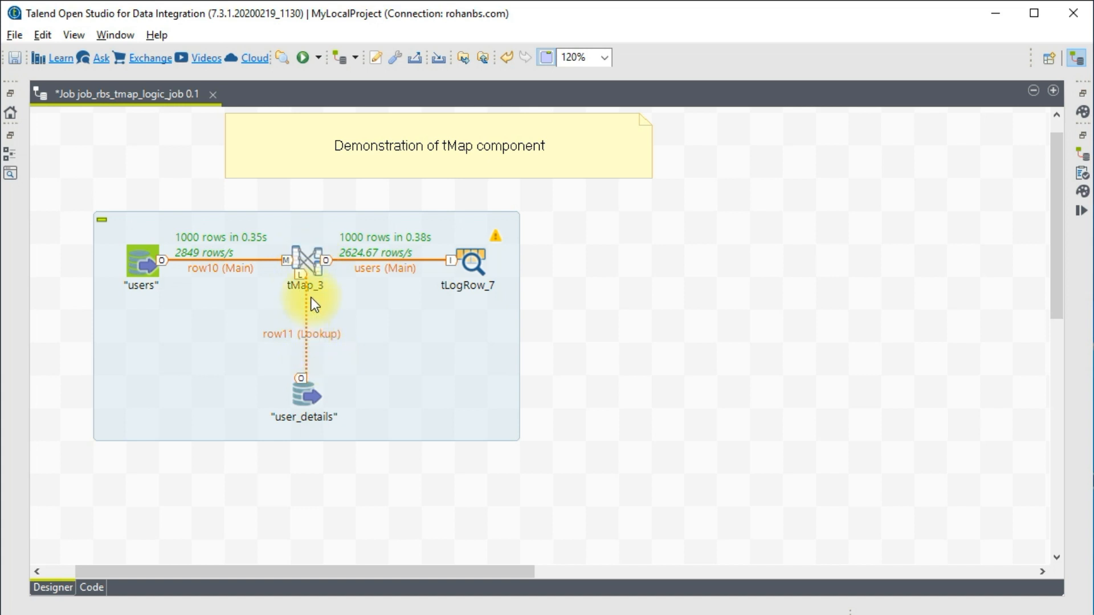
double_click(307, 255)
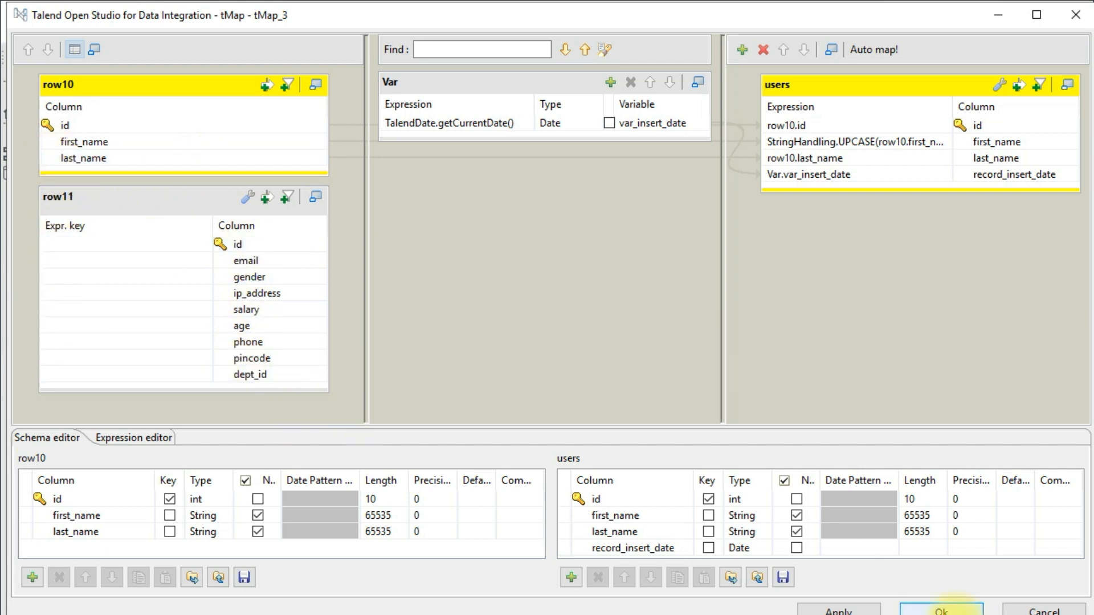
click(921, 610)
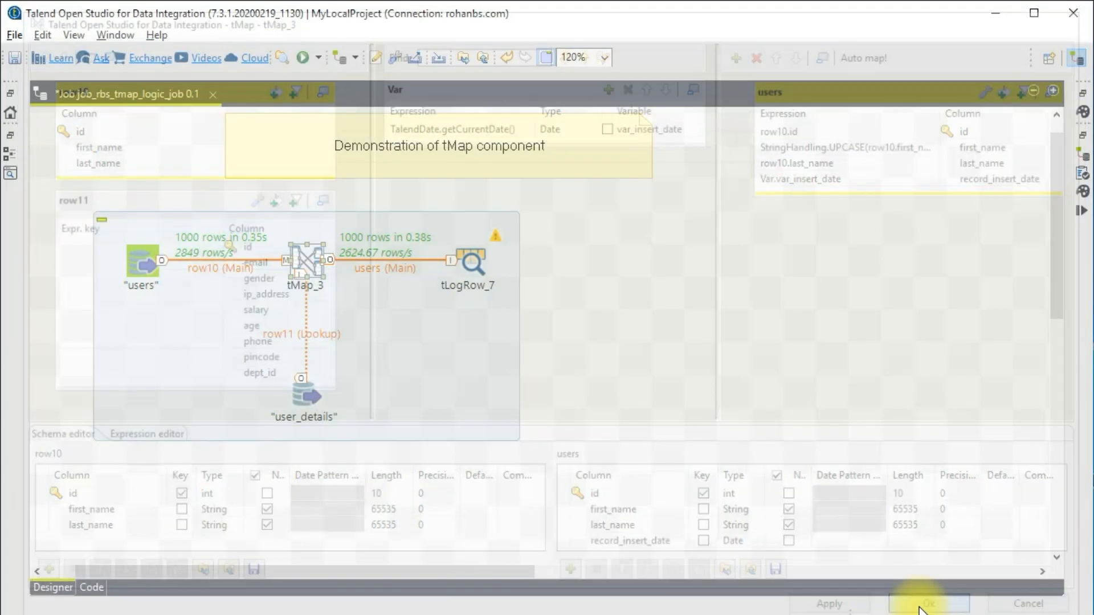
- Try to rename the row10 link as users
click(227, 269)
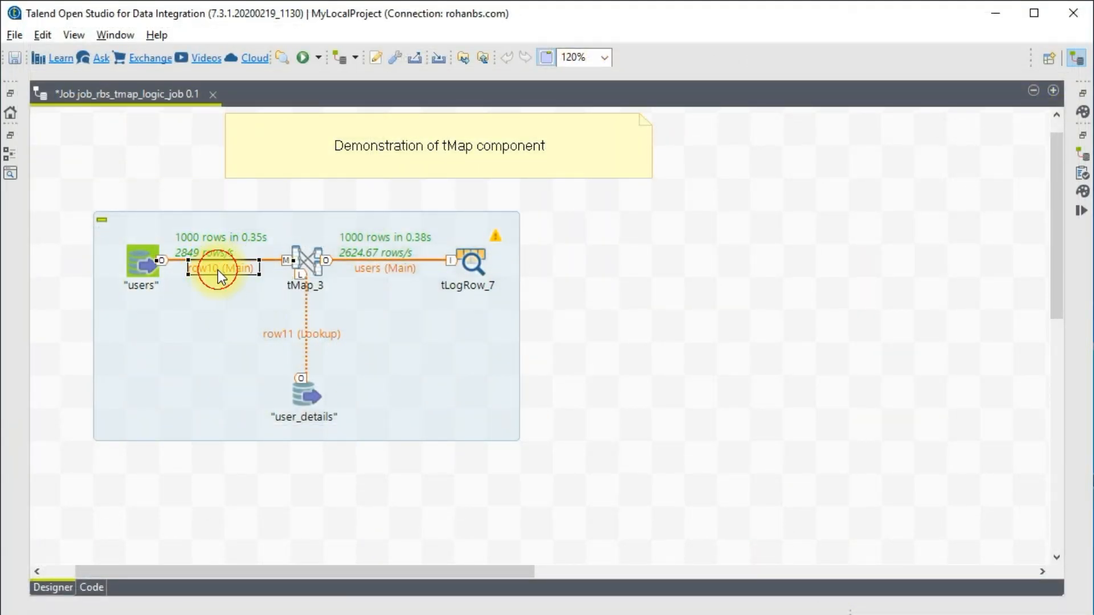
text(users)
key(Return)
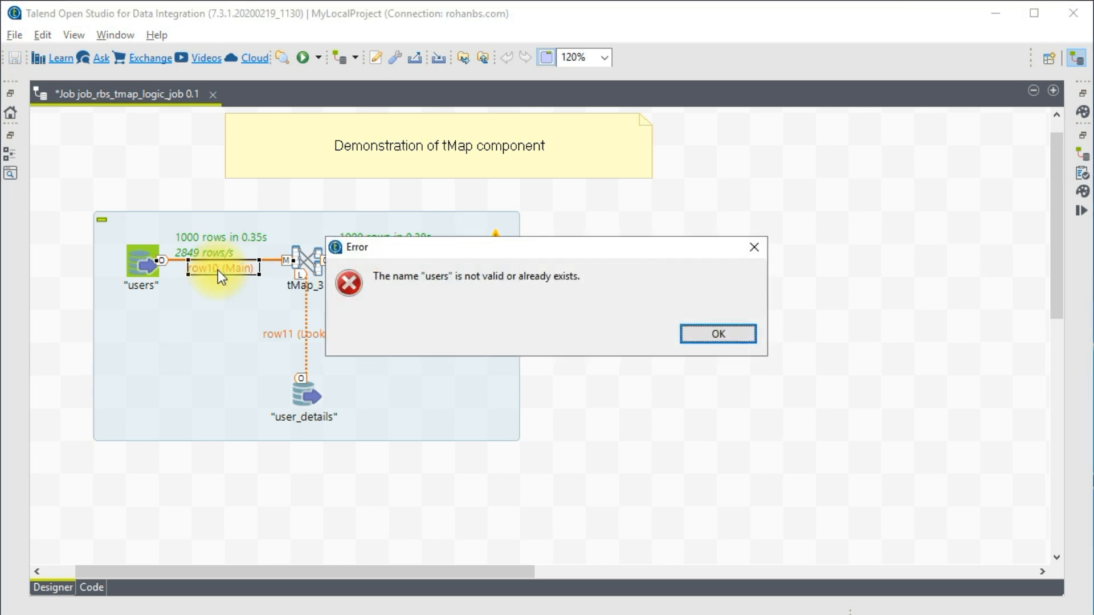
click(702, 337)
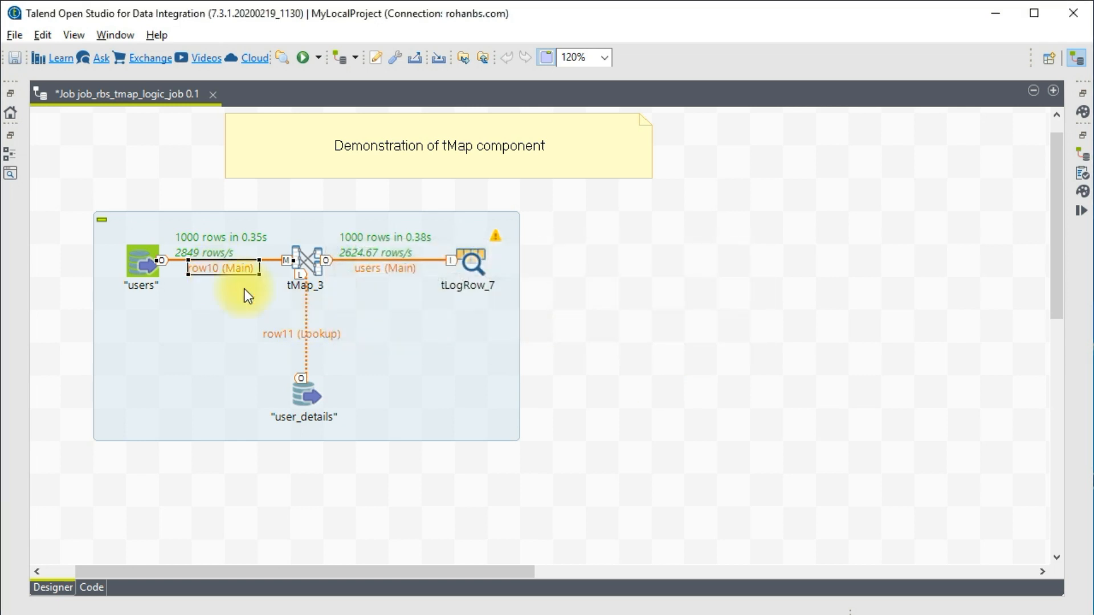
- Rename the row10 main link as user and the row11 lookup link as details
click(228, 268)
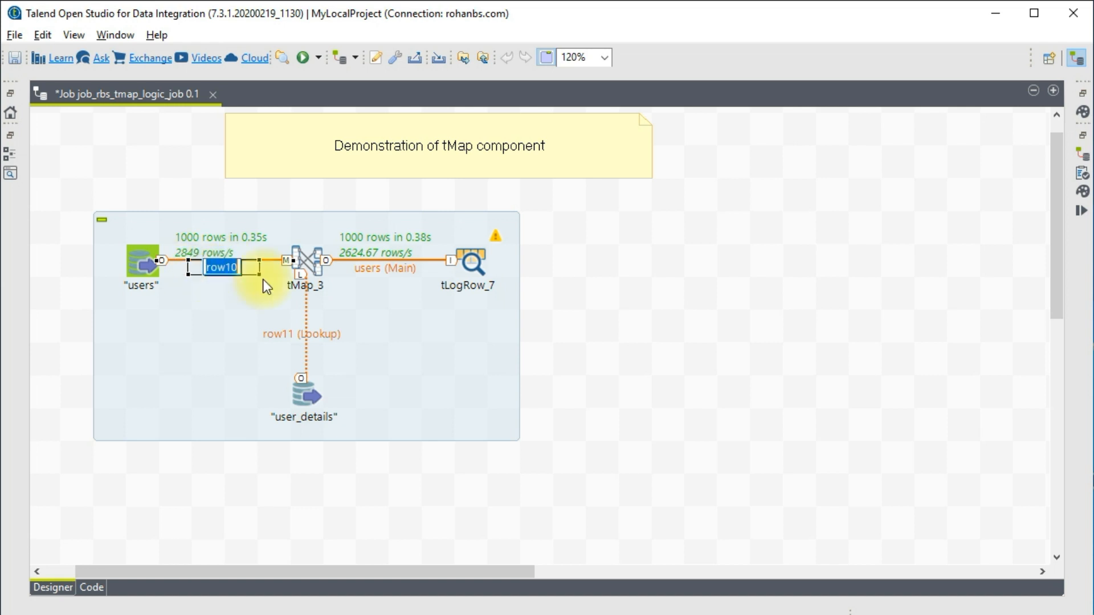
text(user)
key(Return)
click(291, 339)
click(290, 336)
text(details)
click(241, 312)
- In tMap_3, join the details lookup to user on the id column and show the lookup's match and join settings
double_click(303, 253)
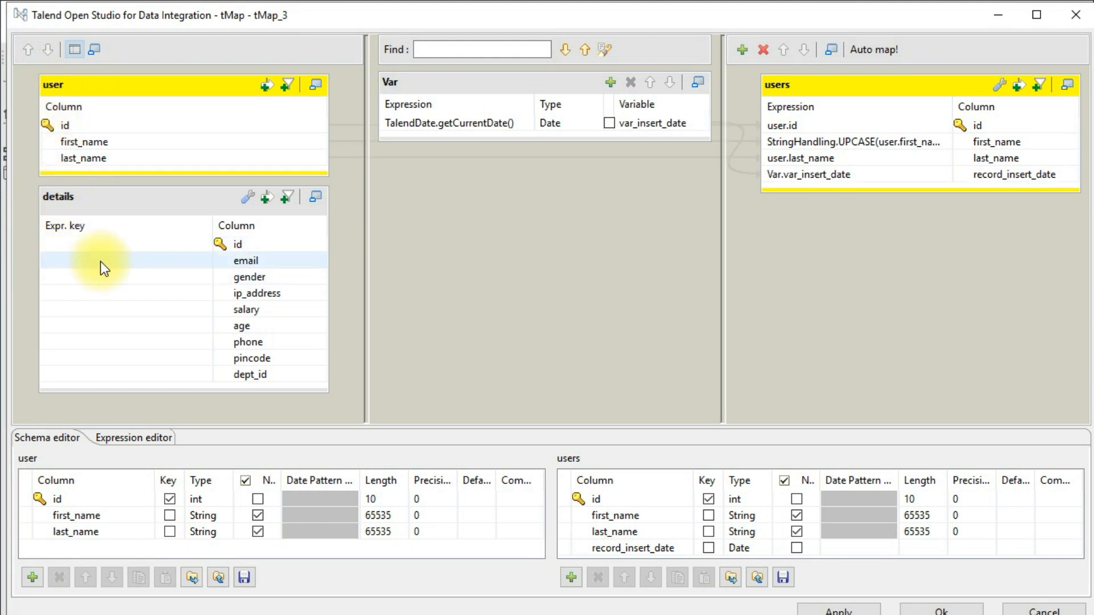
drag(75, 127, 56, 245)
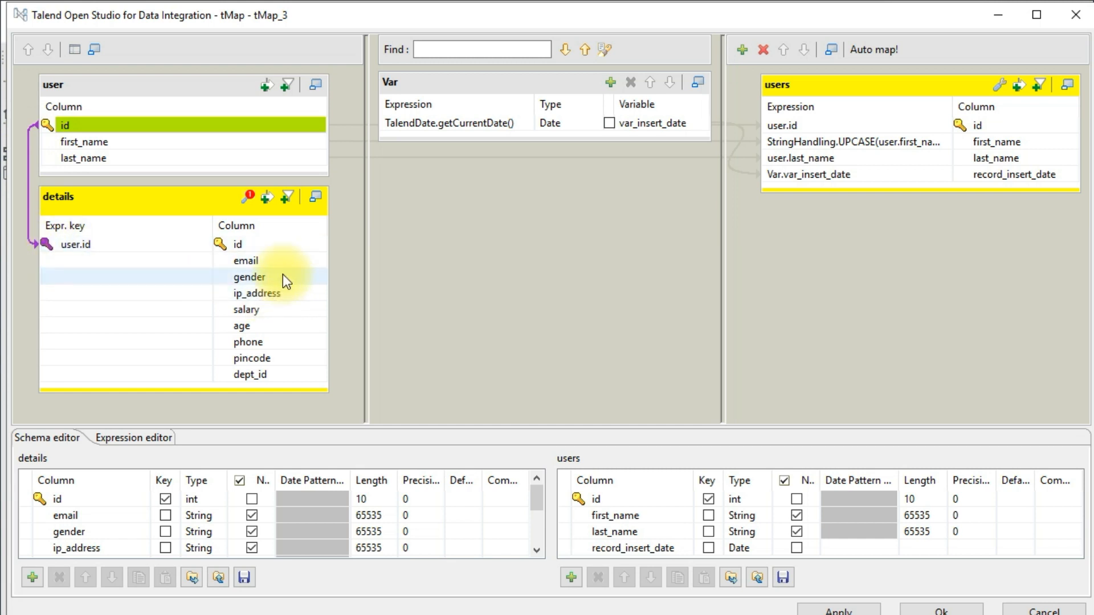
click(265, 199)
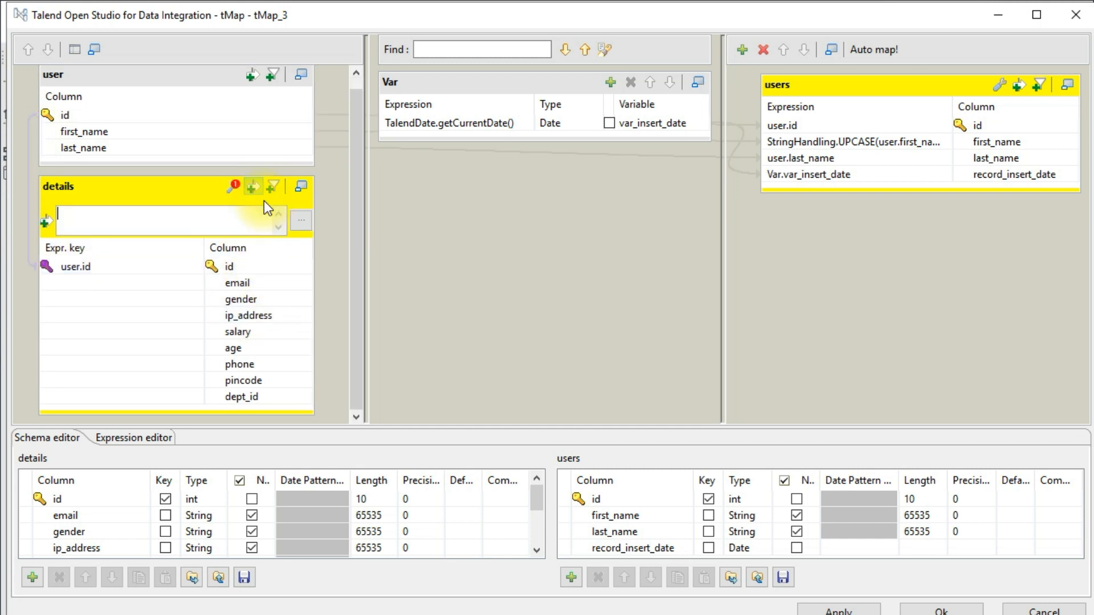
click(252, 188)
click(251, 202)
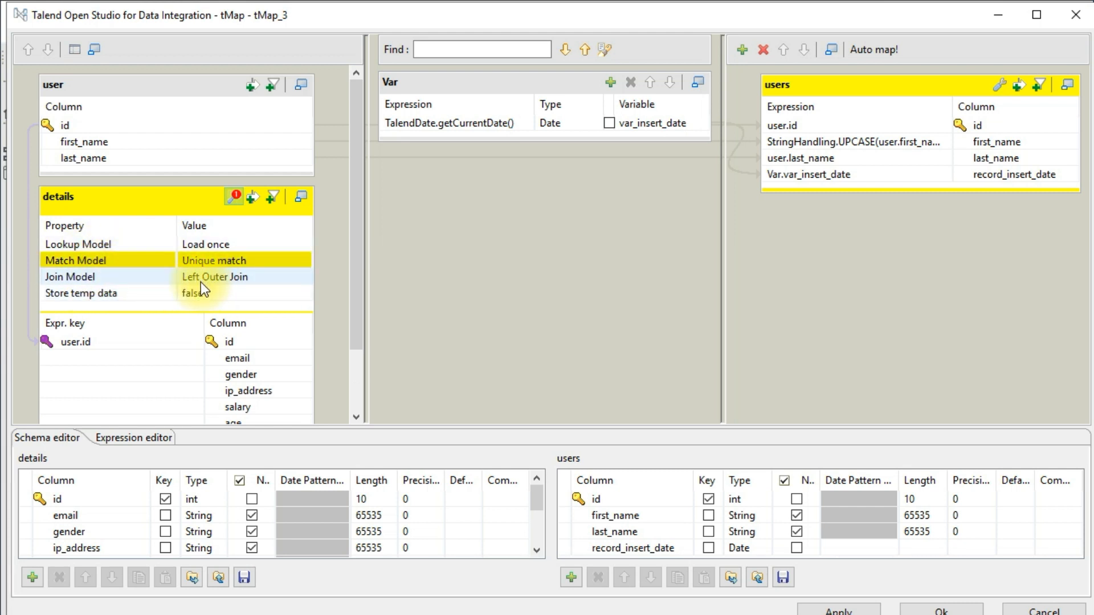
- Map the details columns from email through dept_id to the users output, placing them after record_insert_date
drag(361, 254, 357, 350)
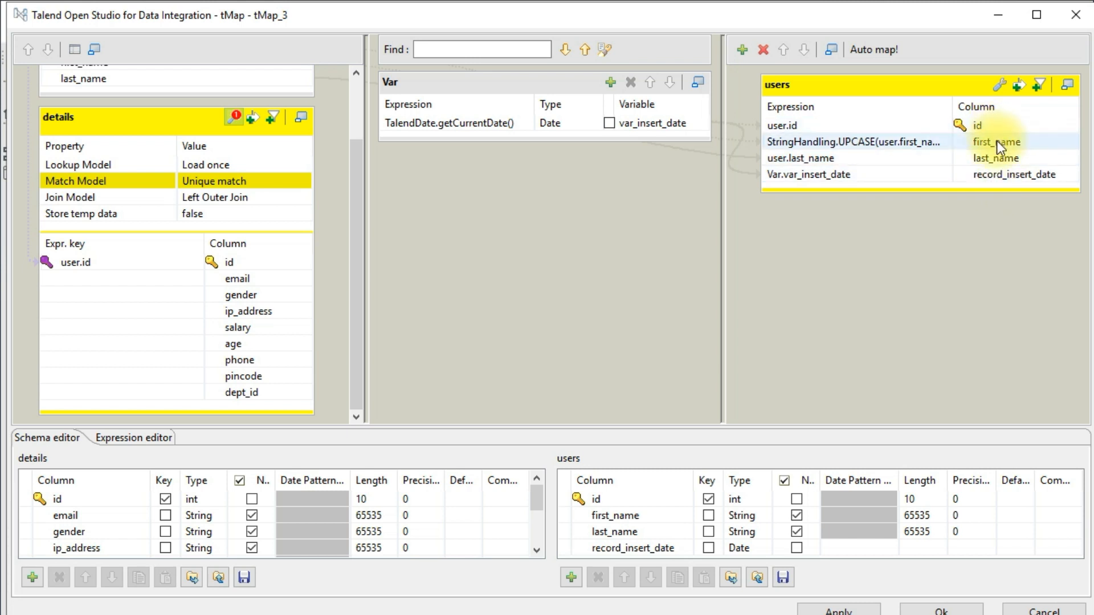
click(276, 280)
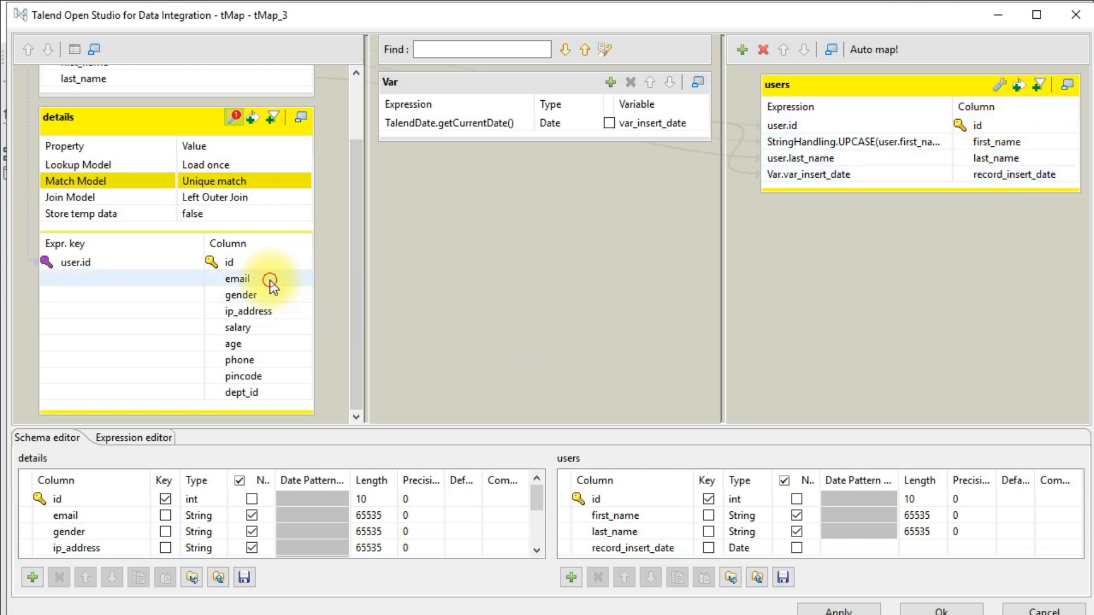
shift+click(251, 398)
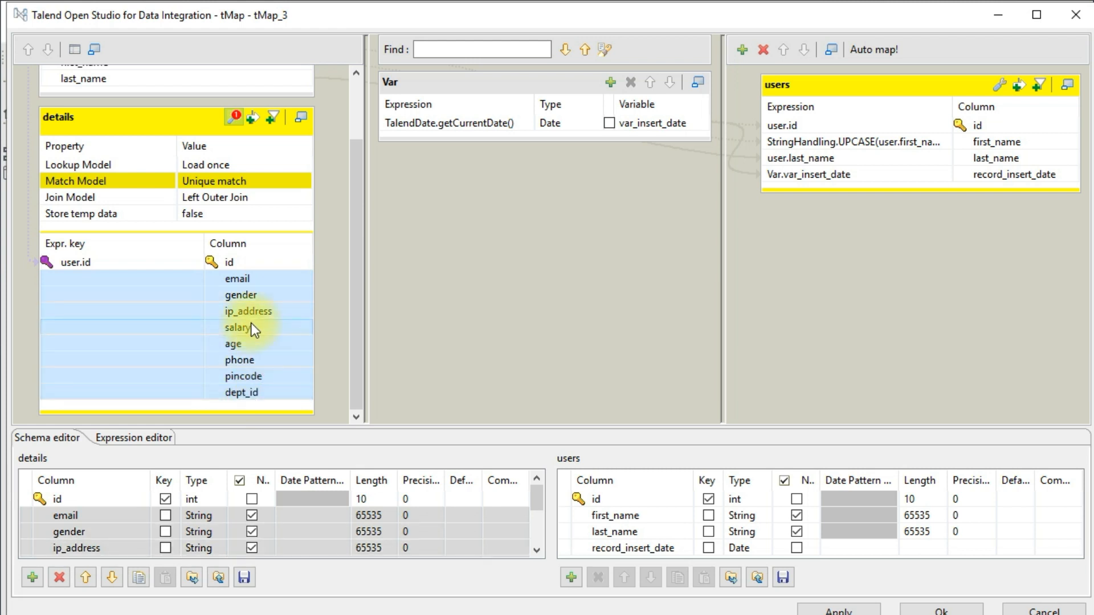
drag(245, 283, 807, 186)
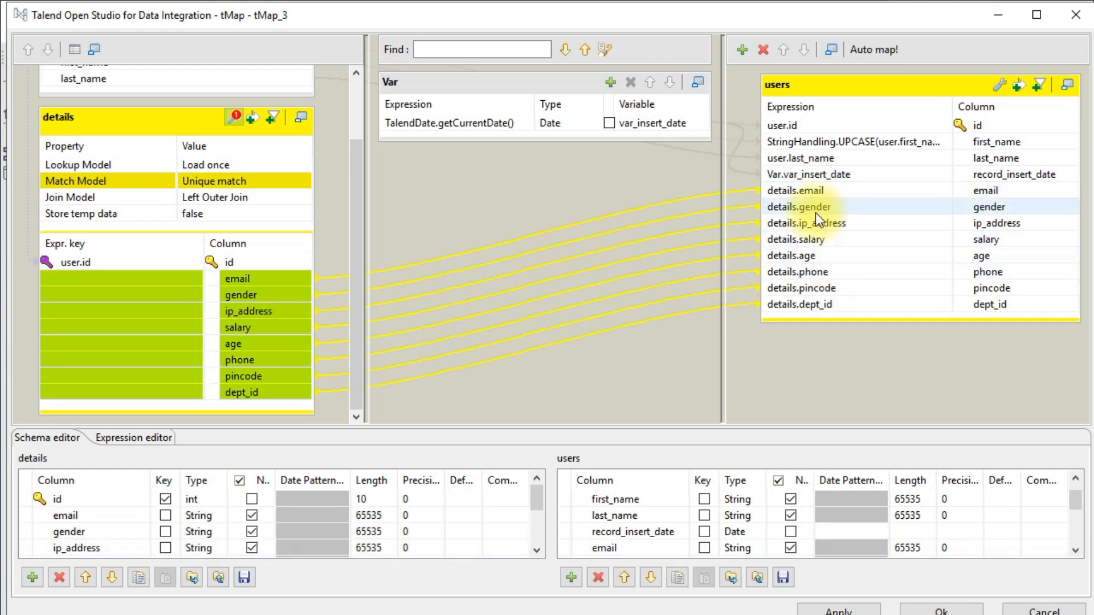
- Move the record_insert_date column of the users output below dept_id to the end of the column list
click(1019, 175)
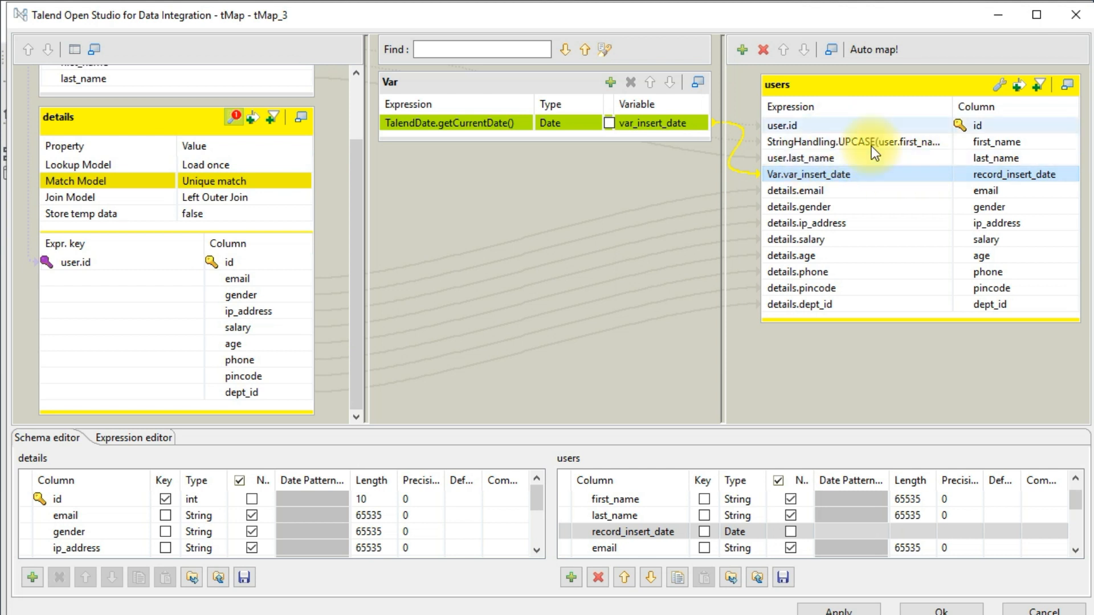
scroll(614, 528, down, 1)
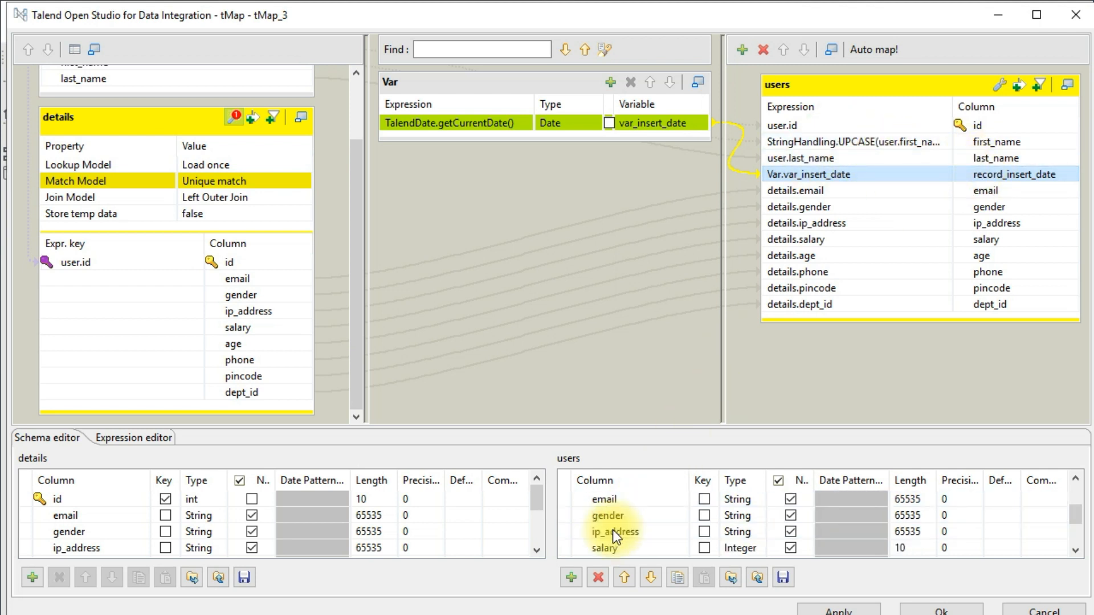
scroll(658, 538, up, 1)
click(661, 530)
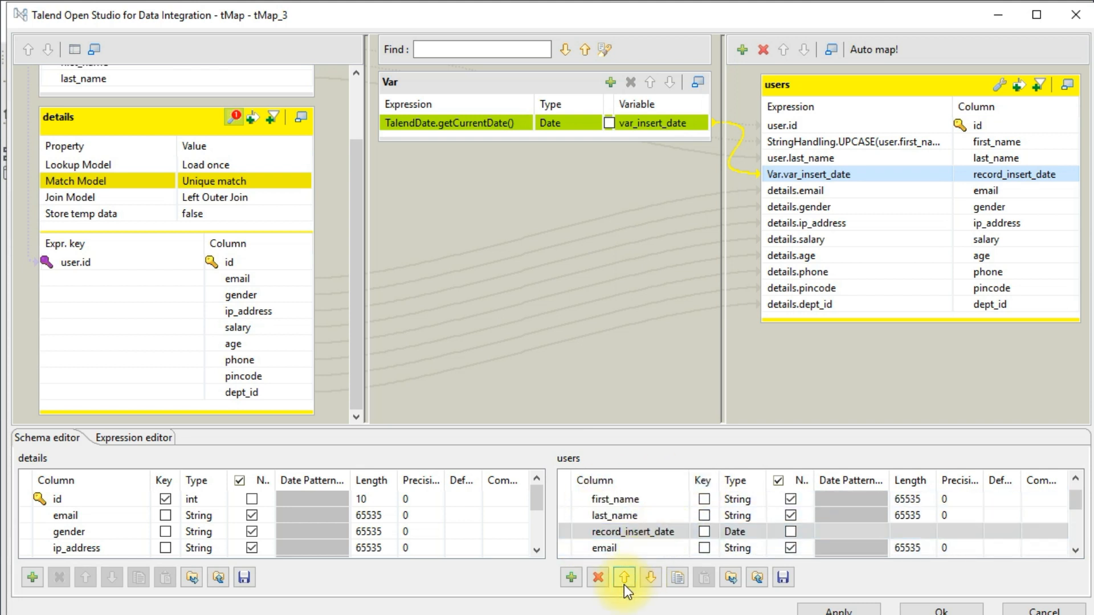
click(653, 576)
click(653, 576)
click(653, 576)
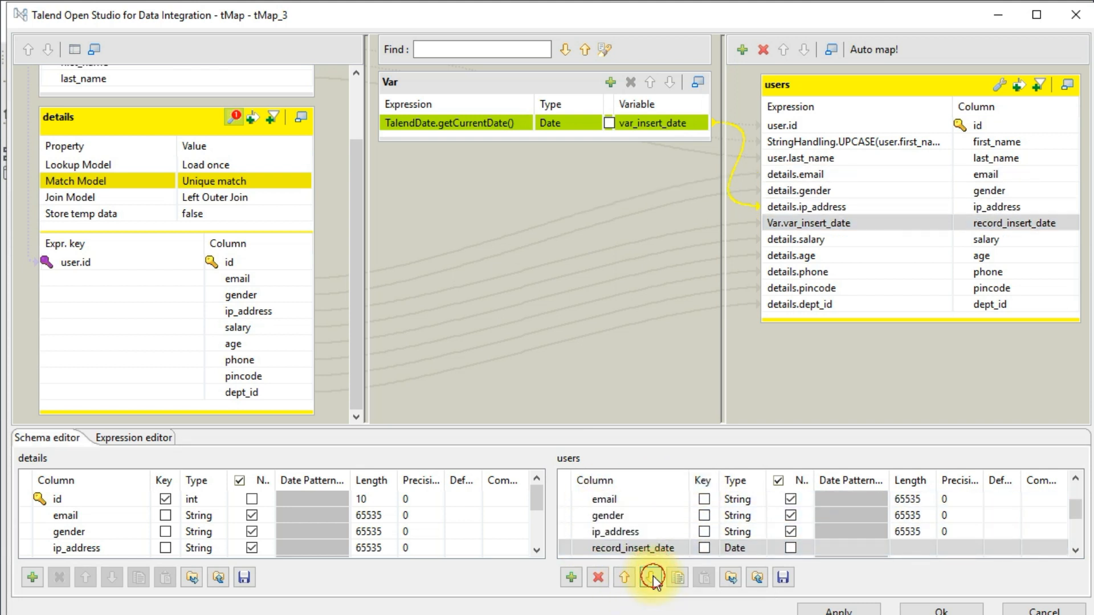
click(653, 576)
click(653, 576)
click(653, 576)
click(653, 576)
click(653, 576)
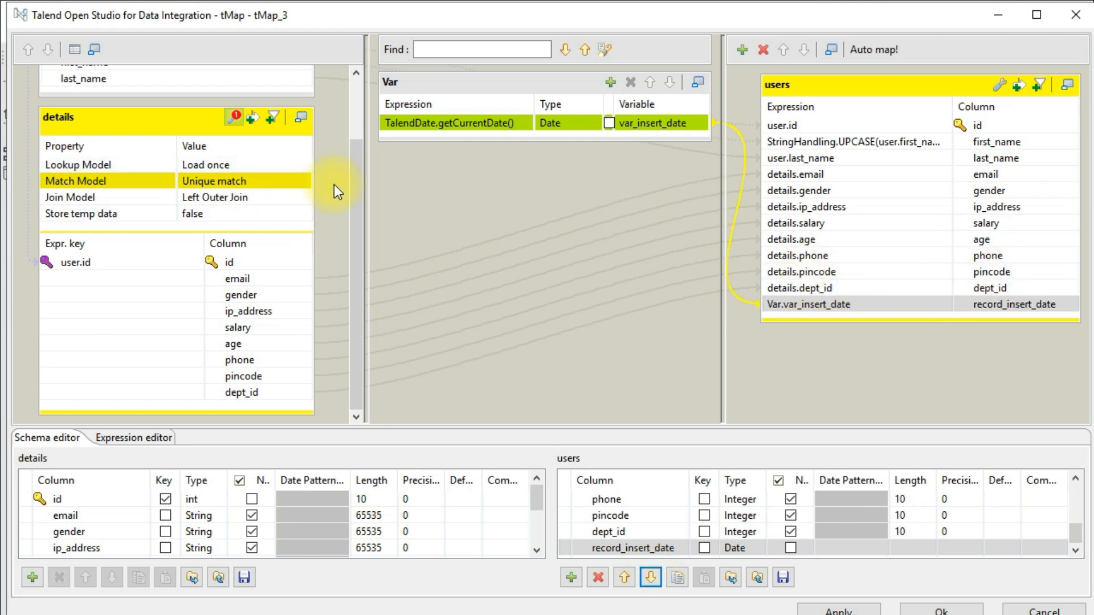
- Accept the tMap_3 mapping, propagate the schema changes and save the job
drag(353, 163, 360, 81)
click(508, 129)
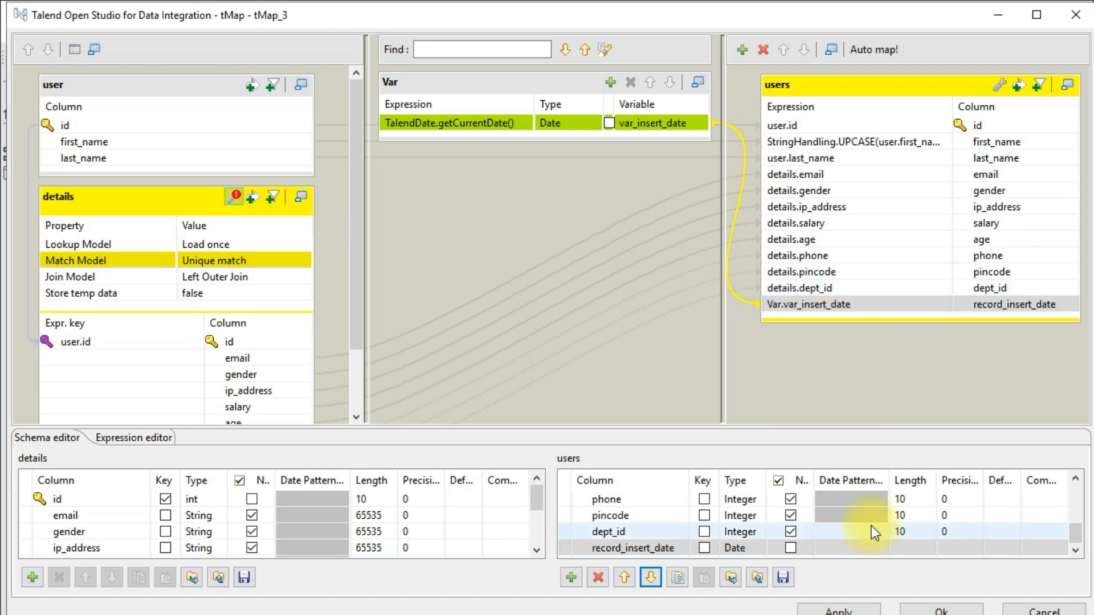
click(912, 608)
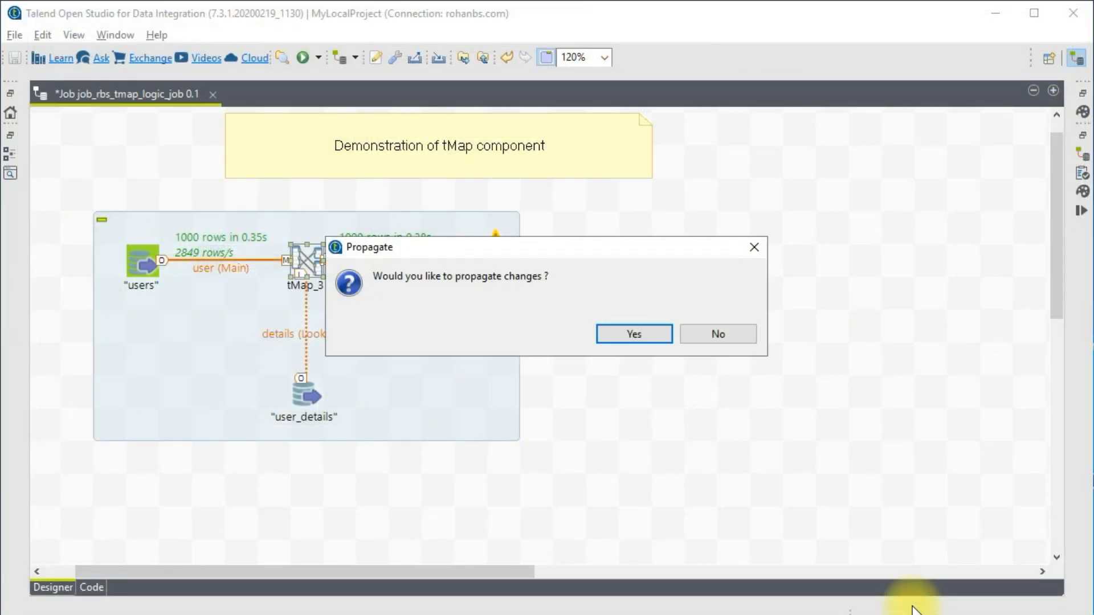
click(620, 339)
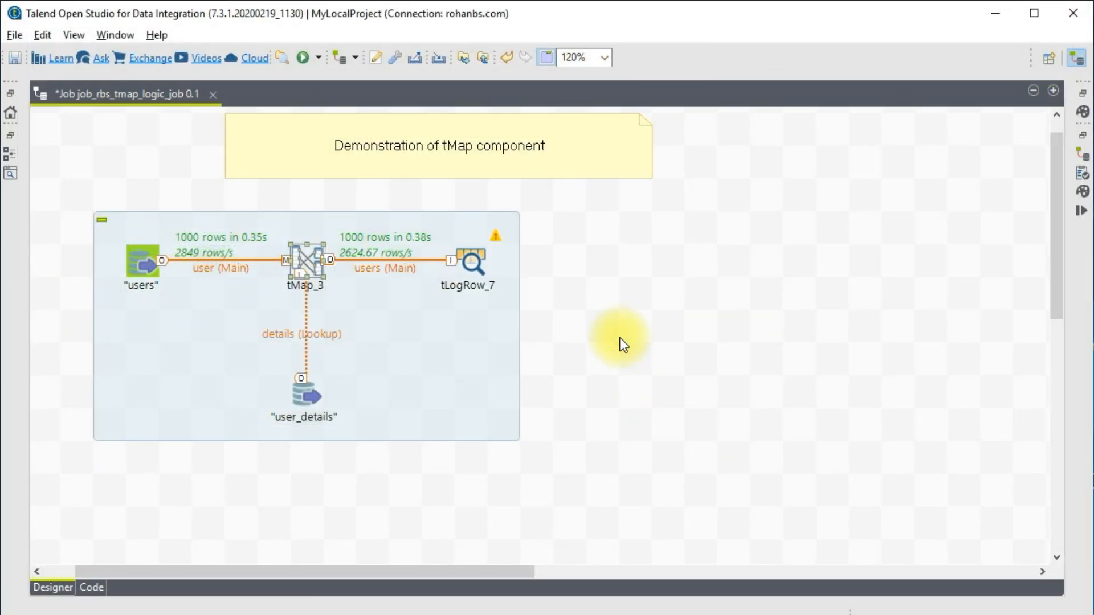
key(ctrl+s)
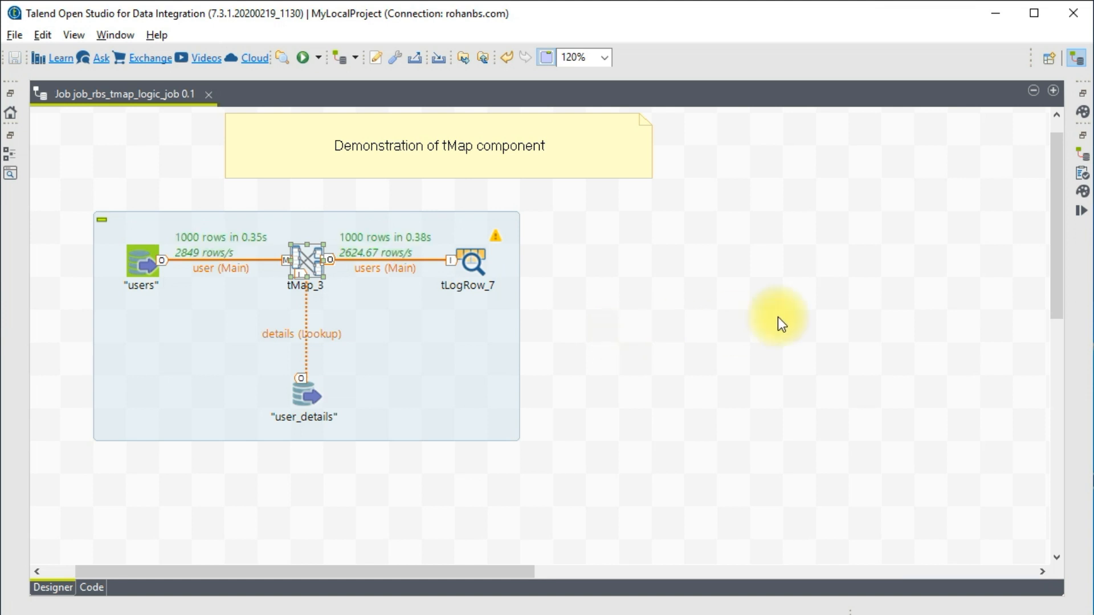
- Run job_rbs_tmap_logic_job and enlarge its execution output to the full window
click(1080, 220)
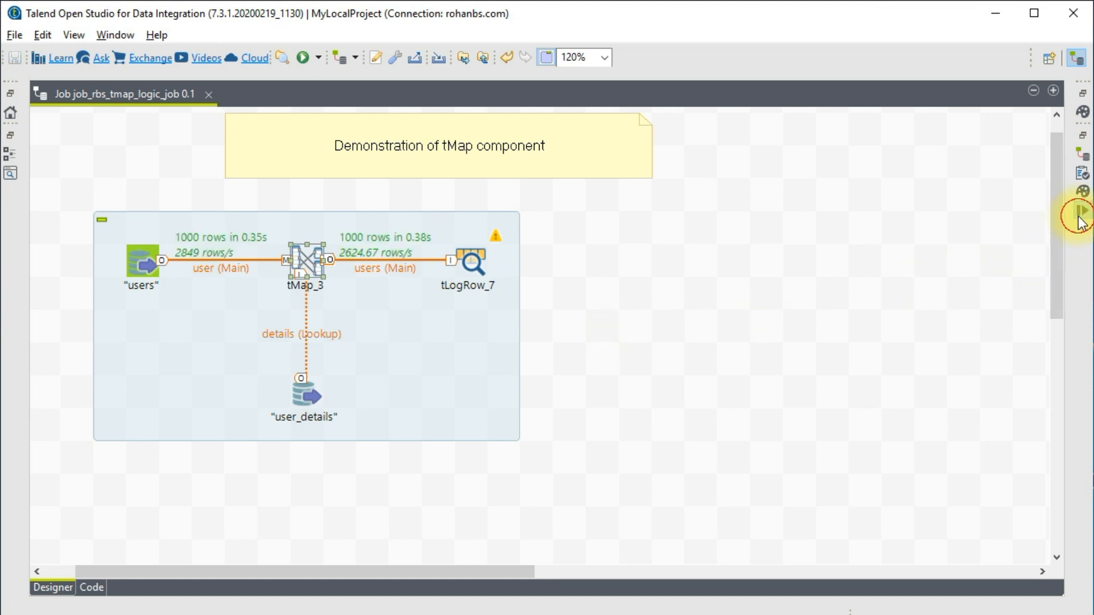
click(716, 185)
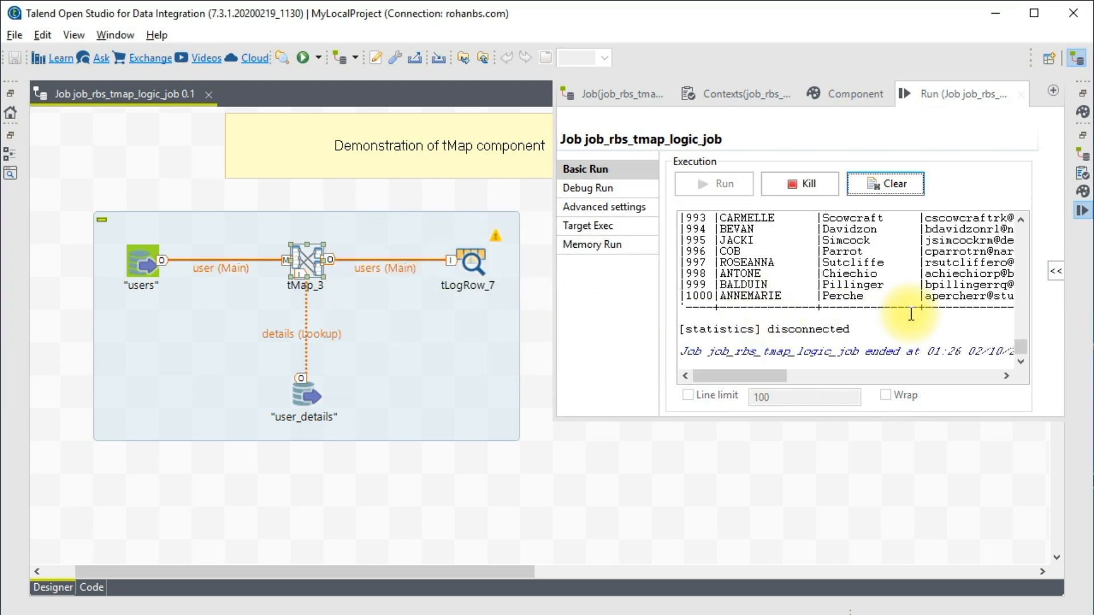
double_click(950, 90)
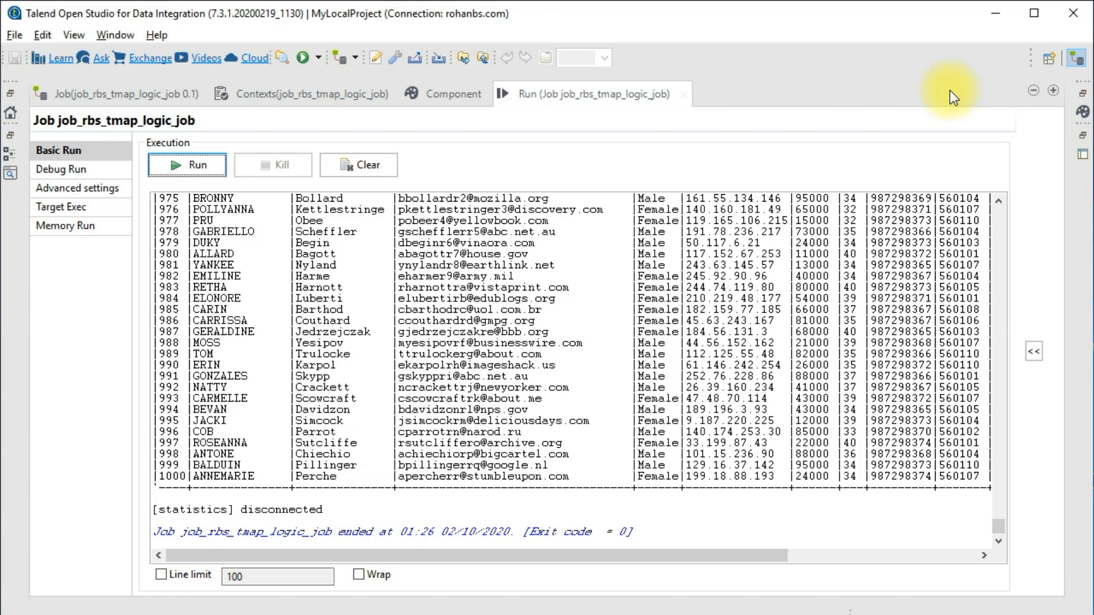
- Examine the tLogRow_7 output from the first row, checking the user columns, the joined details columns, record_insert_date and salary
scroll(471, 429, up, 8)
drag(1000, 520, 1008, 213)
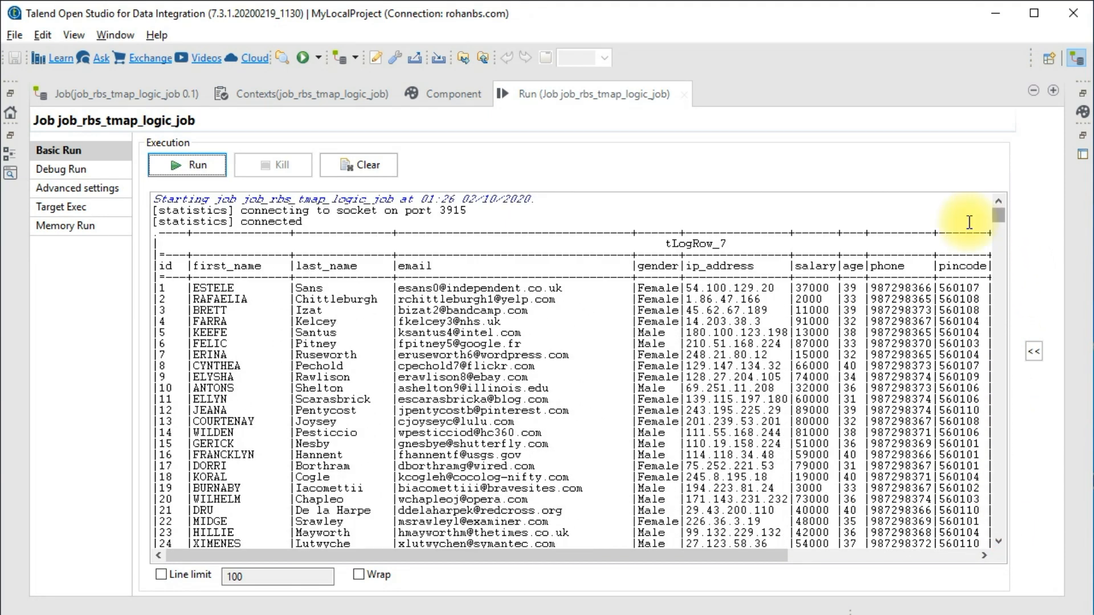
drag(153, 266, 364, 265)
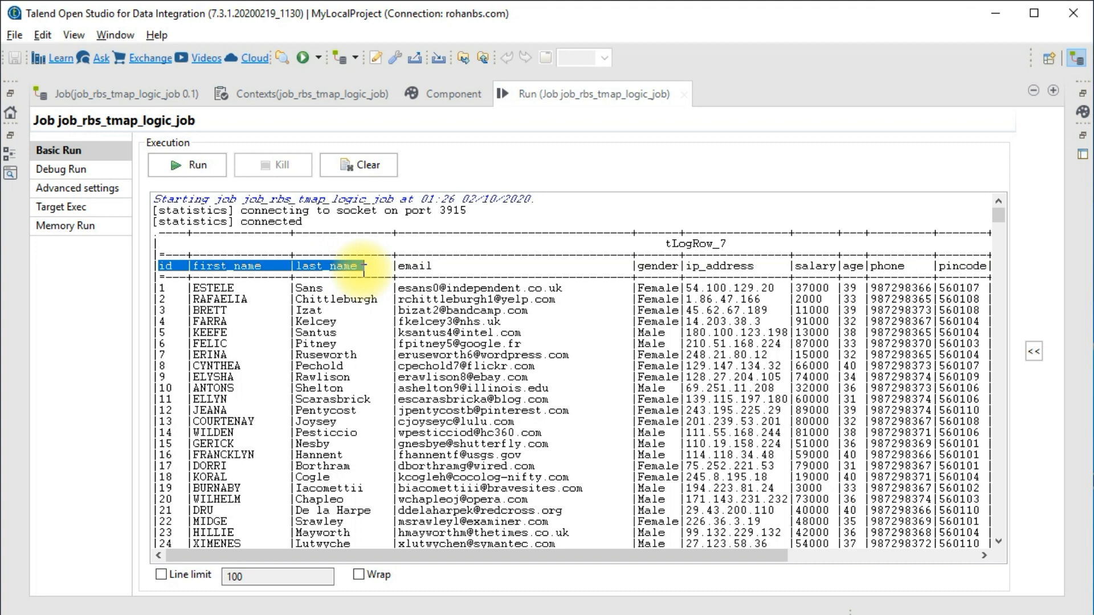
drag(404, 263, 781, 266)
drag(494, 556, 624, 545)
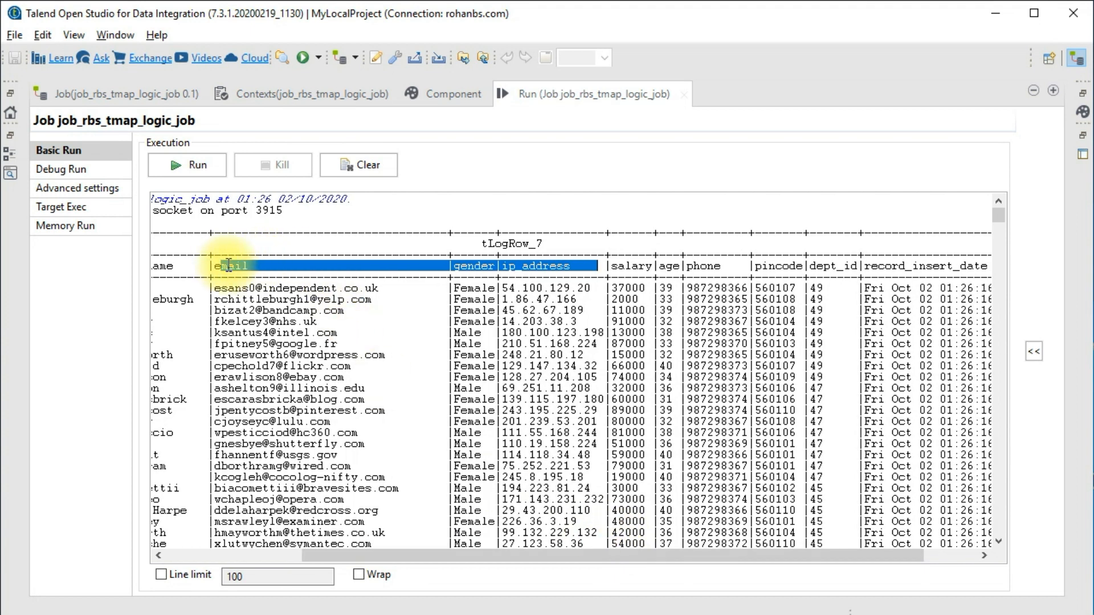
click(219, 266)
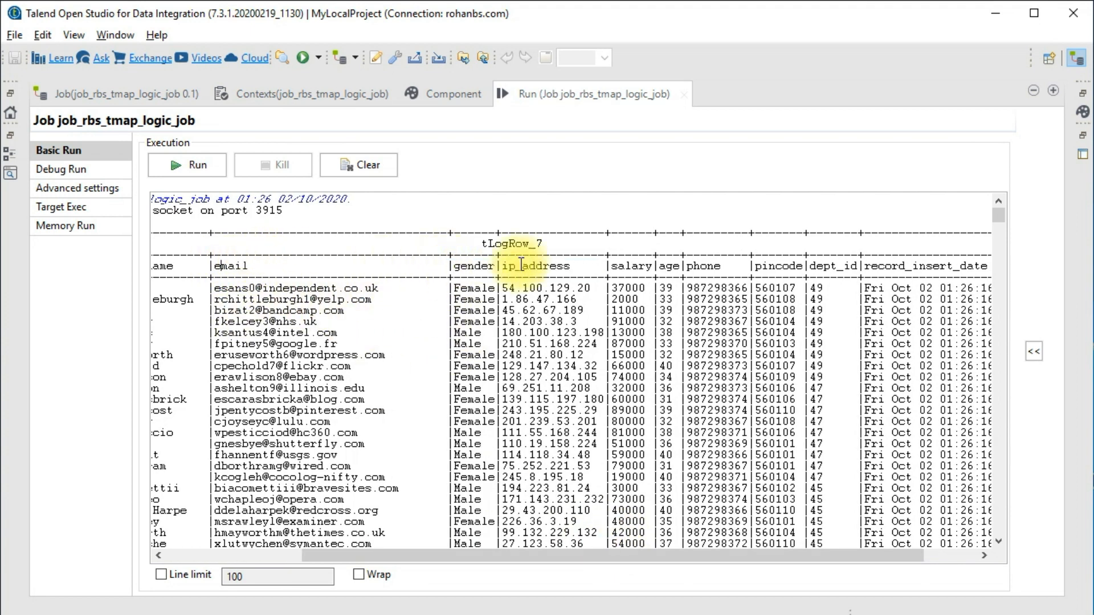
drag(594, 557, 737, 566)
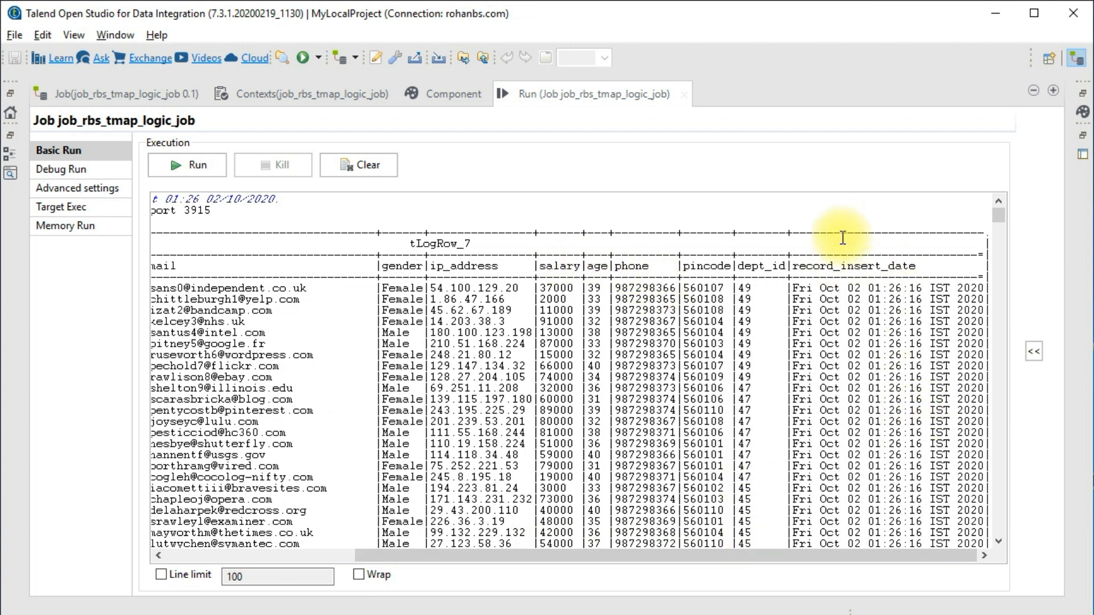
drag(820, 267, 895, 267)
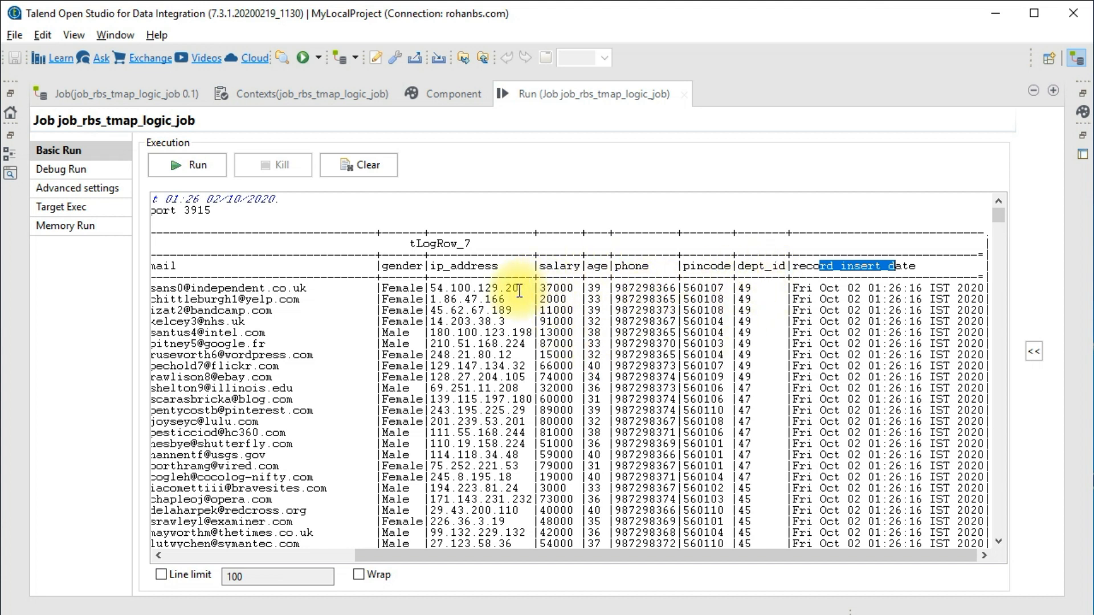
drag(555, 266, 558, 301)
click(568, 360)
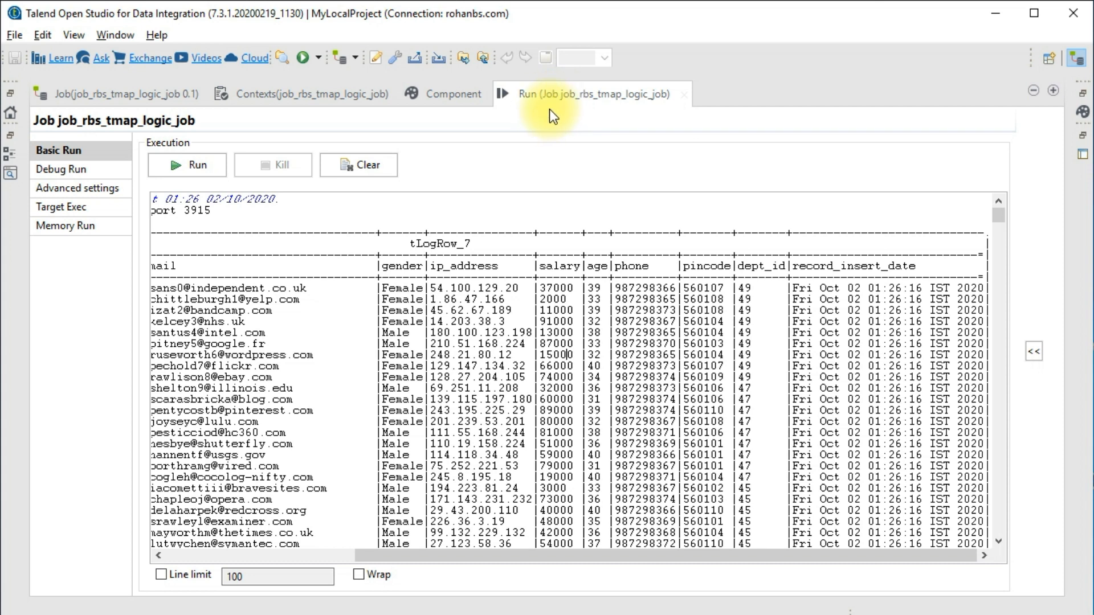
- Restore the job design view, reopen tMap_3, and hide and show again the details lookup's join settings
double_click(558, 90)
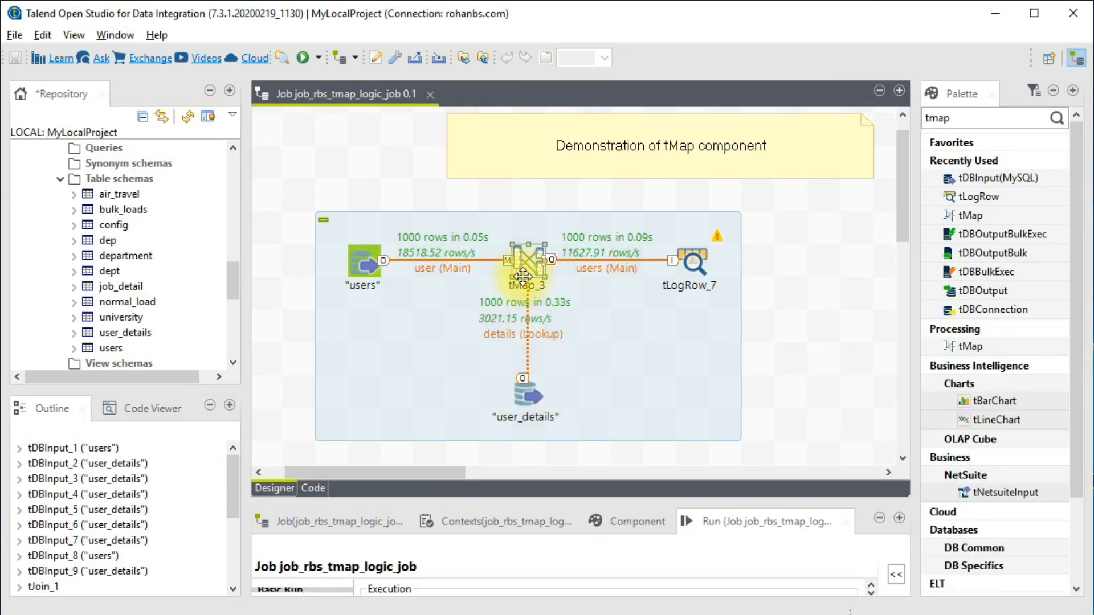
double_click(530, 261)
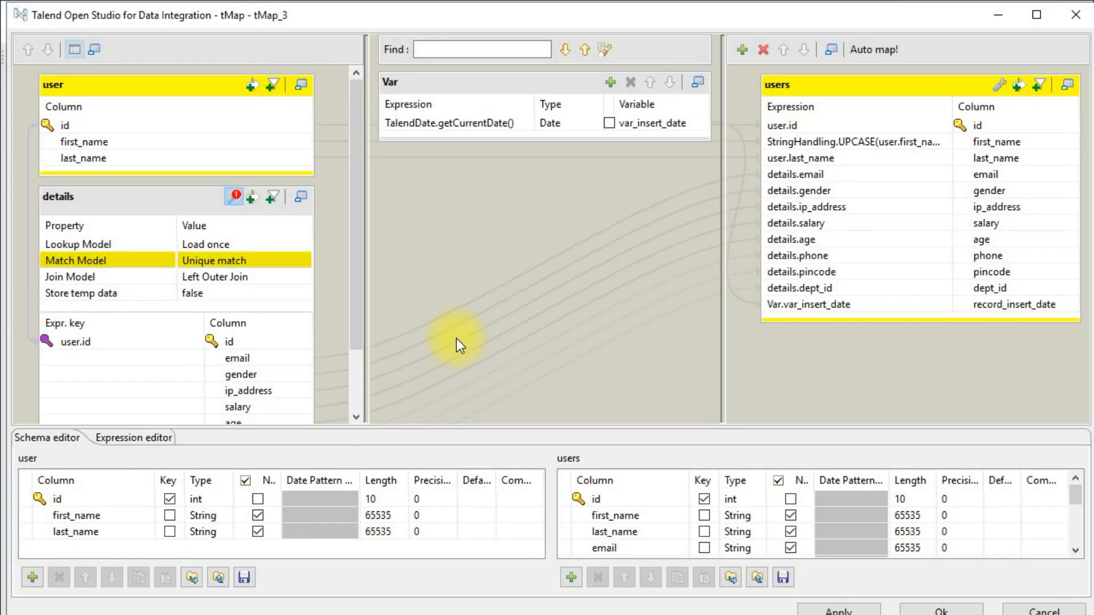
click(275, 299)
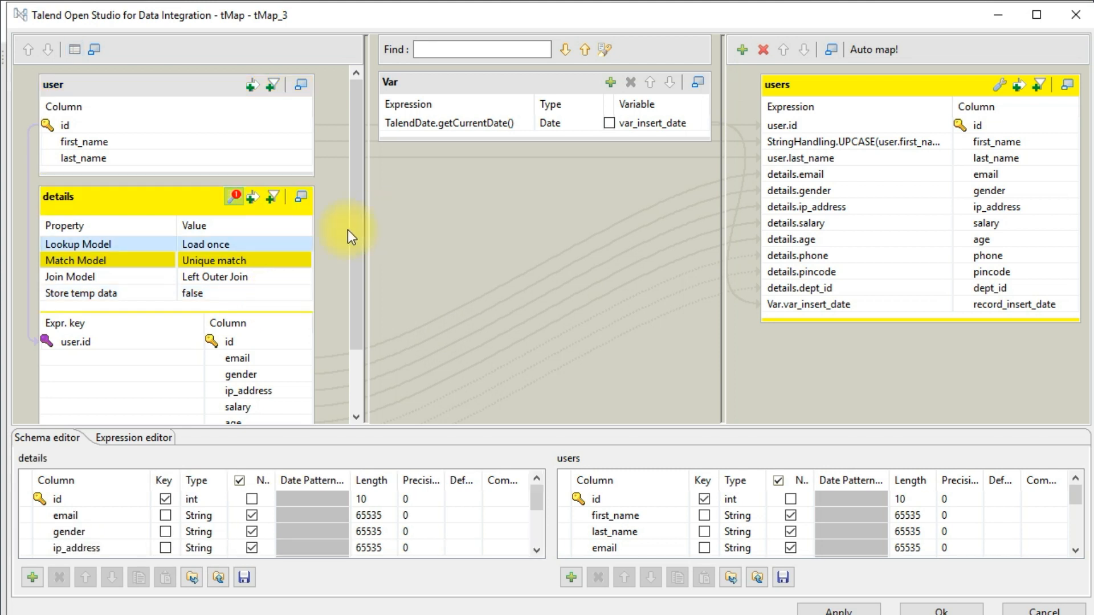
click(234, 199)
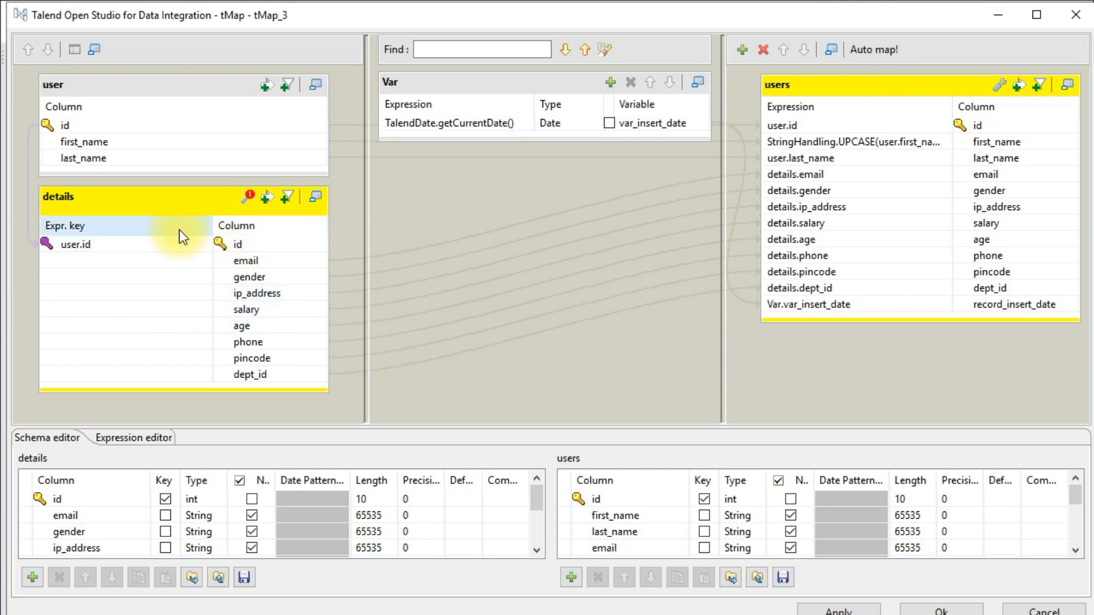
click(245, 196)
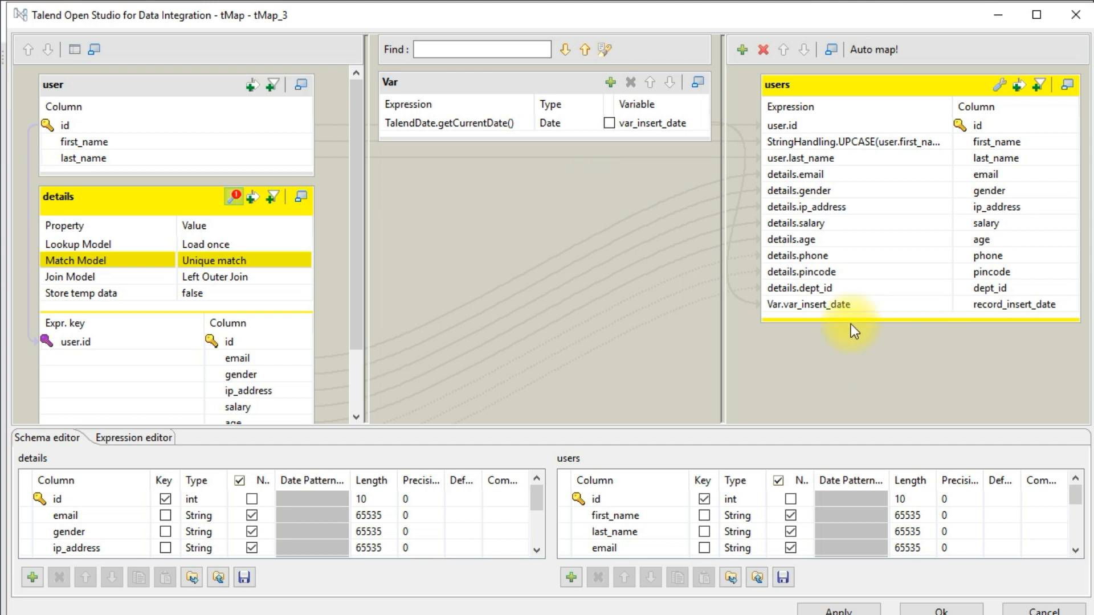
- Add a column named experience after record_insert_date in the users output and set its type to int | Integer
click(988, 307)
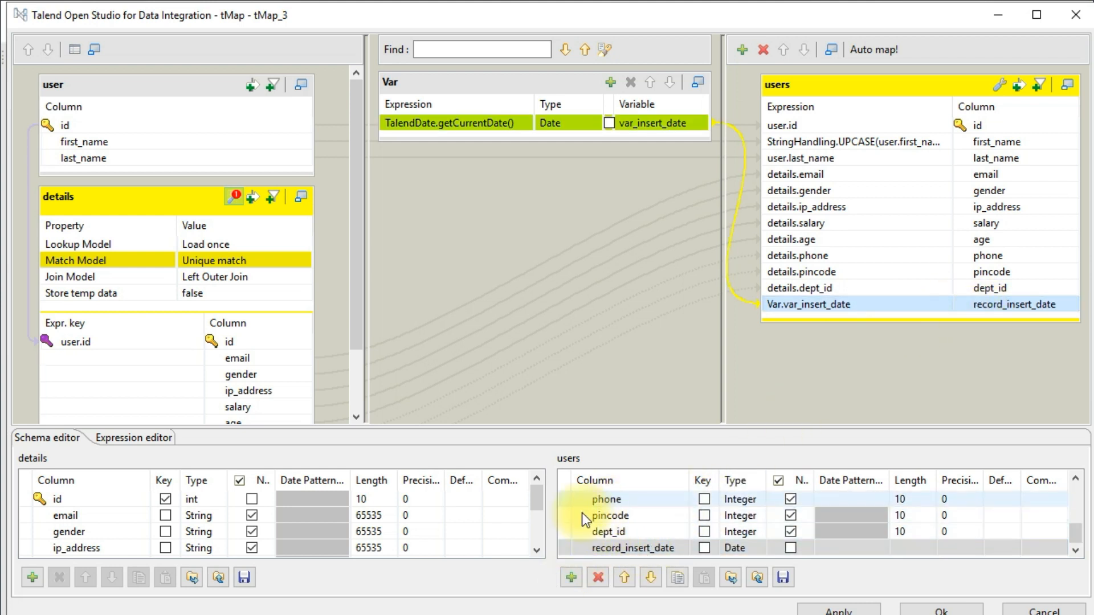
click(570, 578)
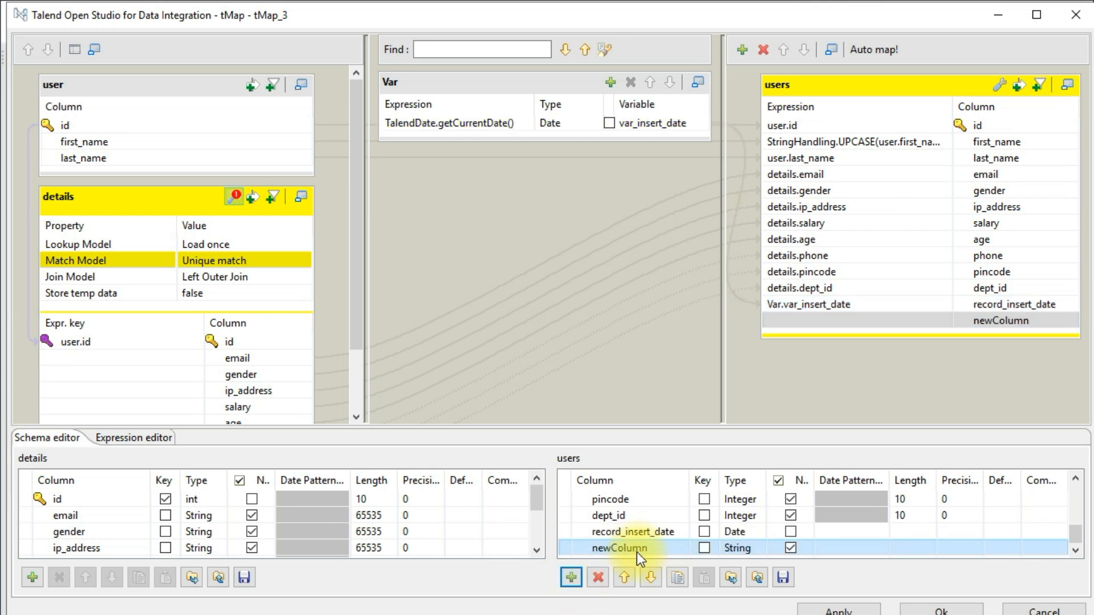
click(988, 324)
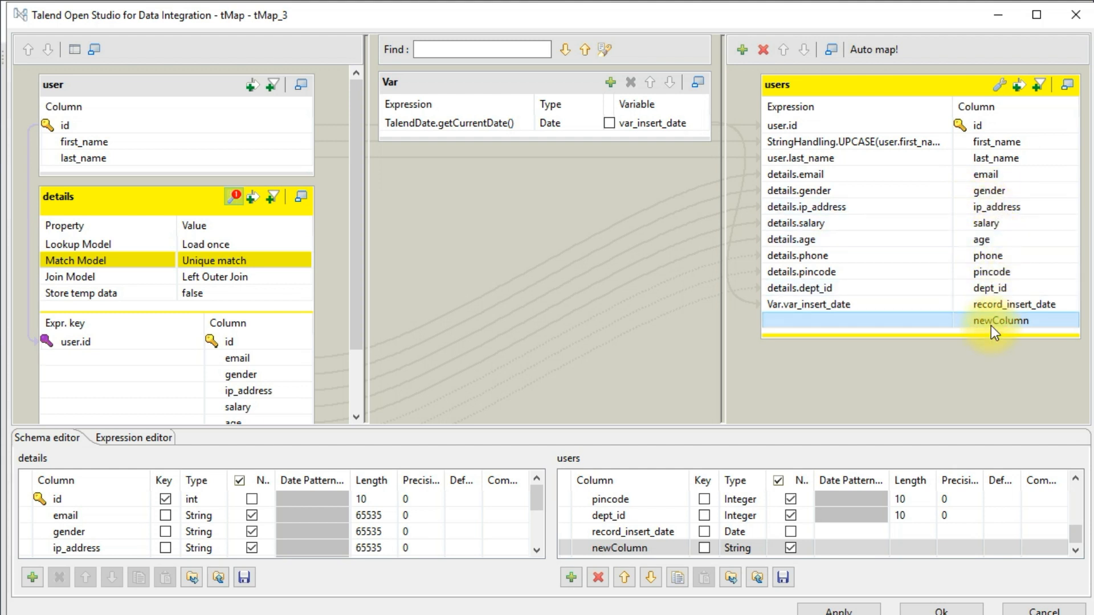
click(626, 551)
click(632, 552)
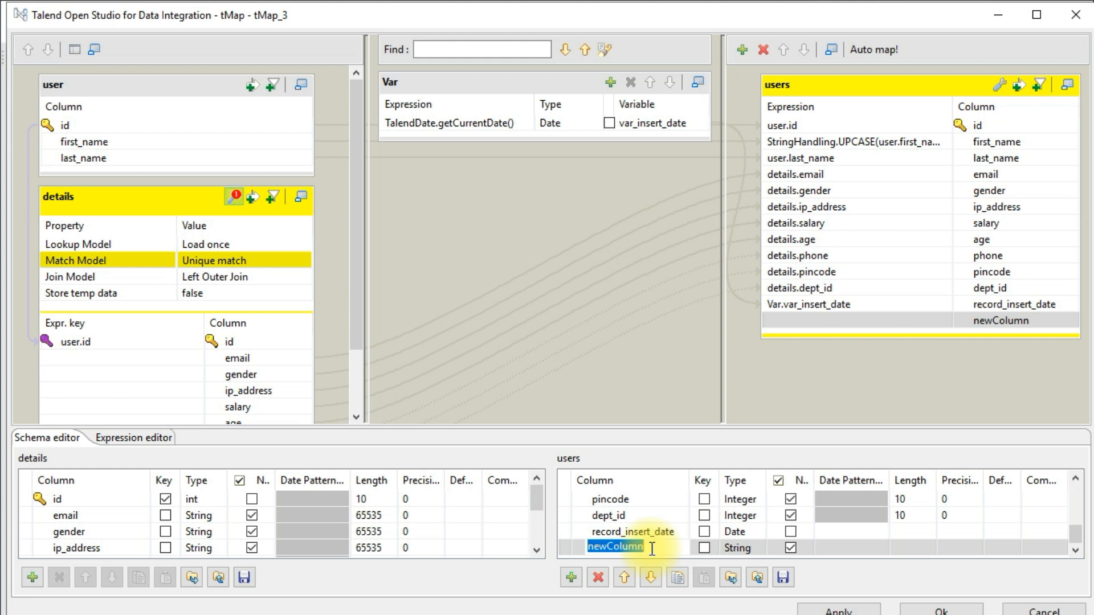
text(experience)
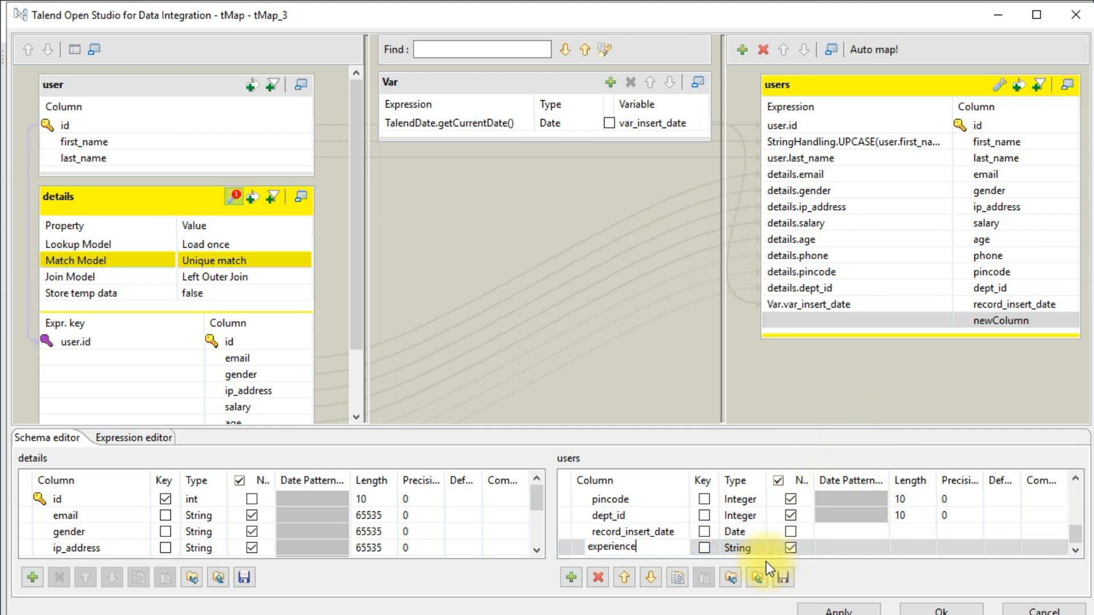
key(Return)
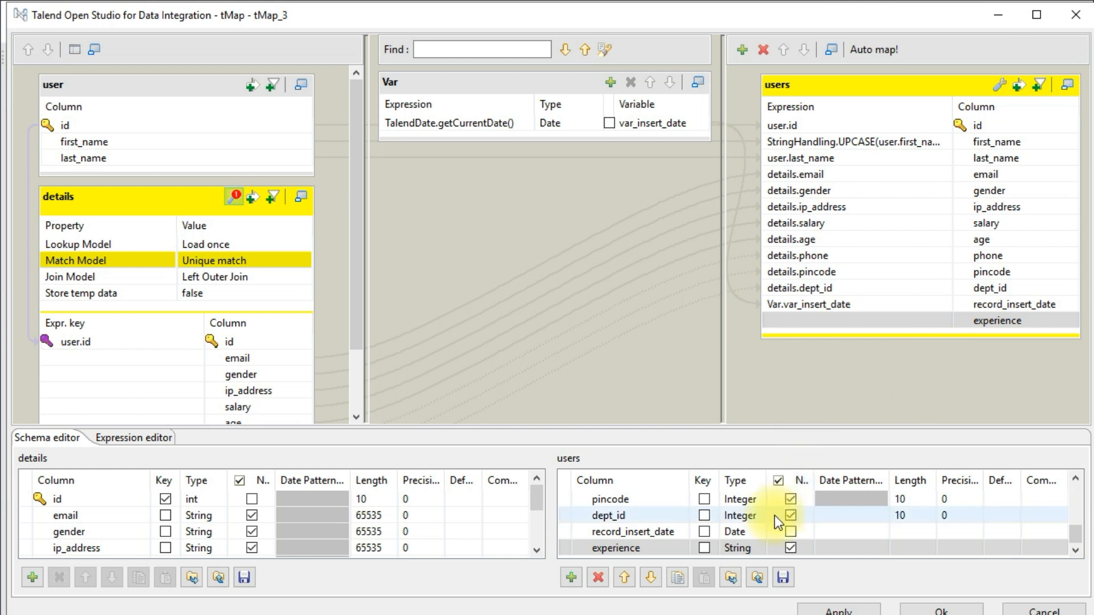
click(751, 548)
click(772, 548)
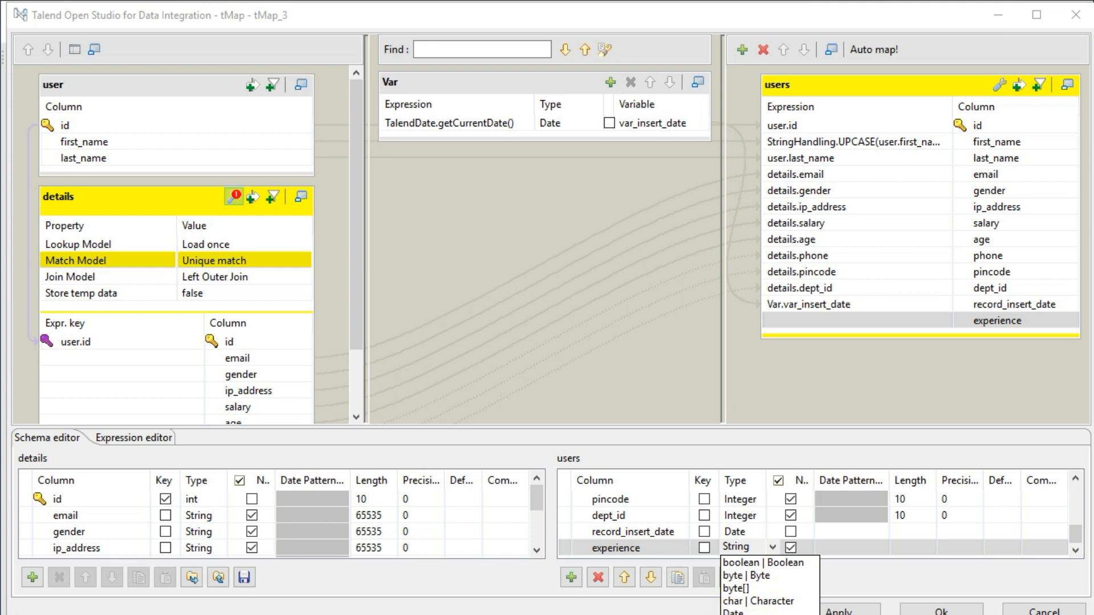
click(746, 614)
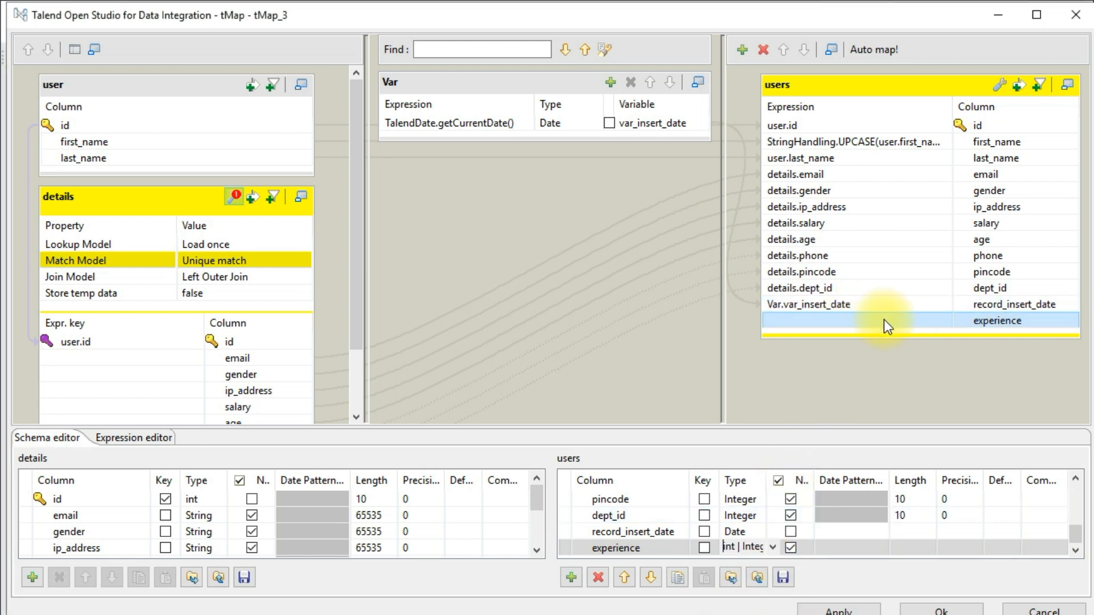
- Set the expression of the experience column in the users output to details.age - 25 using the Expression Builder
click(947, 326)
click(943, 319)
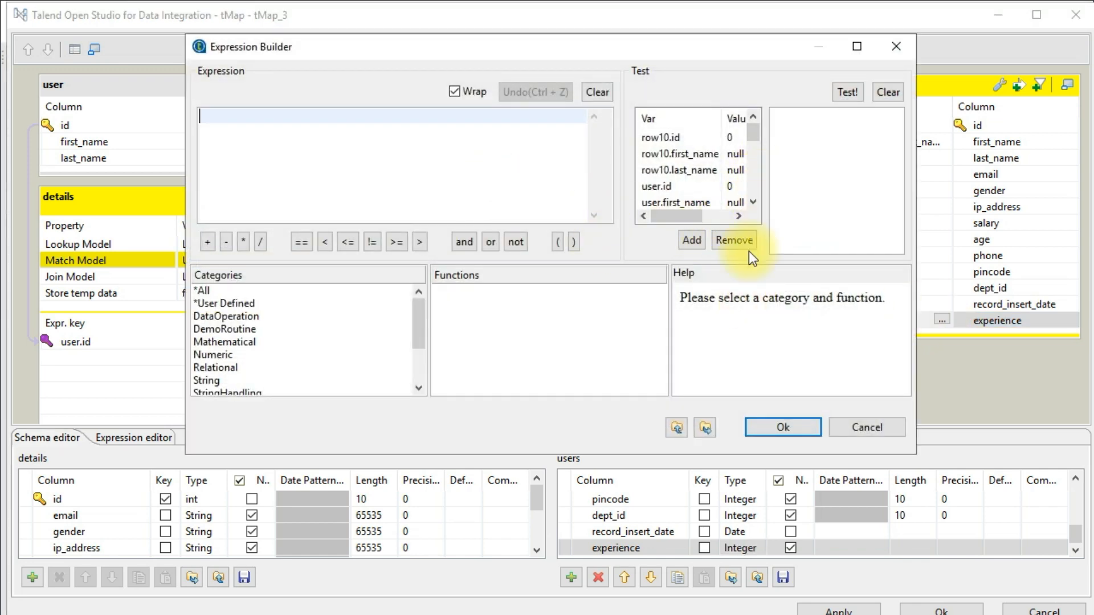
drag(754, 134, 759, 169)
drag(678, 200, 288, 142)
click(308, 119)
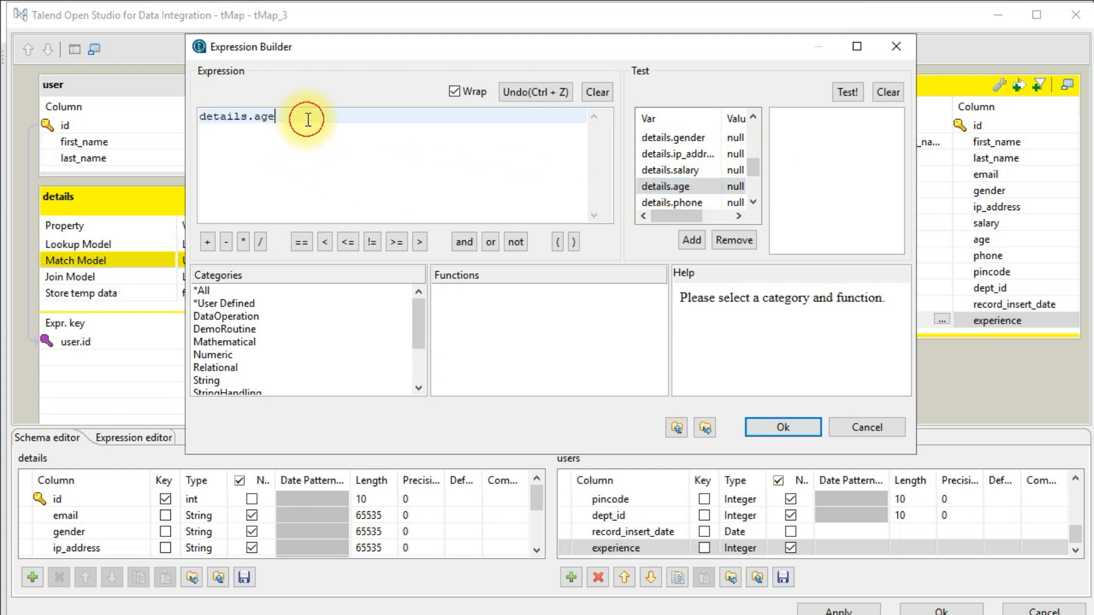
text(- 25)
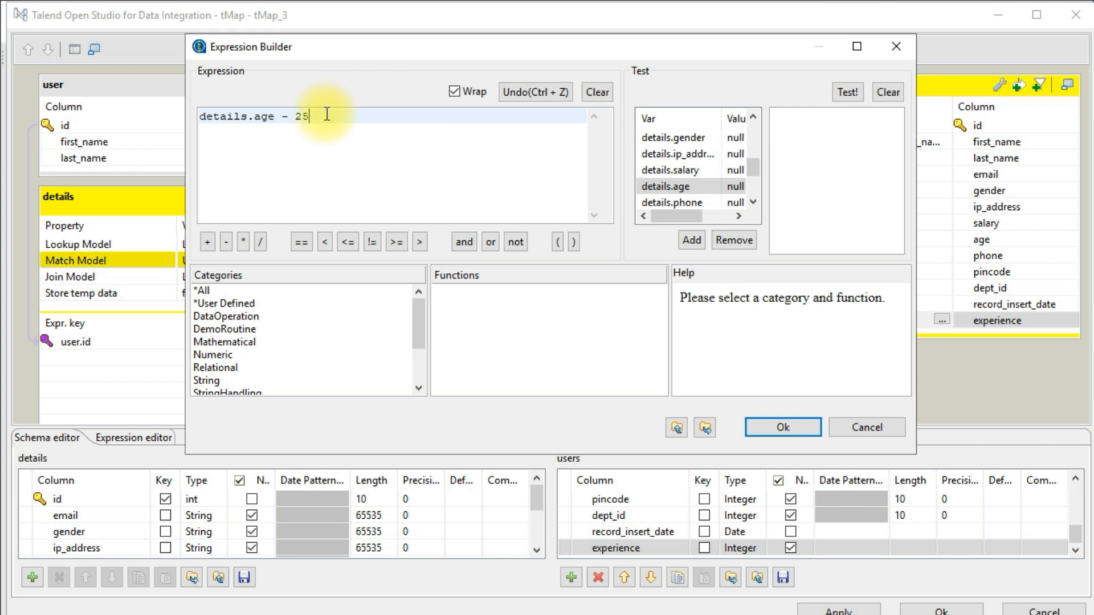
double_click(300, 117)
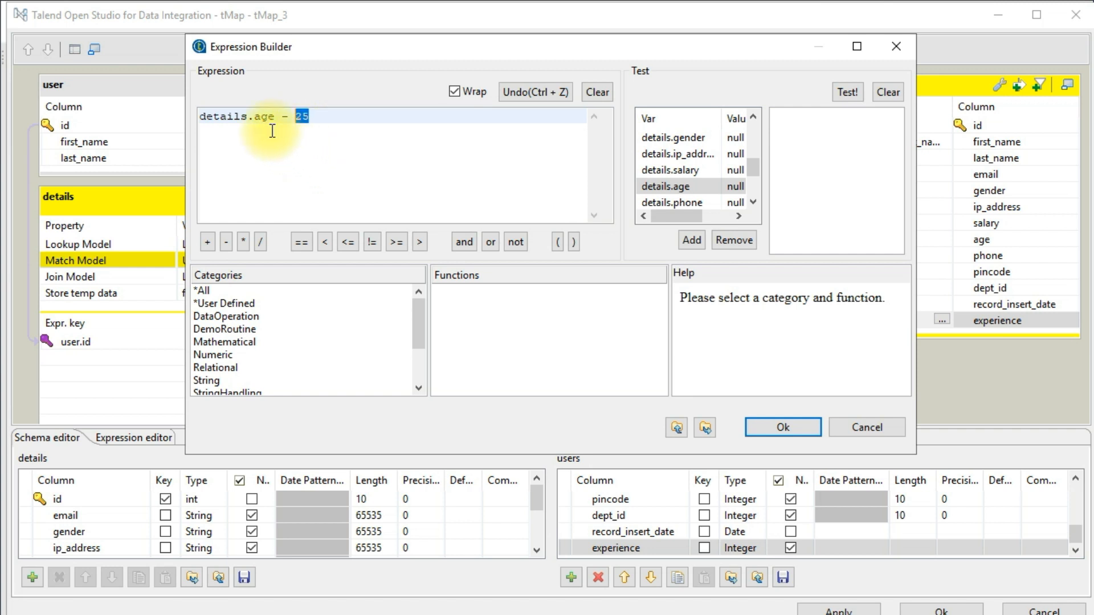
drag(270, 118, 234, 118)
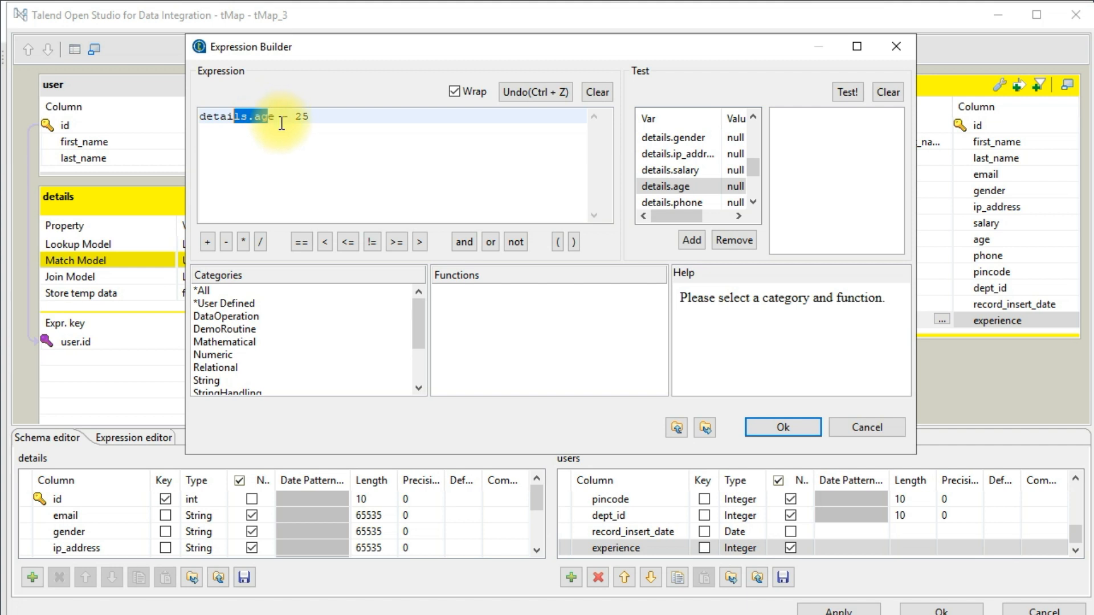
drag(275, 117, 247, 117)
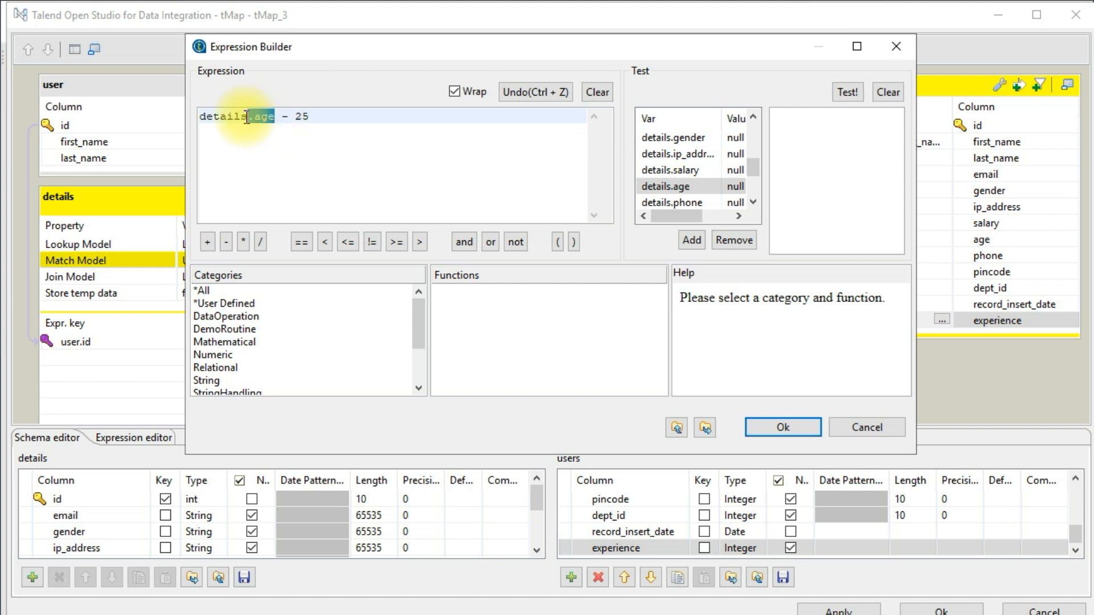
click(318, 118)
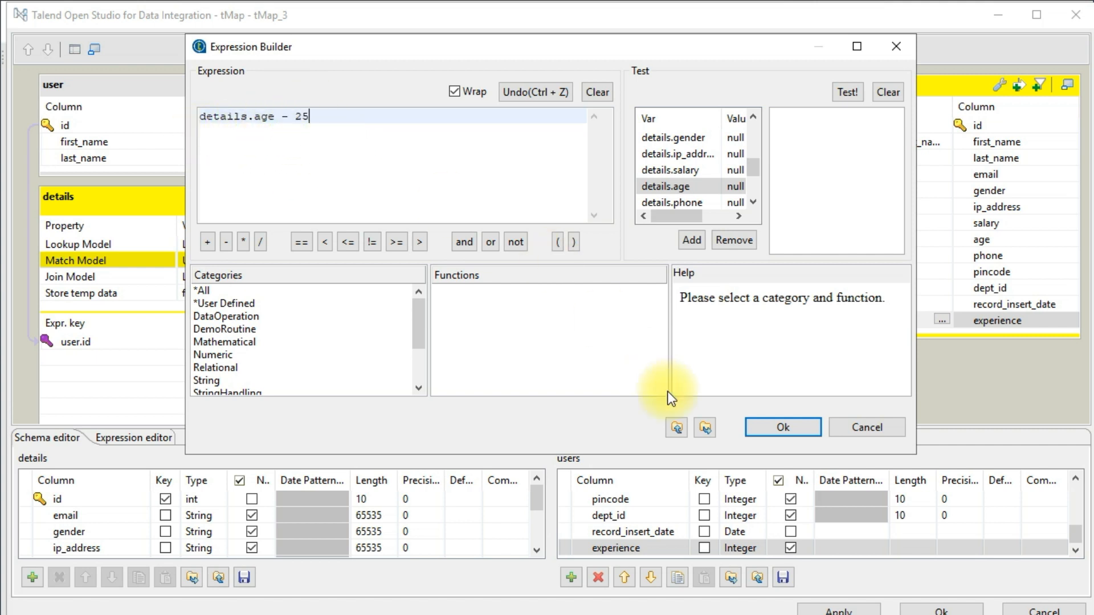
click(759, 427)
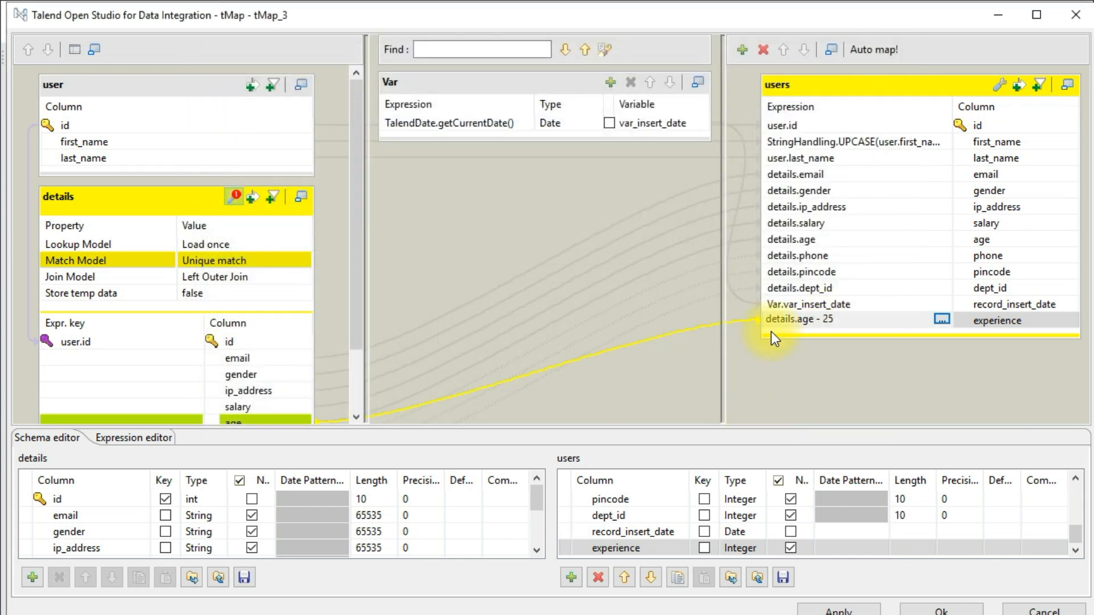
click(1004, 325)
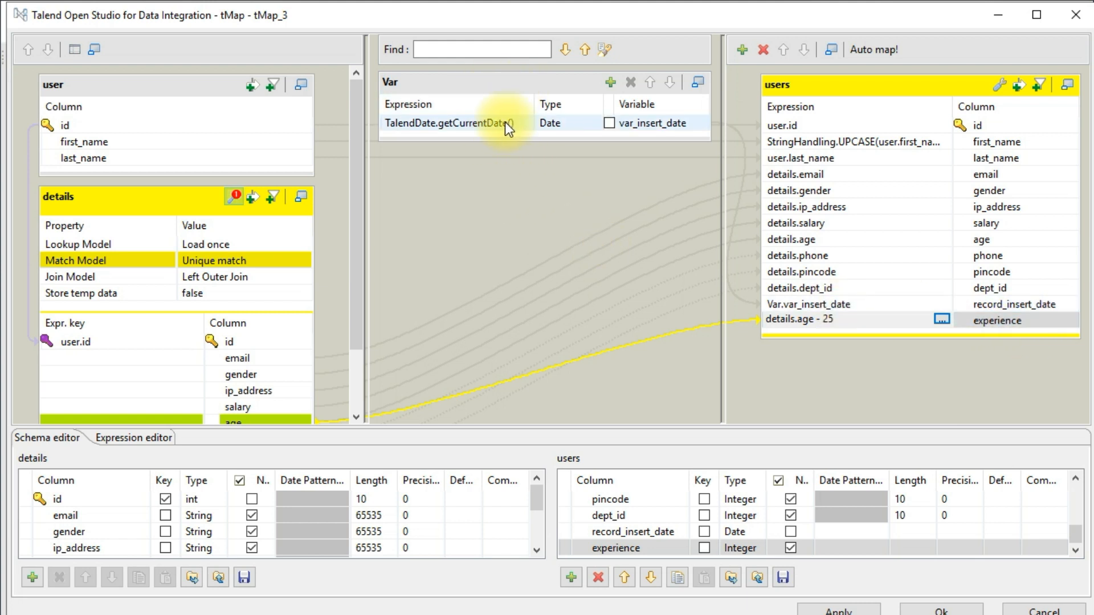
- Add a String variable named var_pay_range to the Var table without propagating the rename to related expressions
click(611, 86)
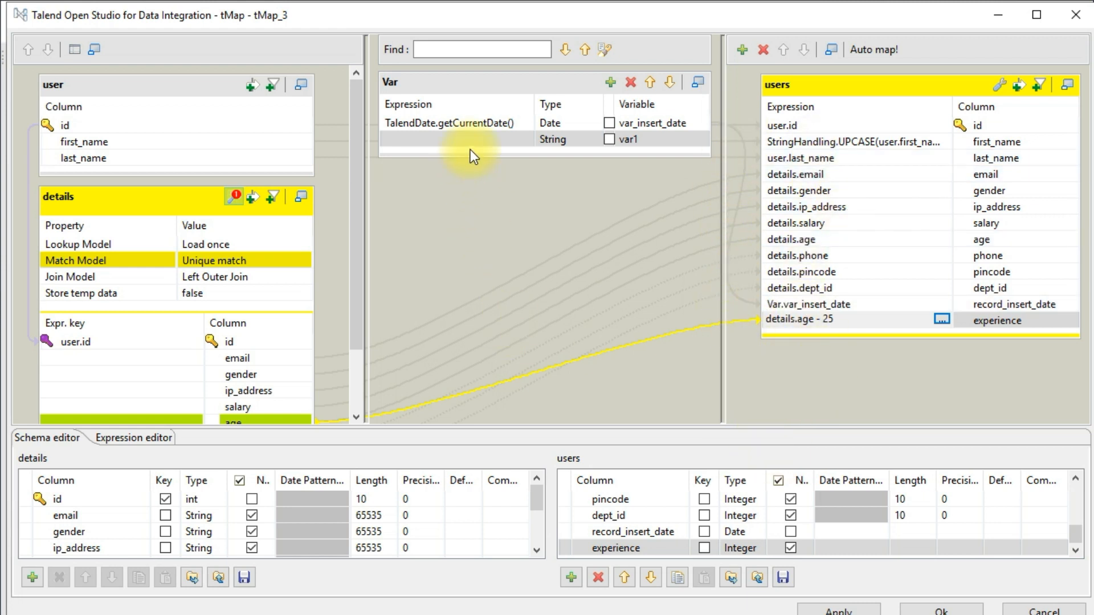
click(639, 142)
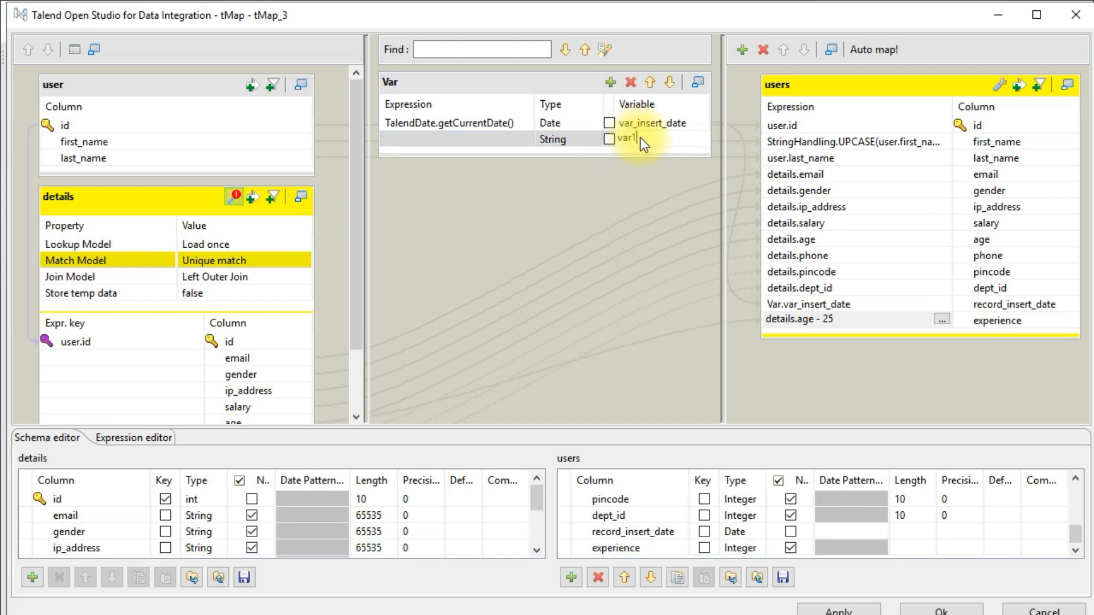
key(BackSpace)
text(_pay_range)
key(Return)
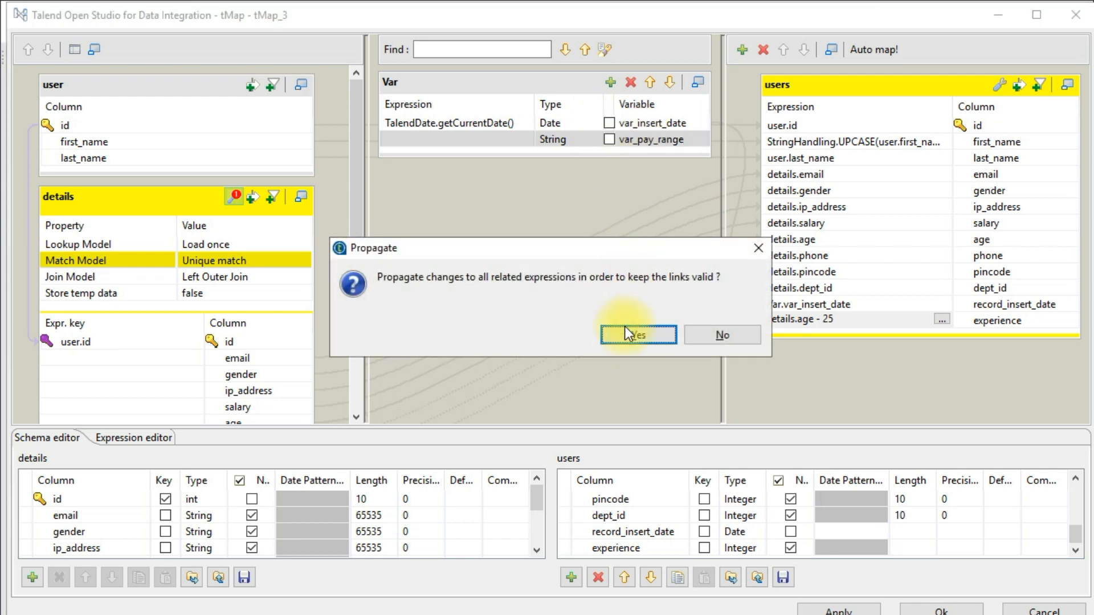
click(711, 343)
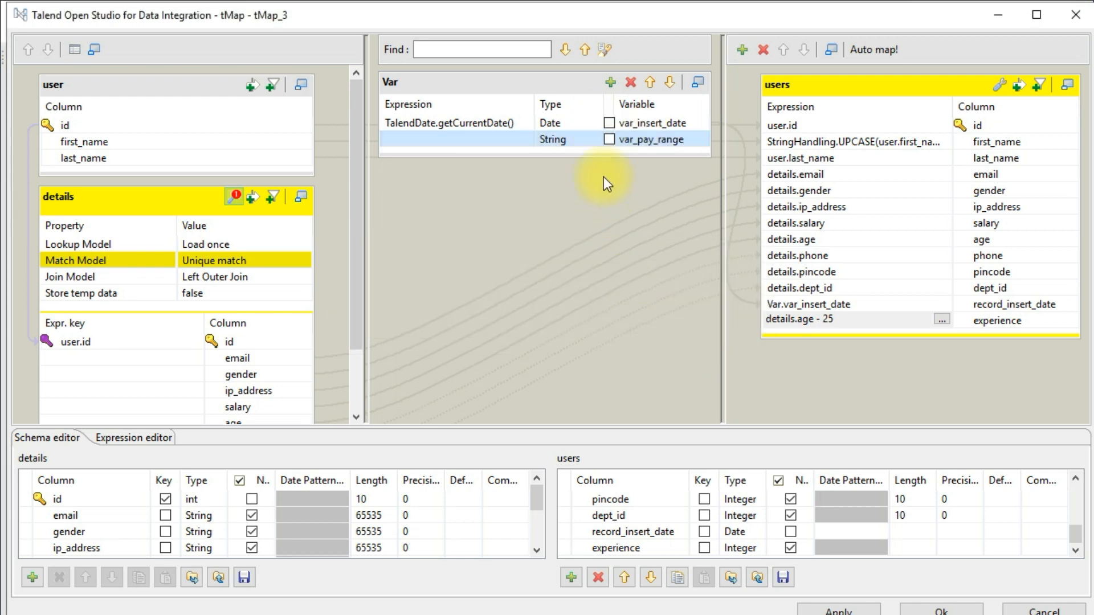
- Open the Expression Builder for var_pay_range and start its condition with (details.age - 25 < 10
click(510, 141)
click(523, 139)
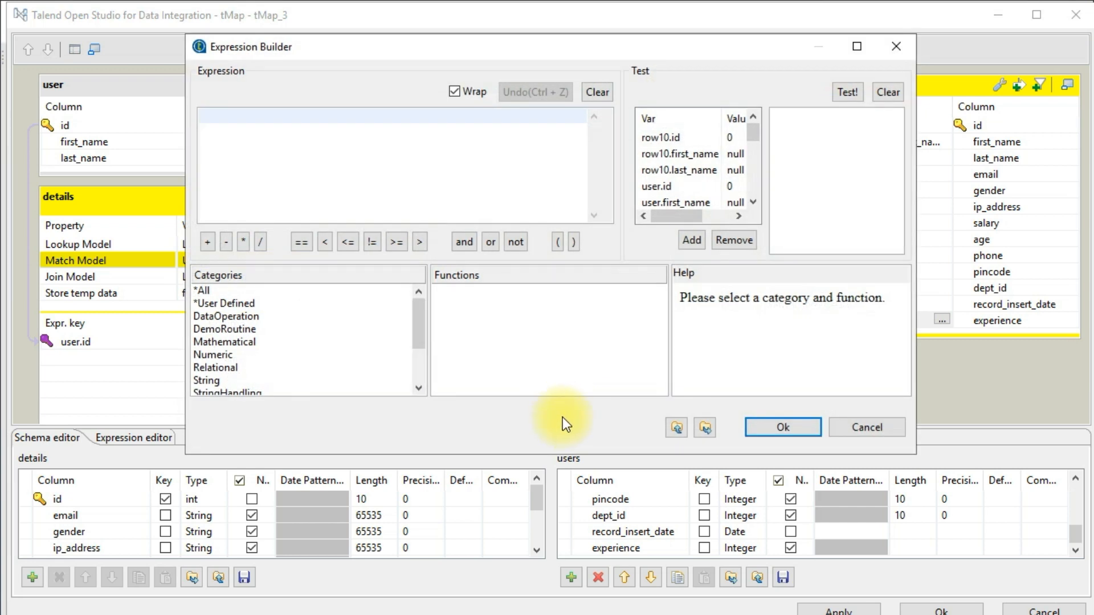
drag(597, 56, 446, 193)
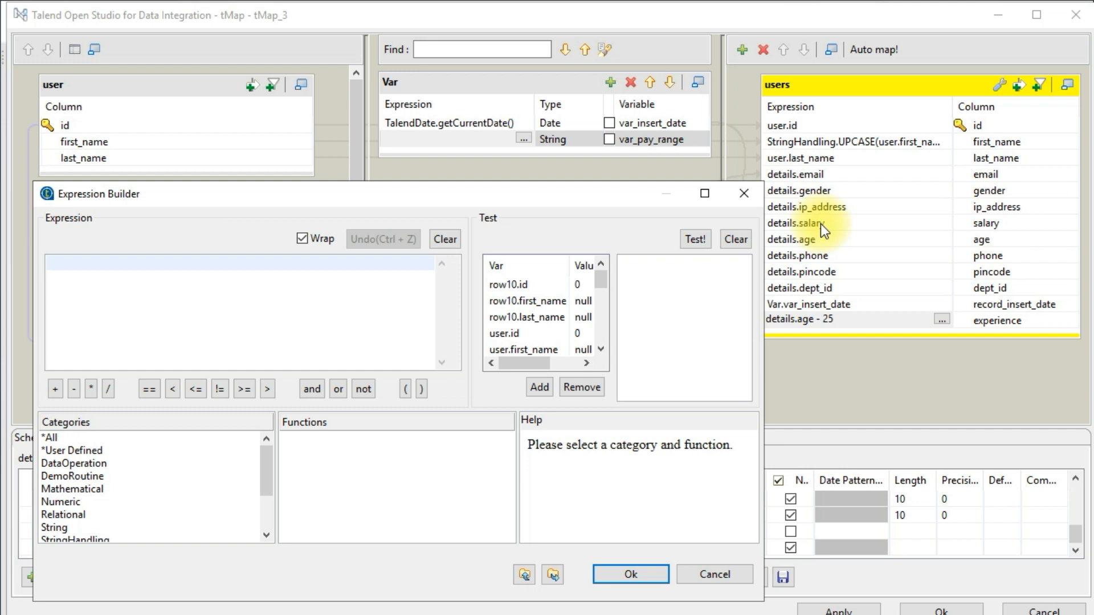
click(367, 273)
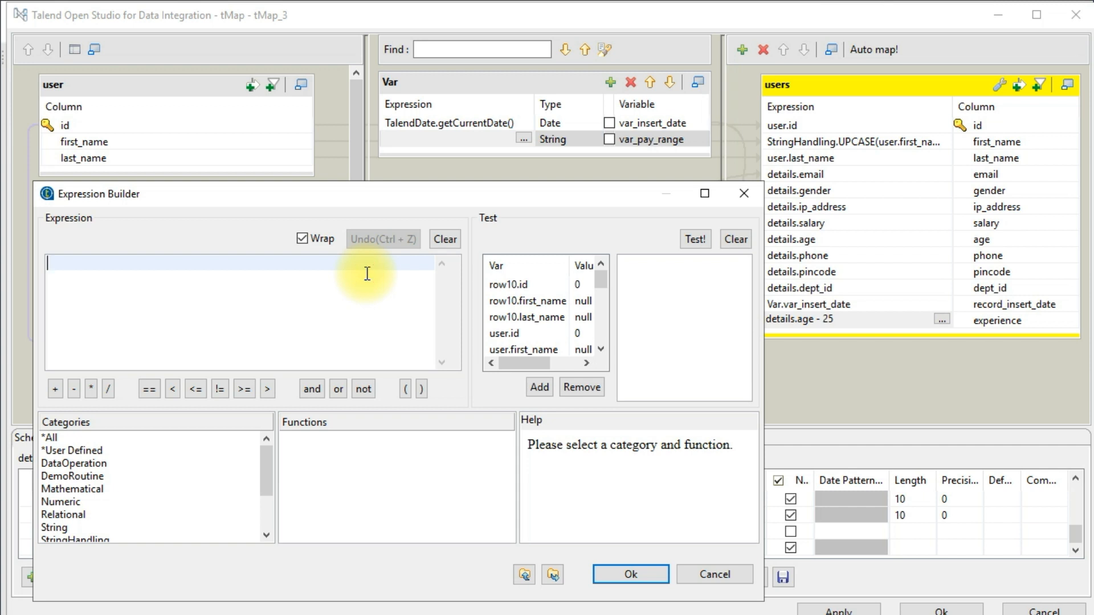
text(()
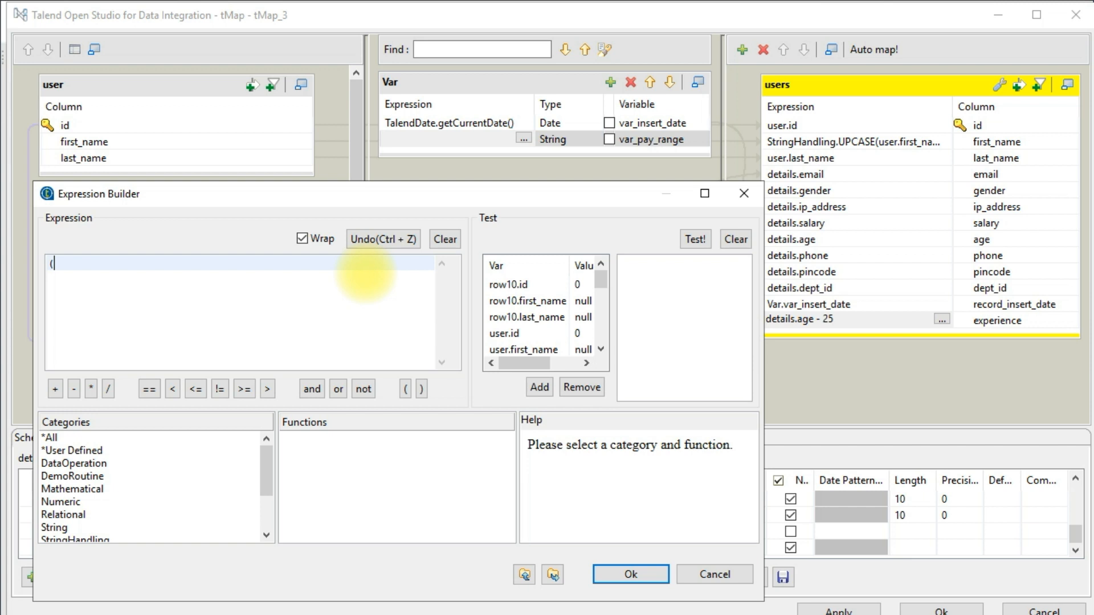
scroll(507, 336, down, 3)
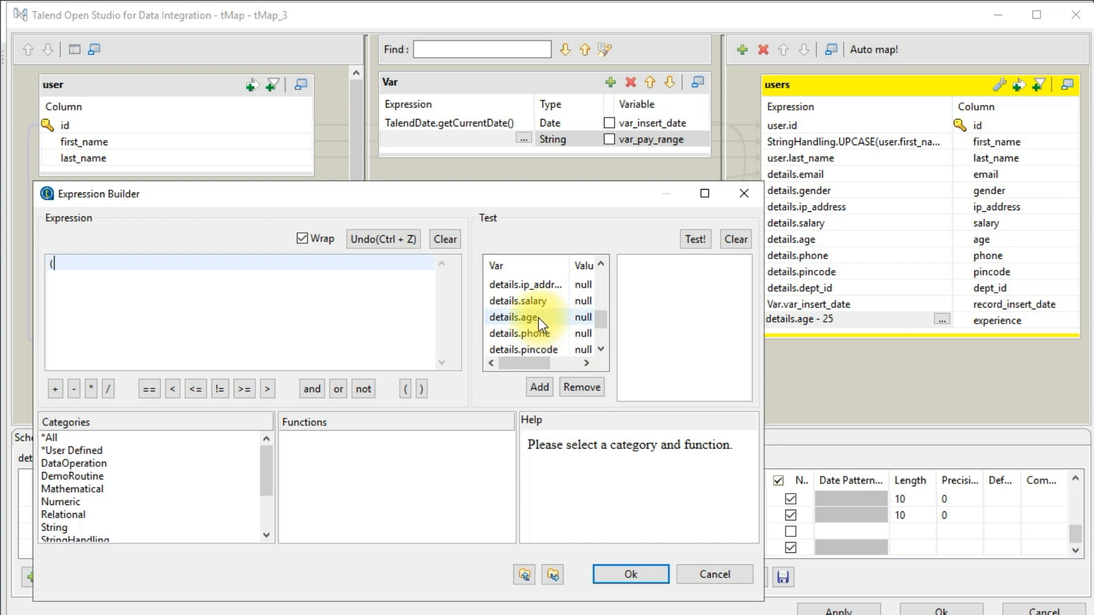
drag(522, 315, 150, 261)
click(150, 261)
text(- 25)
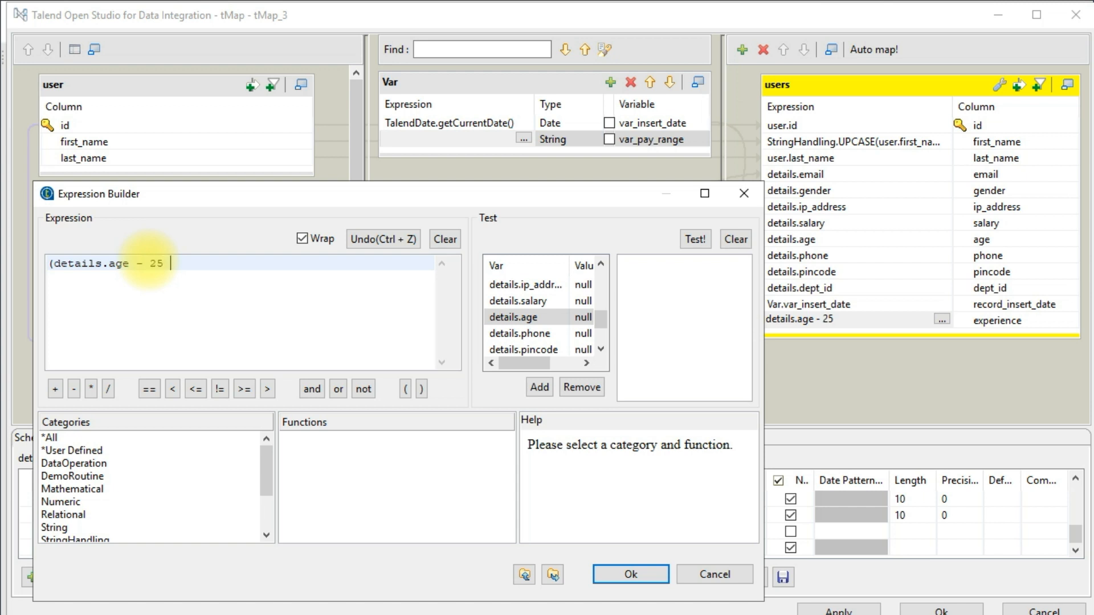
text( < 10)
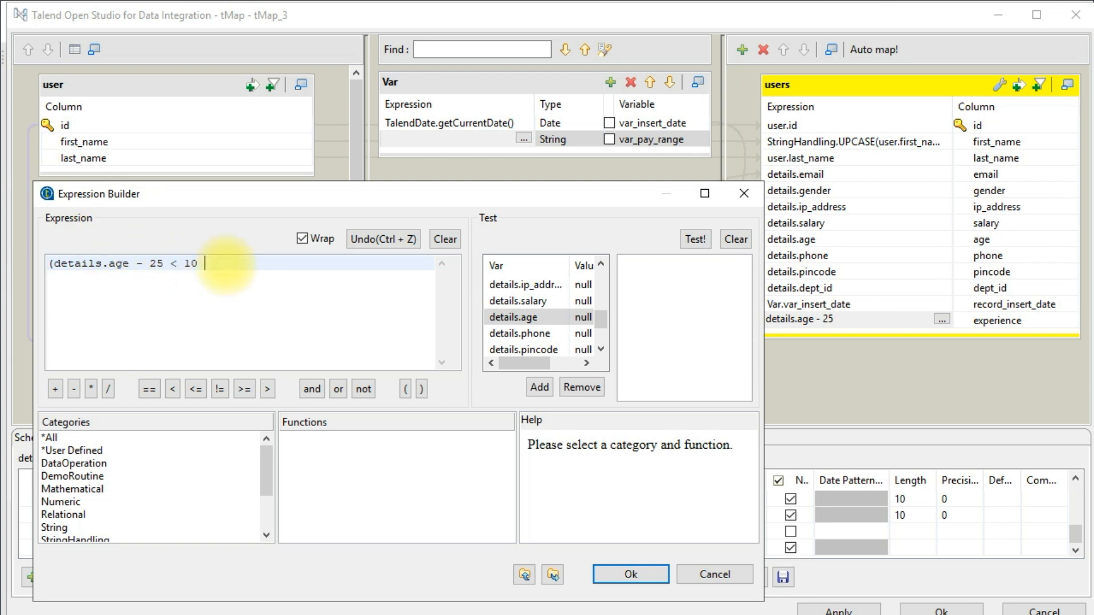
- Extend the var_pay_range condition with && details.salary >40000 and close the parenthesis
text(&&)
text( sala)
key(BackSpace)
key(BackSpace)
key(BackSpace)
key(BackSpace)
drag(528, 301, 315, 263)
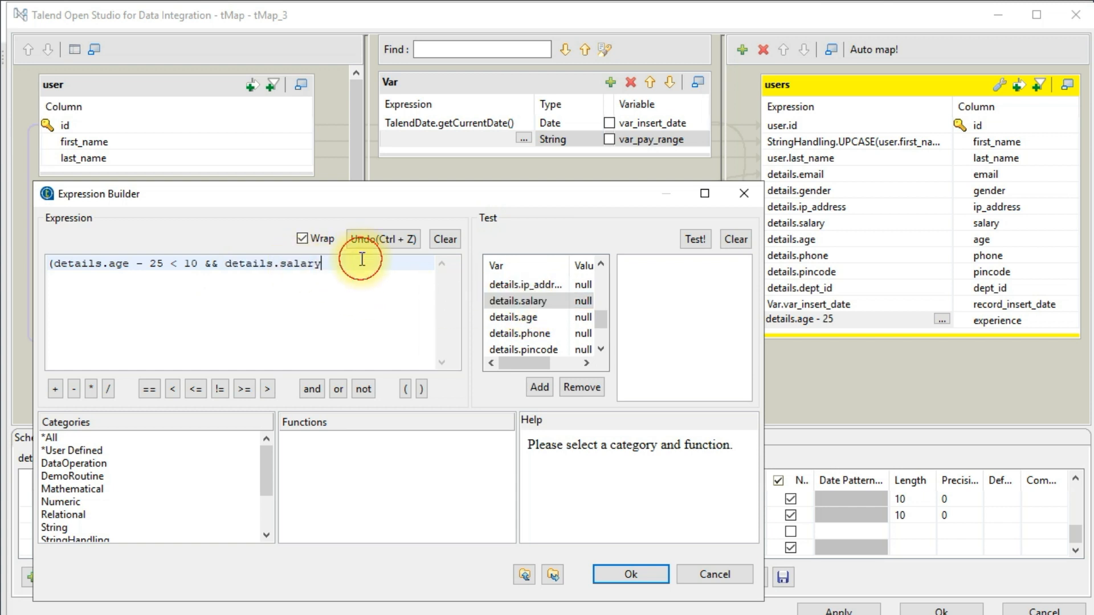
text(>4000)
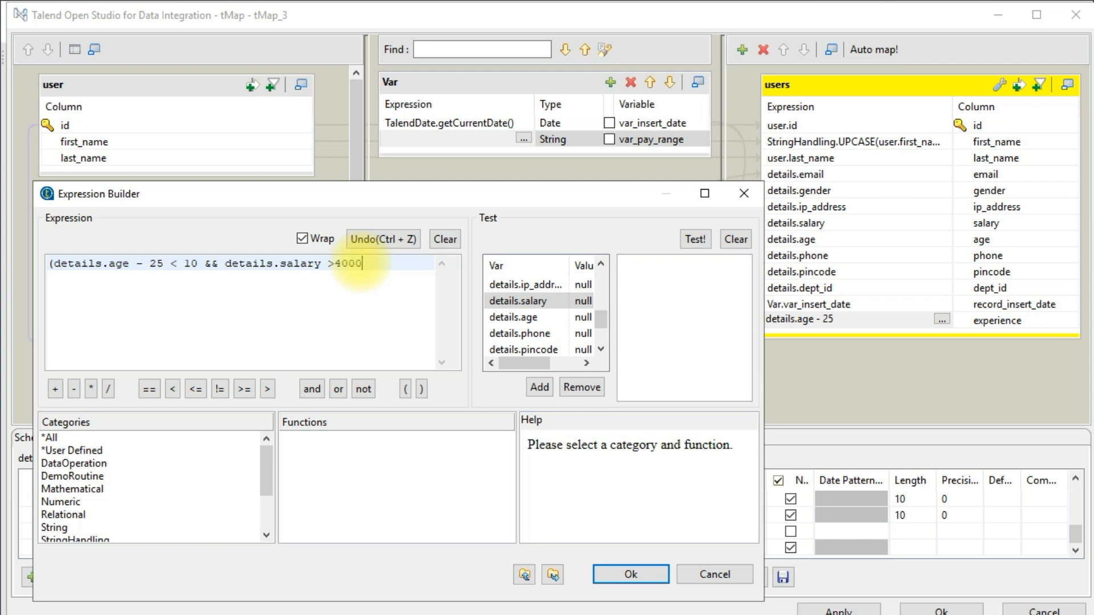
text(0))
- Review the var_pay_range condition, checking the experience comparison, the salary comparison and the whole bracketed expression
key(ctrl+a)
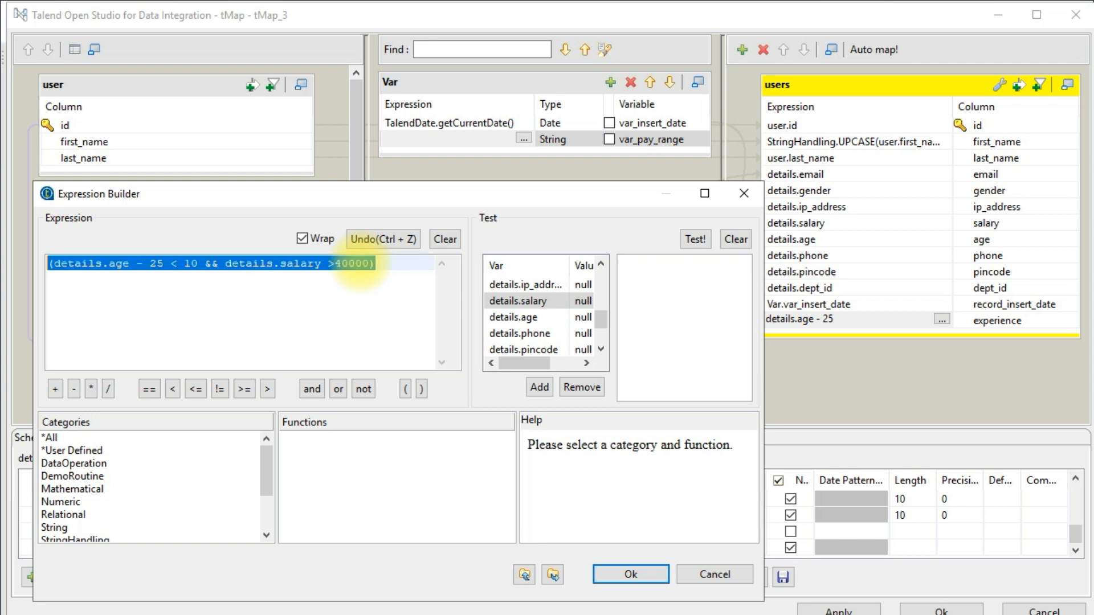
click(217, 285)
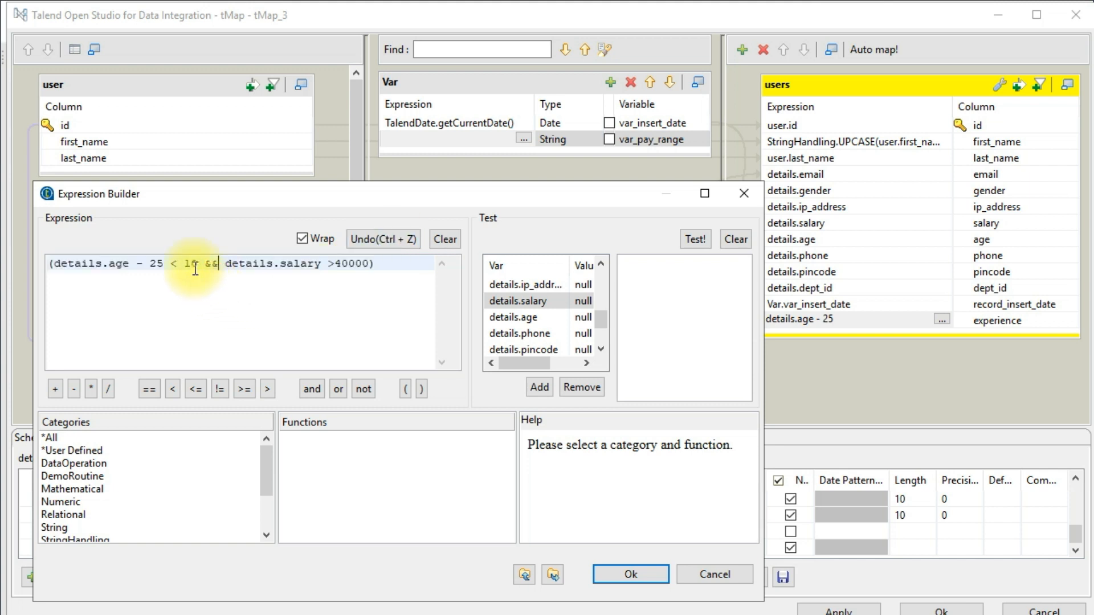
drag(203, 264, 53, 263)
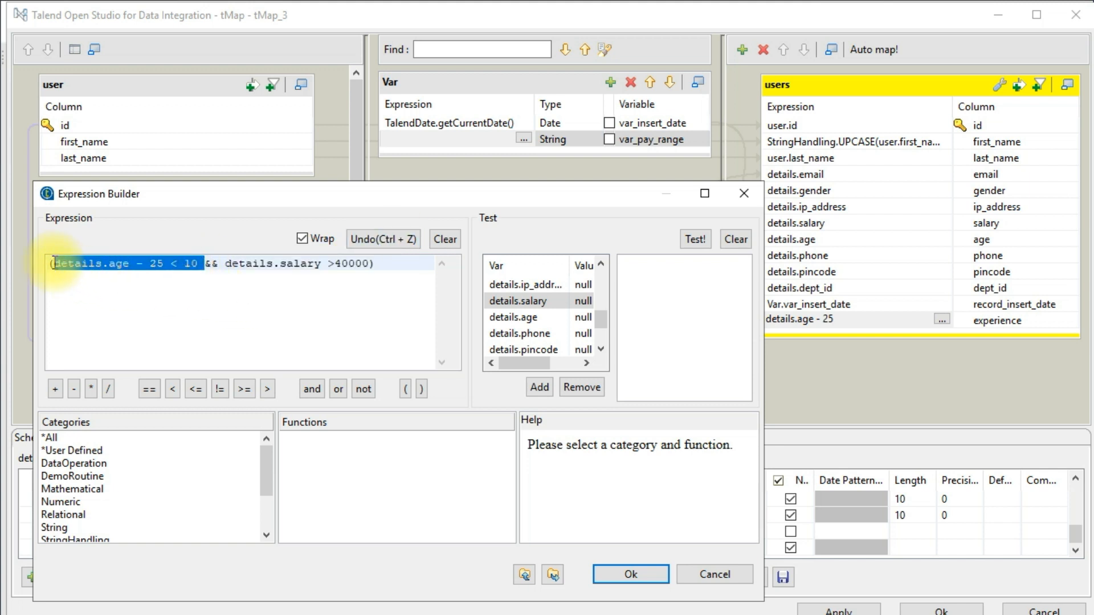
click(192, 264)
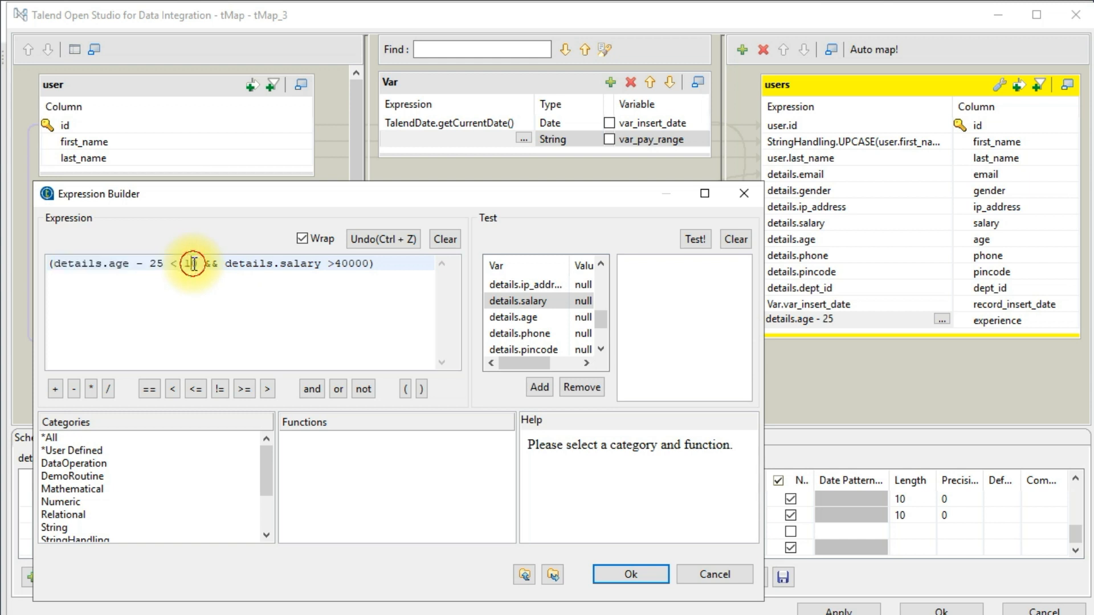
drag(225, 264, 371, 263)
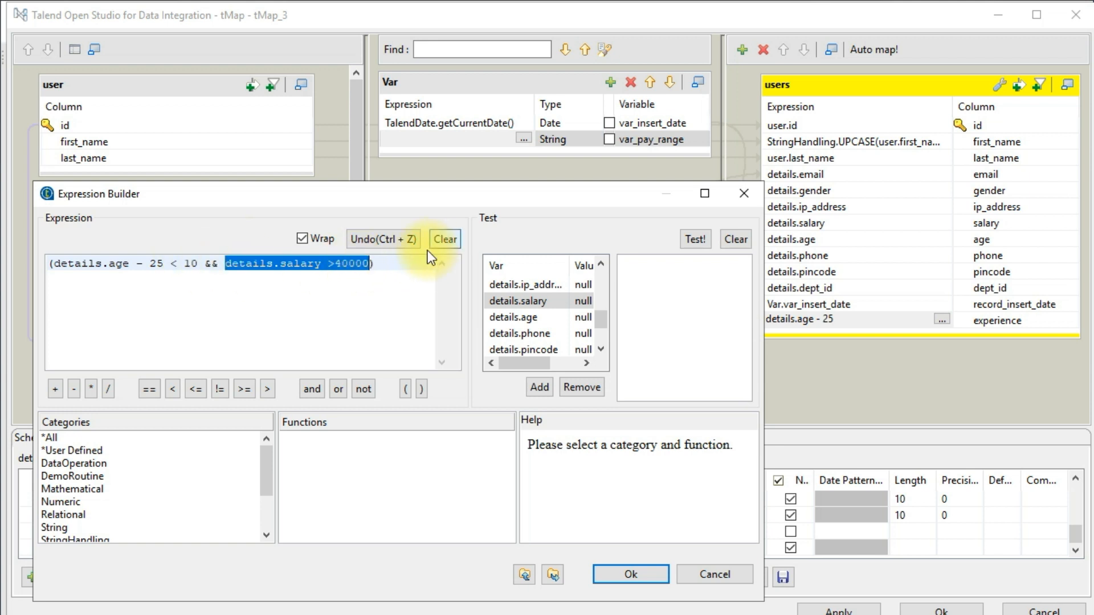
click(383, 263)
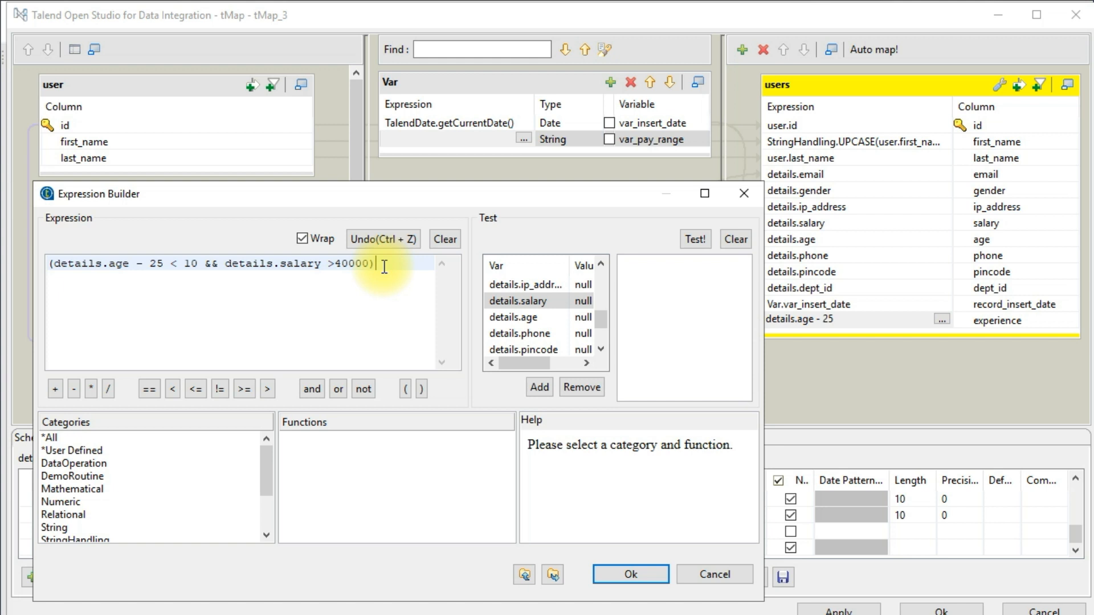
drag(384, 267, 12, 275)
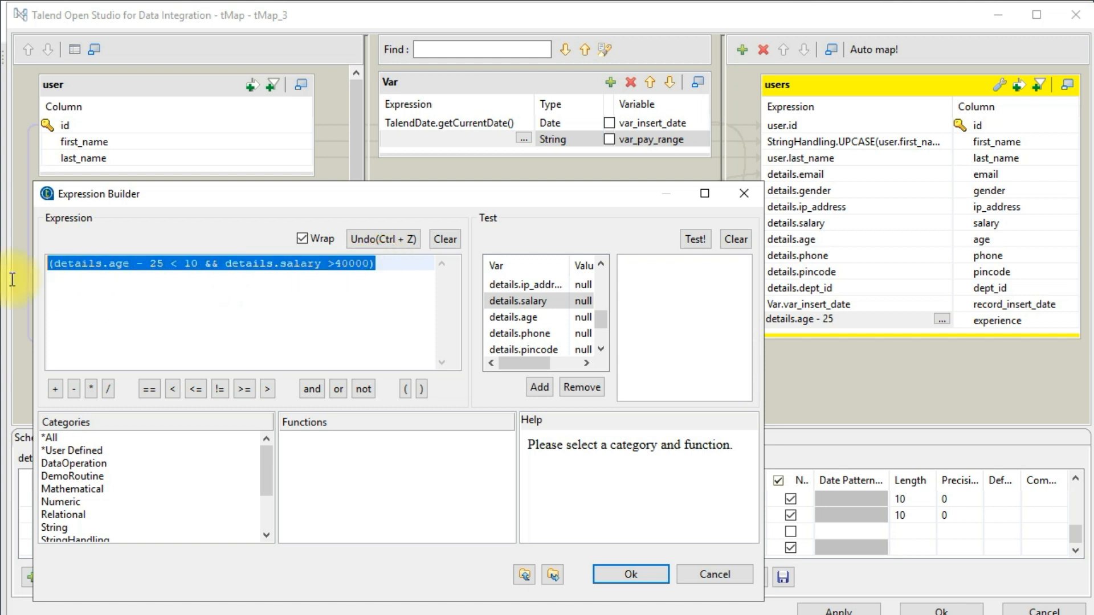
- Append ?"High":"Medium" after the var_pay_range condition to form a ternary expression, and check its condition part
click(387, 268)
text(>40000)?)
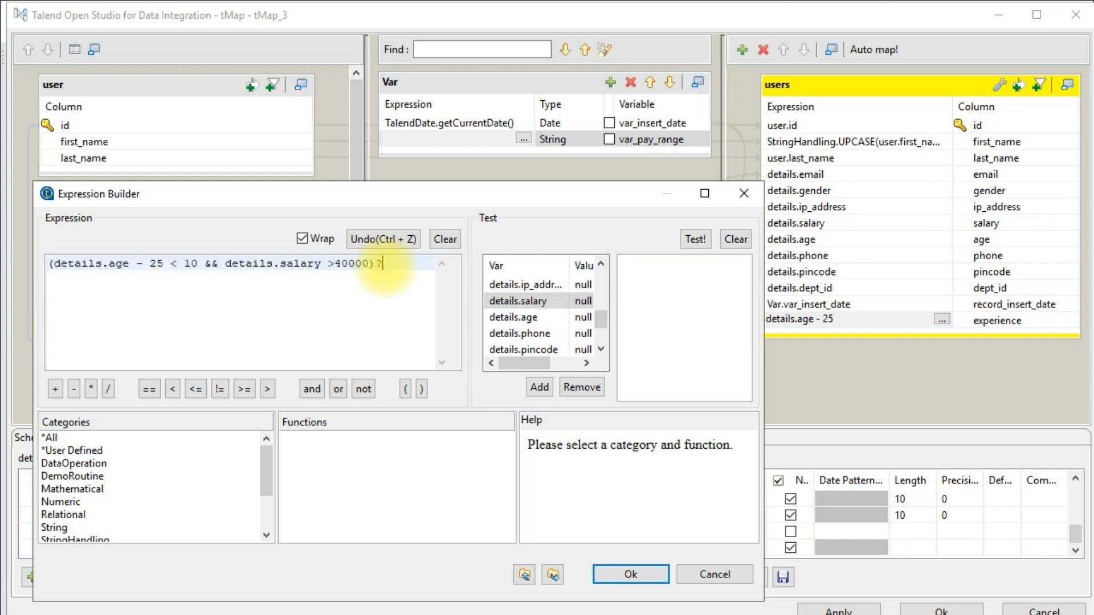
text("High")
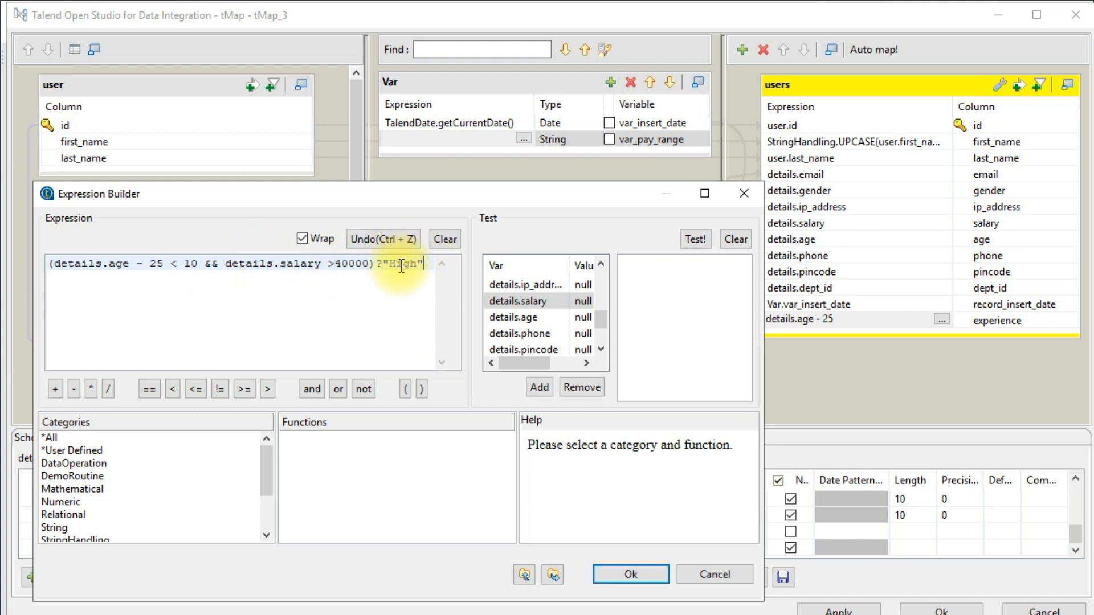
text(:"Medium)
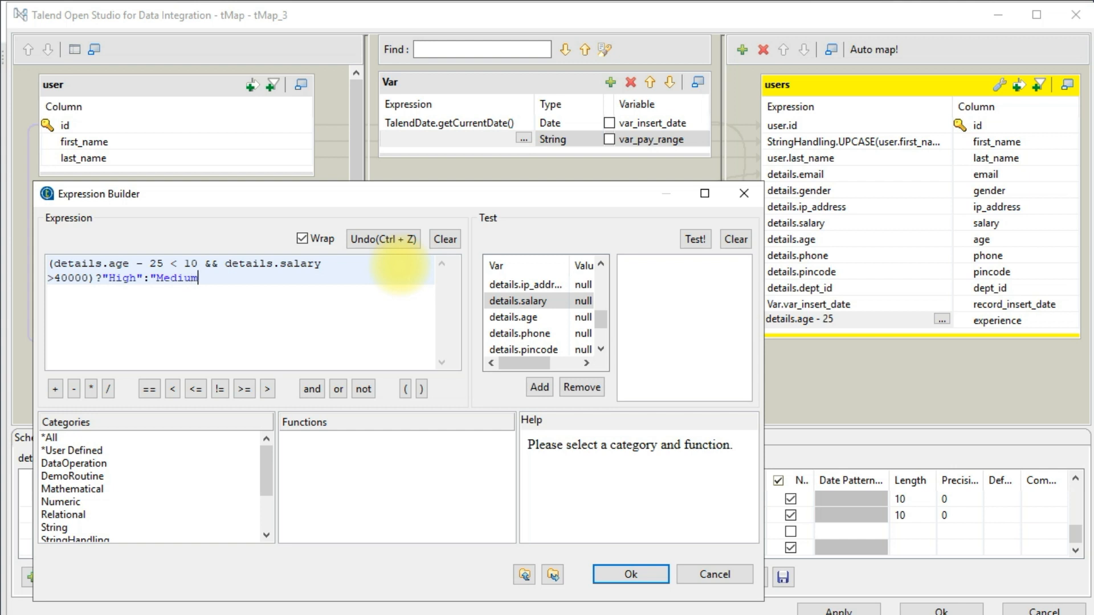
text("))
key(BackSpace)
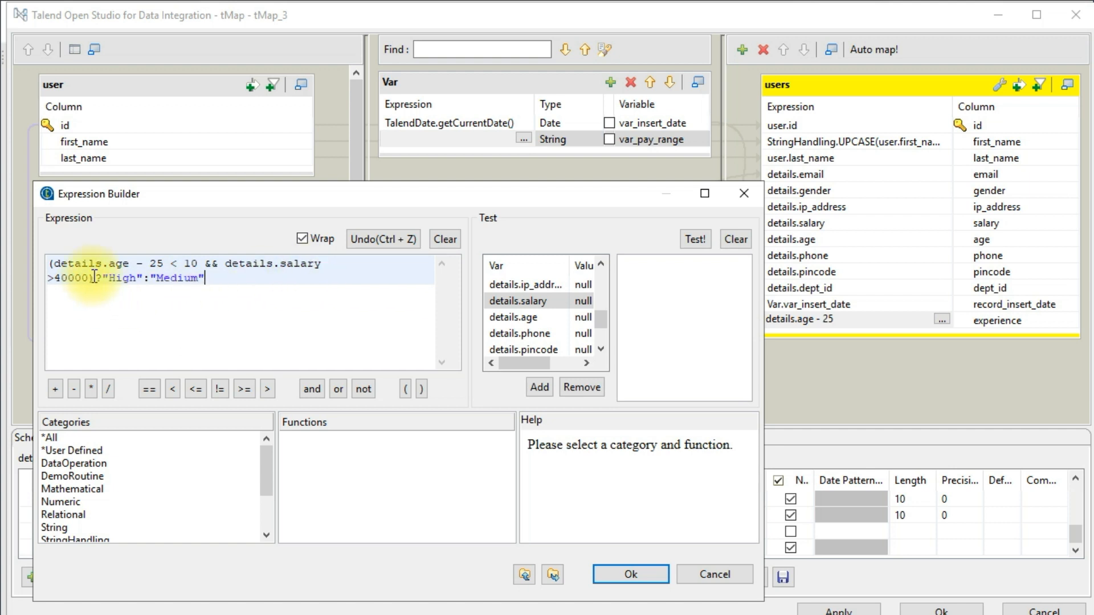
drag(96, 278, 31, 251)
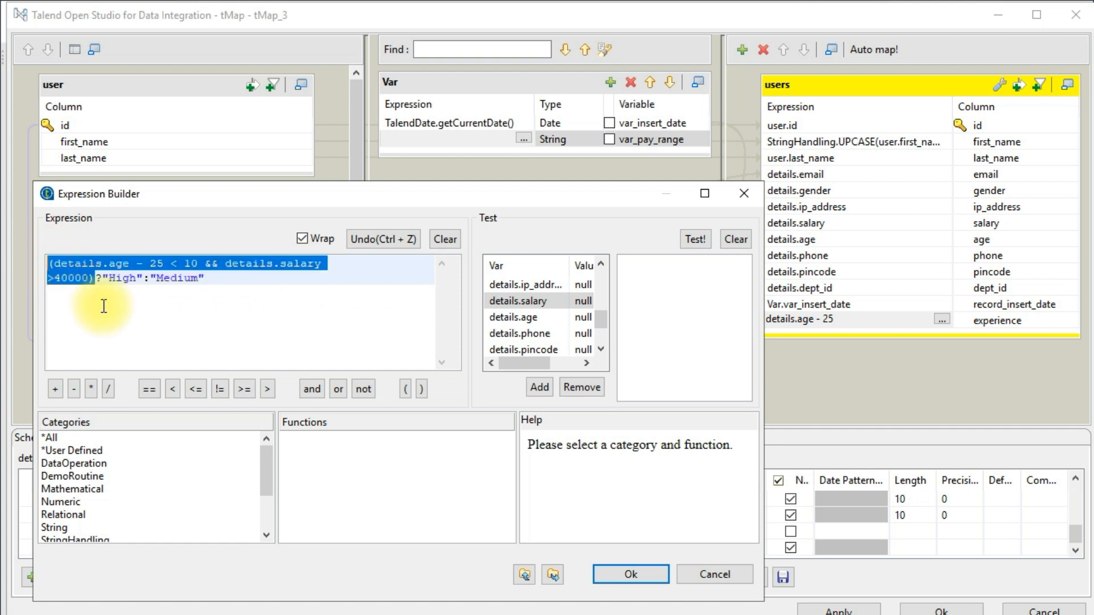
click(97, 278)
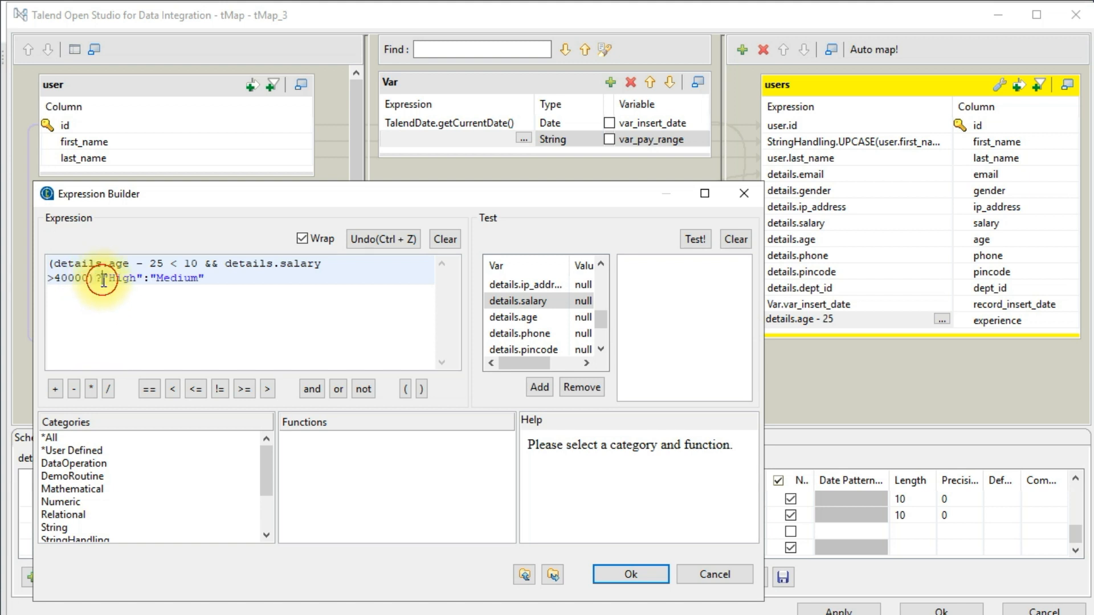
- Check the condition and its "High" and "Medium" outcomes, and apply the finished ternary expression to var_pay_range
drag(142, 278, 210, 276)
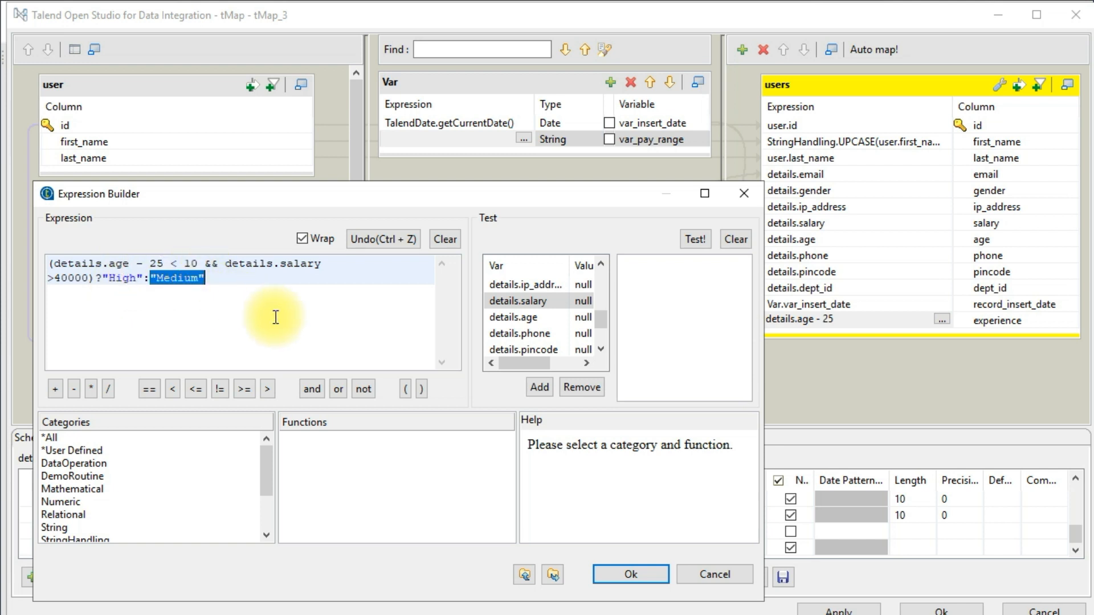
drag(97, 280, 25, 253)
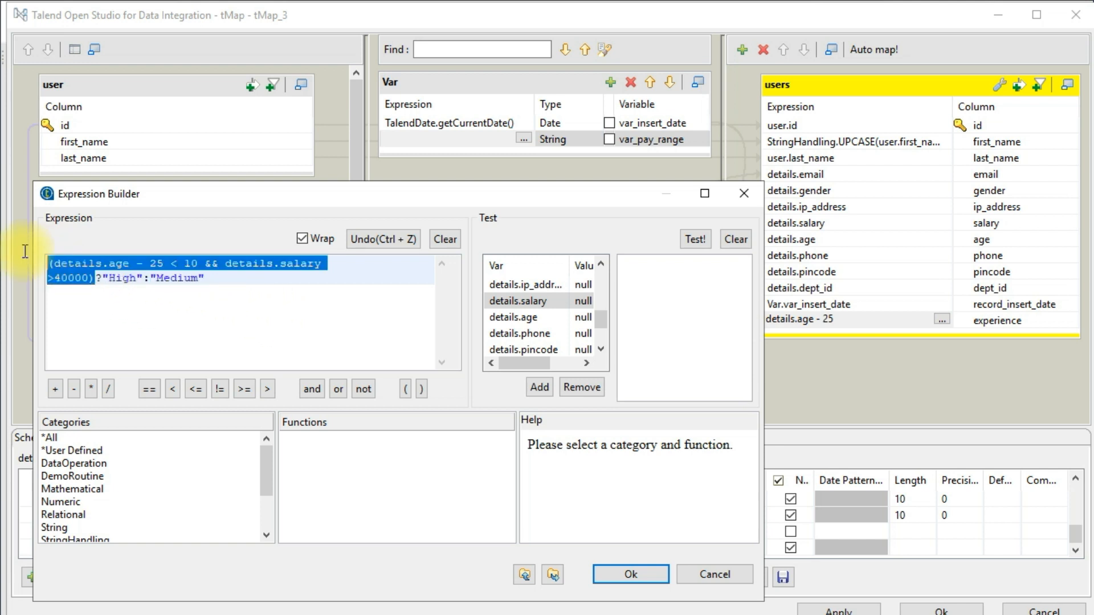
double_click(116, 280)
double_click(177, 278)
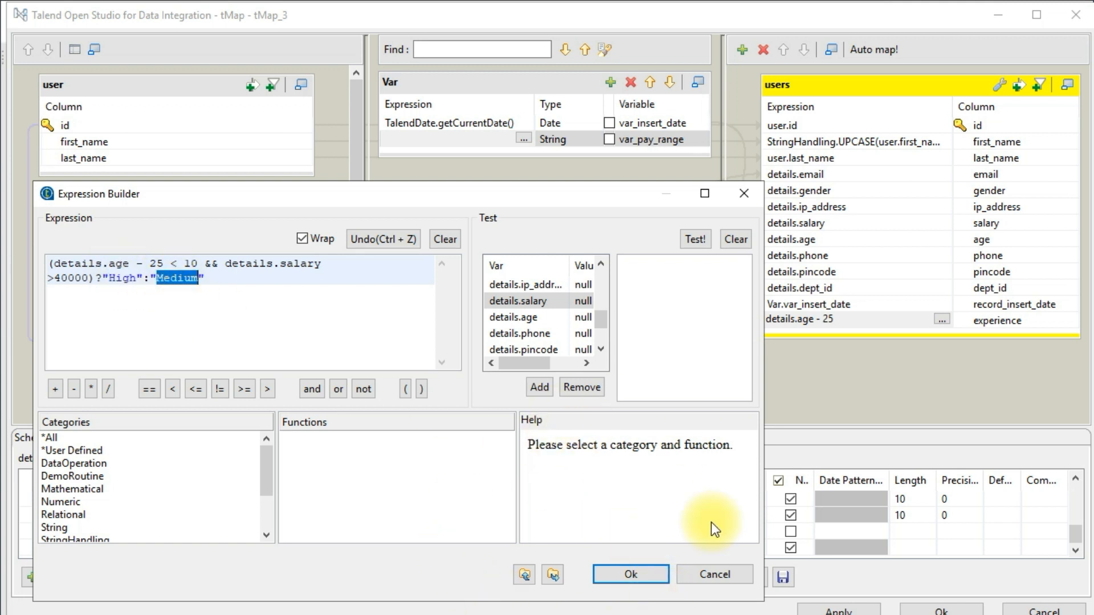
click(636, 572)
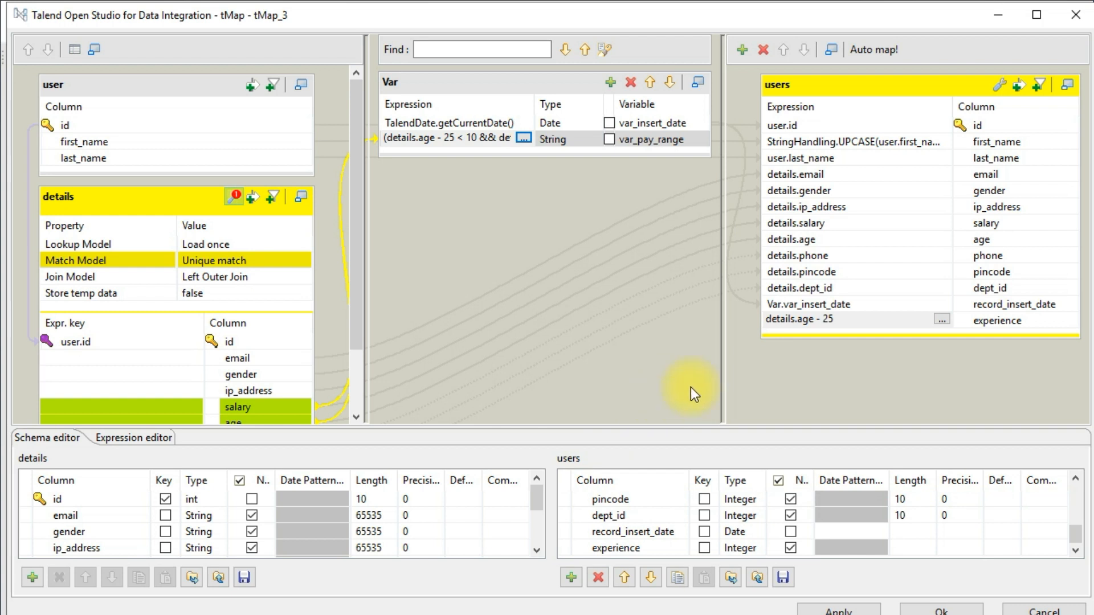
- Map var_pay_range into the users output as a new column and rename that column pay_range
drag(661, 139, 775, 331)
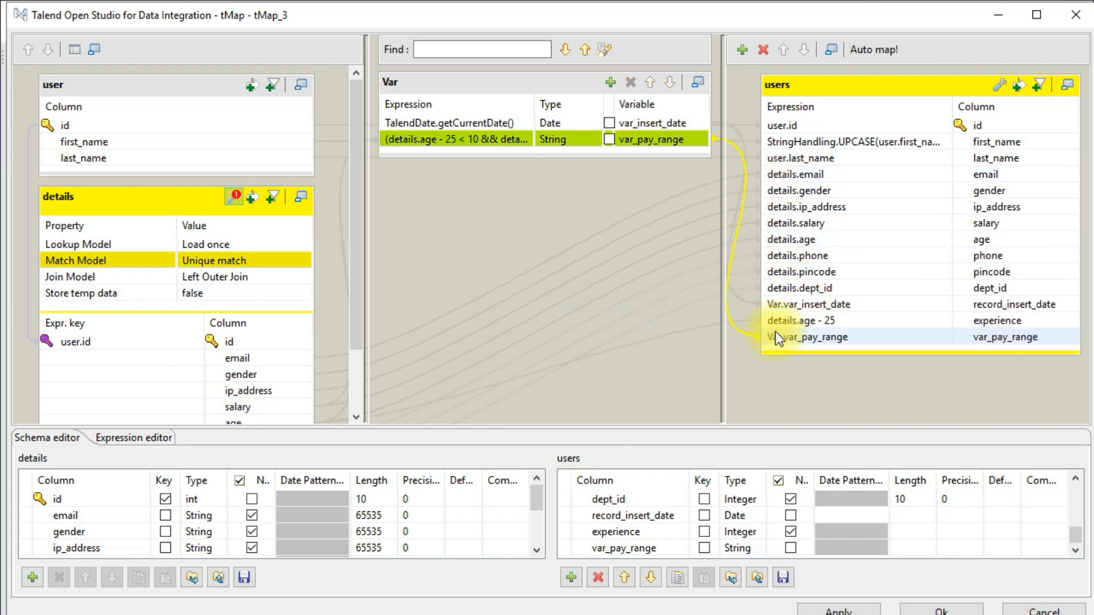
click(994, 337)
click(615, 549)
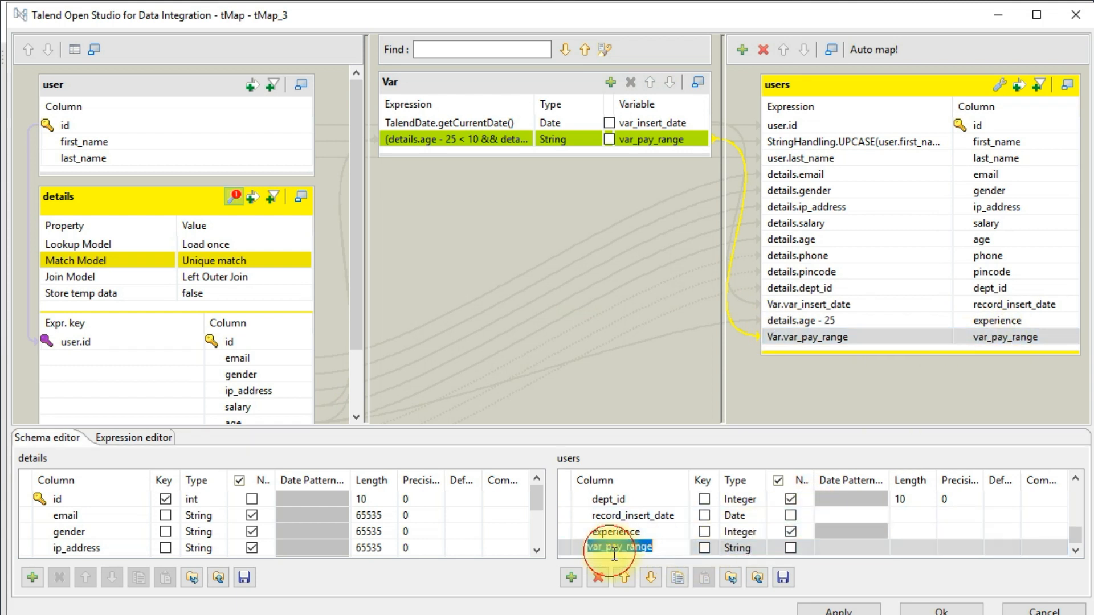
click(607, 548)
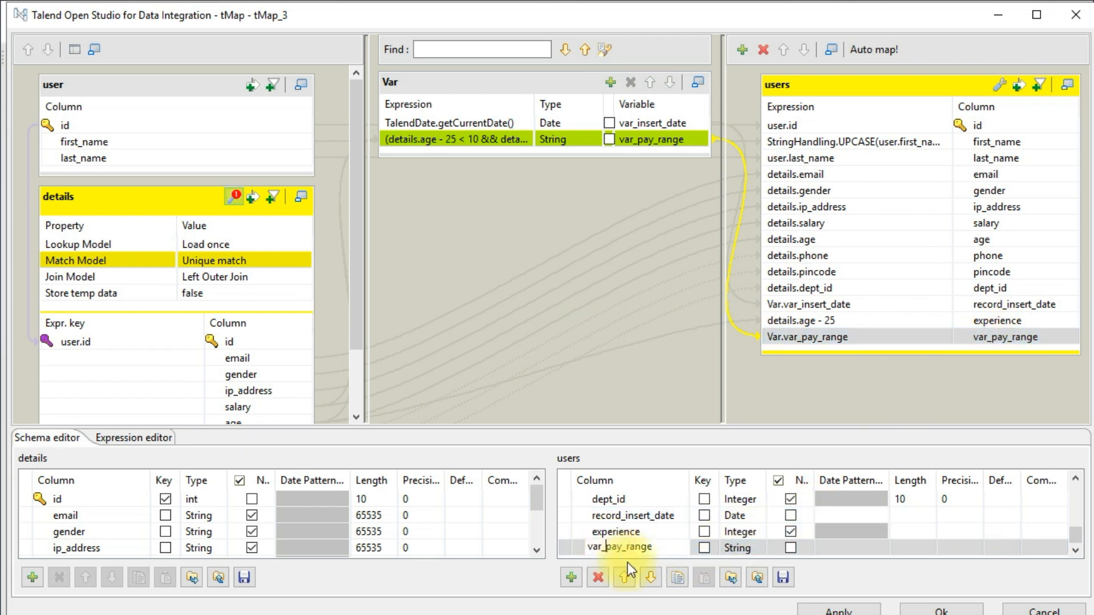
key(BackSpace)
key(BackSpace)
key(BackSpace)
key(BackSpace)
- Accept the tMap_3 mapping, propagate the schema changes to the connected components, and save the job
click(940, 609)
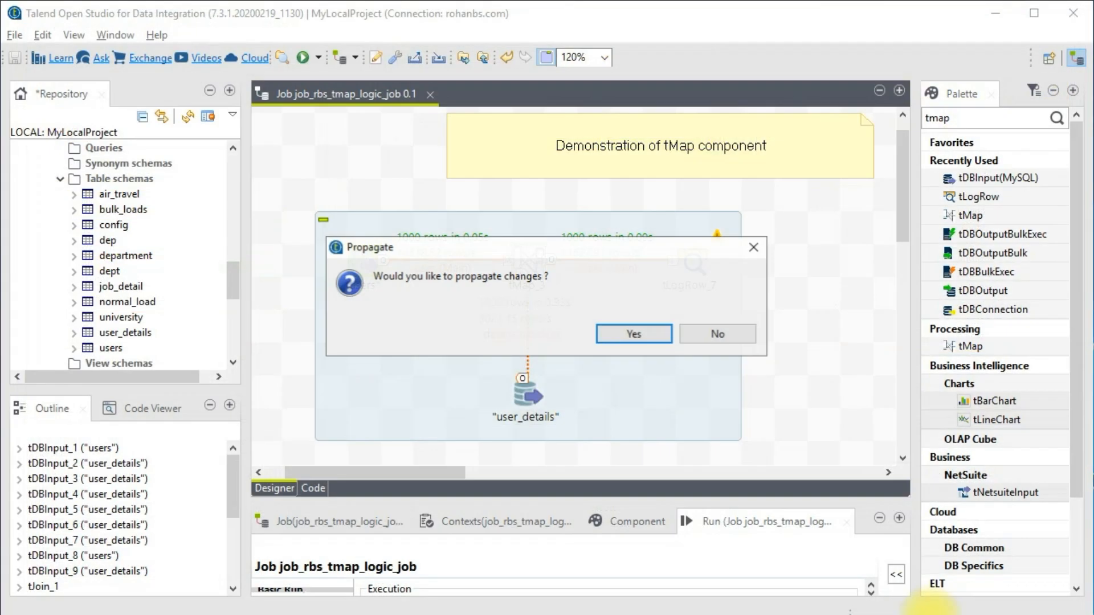
click(632, 334)
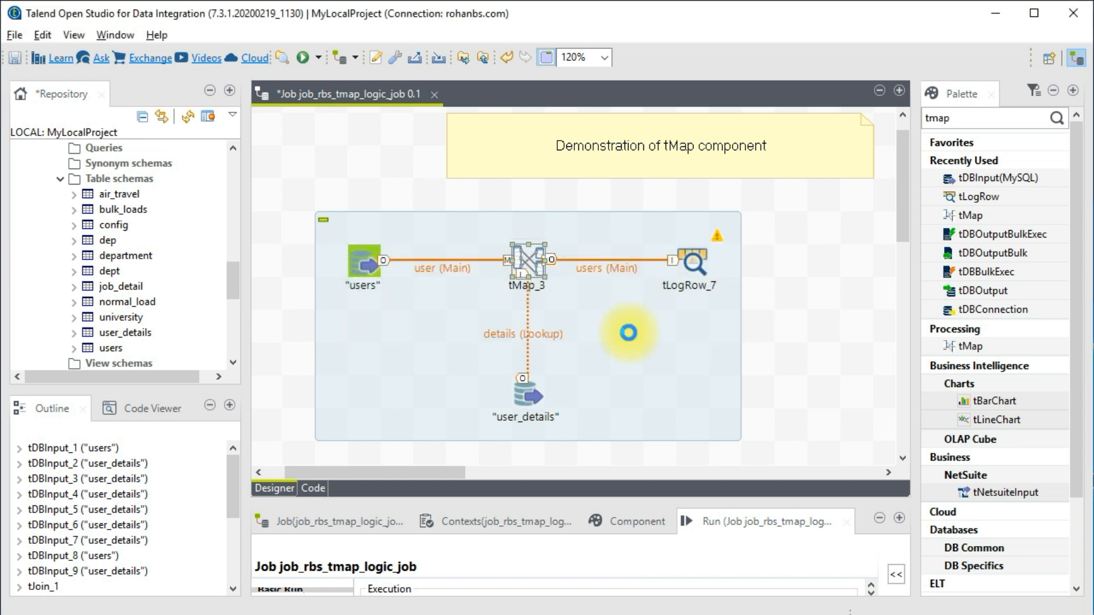
key(ctrl+s)
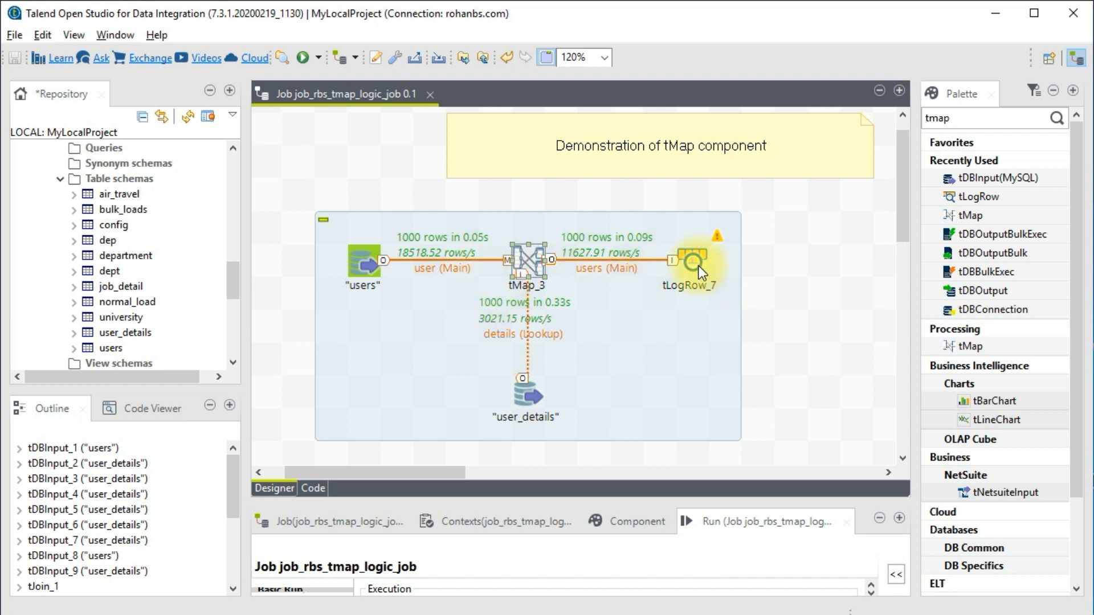
- Bring up the run controls for job_rbs_tmap_logic_job
click(709, 520)
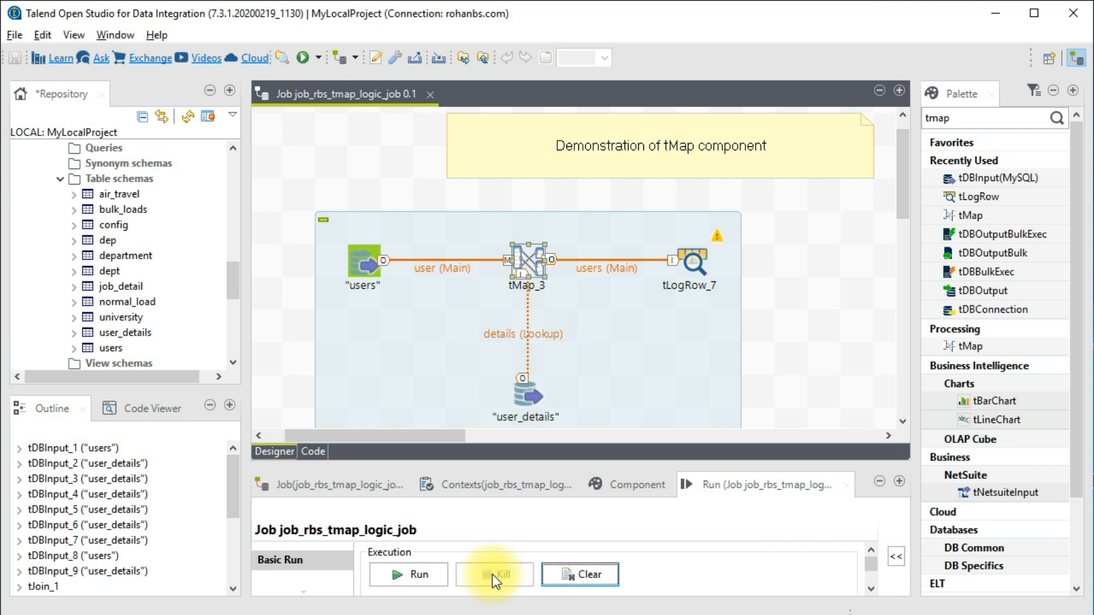
- Run the tMap job and bring up the first tLogRow_7 output rows with the experience and pay_range columns
click(402, 580)
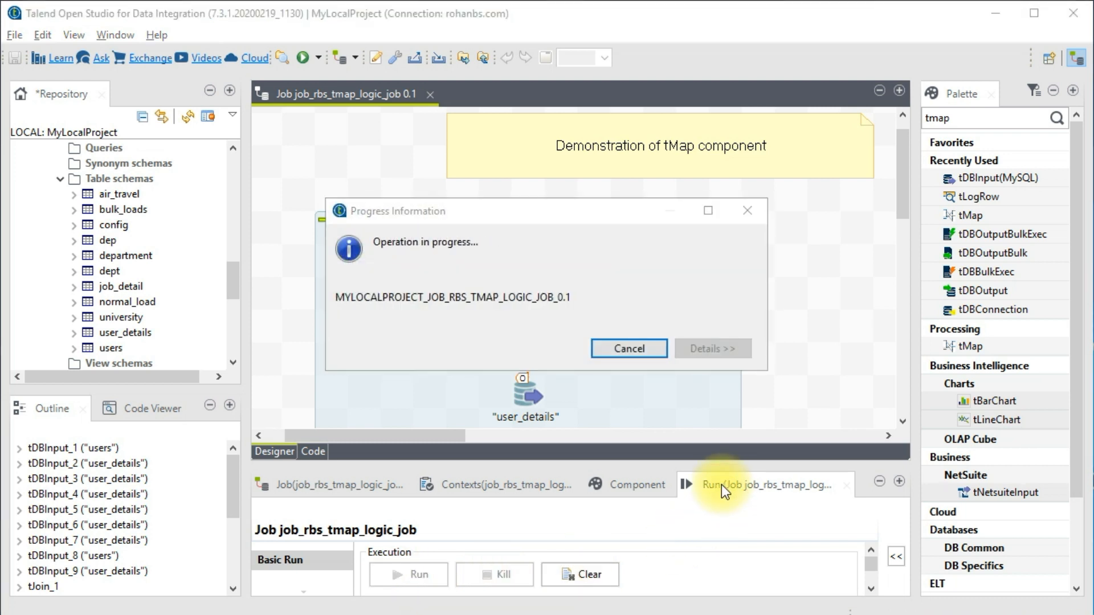
double_click(741, 490)
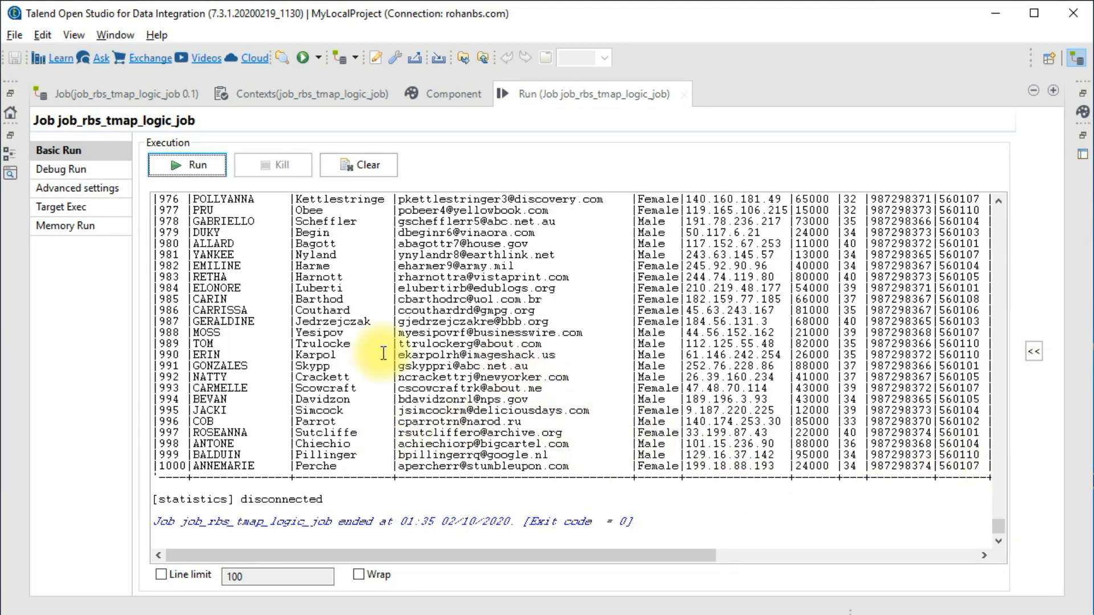
drag(214, 388, 706, 399)
click(837, 439)
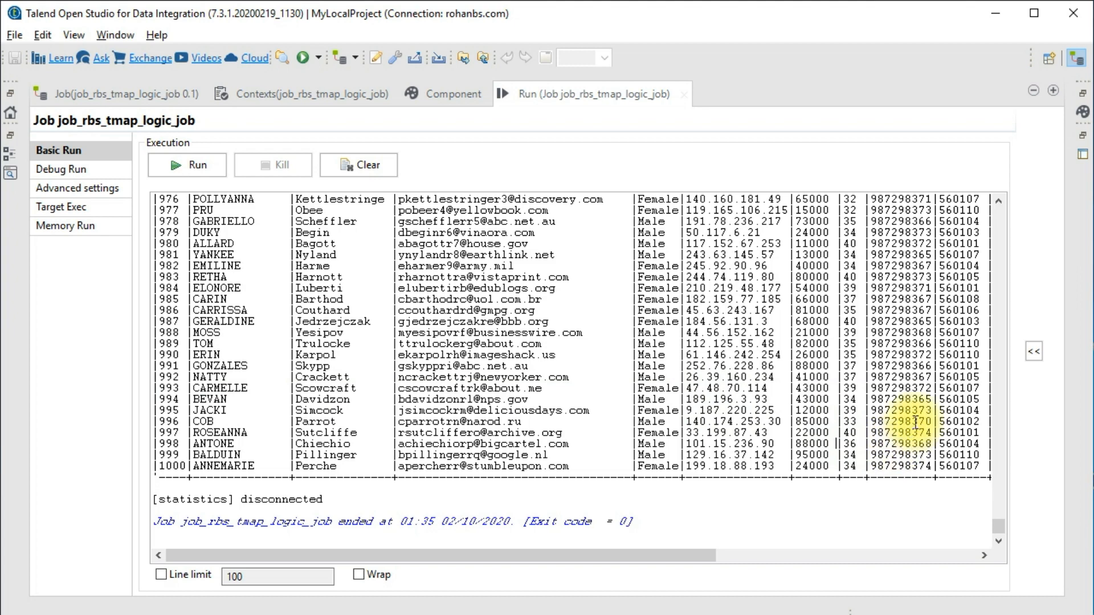
scroll(837, 517, up, 5)
drag(616, 556, 906, 558)
scroll(941, 479, up, 4)
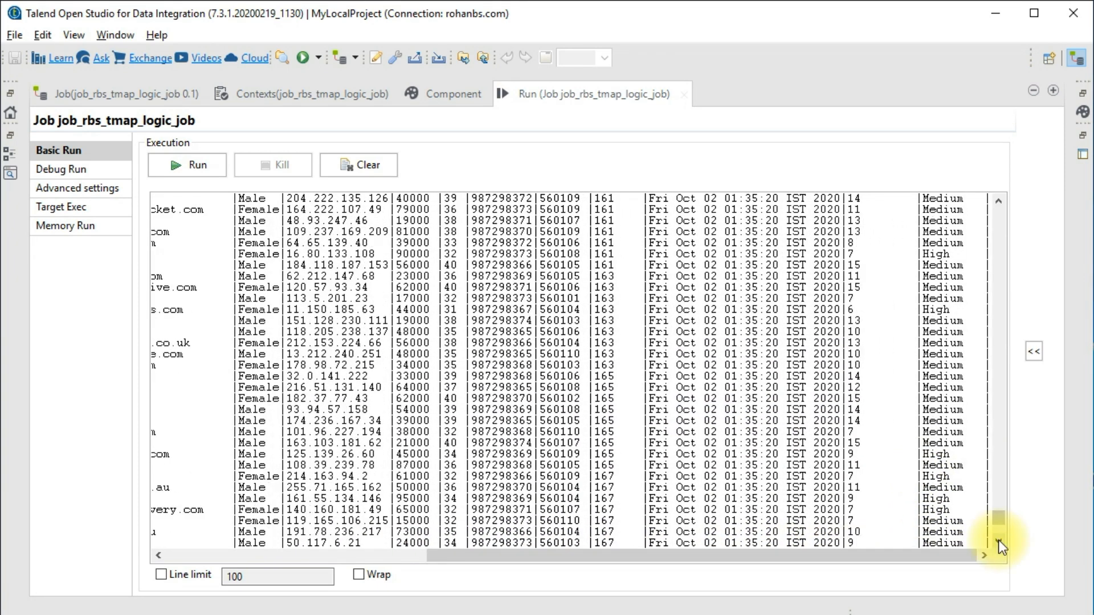
drag(1003, 517, 1010, 203)
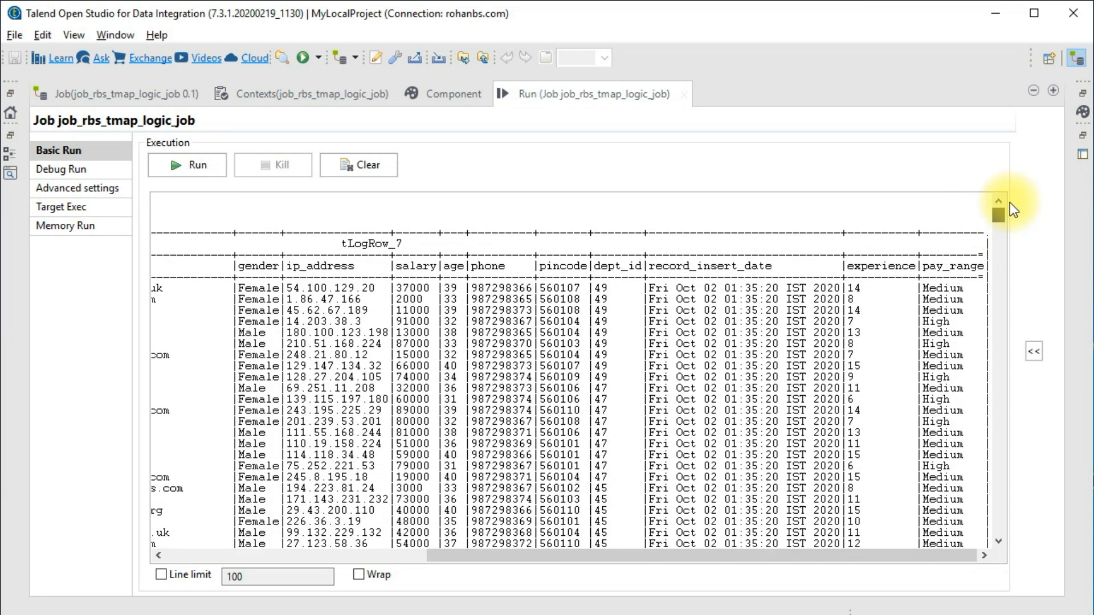
- Check the first output row's experience value against its age and the second row's experience
double_click(855, 289)
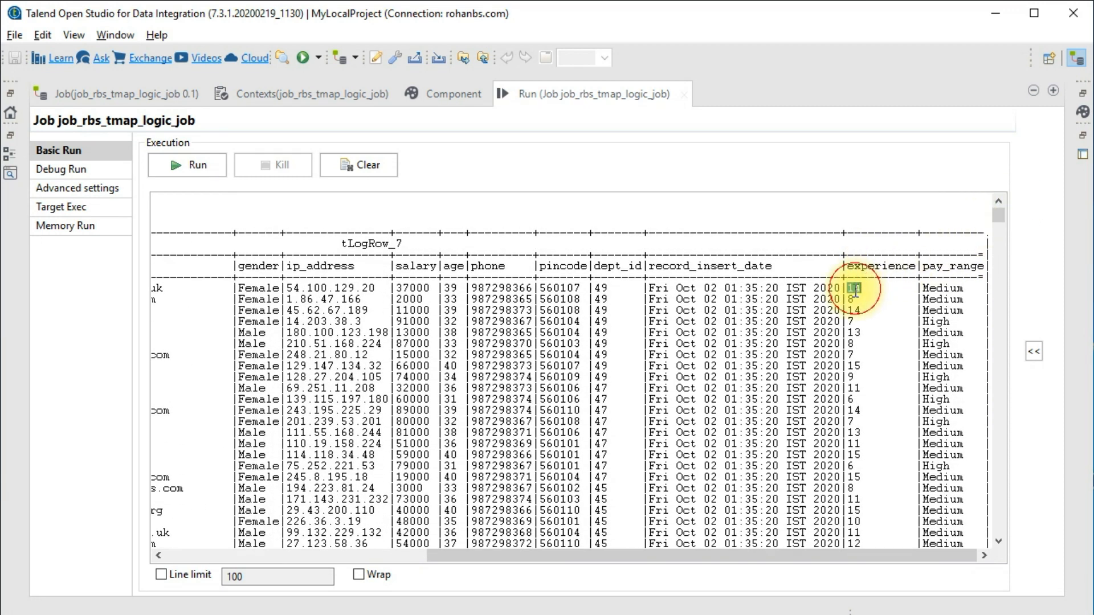
double_click(450, 289)
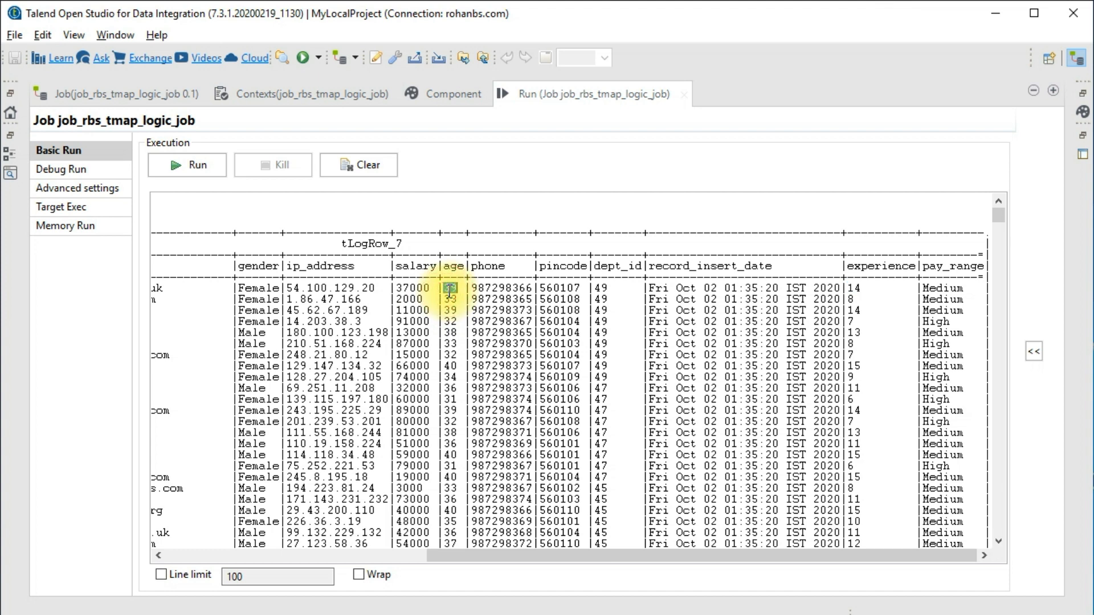
double_click(854, 288)
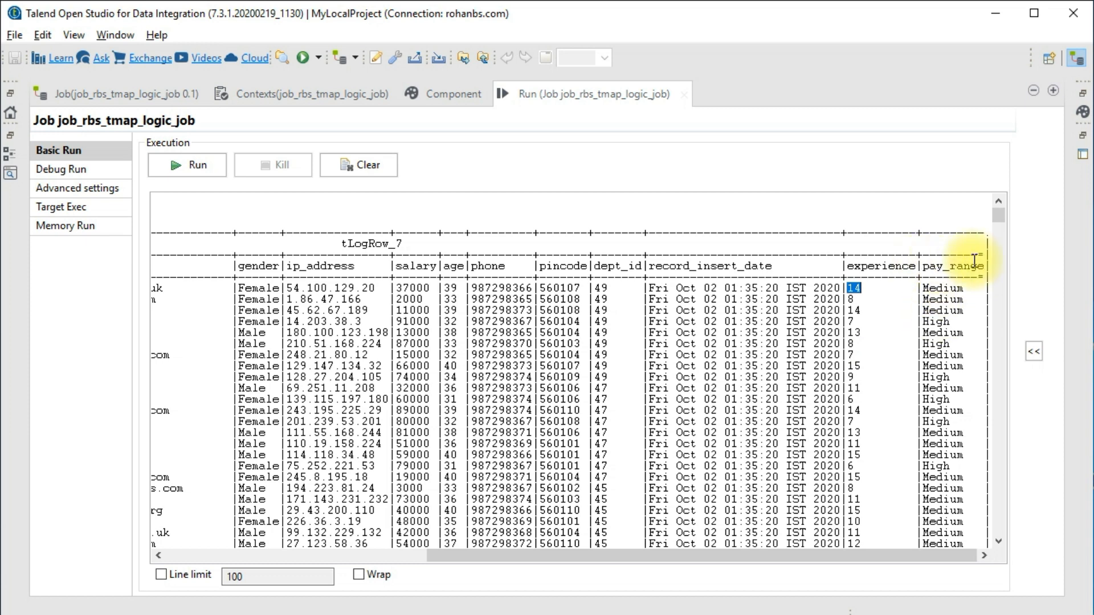
click(855, 298)
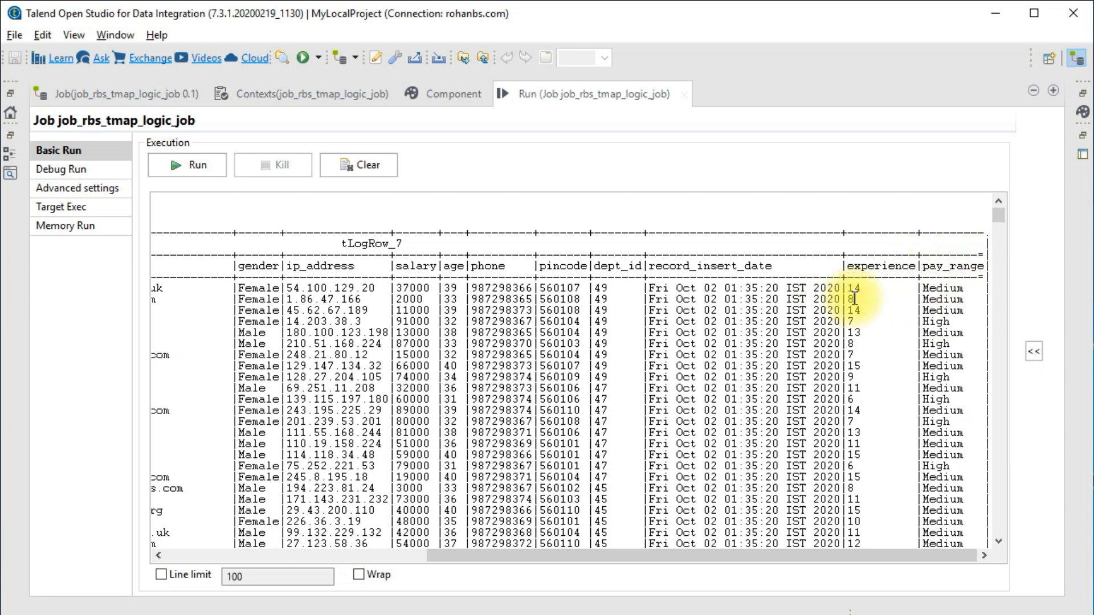
drag(861, 287, 852, 286)
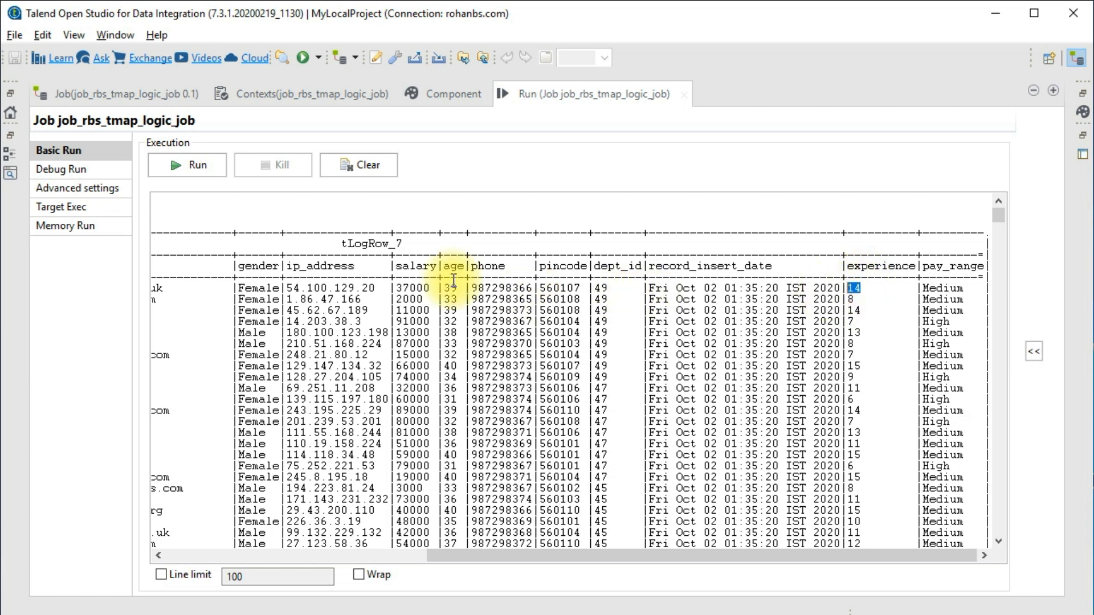
- Compare salary and experience with the assigned pay_range in the first and fourth output rows
double_click(419, 282)
double_click(420, 284)
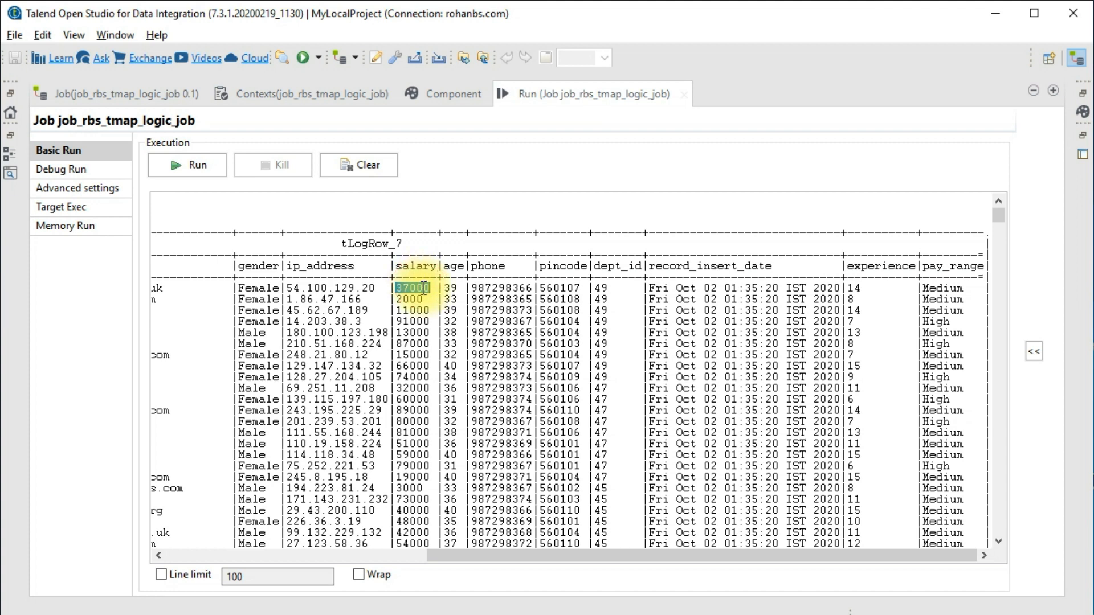
double_click(927, 289)
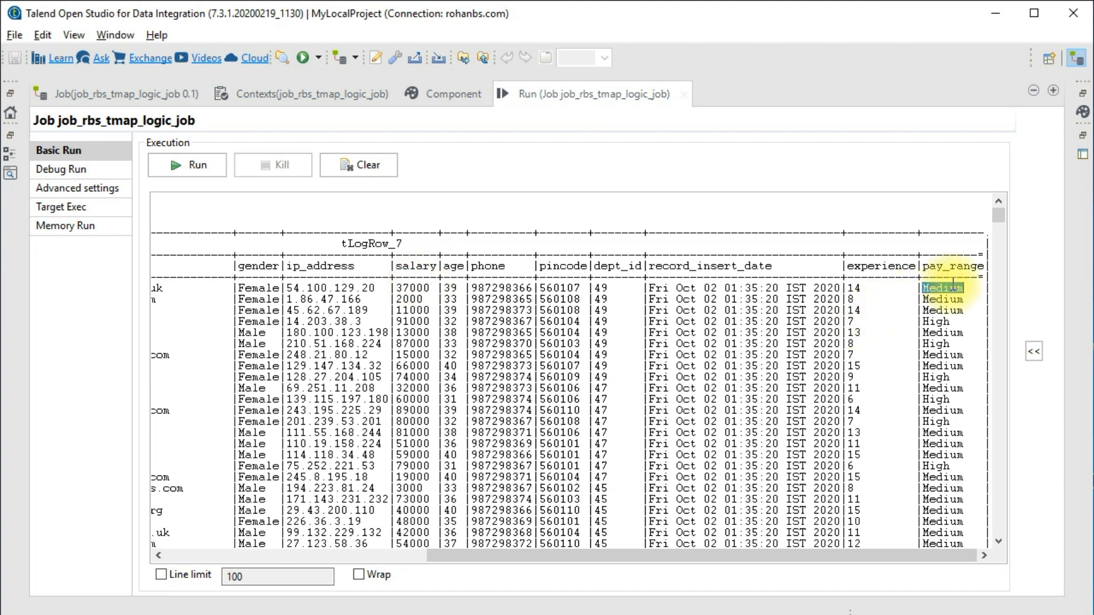
drag(950, 321, 849, 323)
double_click(849, 323)
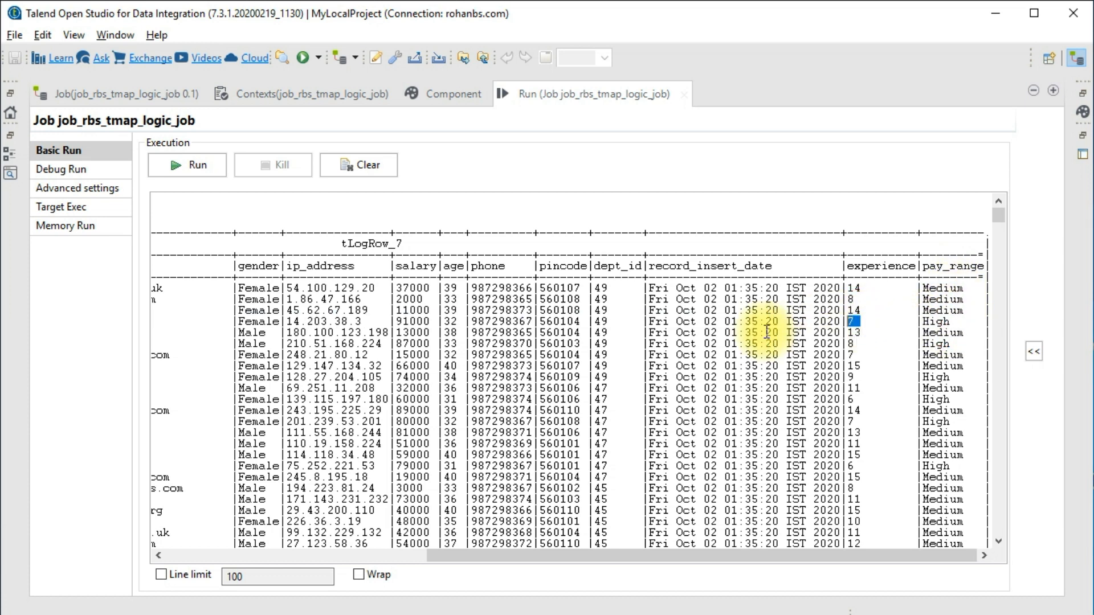
double_click(408, 320)
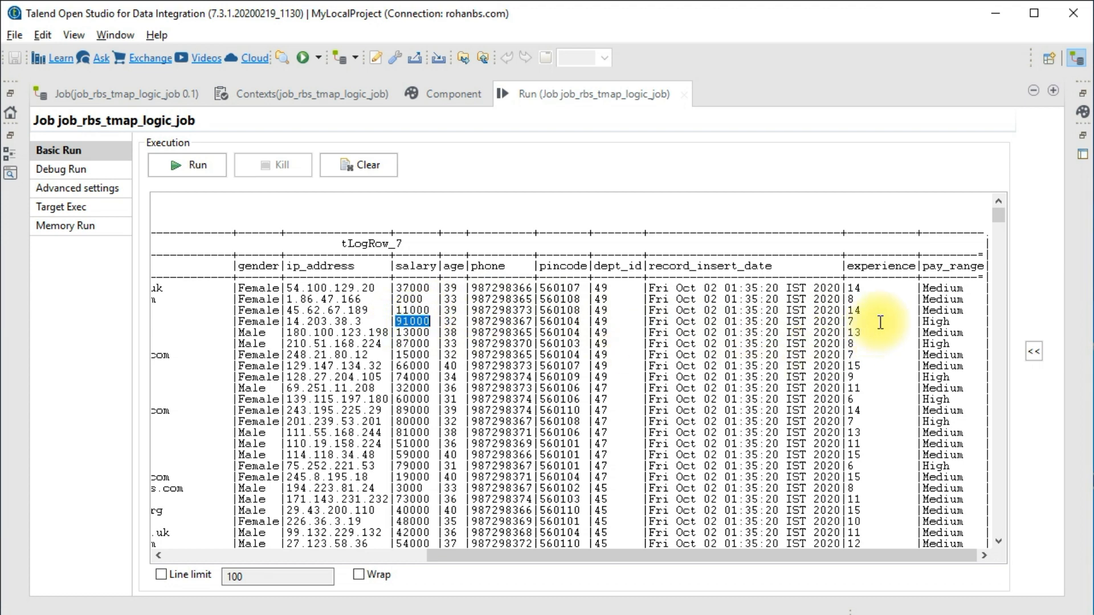
double_click(934, 322)
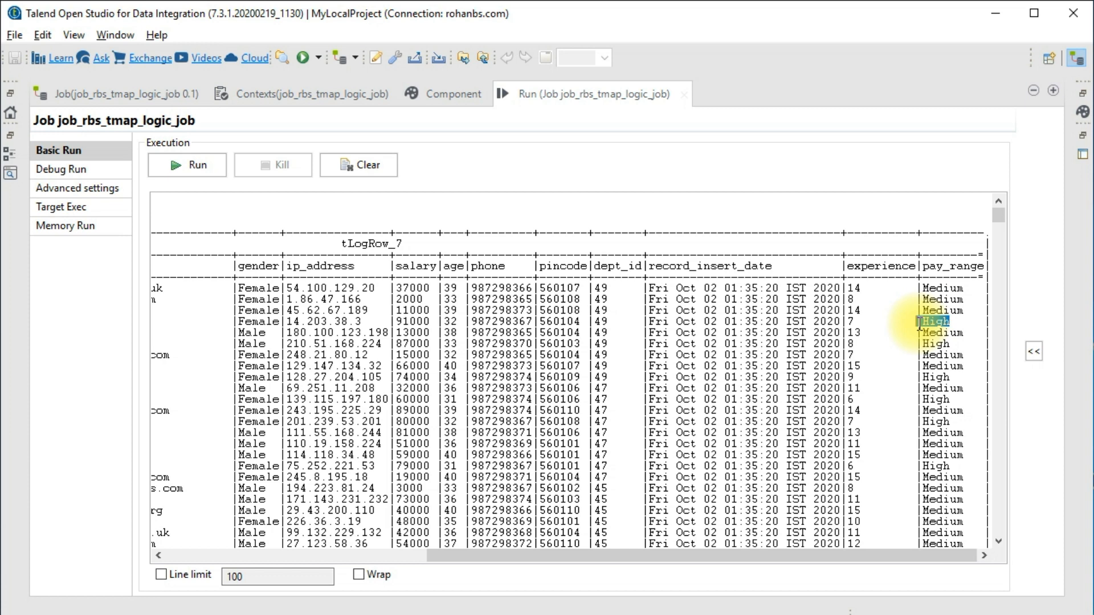
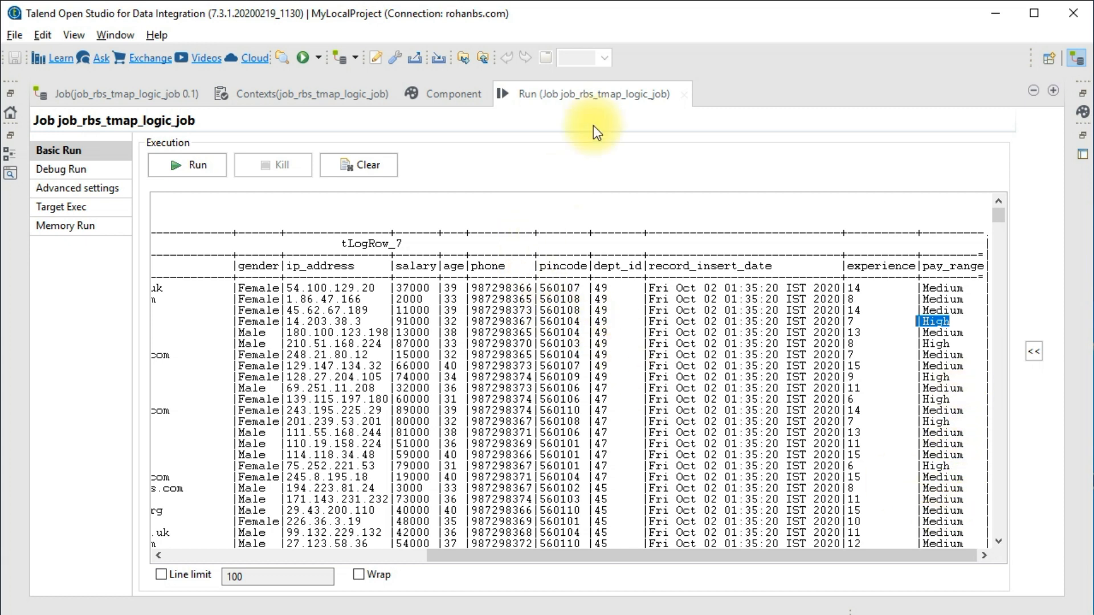
- Open the tMap_3 mapping editor and activate an expression filter on the users output, with its property settings shown
double_click(535, 94)
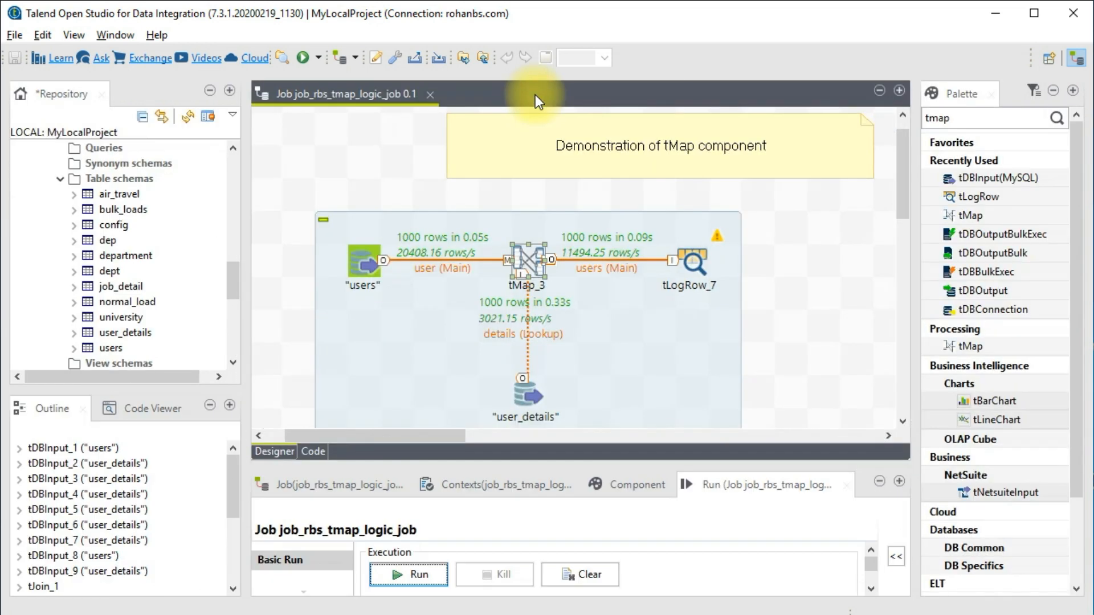
double_click(528, 258)
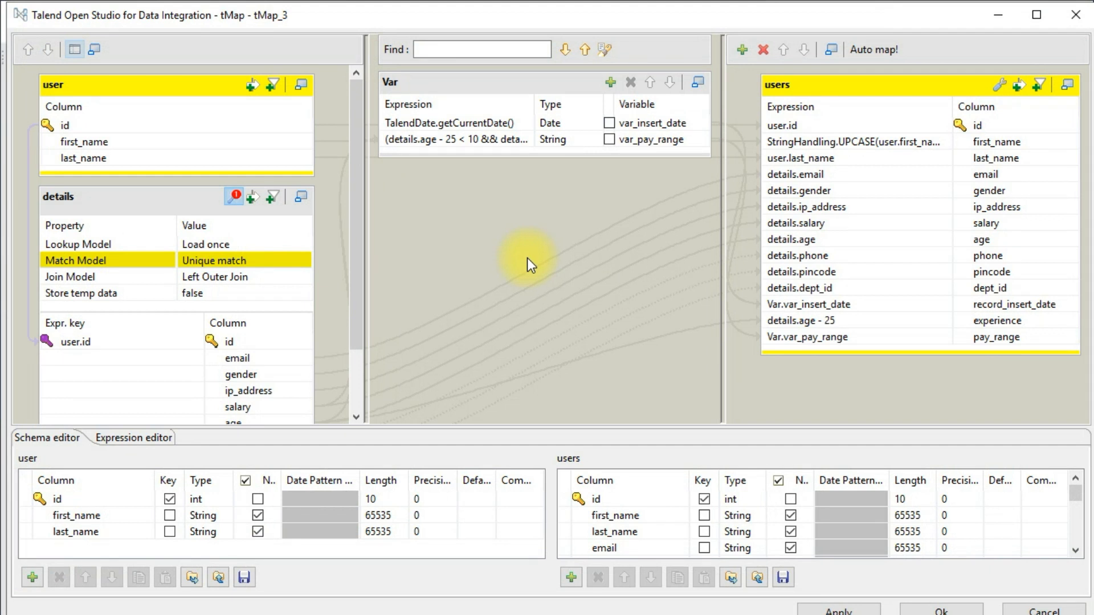
click(655, 139)
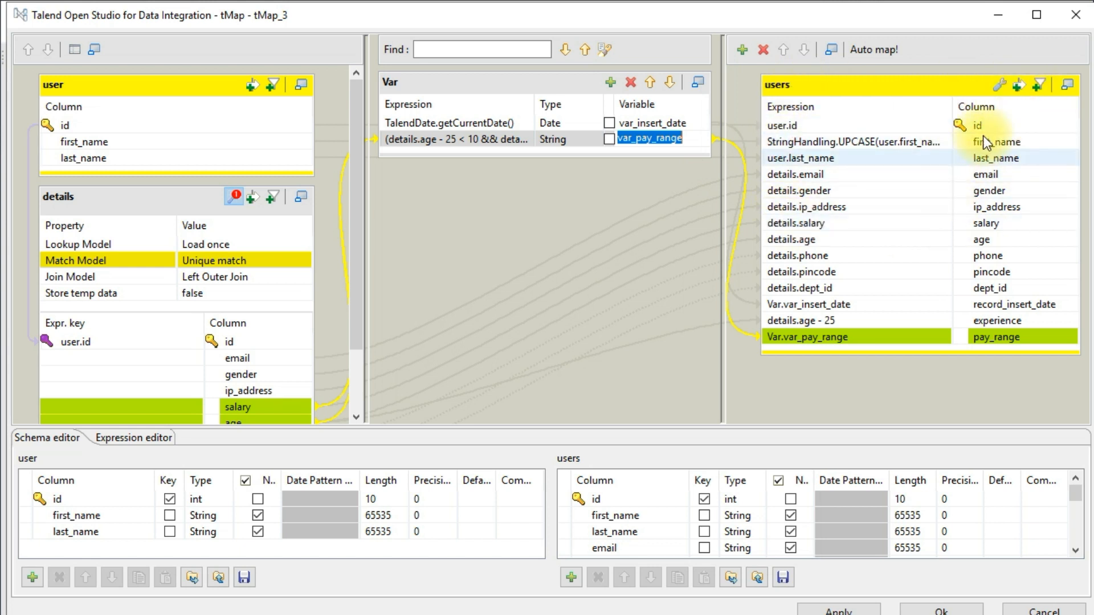
click(1001, 88)
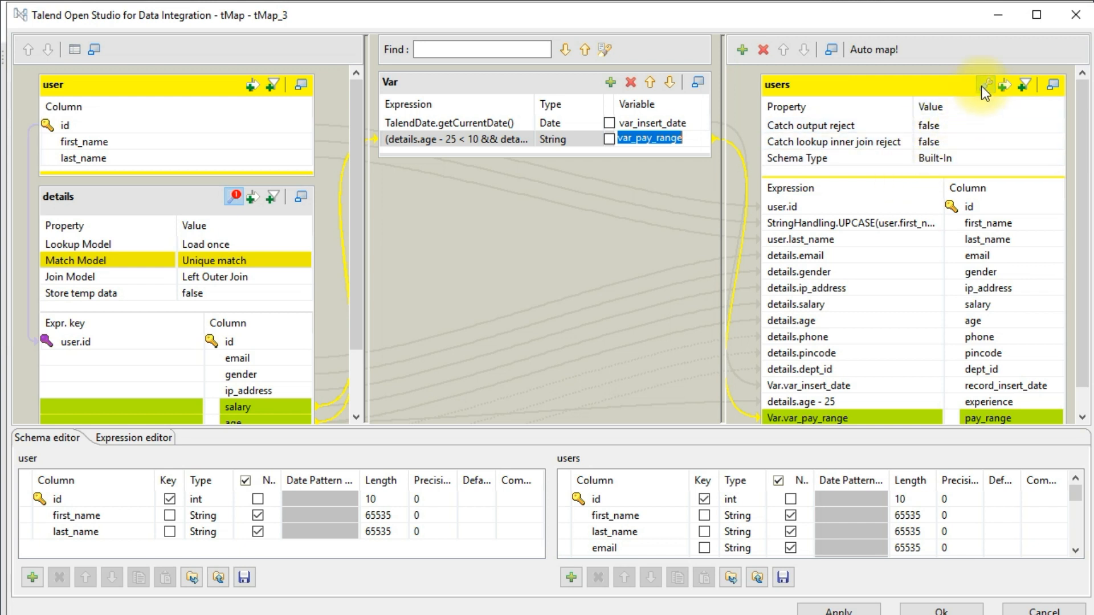
click(1004, 84)
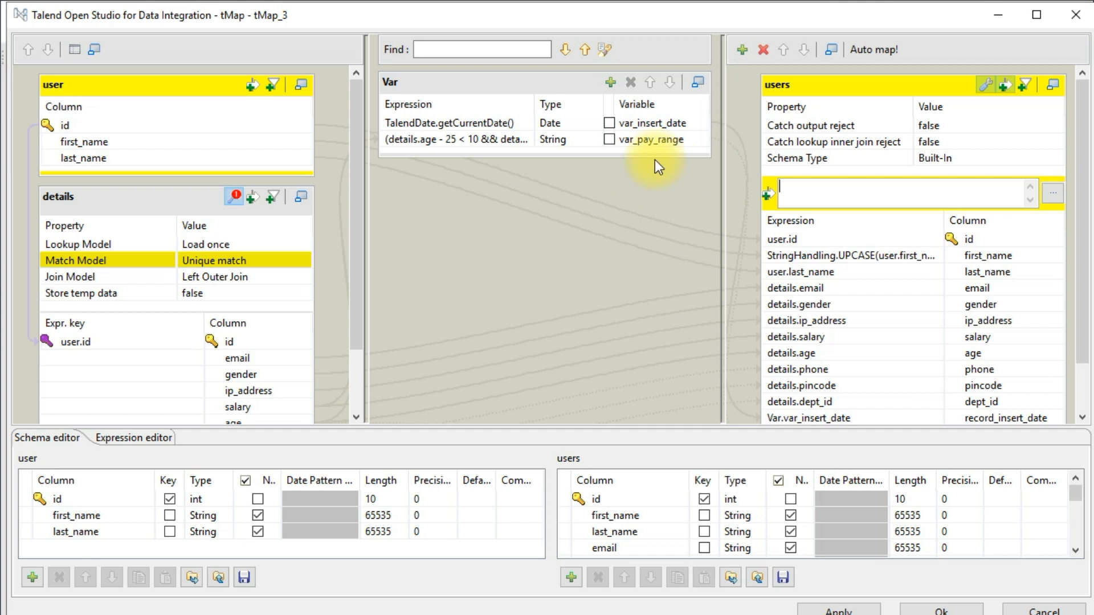
- Set the users output's filter expression to Var.var_pay_range.equals("High"), using the var_pay_range variable
click(674, 143)
drag(670, 139, 819, 188)
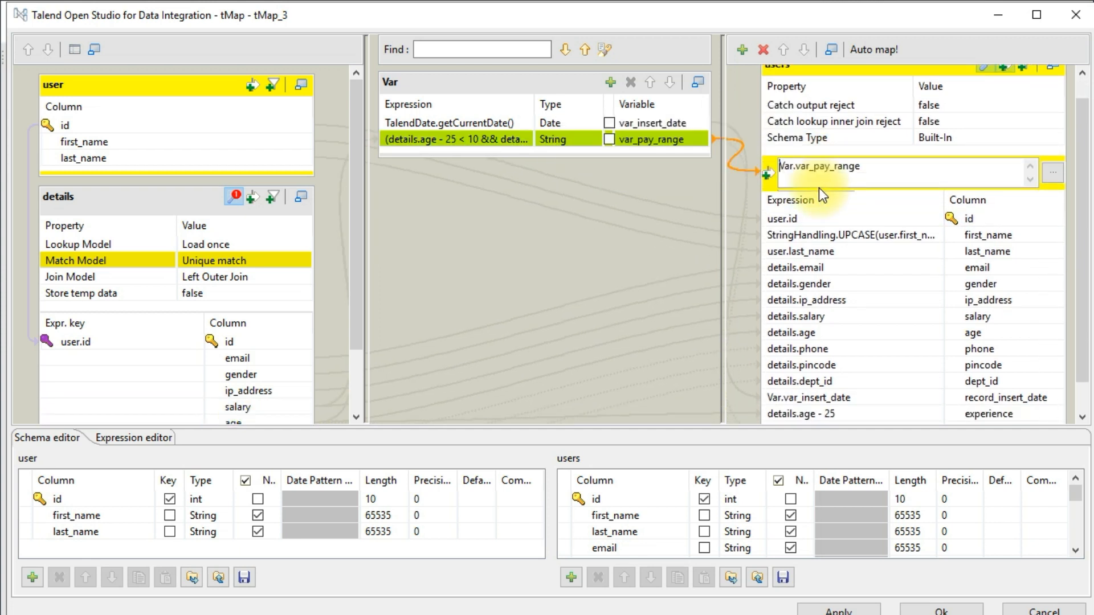
click(881, 167)
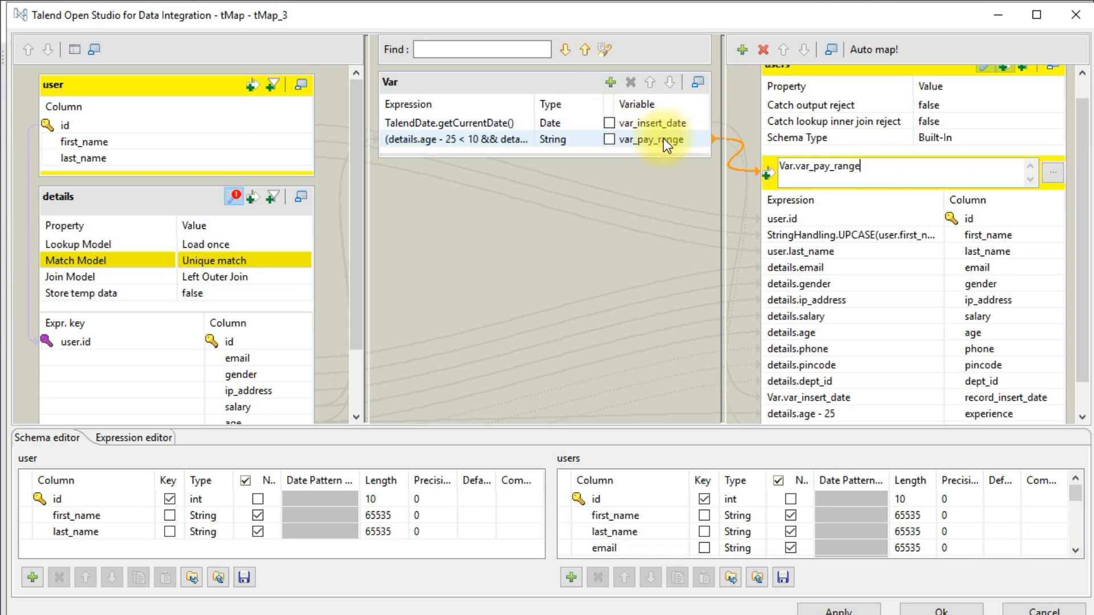
drag(853, 166, 774, 176)
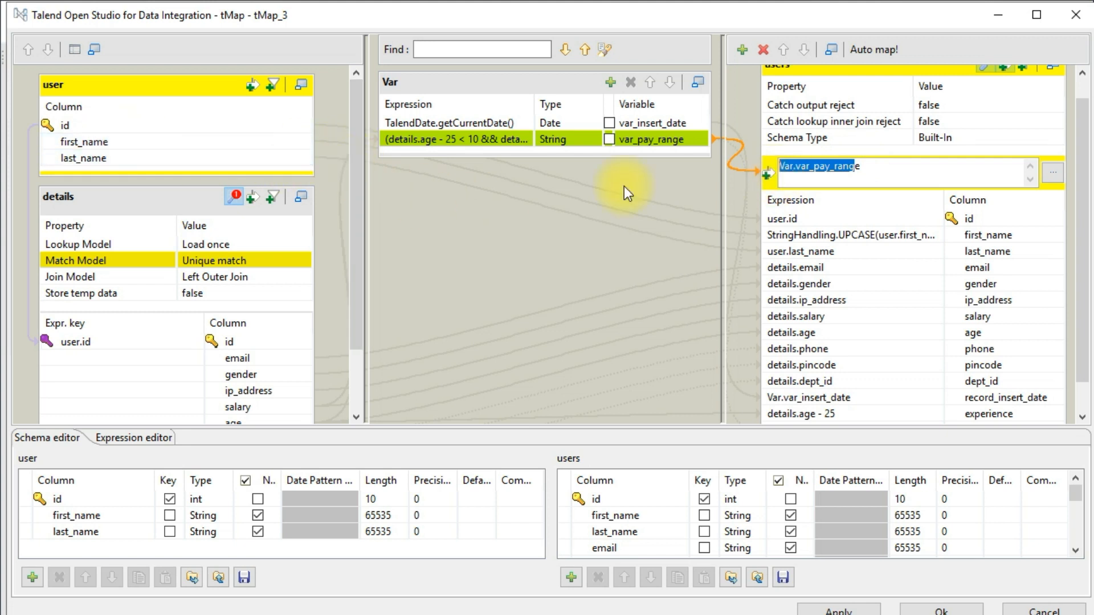
click(859, 171)
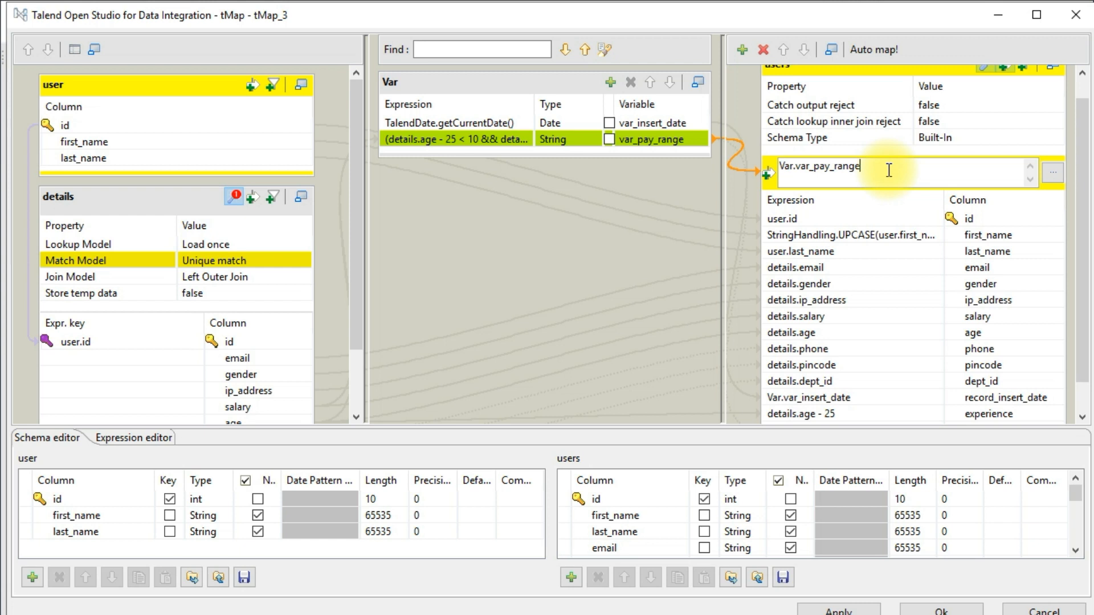
text(.equals("HIgh)
key(BackSpace)
key(BackSpace)
text(igh")
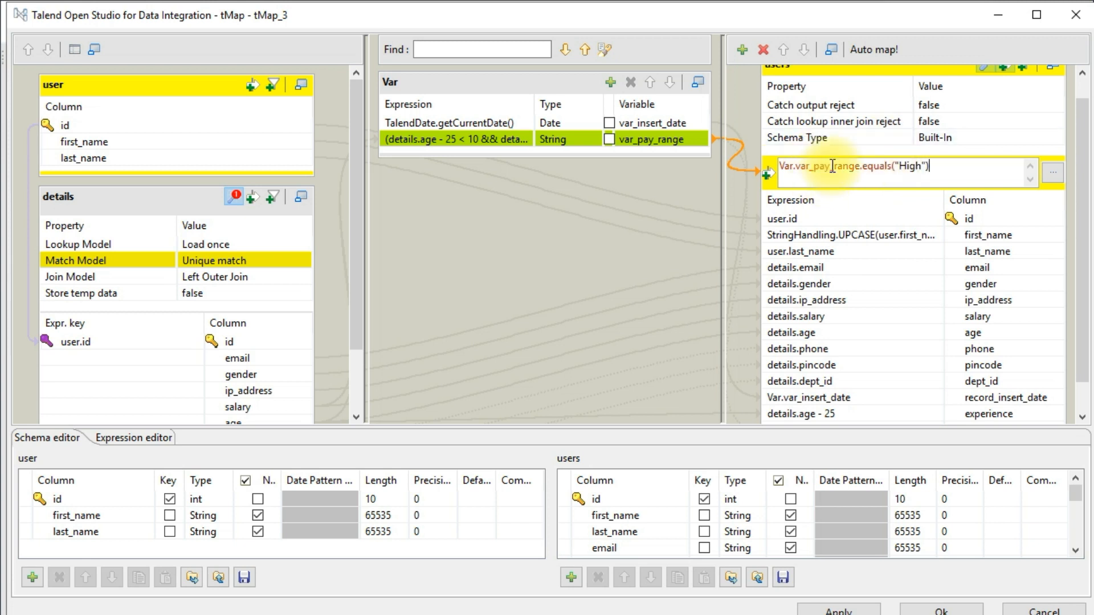
- Review the users output's filter expression, accept the tMap_3 mapping and save the job
double_click(878, 165)
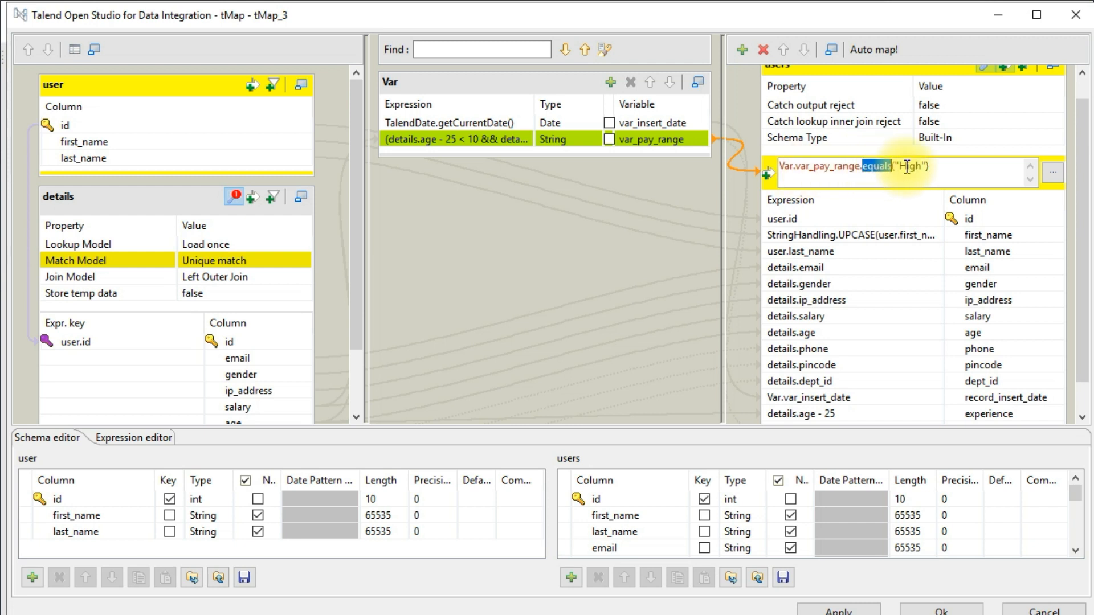
click(938, 166)
drag(925, 166, 775, 165)
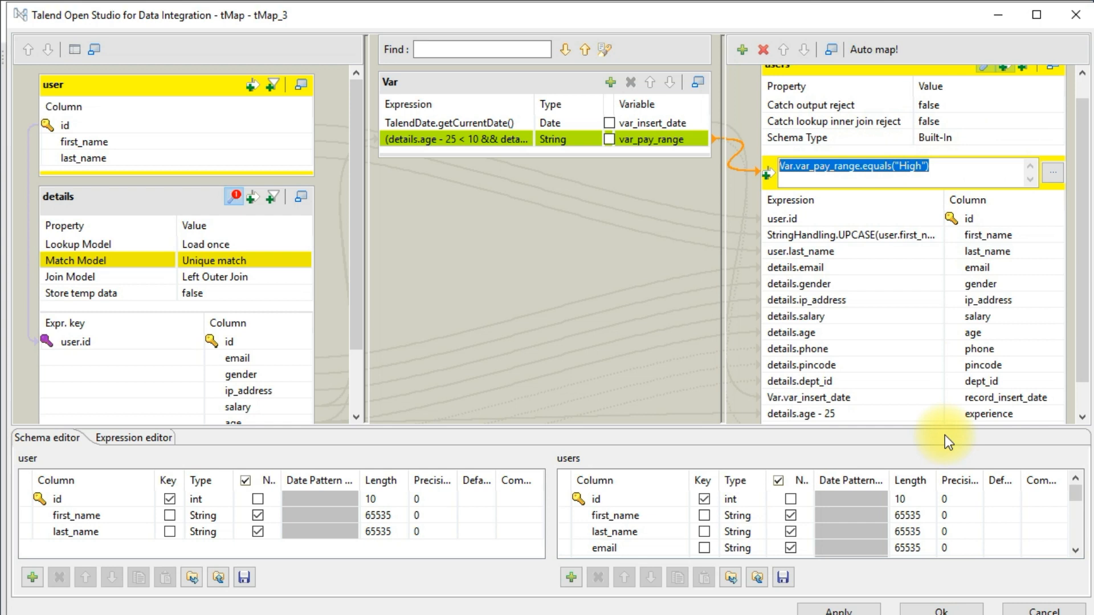
click(923, 605)
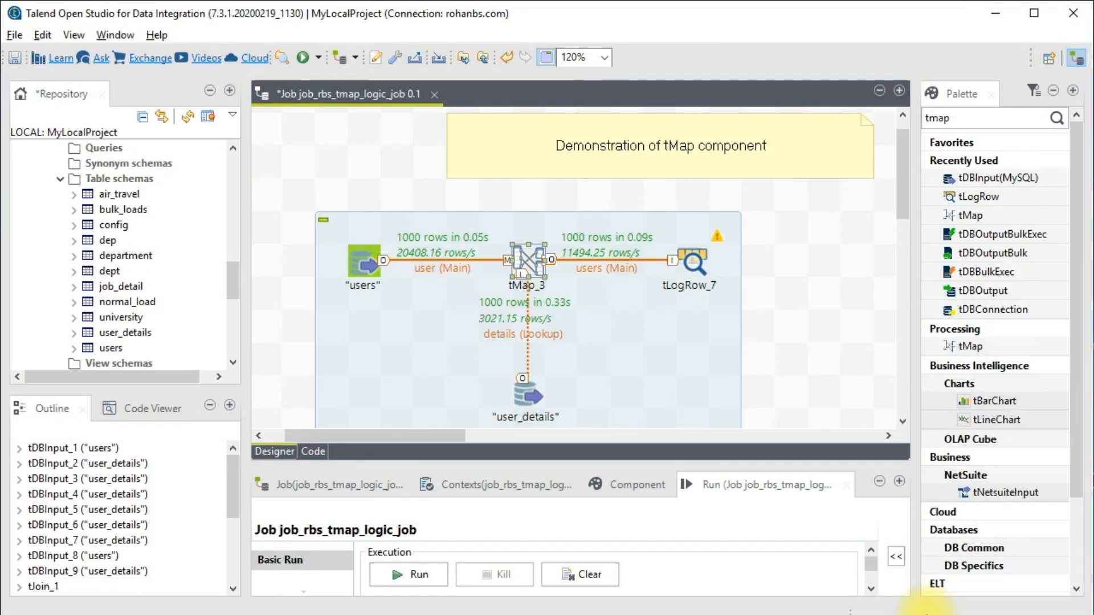
key(ctrl+s)
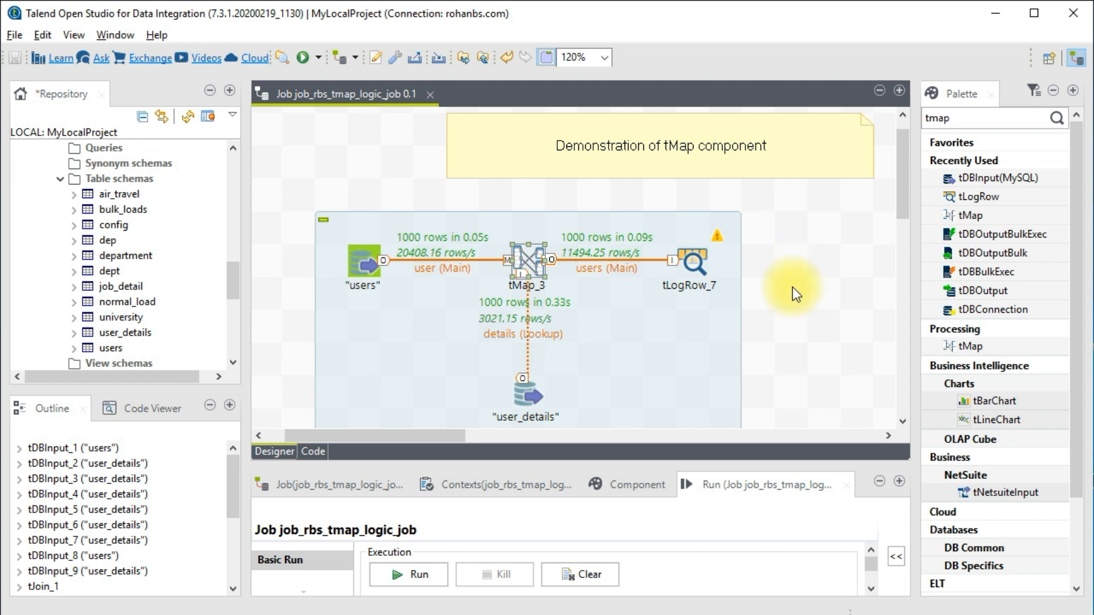
- Rerun the job, then inspect the users link's row count and the pay_range column of the first output rows
click(408, 578)
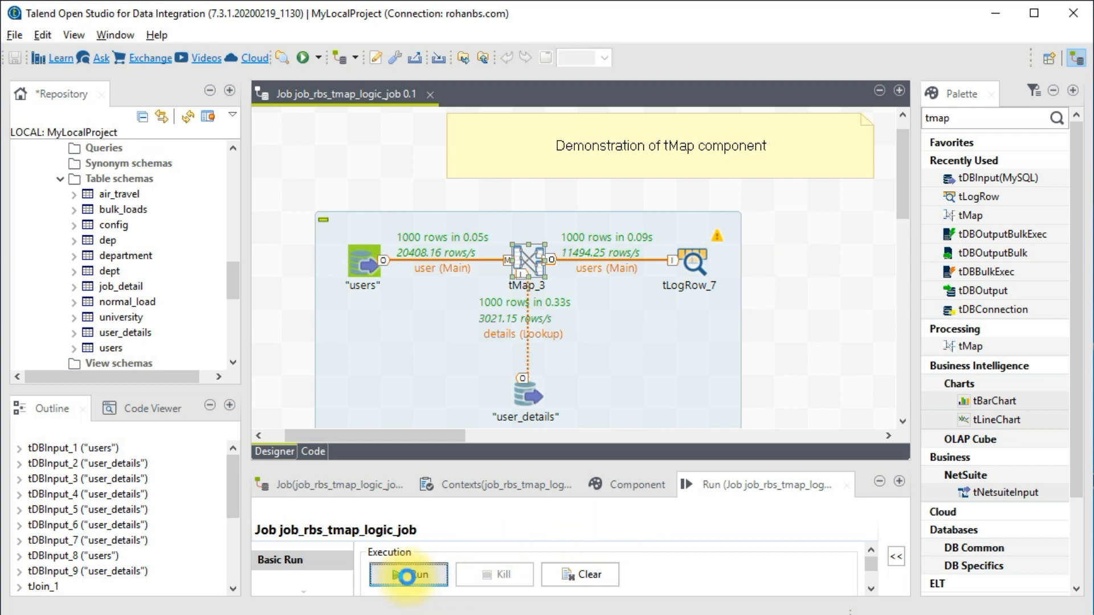
double_click(723, 485)
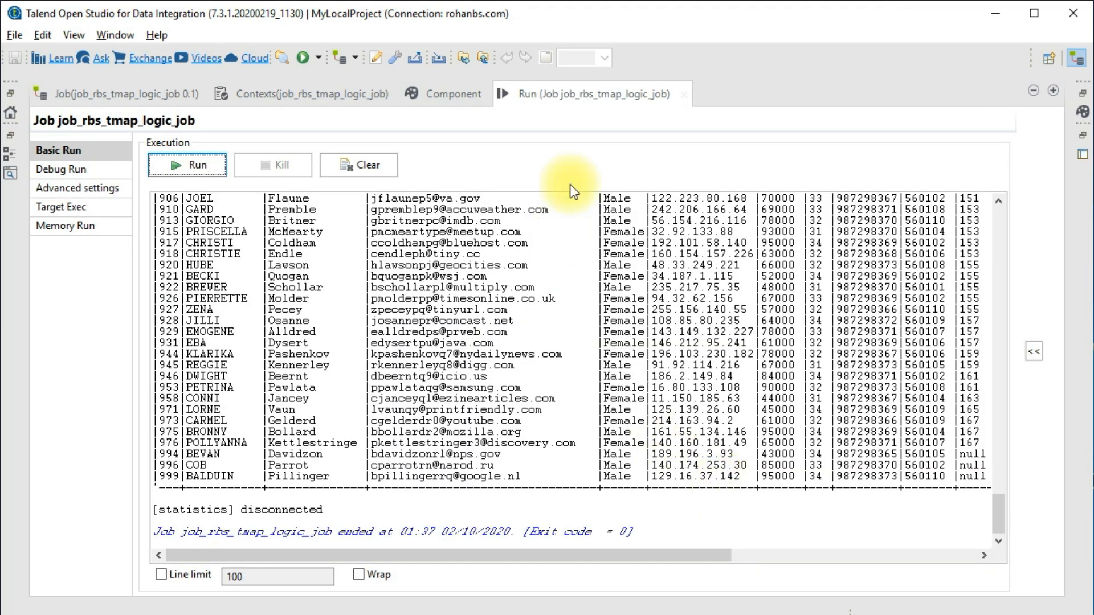
double_click(585, 102)
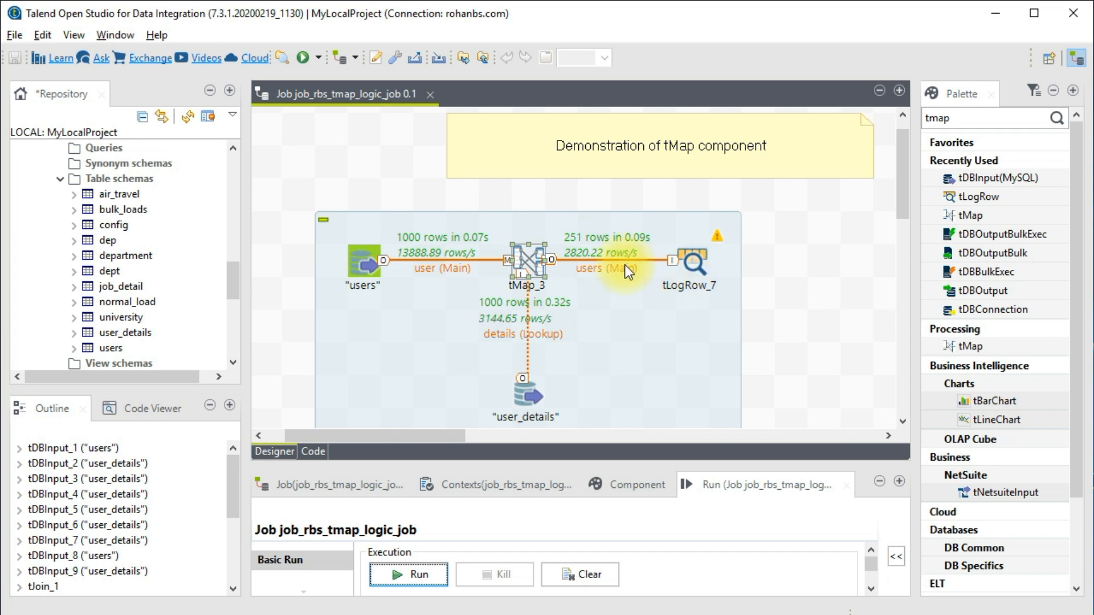
double_click(705, 483)
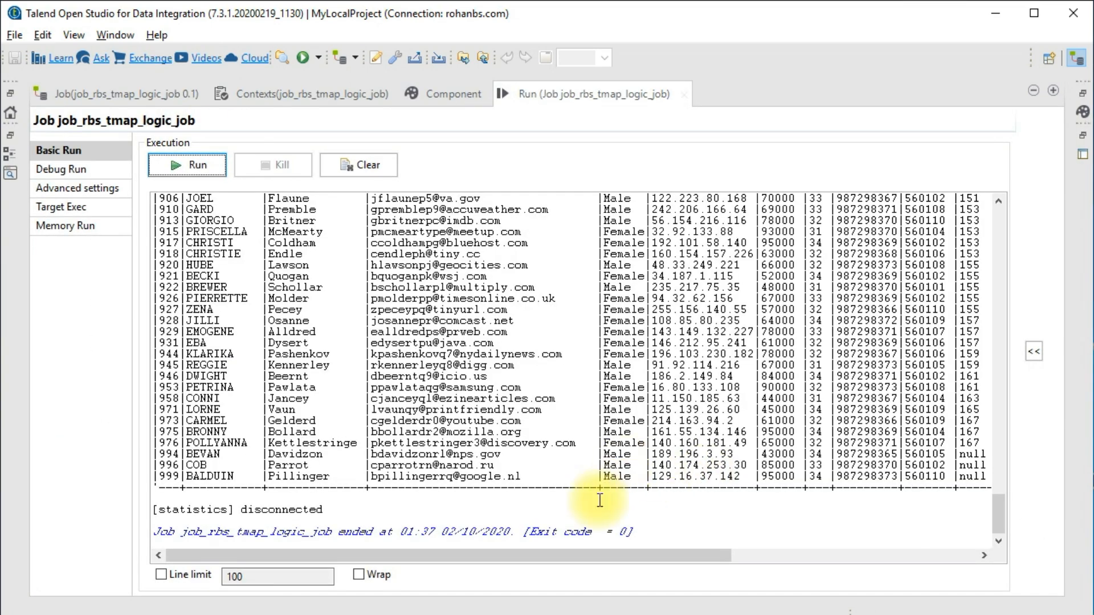
drag(572, 555, 994, 516)
drag(994, 451, 990, 189)
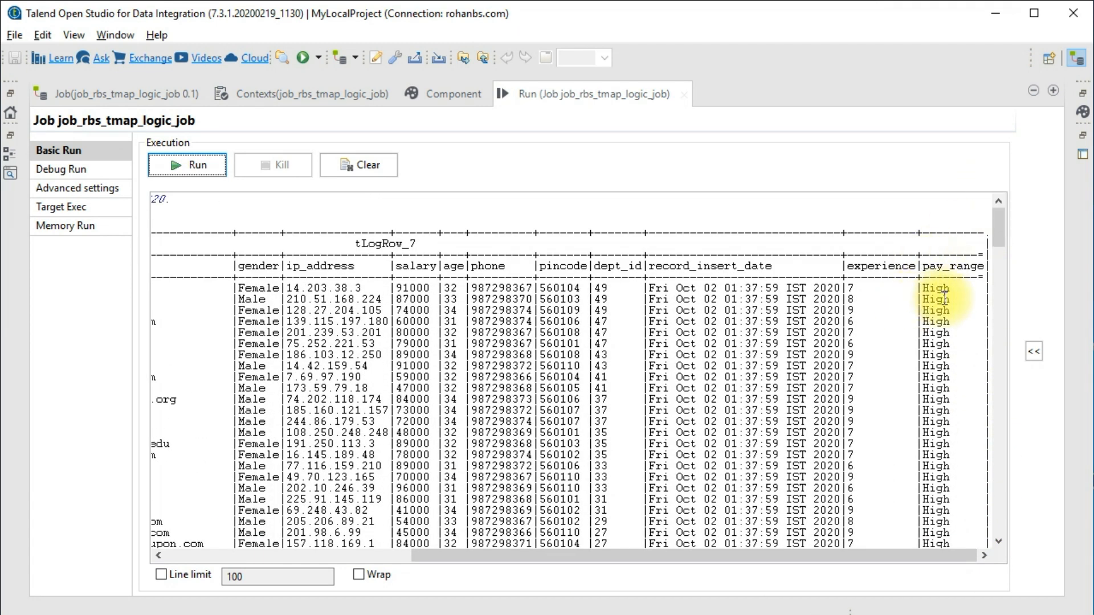
- Check the first output row's pay_range and salary values, then return to the job design
drag(949, 288, 936, 288)
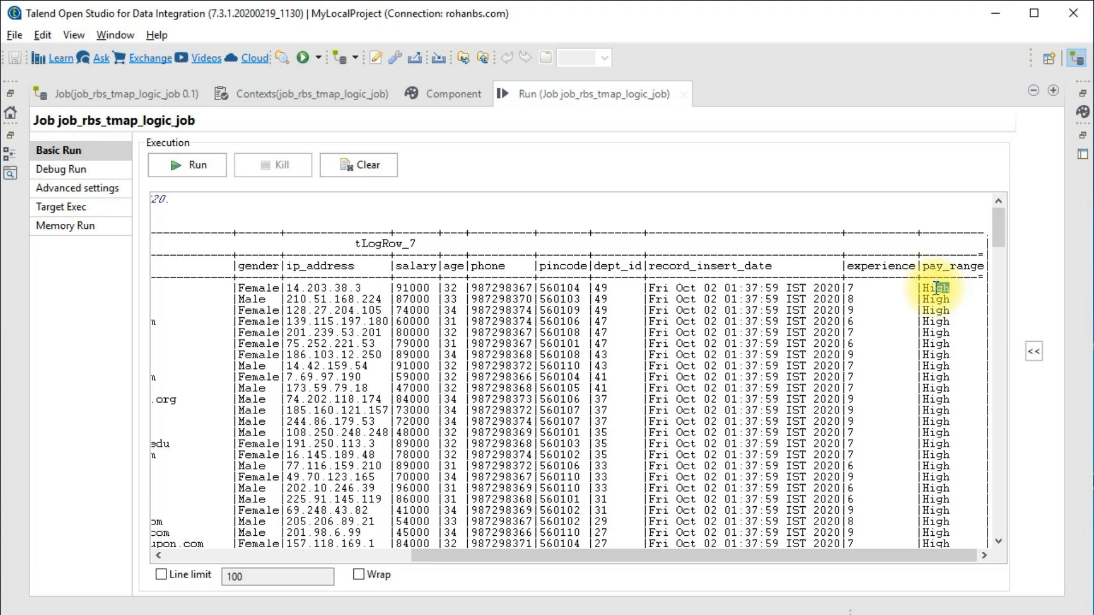
click(854, 286)
double_click(412, 288)
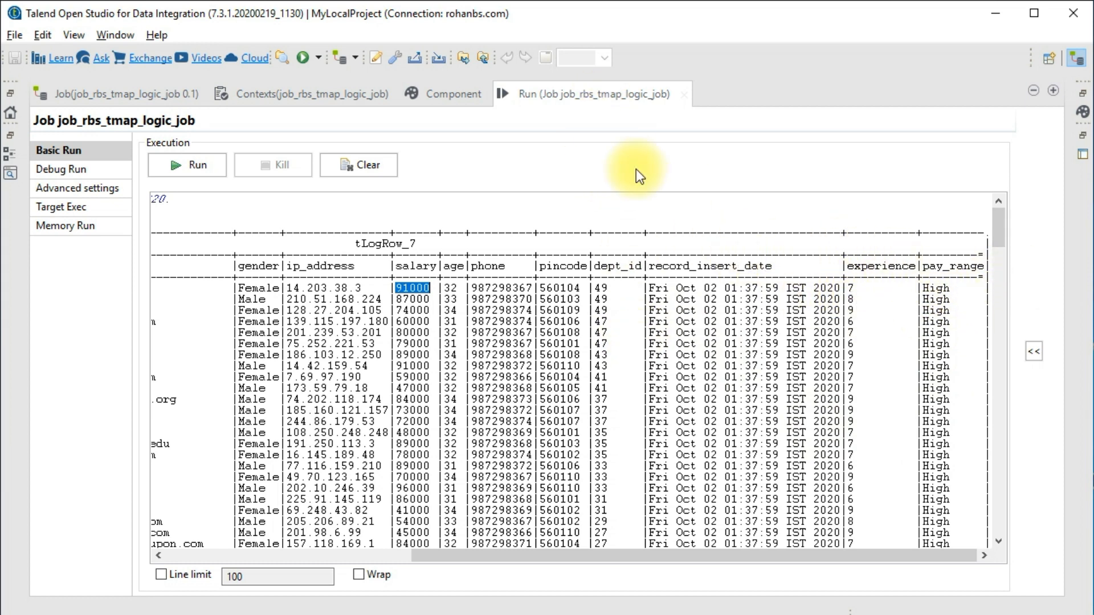
double_click(580, 93)
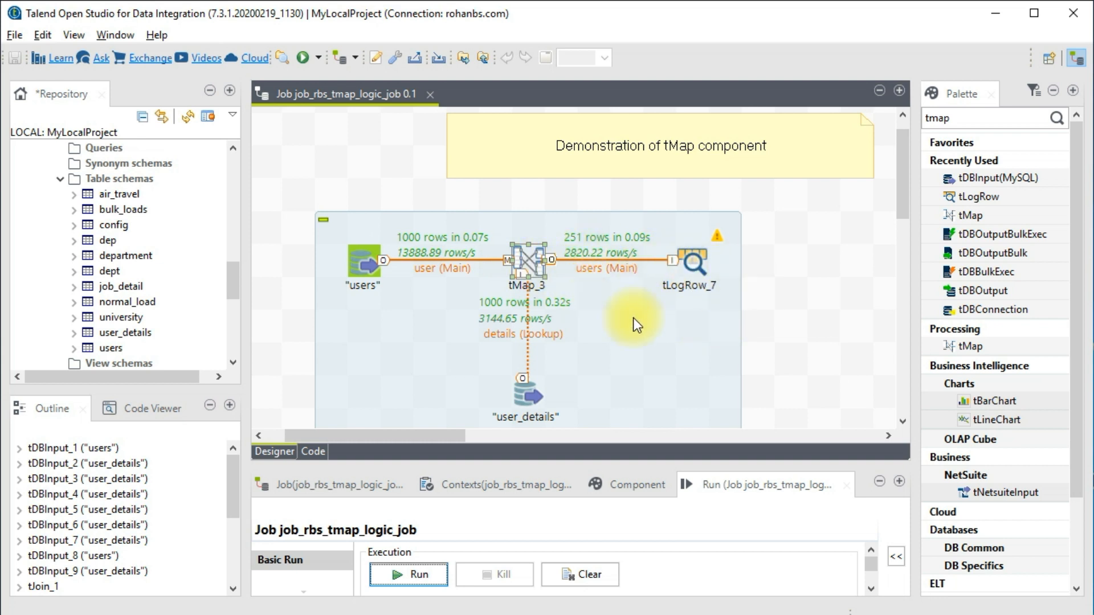
- Open the tMap_3 mapping editor, collapse the users output and add a new output named user_high_pay
double_click(533, 261)
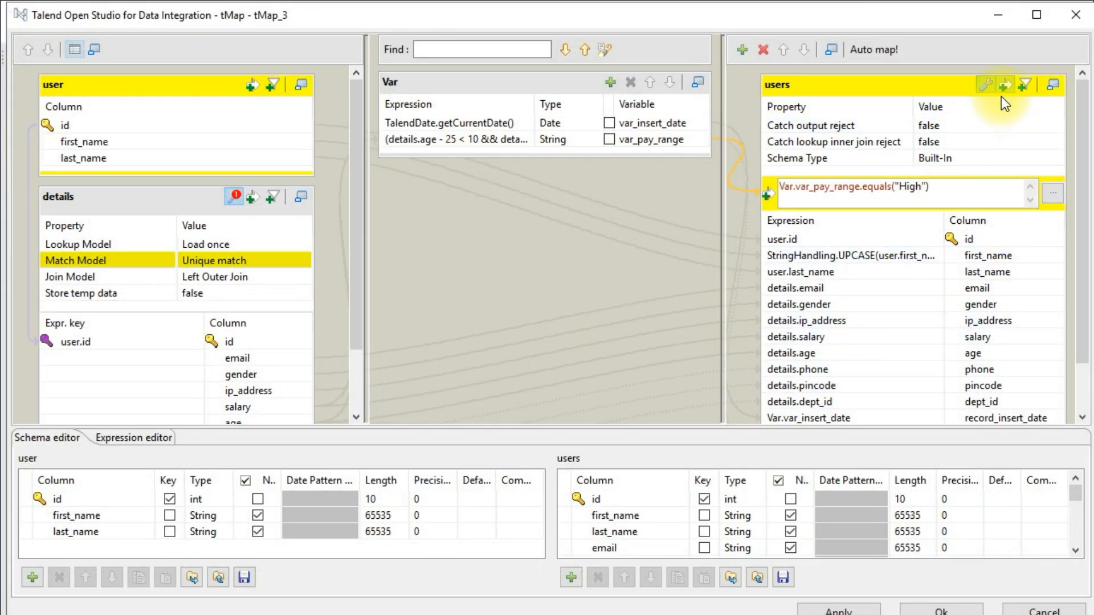
click(1052, 85)
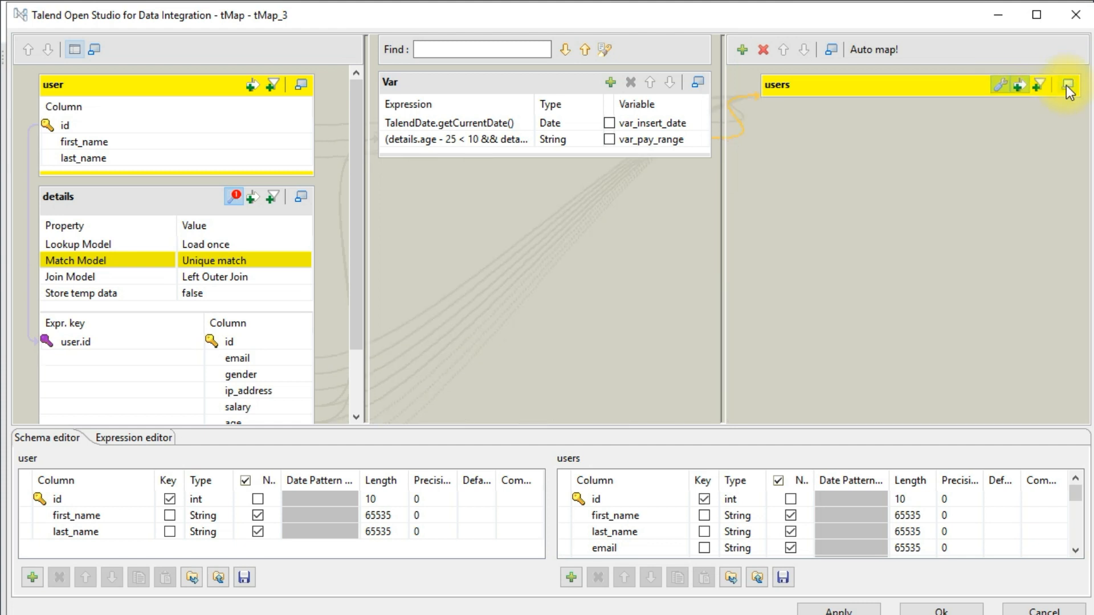
click(1062, 87)
click(1061, 86)
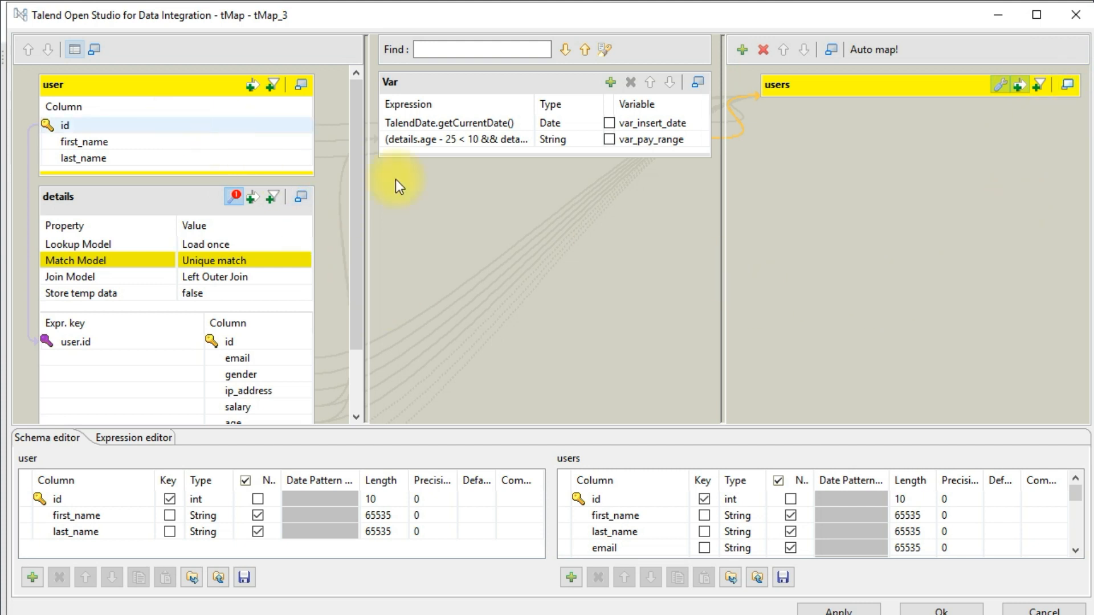
click(742, 51)
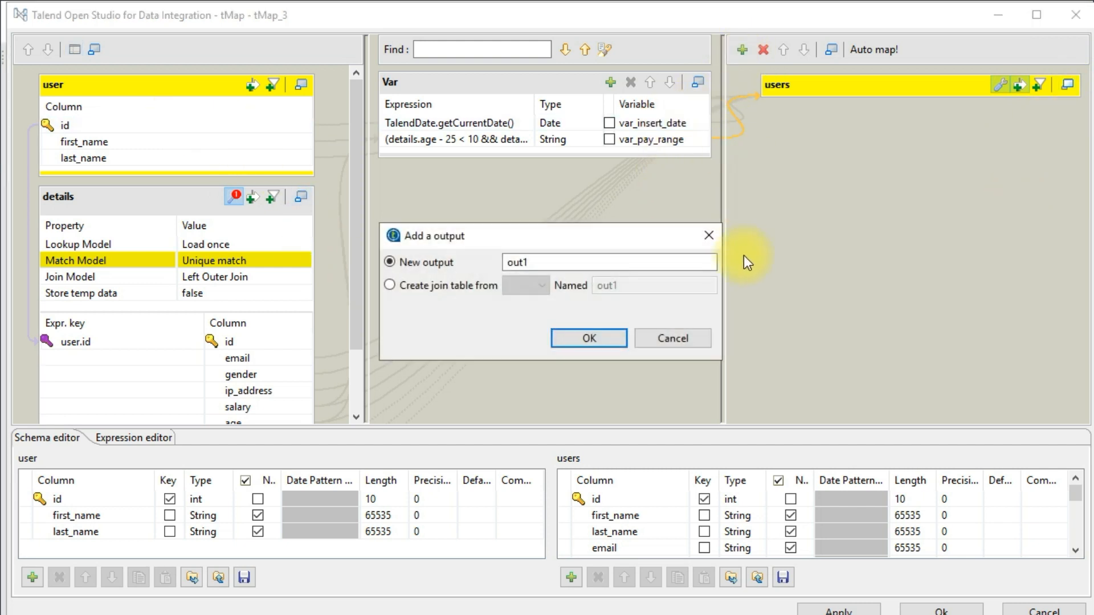
double_click(522, 263)
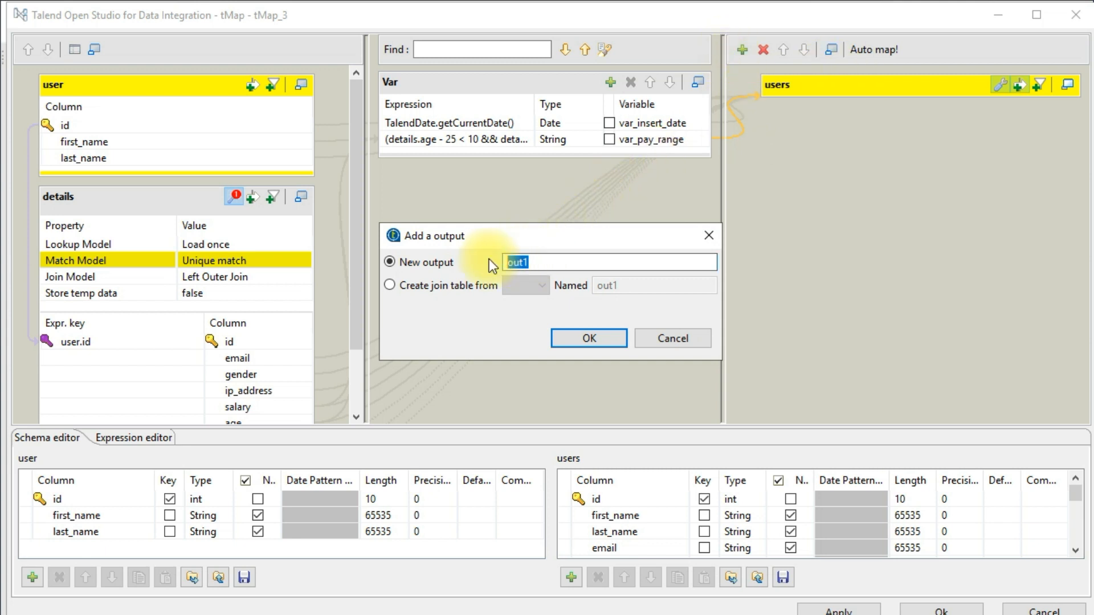
text(user_high_pay)
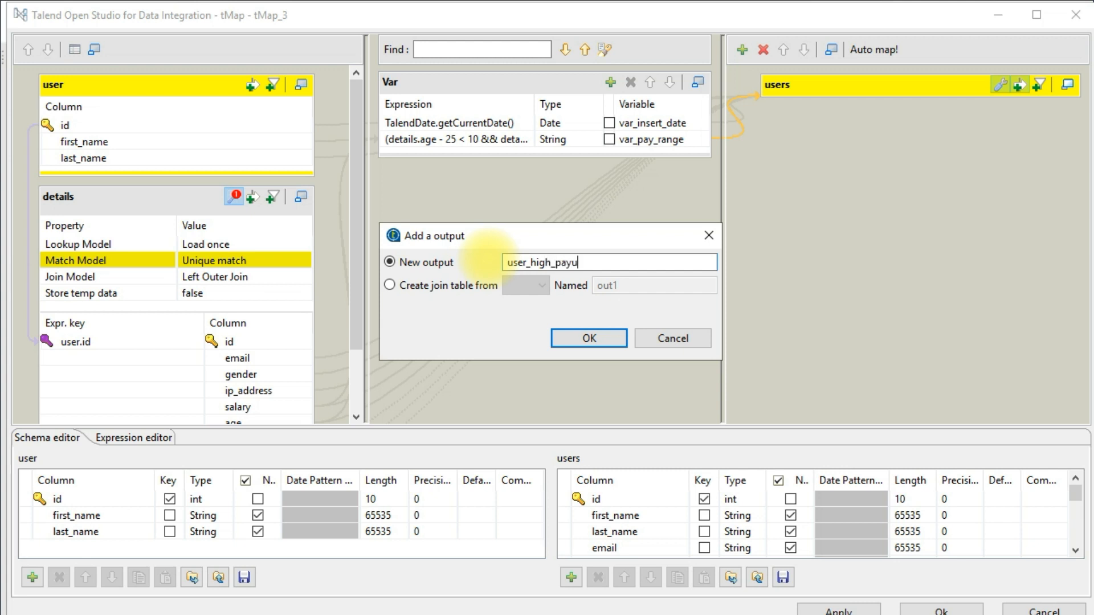
click(580, 340)
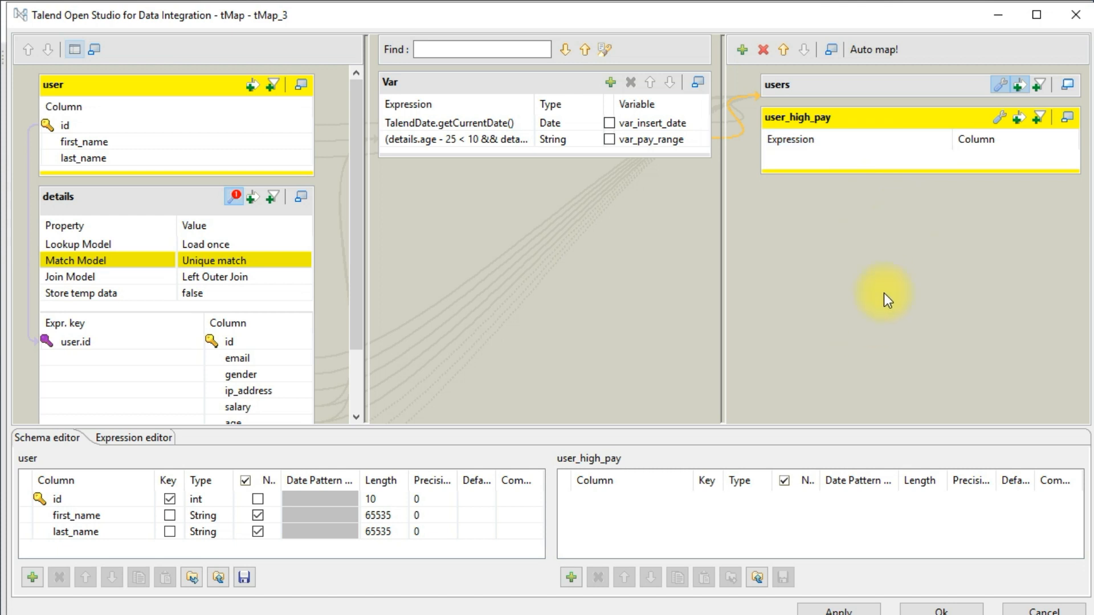
- Map user id, first_name and last_name, details email and salary, and var_pay_range into the user_high_pay output, and accept the mapping
click(114, 126)
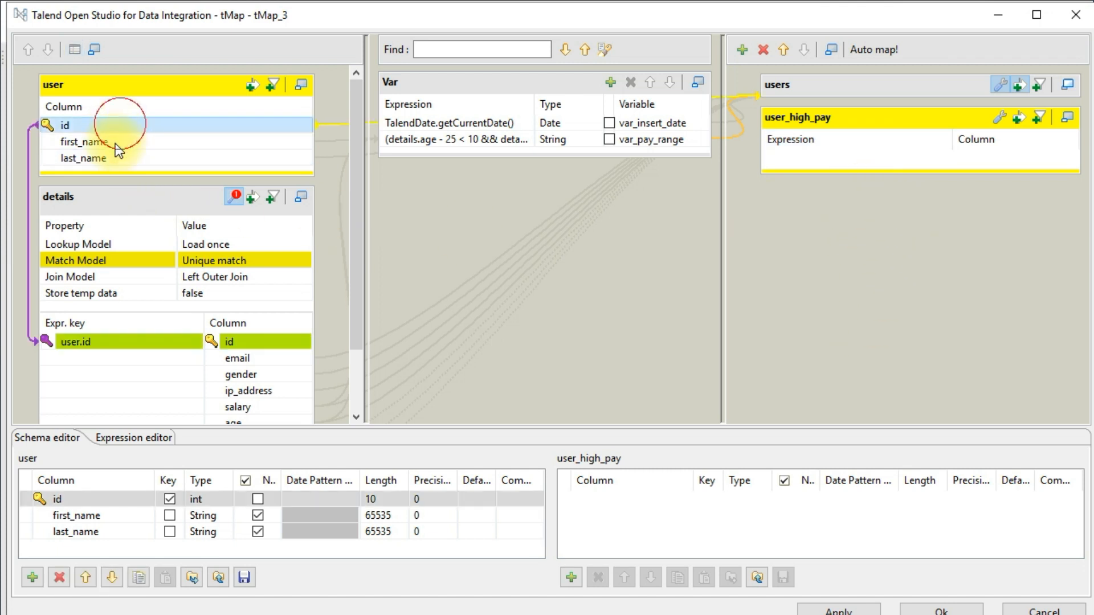
shift+click(115, 157)
drag(145, 141, 781, 152)
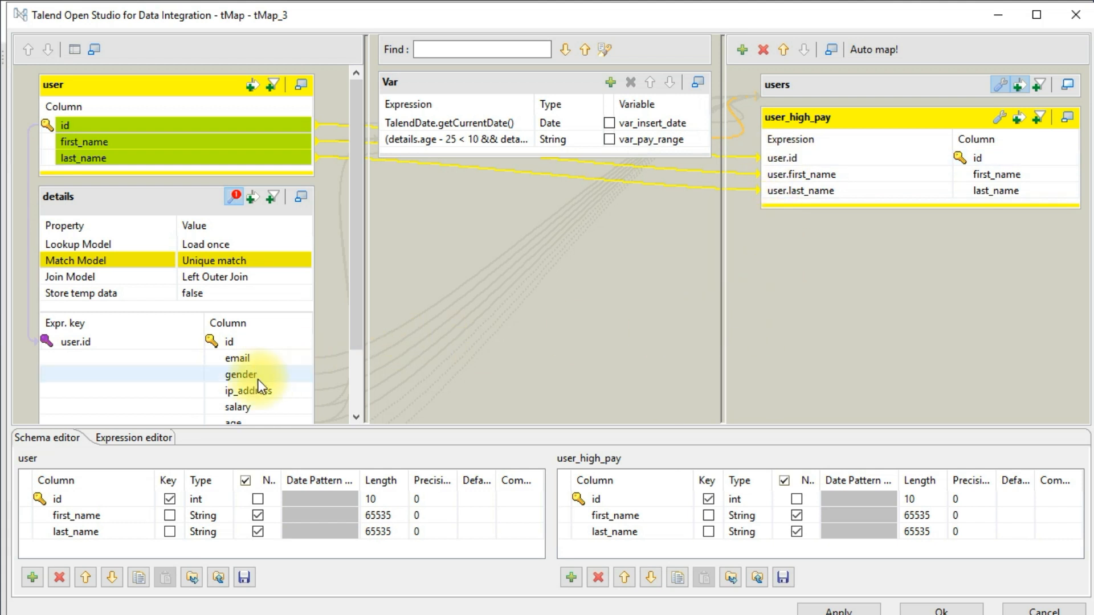
scroll(241, 392, down, 3)
drag(243, 308, 795, 204)
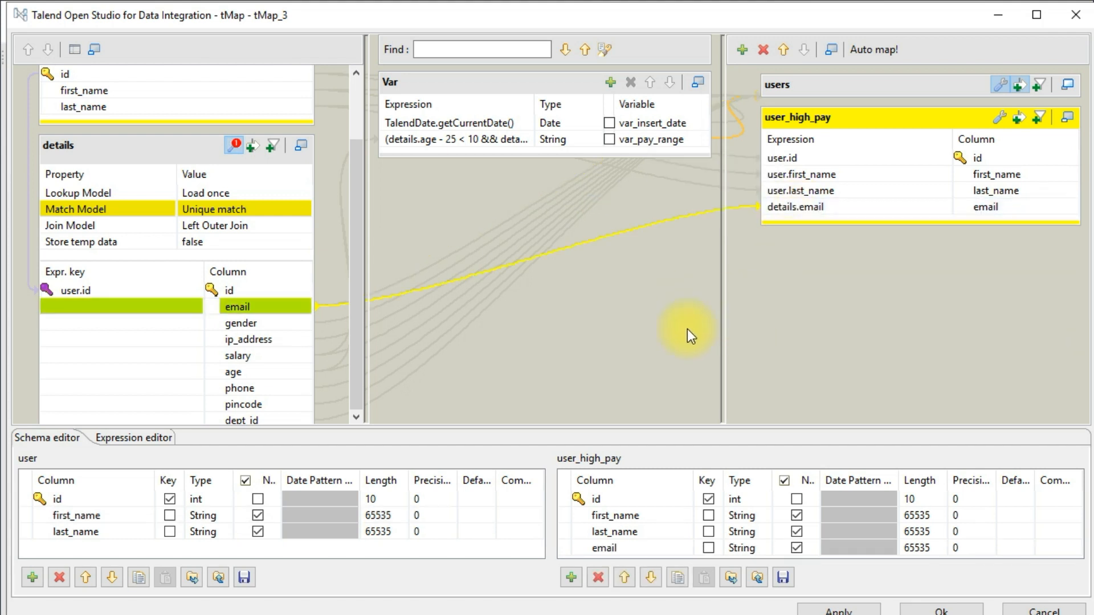
scroll(243, 370, down, 2)
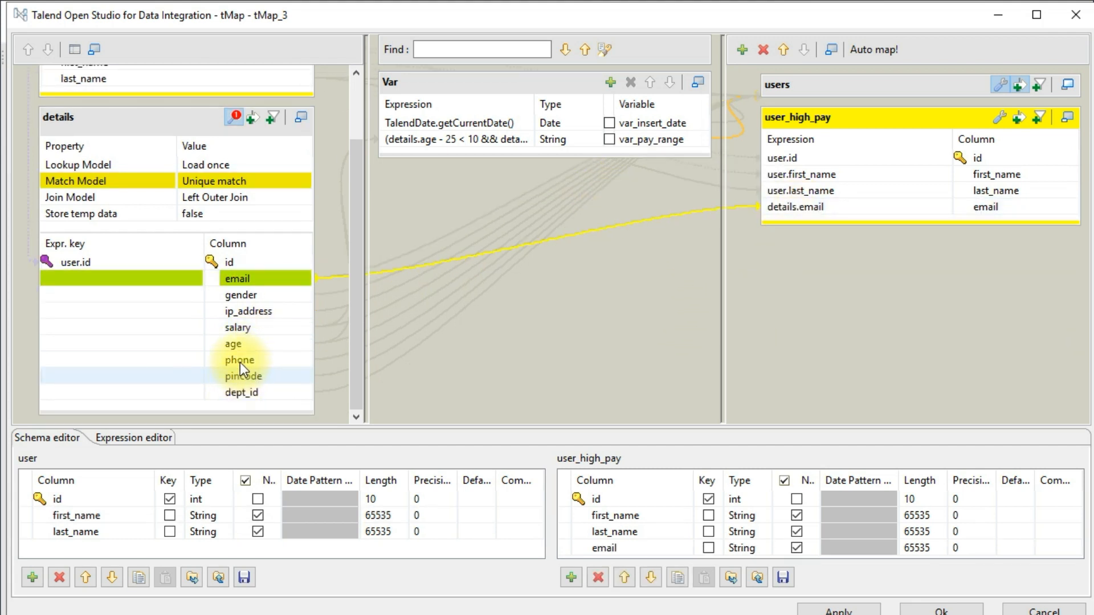
drag(246, 329, 781, 218)
drag(644, 139, 783, 231)
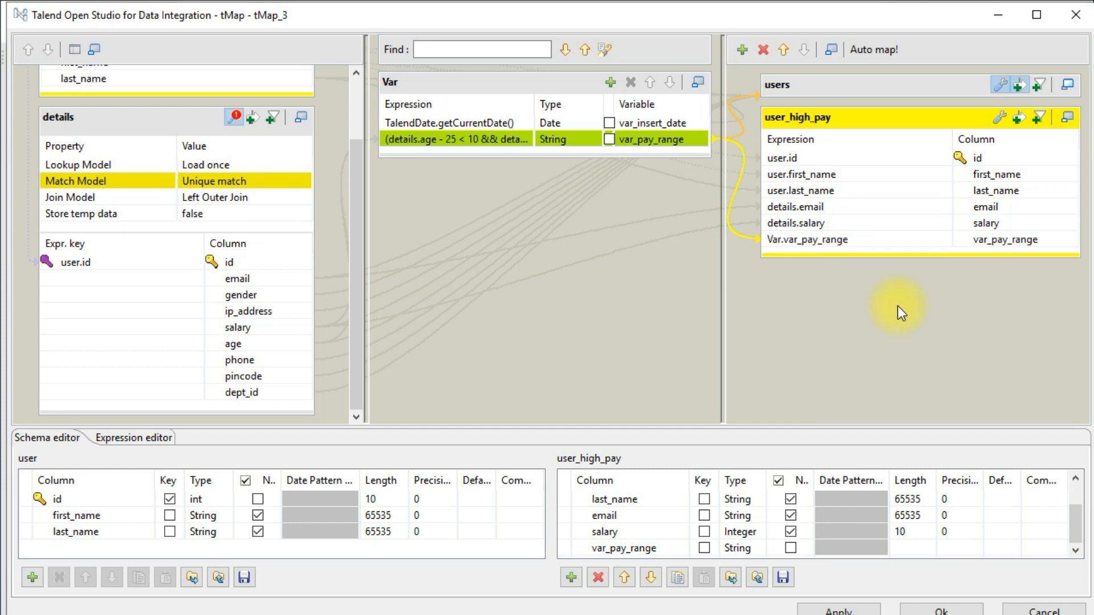
click(942, 611)
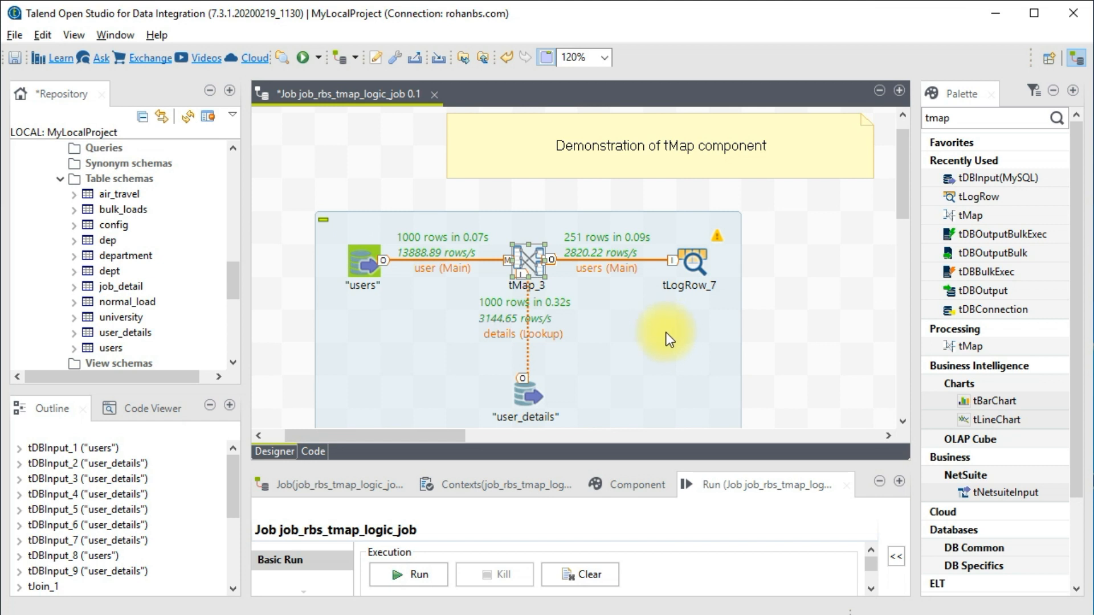
- Connect tMap_3's user_high_pay row to a new tLogRow component placed below tLogRow_7
right_click(523, 259)
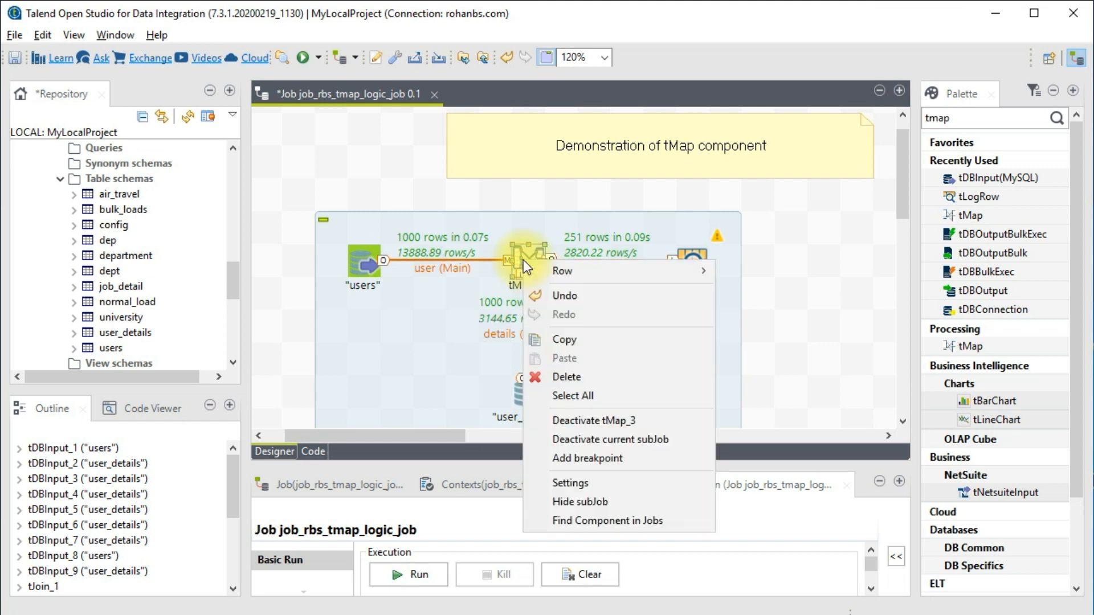
mouse_move(579, 272)
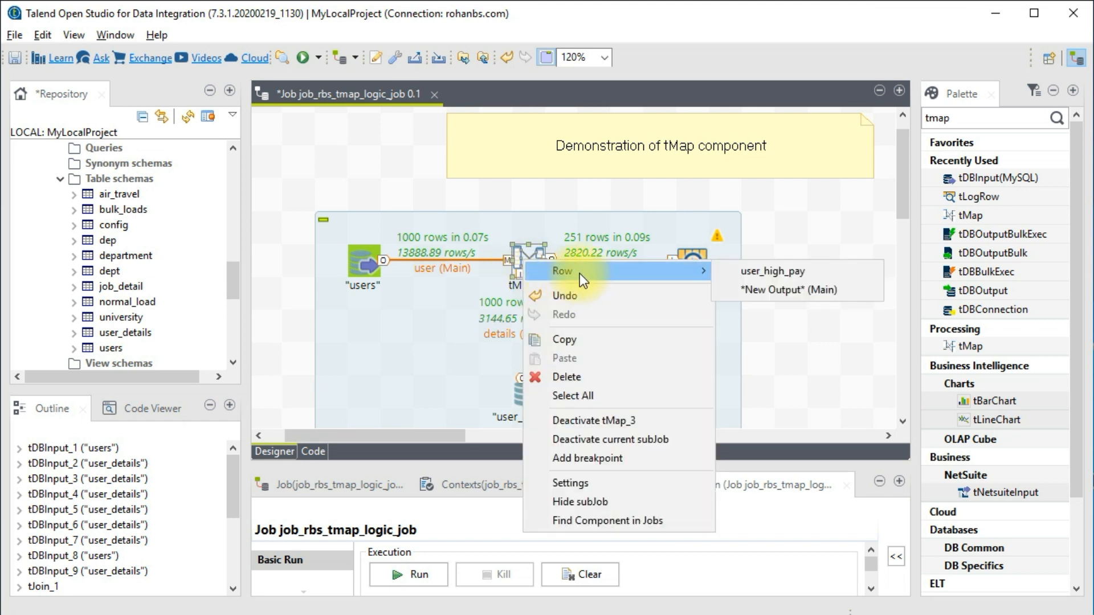
click(751, 273)
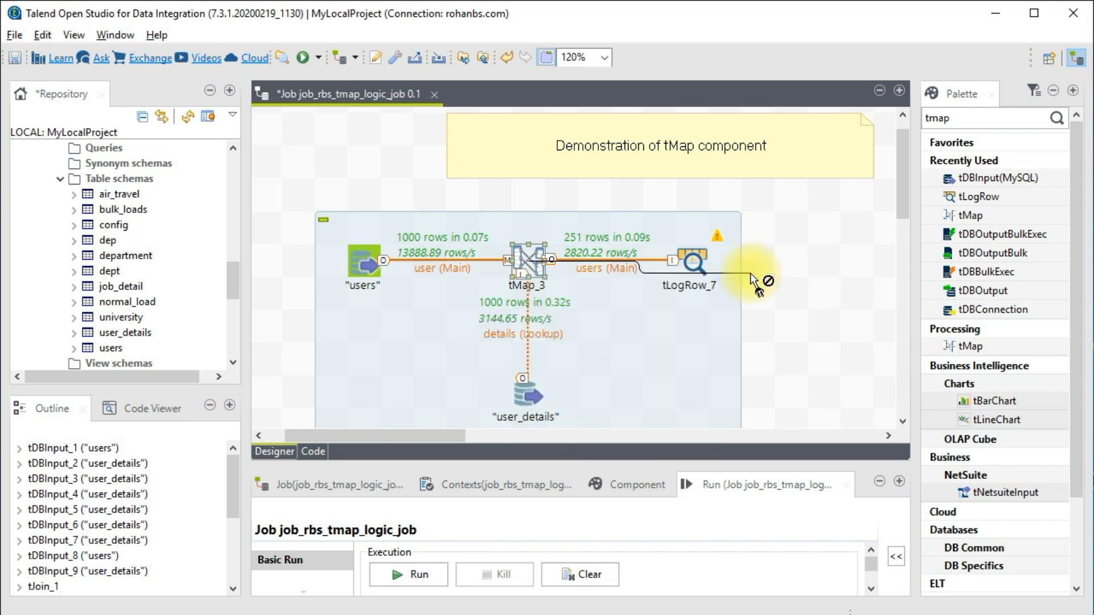
click(787, 359)
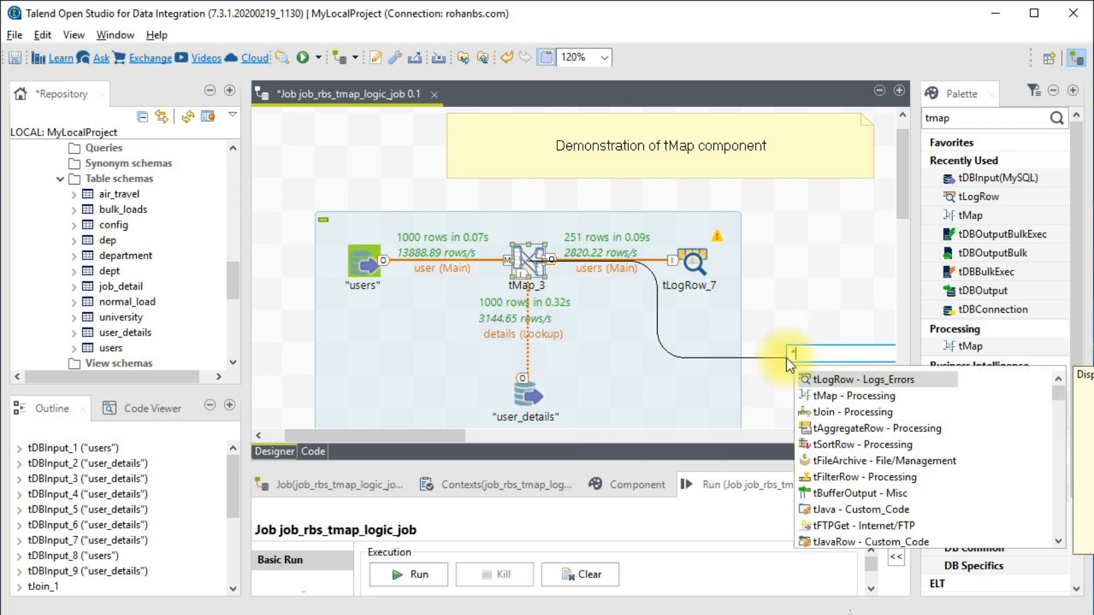
double_click(823, 381)
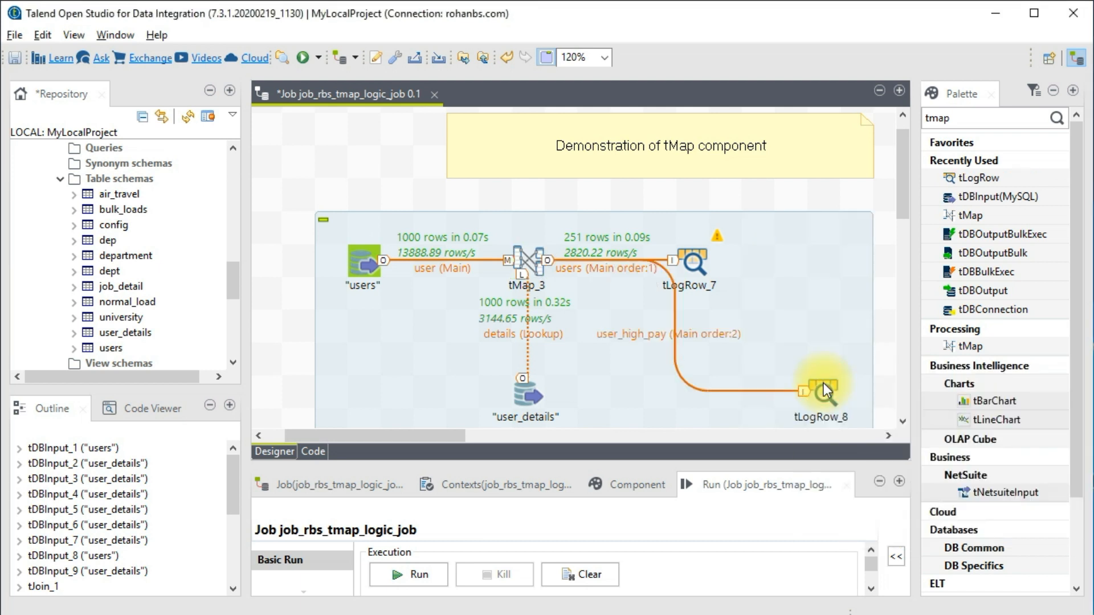
- Stack tLogRow_7 and tLogRow_8 in one column beside tMap_3, one above the other, and save the job
drag(818, 388, 745, 391)
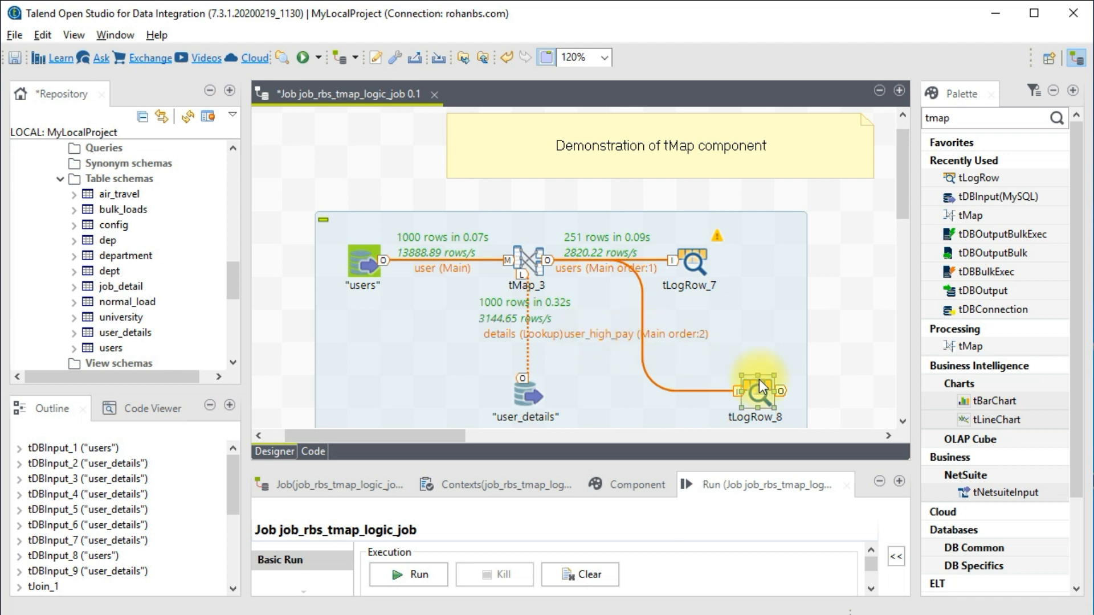
drag(759, 388, 802, 384)
drag(694, 257, 773, 212)
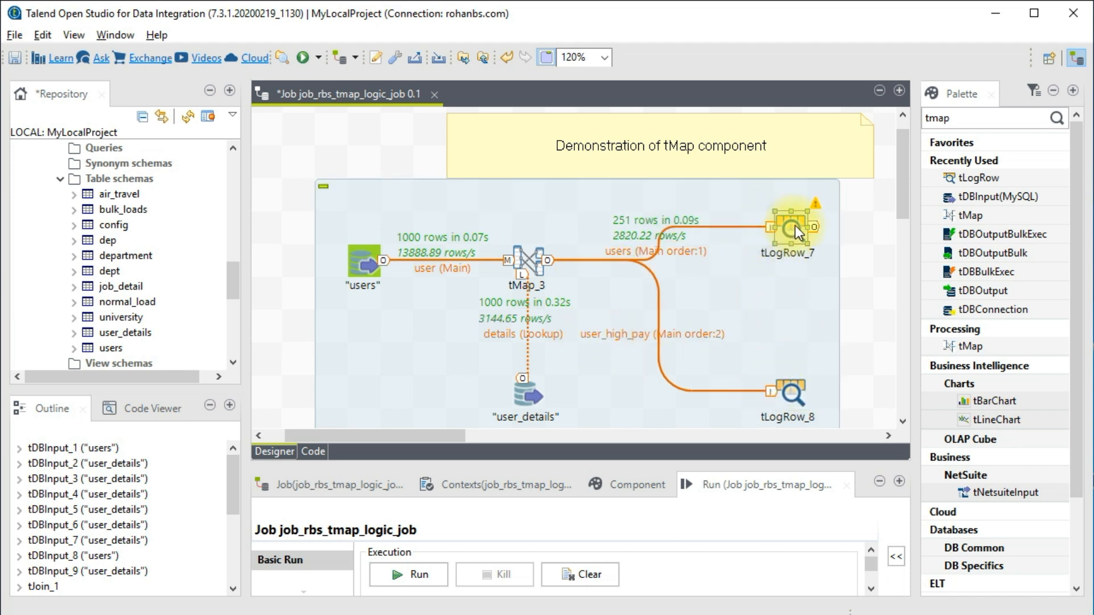
drag(794, 394, 793, 297)
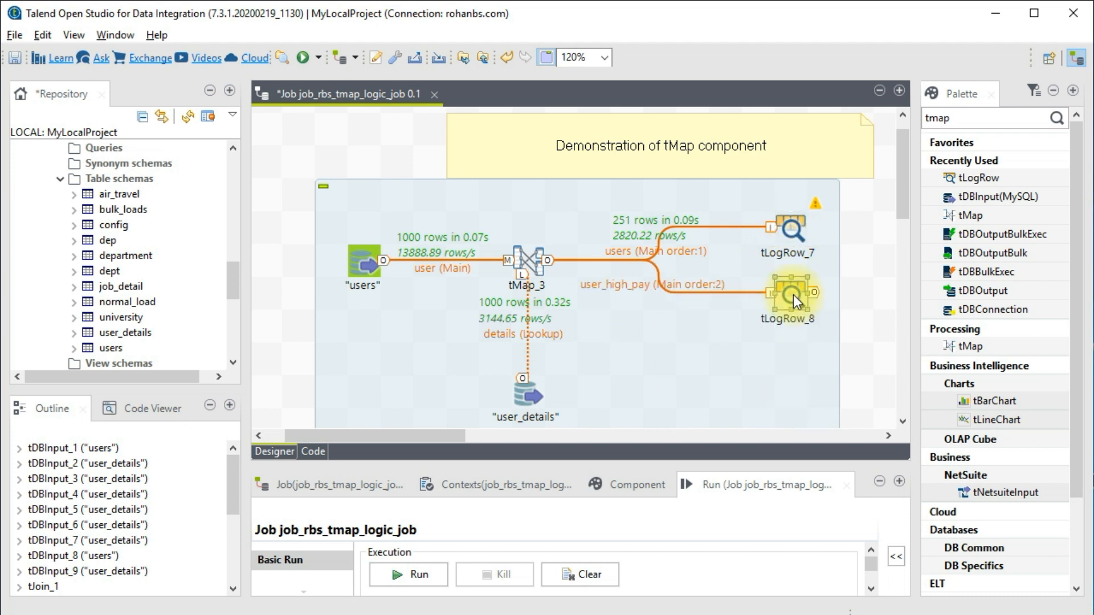
key(ctrl+s)
- Sync the columns of tLogRow_8 with its incoming user_high_pay row and save the job
double_click(794, 296)
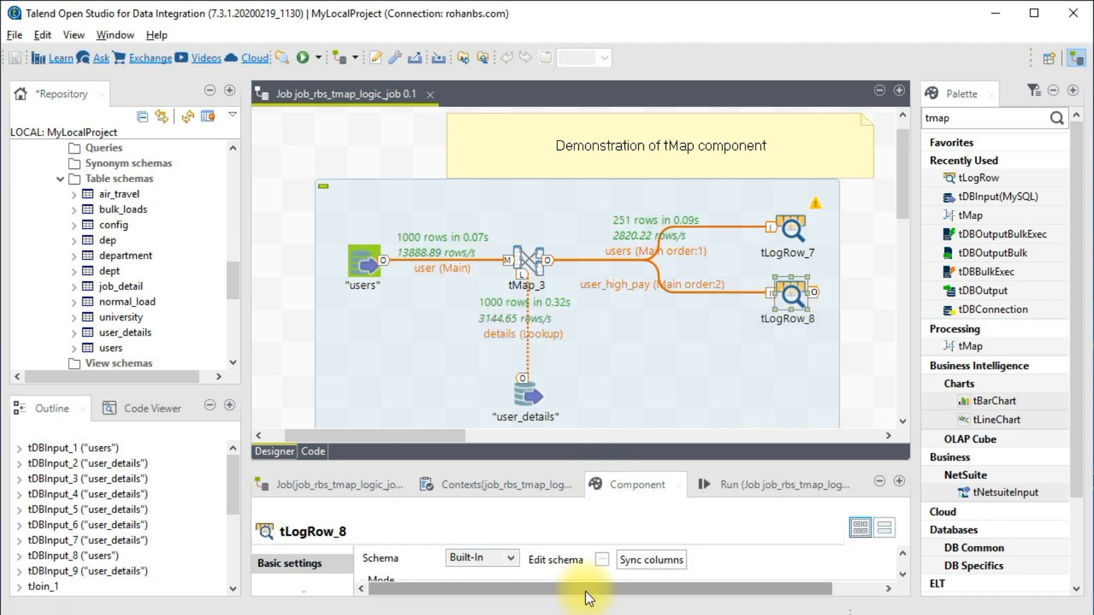
click(651, 561)
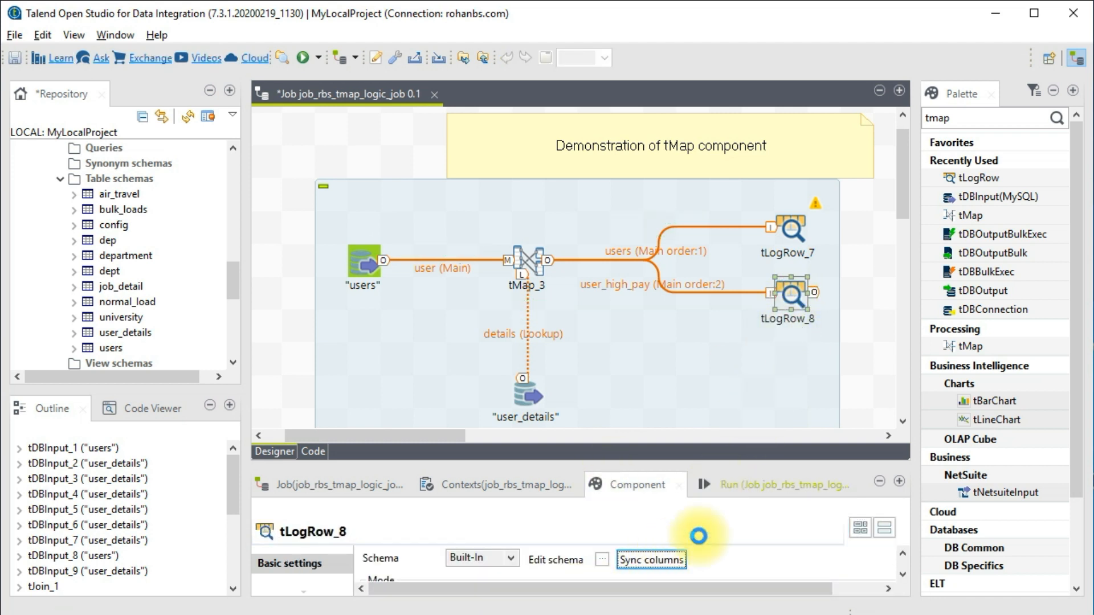
key(ctrl+s)
- Clear the console and rerun the job, then move tLogRow_8 further down to read both output links' row counts
click(741, 486)
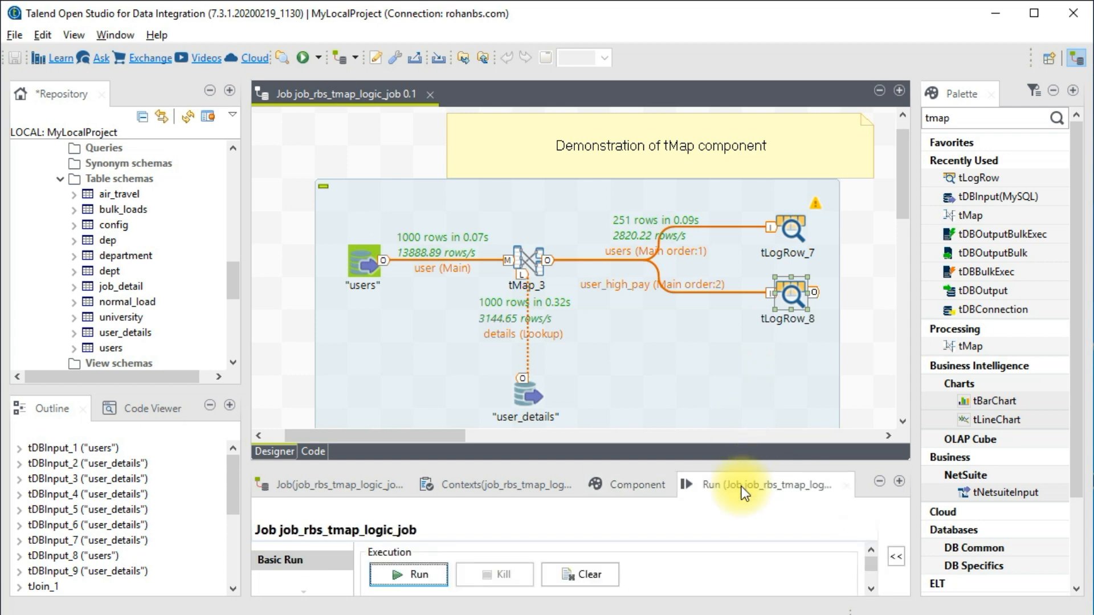
double_click(742, 485)
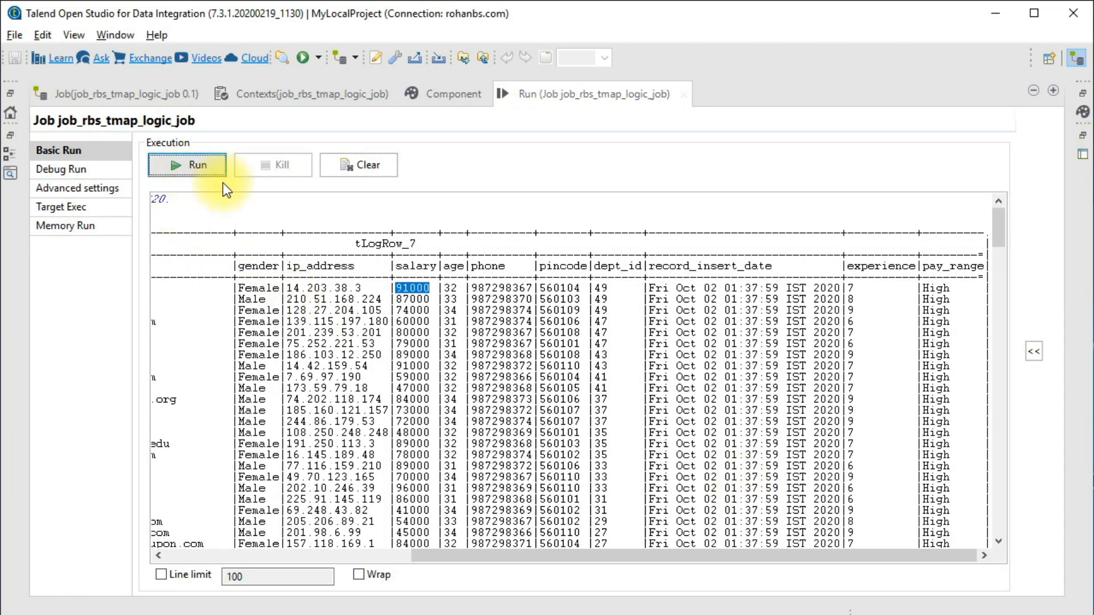
click(376, 164)
click(173, 159)
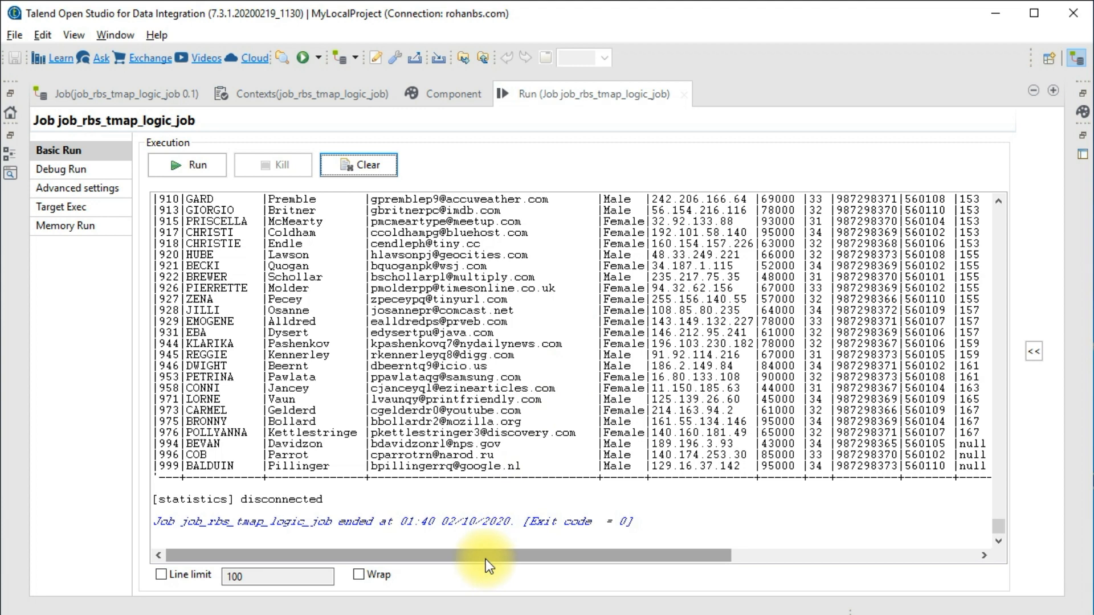
scroll(490, 496, up, 4)
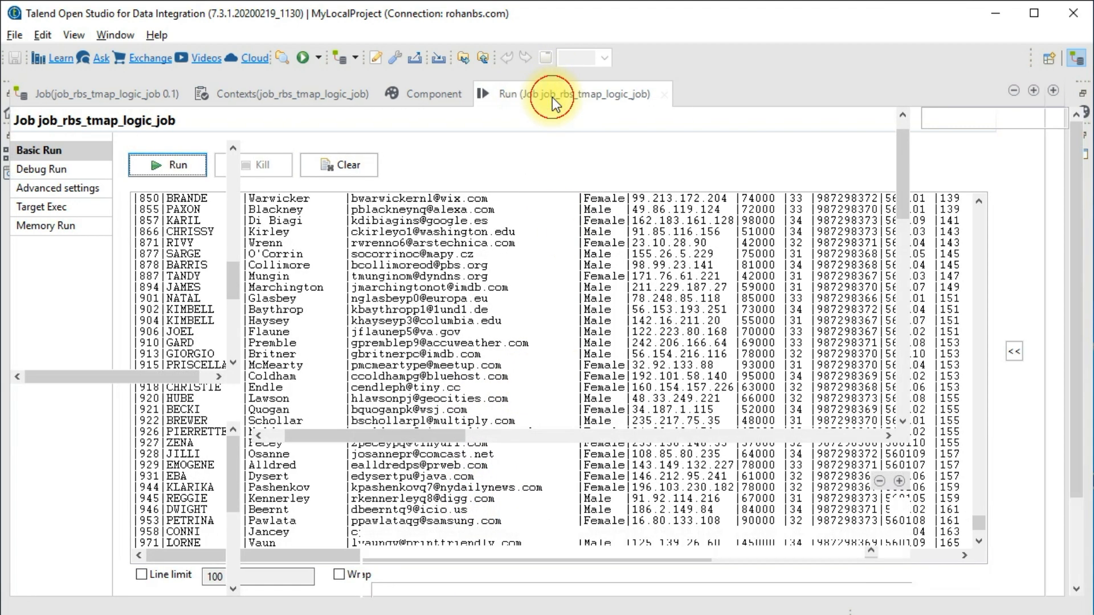
double_click(552, 95)
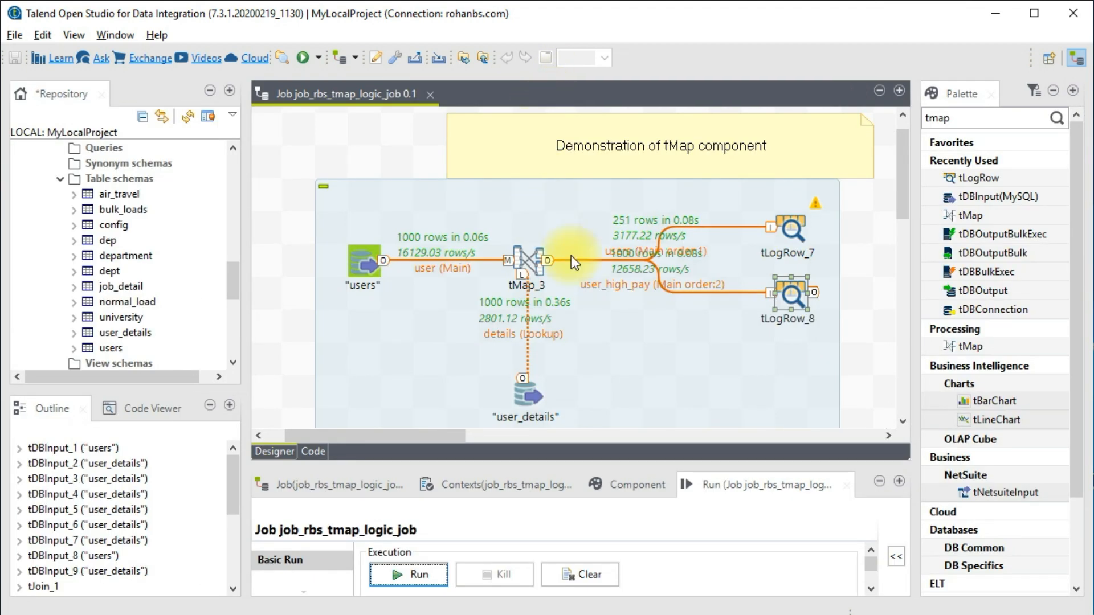
drag(792, 294, 792, 349)
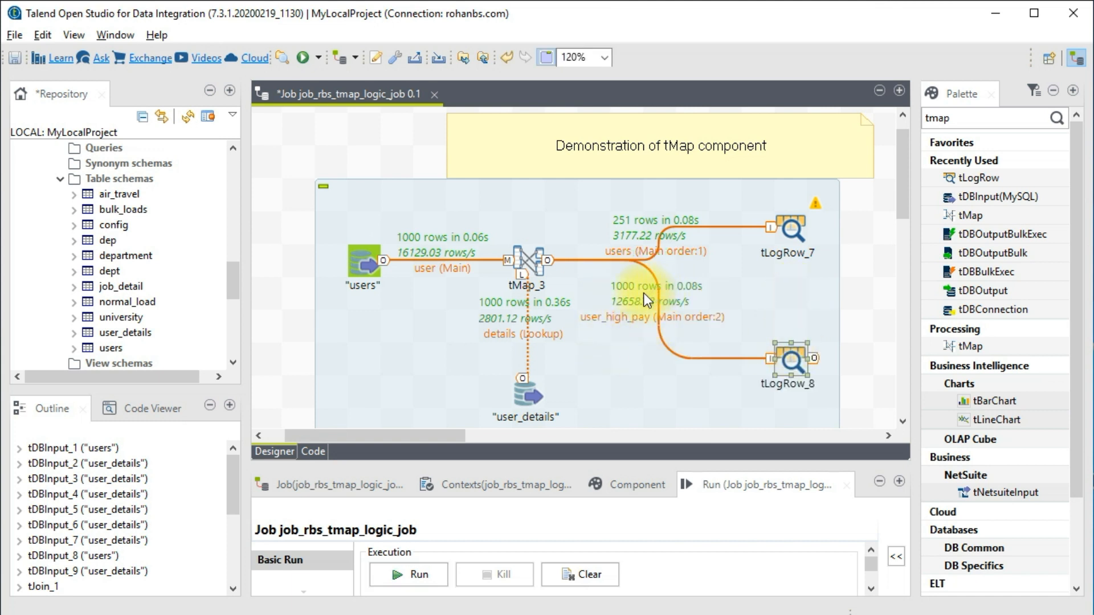
- Reopen the tMap_3 mapping, hide the users output's property settings, and copy its filter expression before clearing it
click(522, 258)
double_click(521, 258)
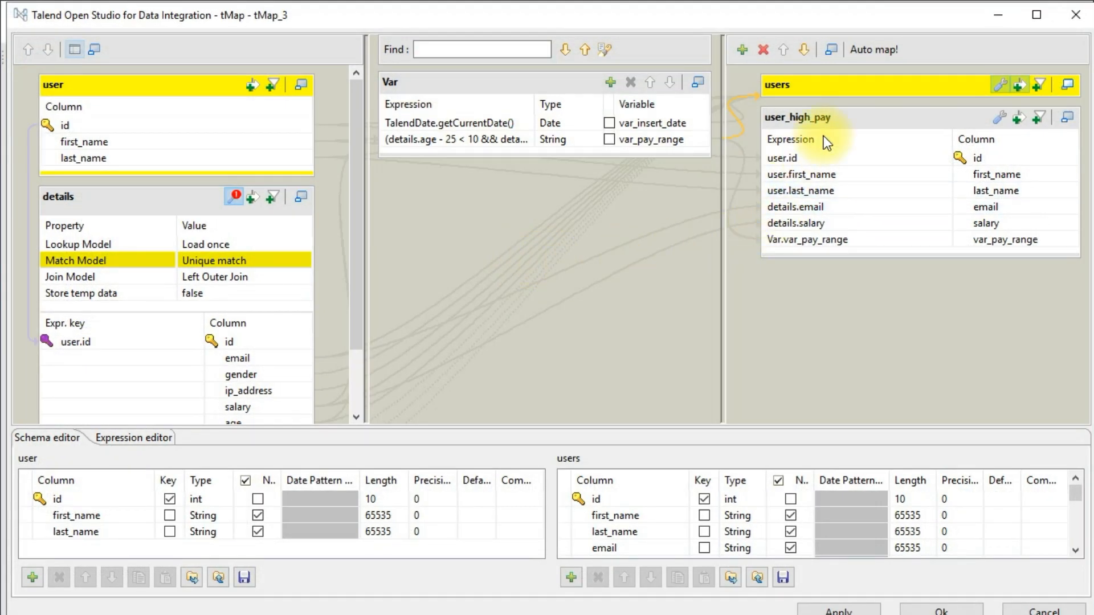
click(1001, 86)
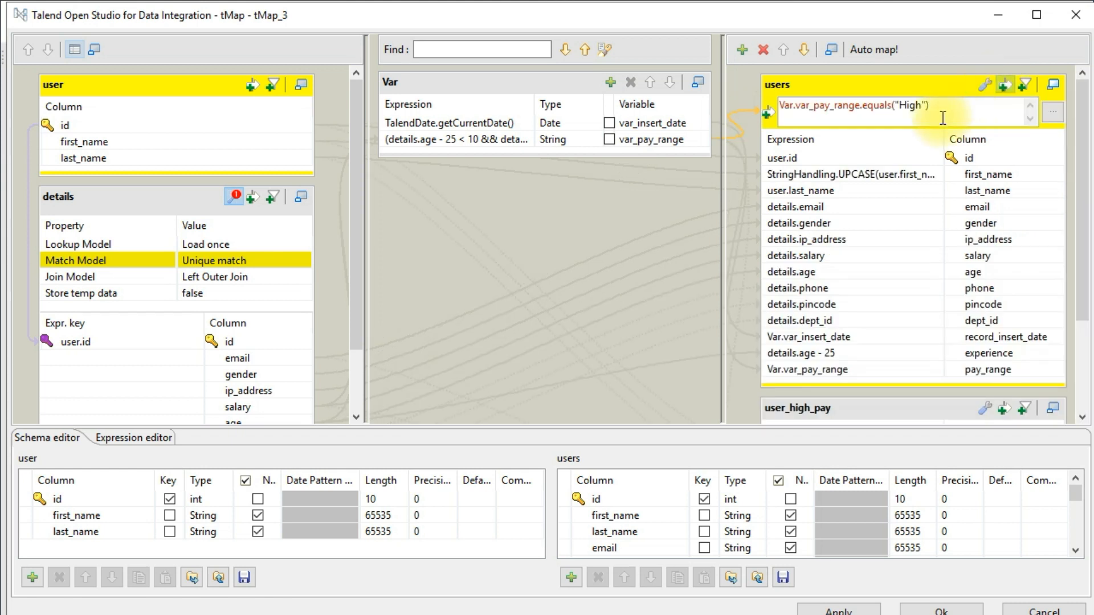
drag(945, 109, 733, 97)
key(ctrl+c)
key(BackSpace)
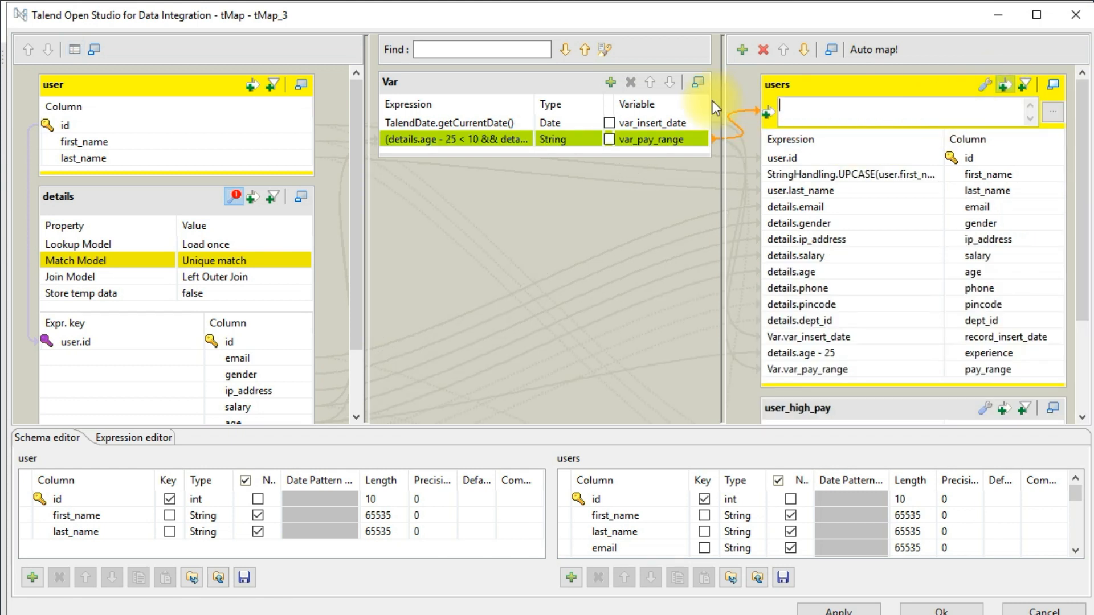
- Remove the users output's filter, filter user_high_pay with Var.var_pay_range.equals("High"), accept the mapping and save the job
click(1004, 85)
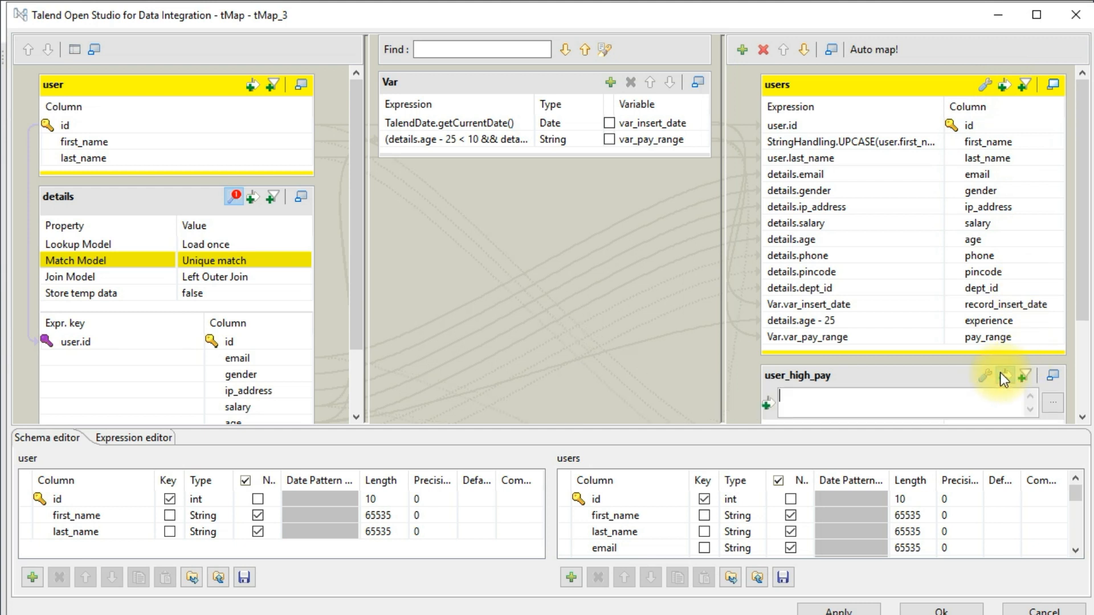
click(1001, 376)
key(ctrl+v)
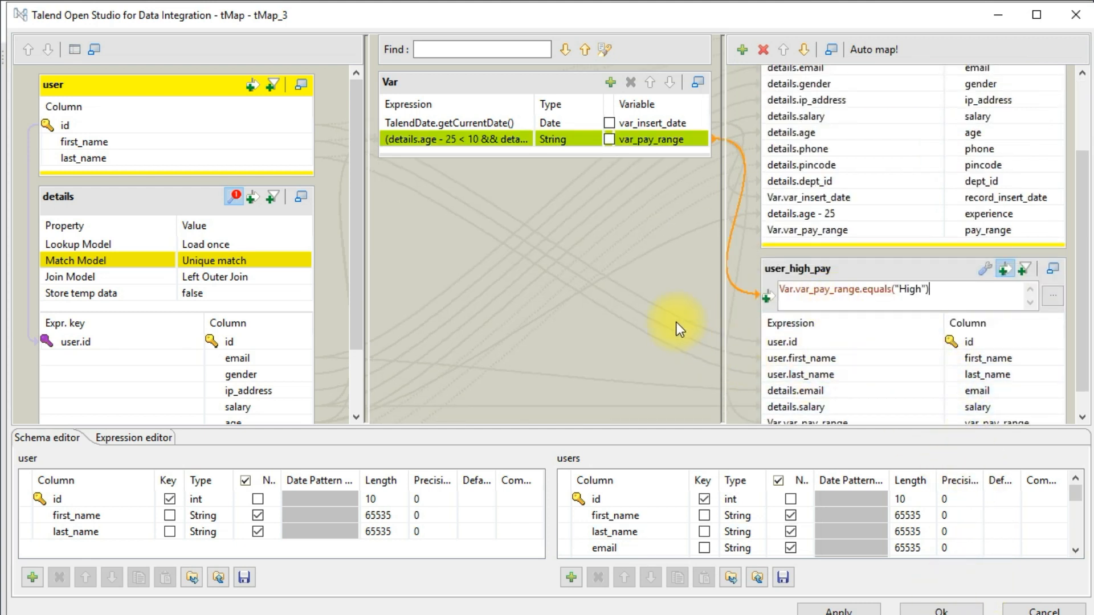
scroll(857, 104, up, 3)
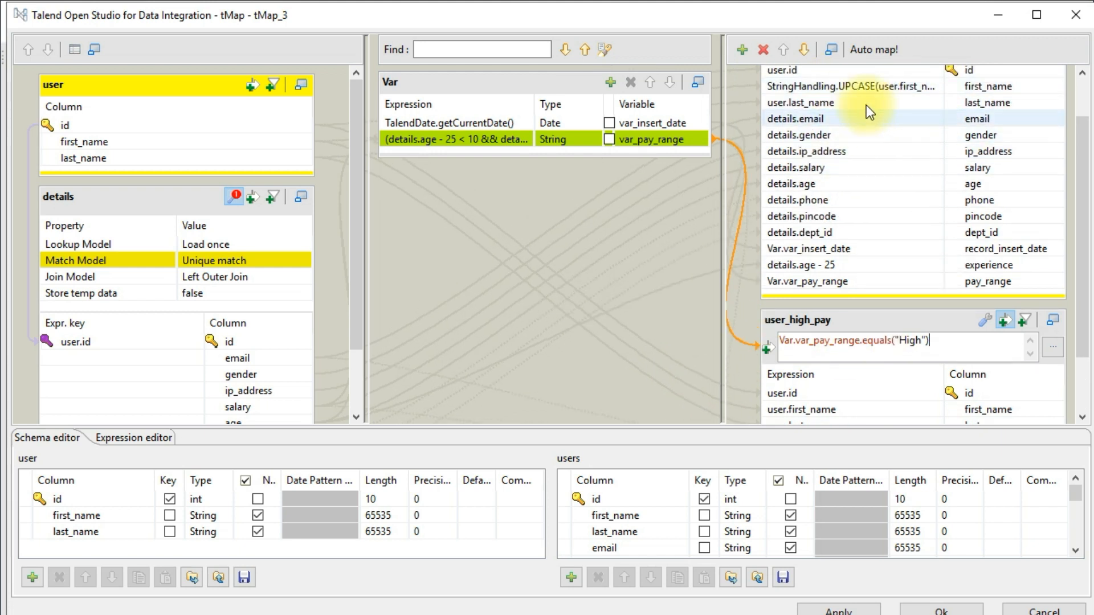
scroll(890, 387, down, 2)
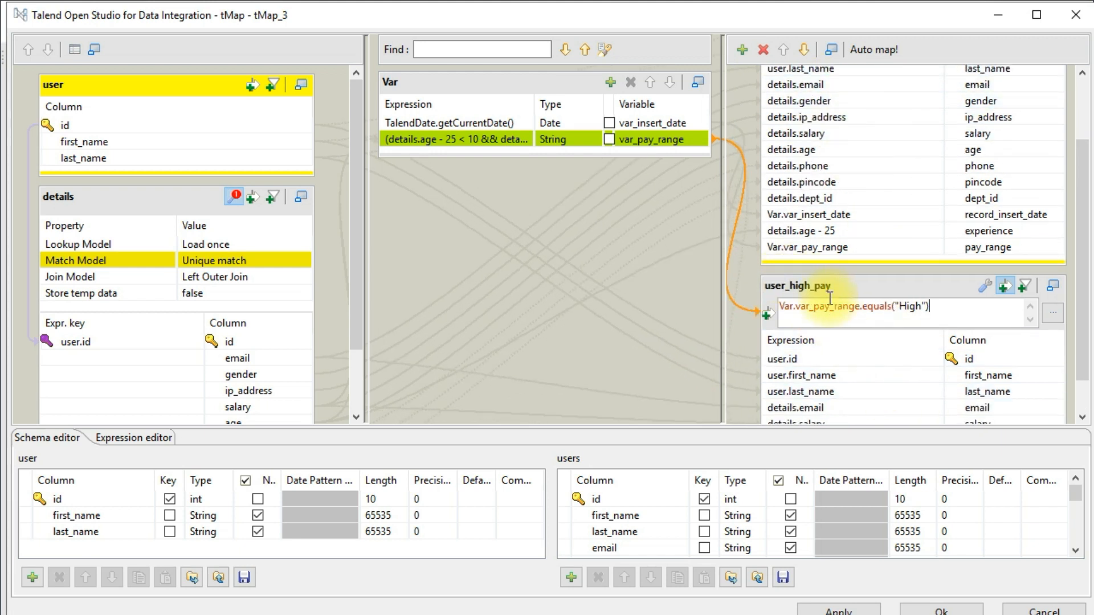
click(940, 610)
key(ctrl+s)
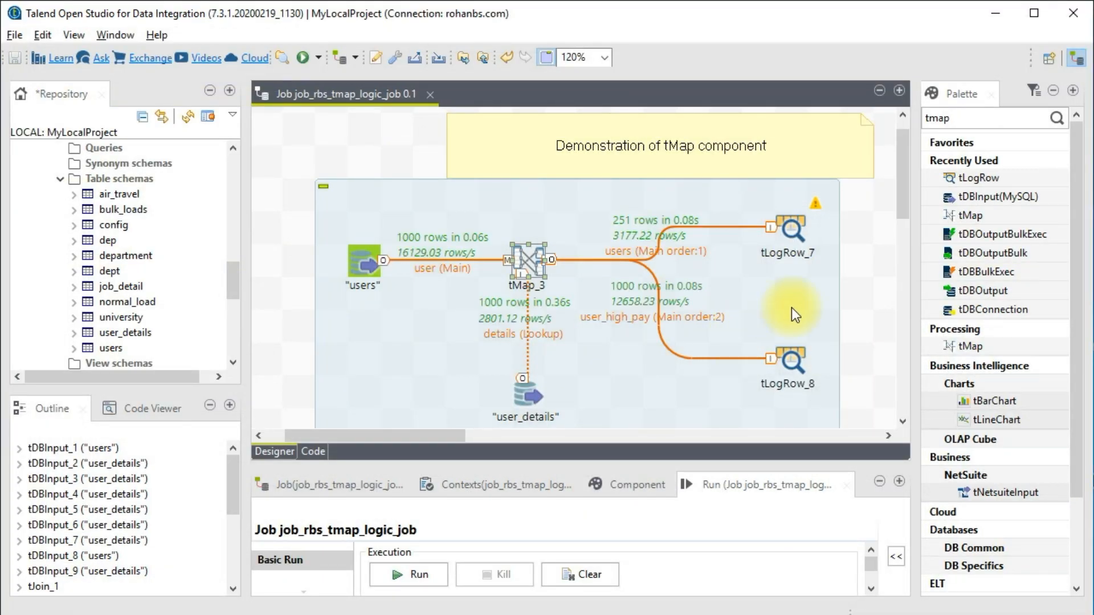
- Rerun the job and examine the user_high_pay rows at the start of the enlarged console output, then restore the layout
click(406, 576)
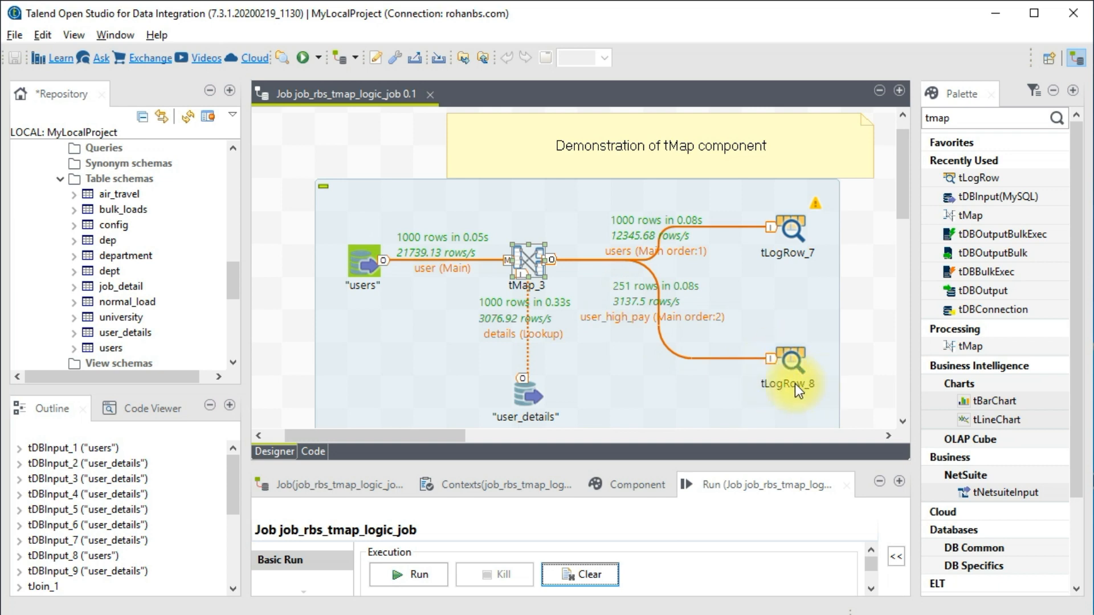
double_click(745, 487)
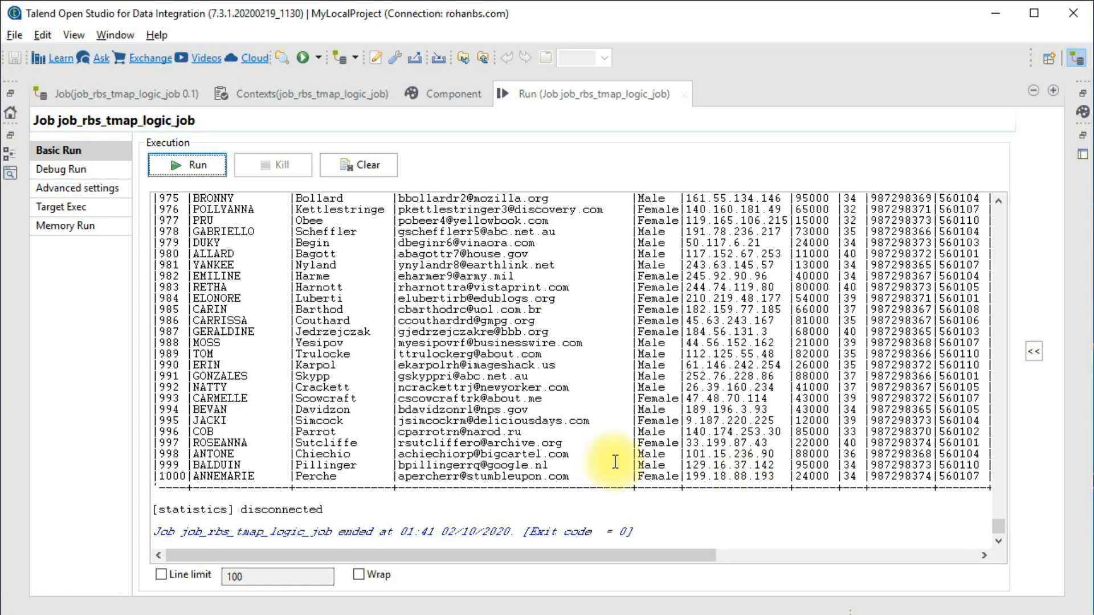
drag(996, 530, 1047, 207)
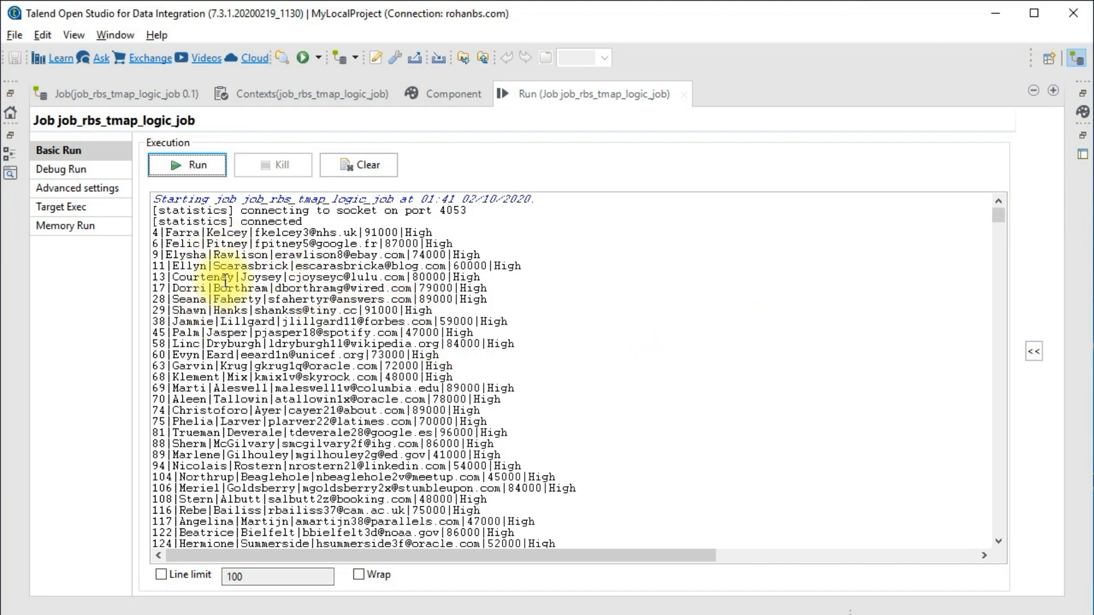
drag(156, 237, 381, 298)
click(187, 298)
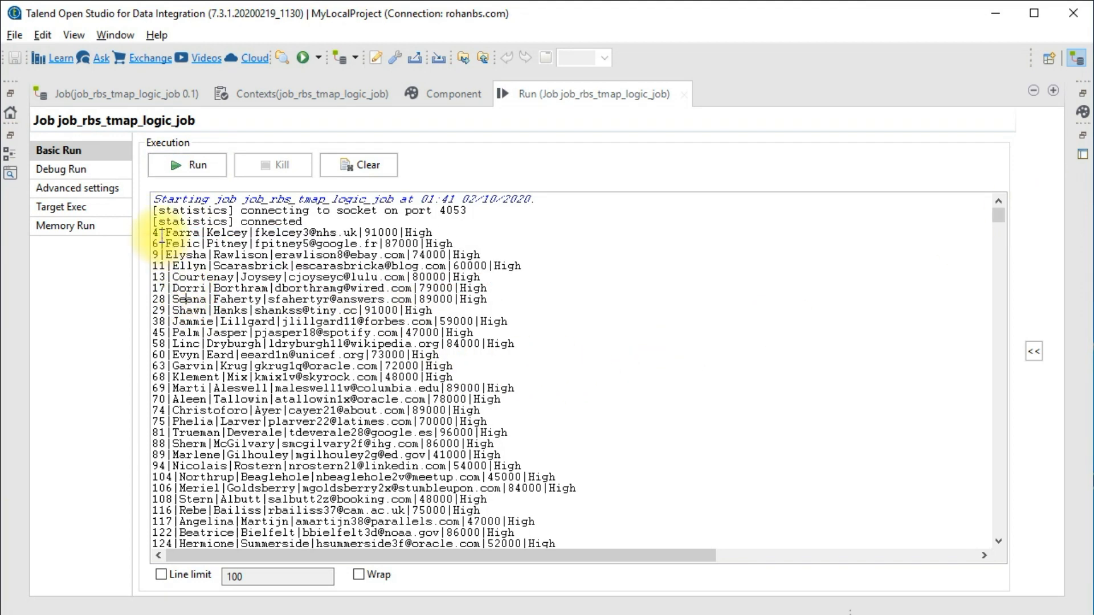
drag(156, 234, 364, 234)
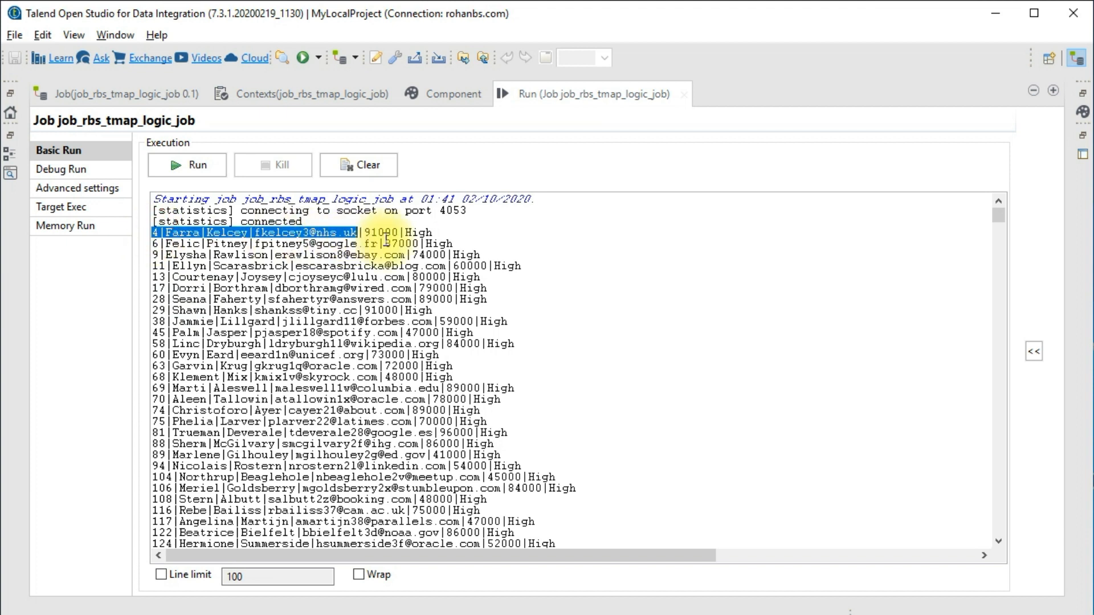
click(220, 266)
drag(164, 257, 371, 288)
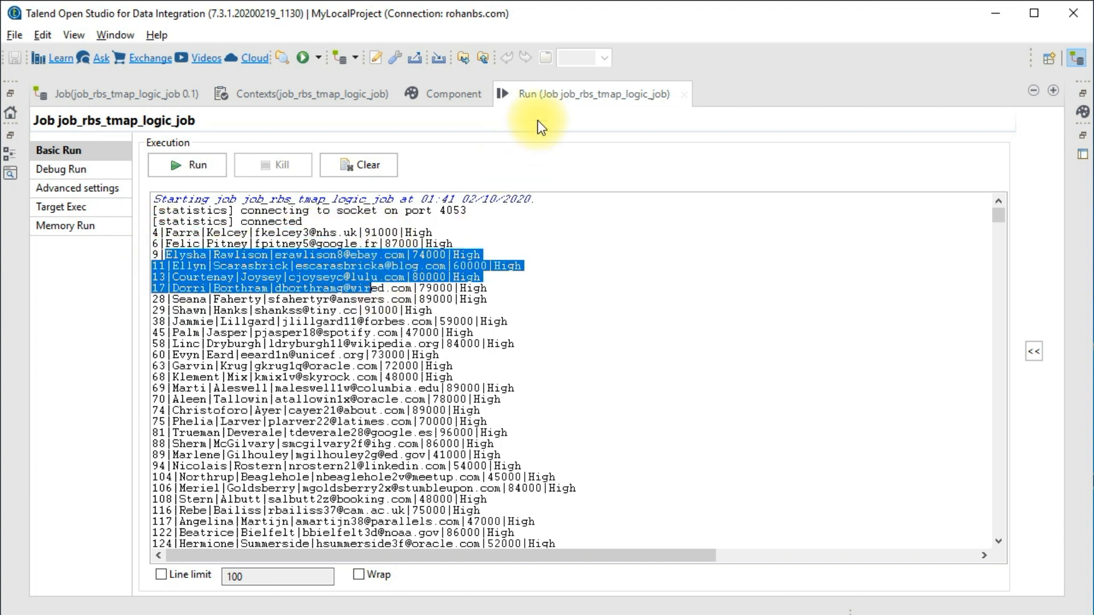
double_click(521, 93)
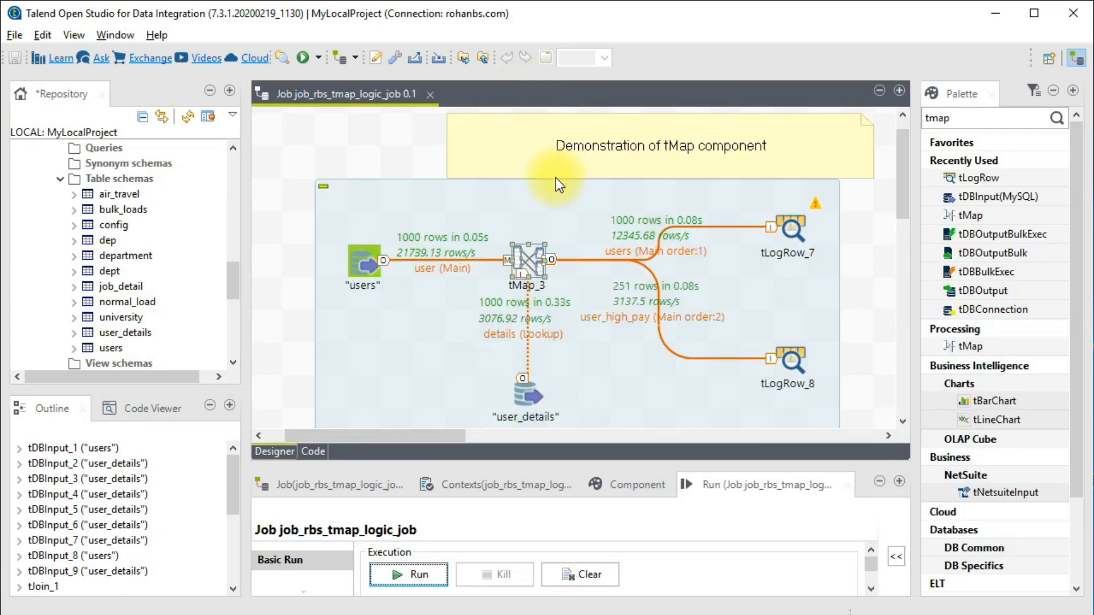
- Set tLogRow_8 to the Table (print values in cells of a table) mode and save the job
double_click(778, 381)
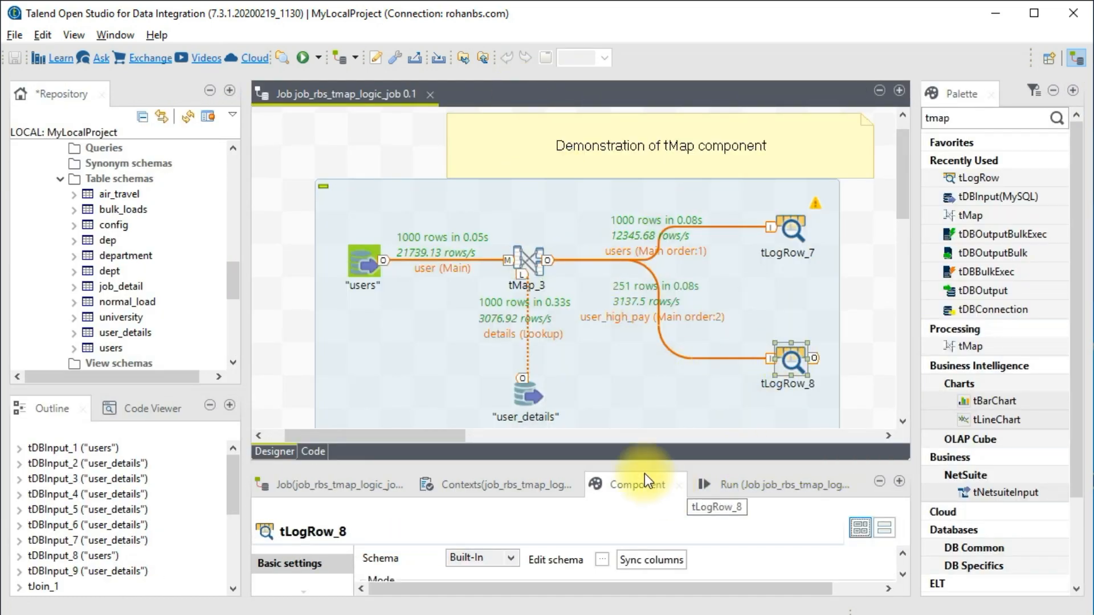
drag(637, 463, 637, 364)
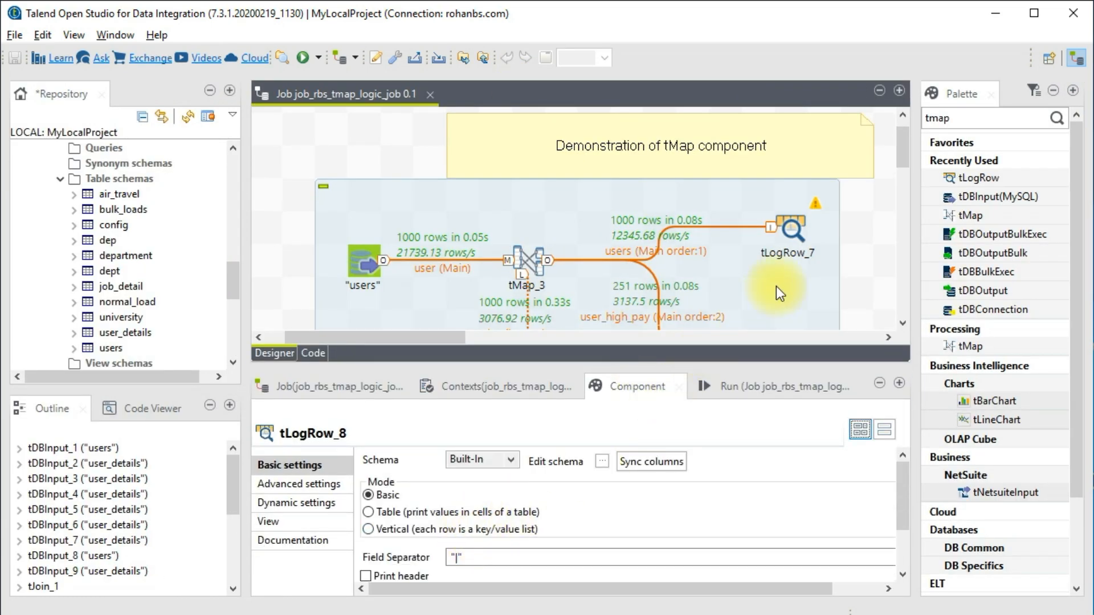
scroll(770, 298, down, 3)
click(396, 512)
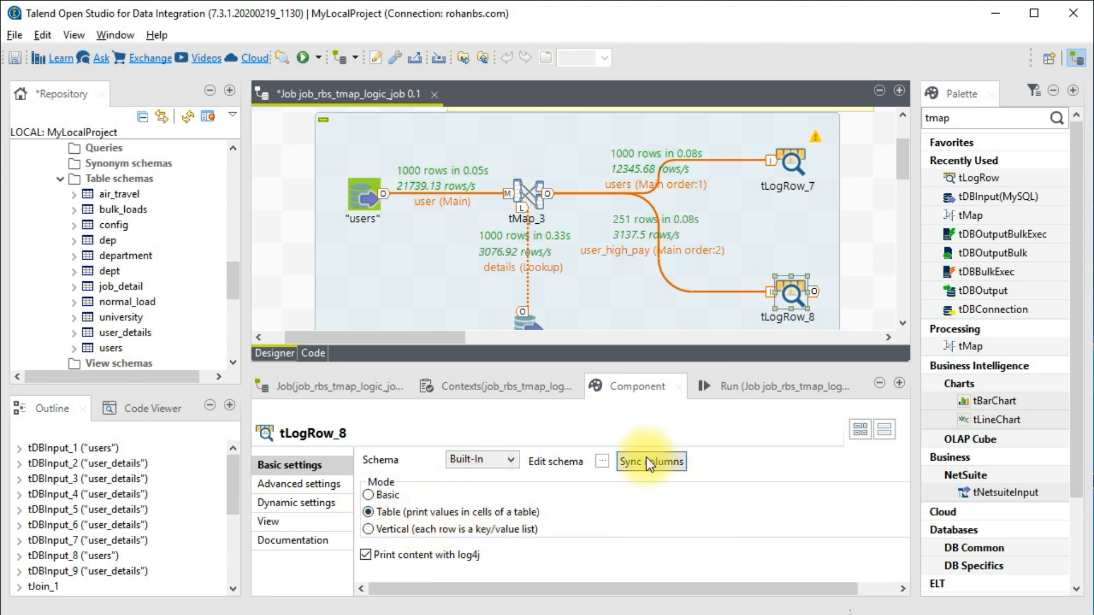
key(ctrl+s)
- Rerun the job and examine the tLogRow_7 table at the start of the enlarged console output
click(740, 391)
click(399, 478)
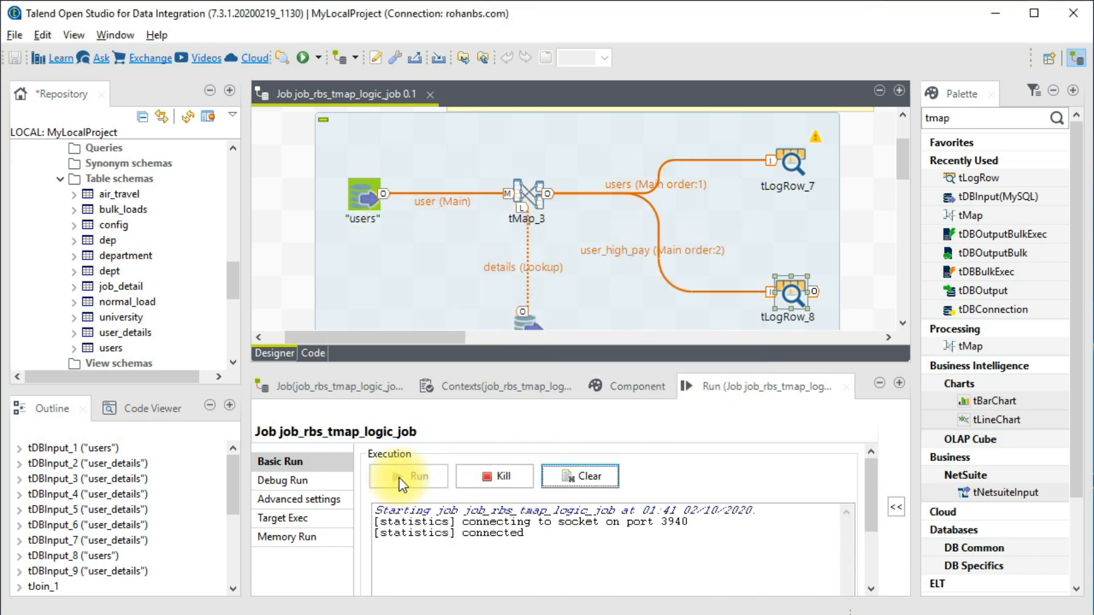
double_click(776, 383)
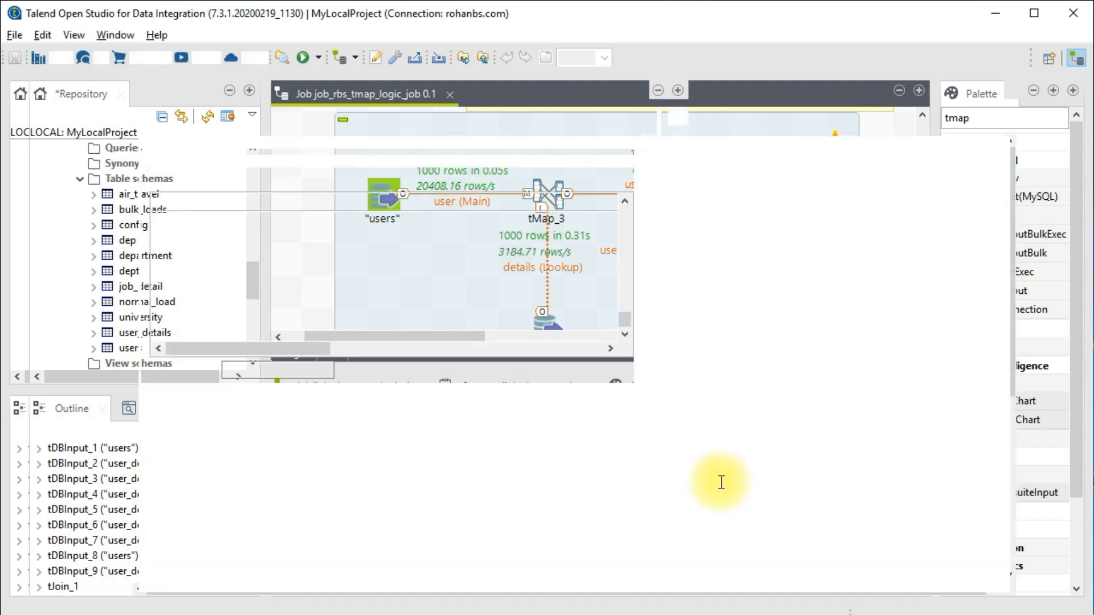
scroll(484, 470, up, 6)
scroll(485, 470, up, 9)
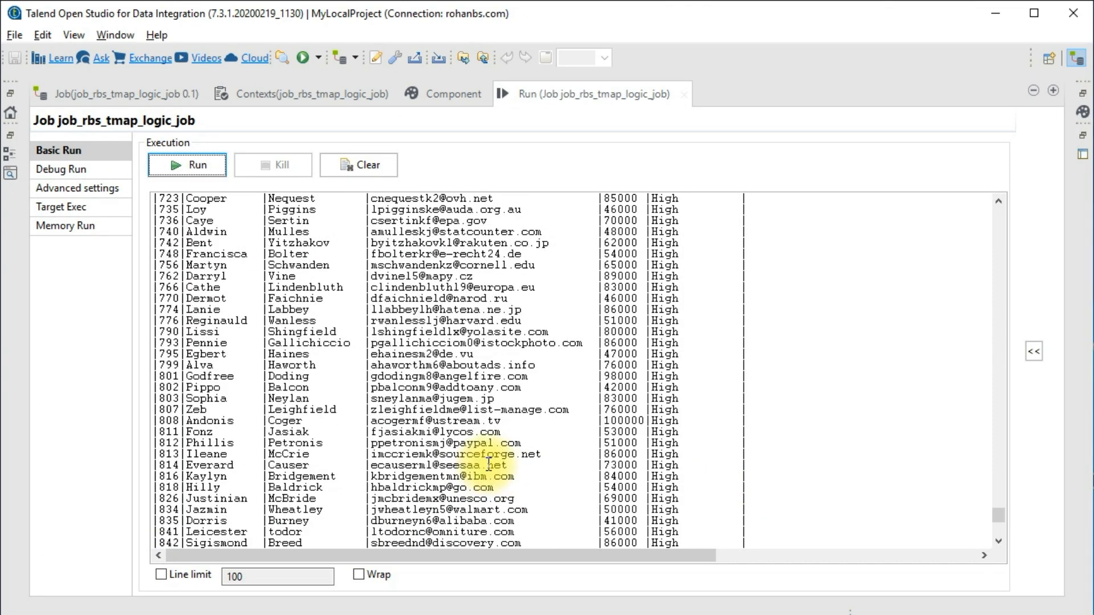
drag(998, 511, 994, 207)
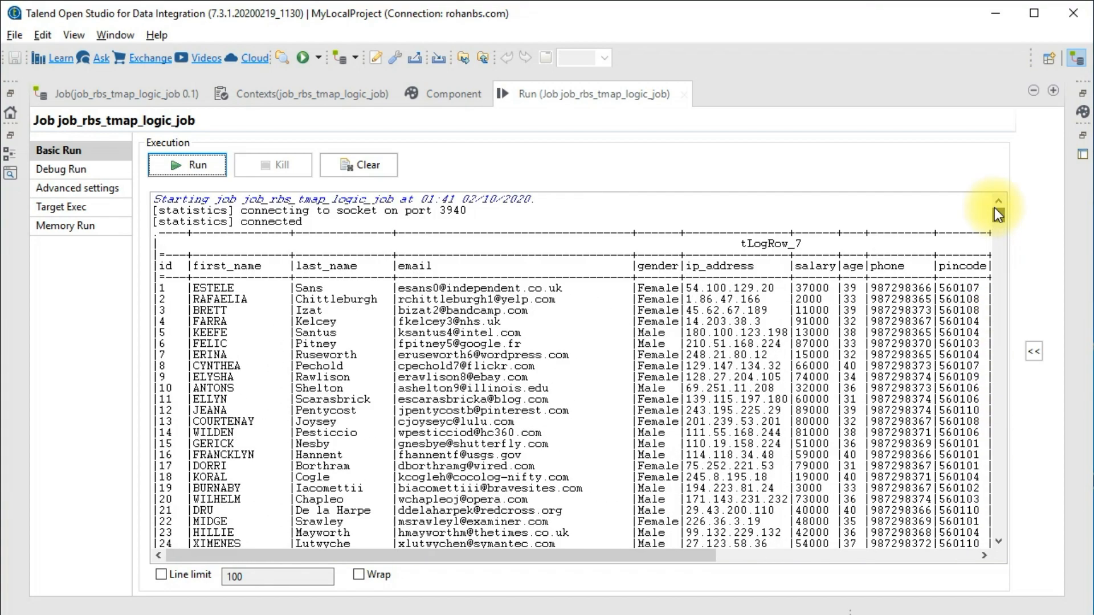
drag(749, 246, 802, 245)
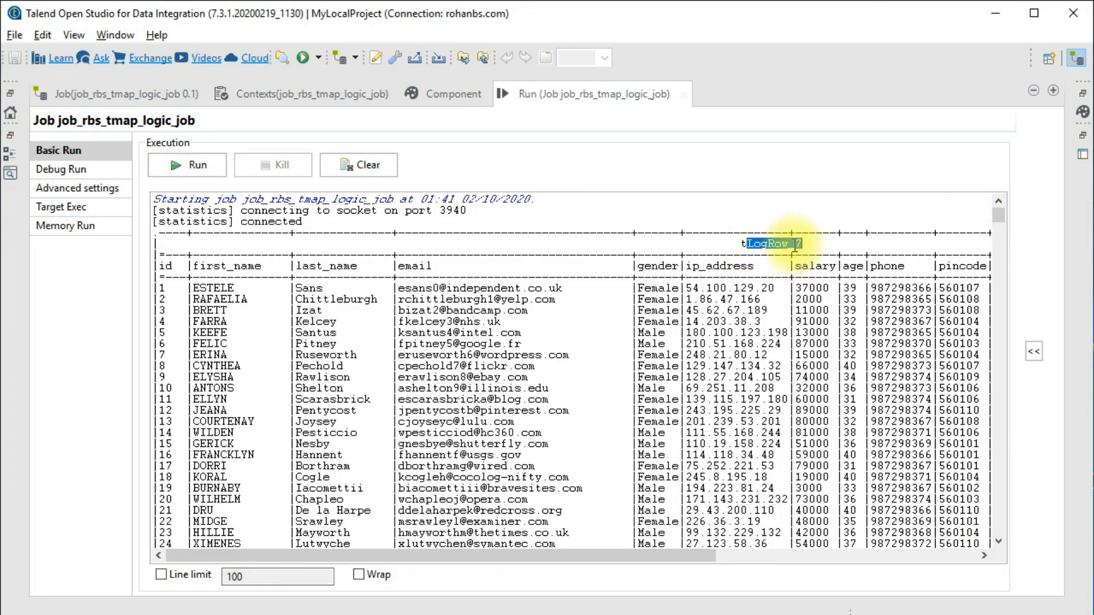
- Examine the var_pay_range values in the console's tLogRow_8 table, then restore the normal layout
drag(998, 217, 998, 331)
drag(999, 366, 1001, 465)
double_click(449, 380)
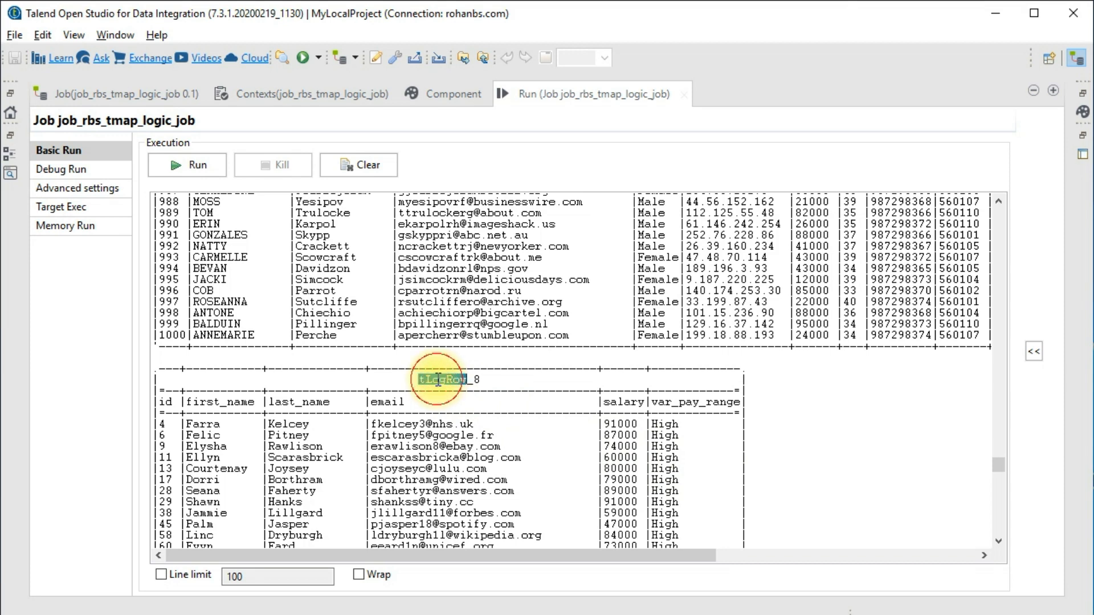
scroll(455, 432, down, 2)
scroll(518, 411, down, 1)
drag(653, 335, 684, 470)
click(673, 469)
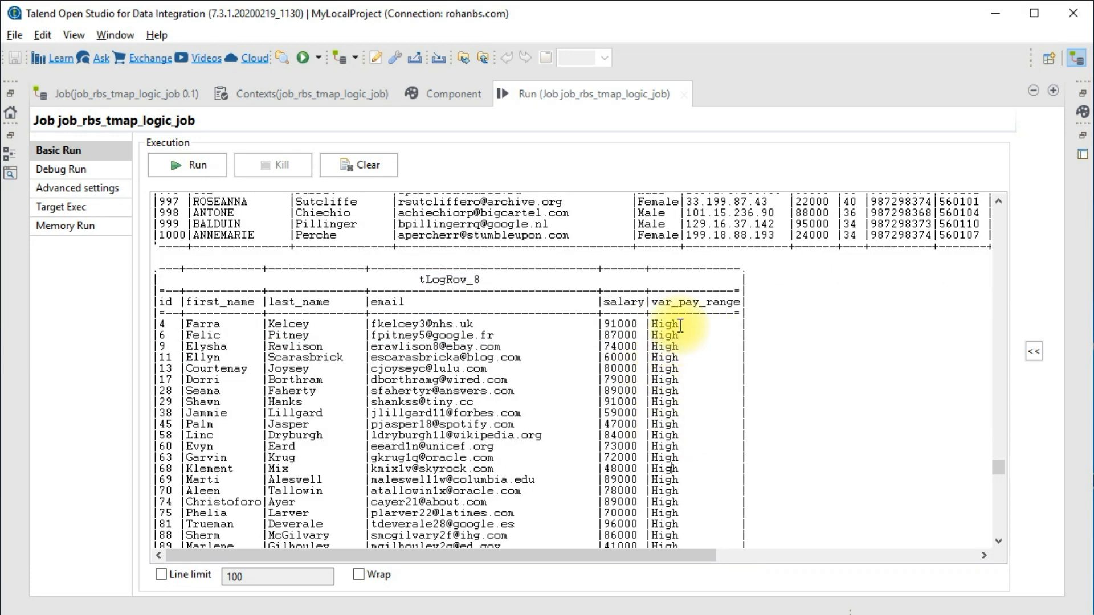
double_click(531, 88)
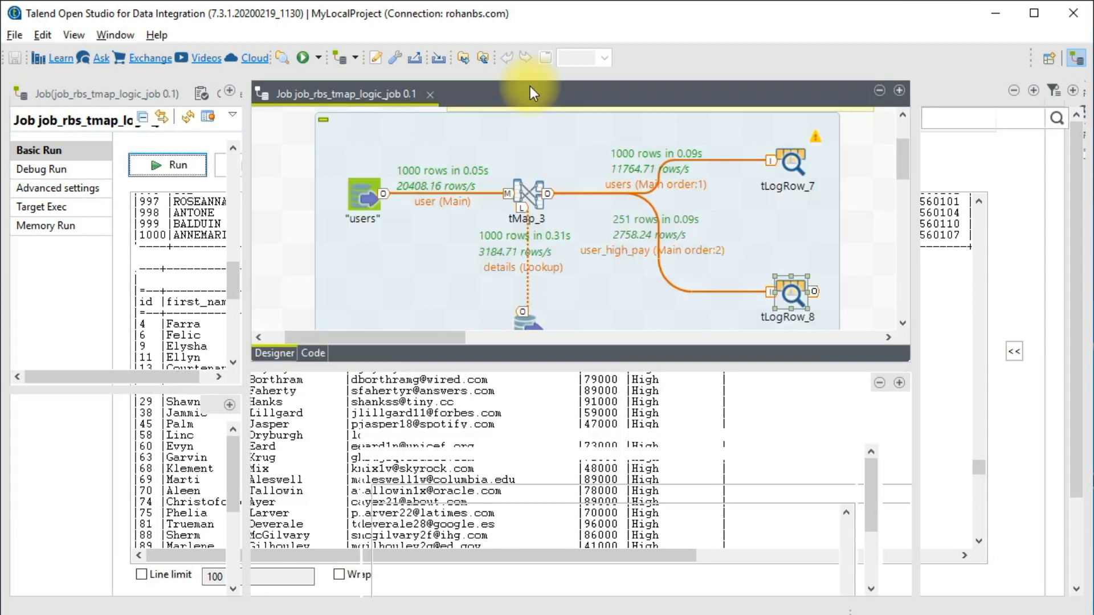
- Turn off the user_high_pay filter expression in tMap_3, accept the mapping, and enlarge the design area to see the whole subjob
double_click(523, 191)
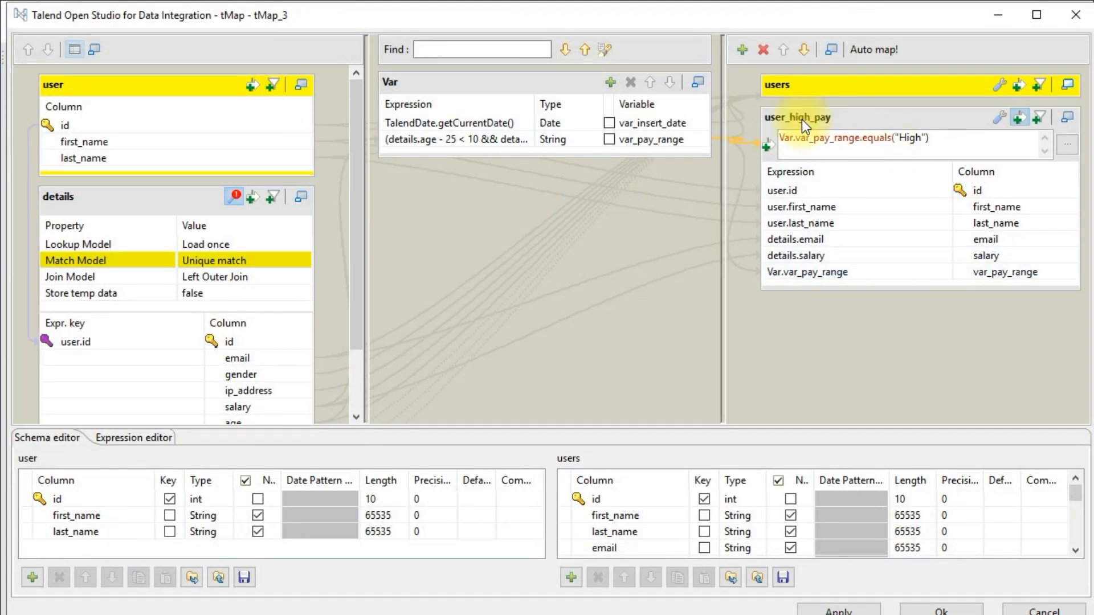
click(1021, 116)
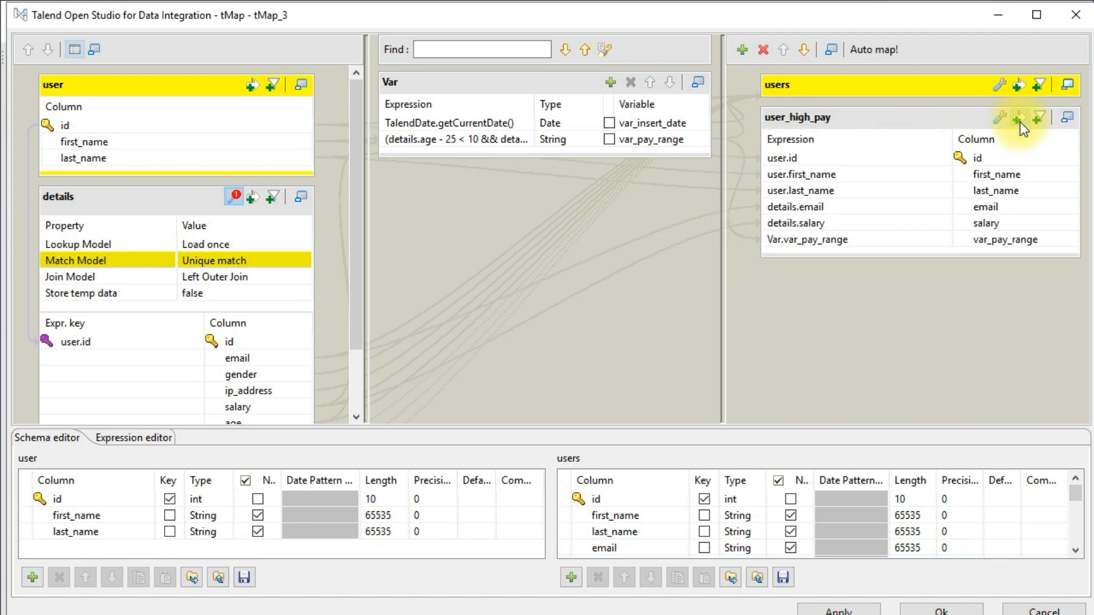
click(955, 608)
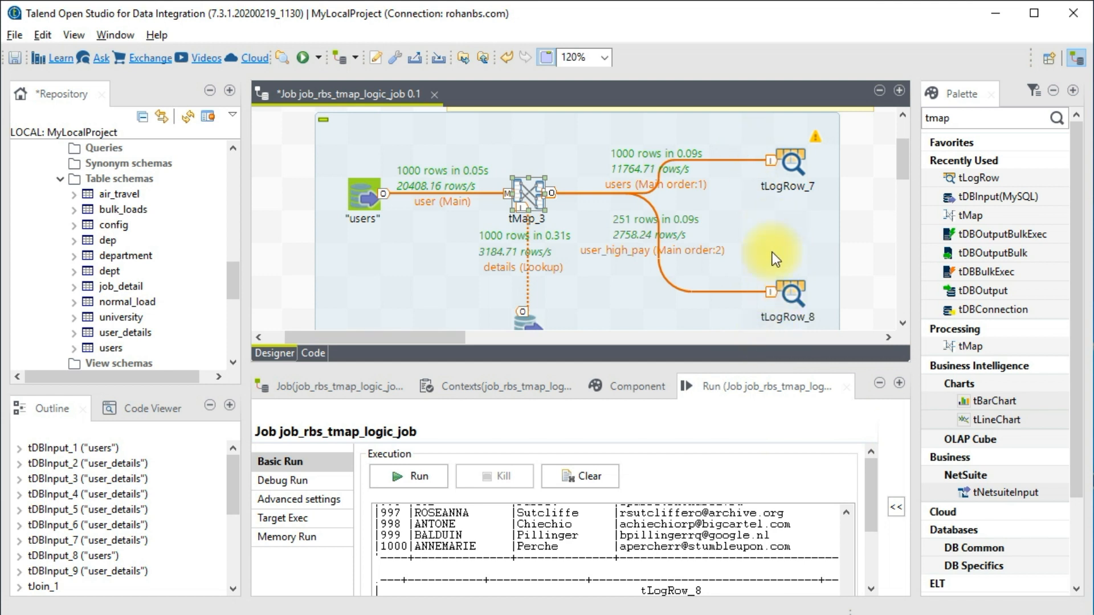
drag(557, 356, 556, 420)
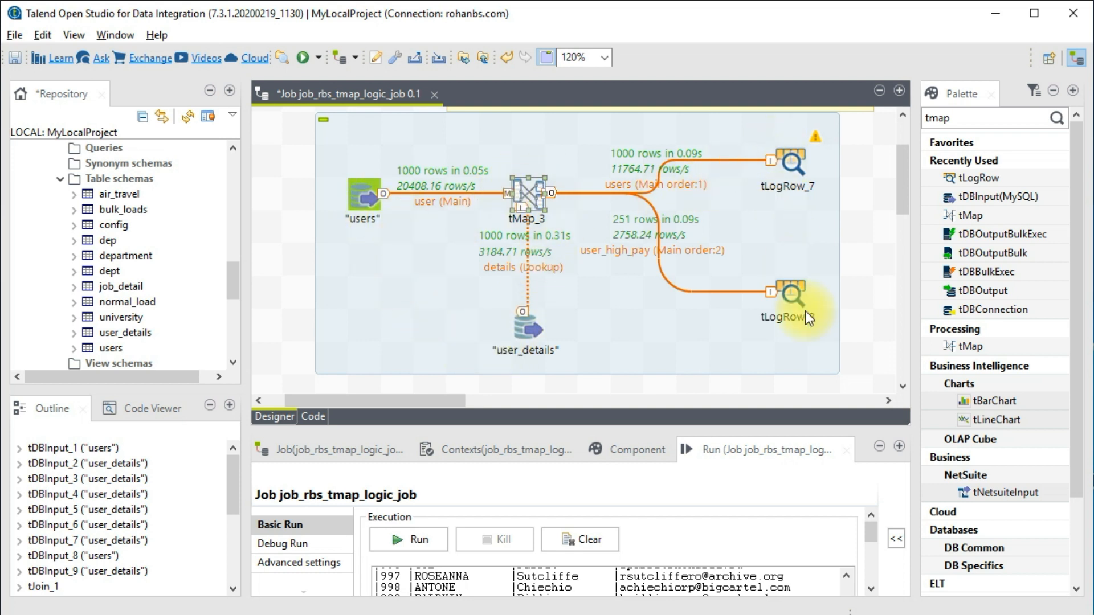
- Reopen the tMap_3 mapping and show the user_high_pay output's property settings and its filter expression
double_click(527, 192)
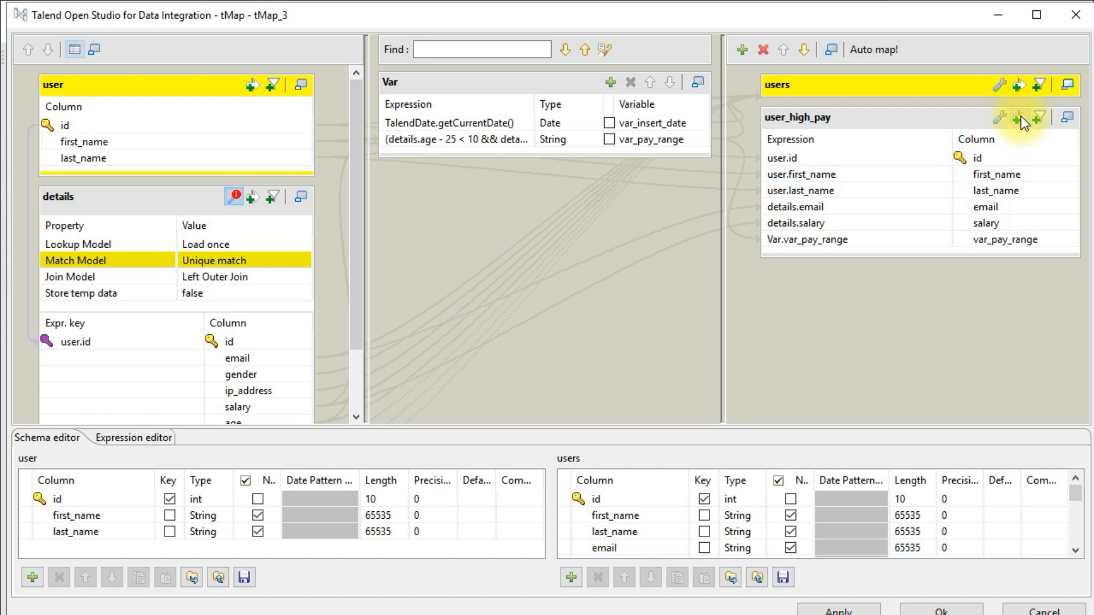
click(999, 117)
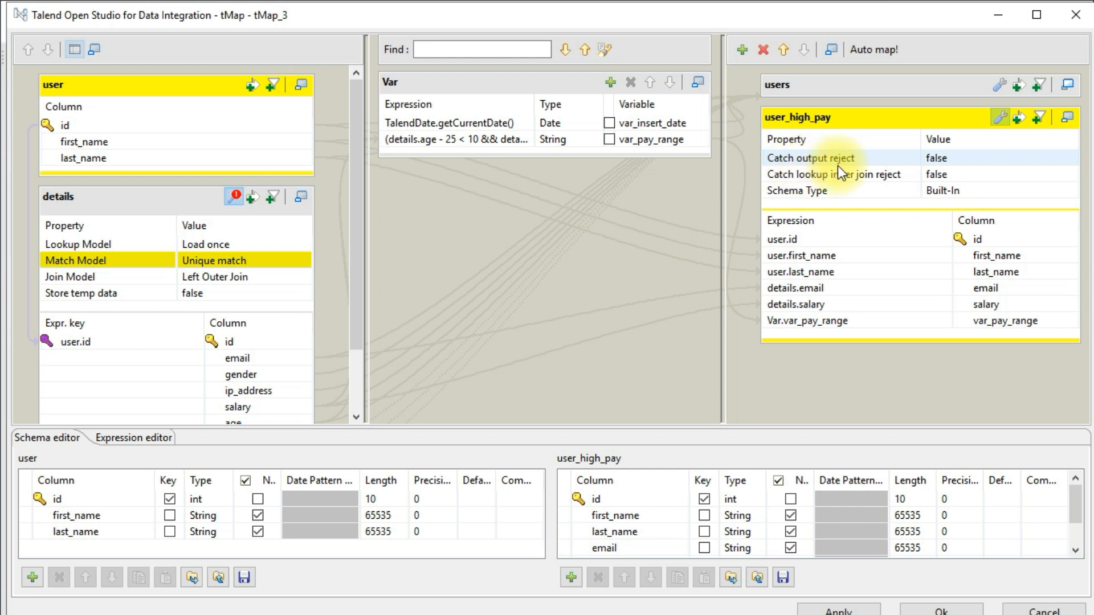
click(1018, 120)
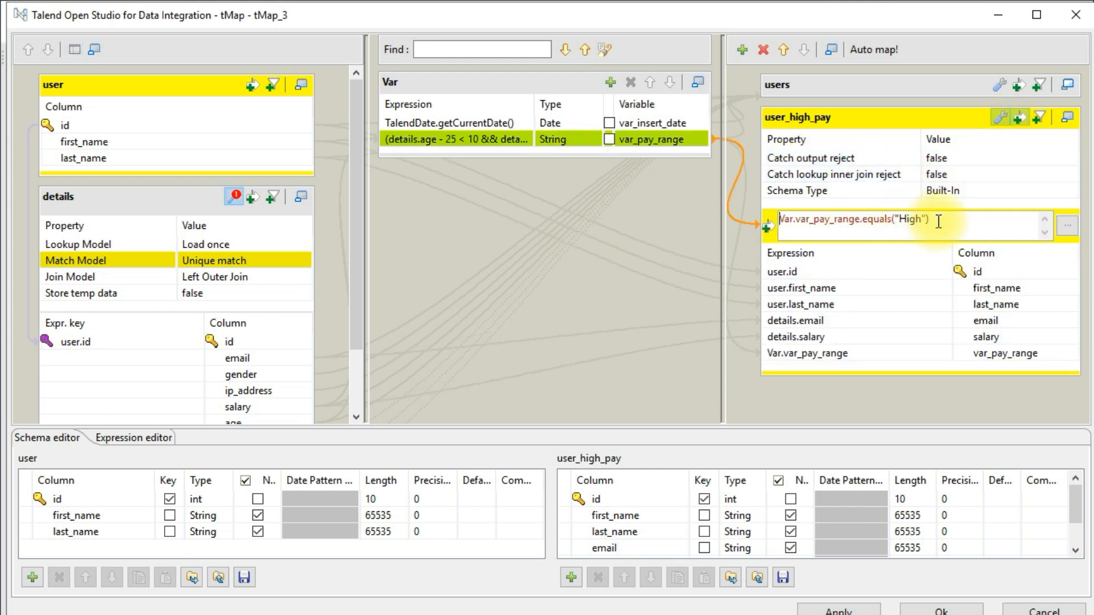
drag(939, 221, 779, 220)
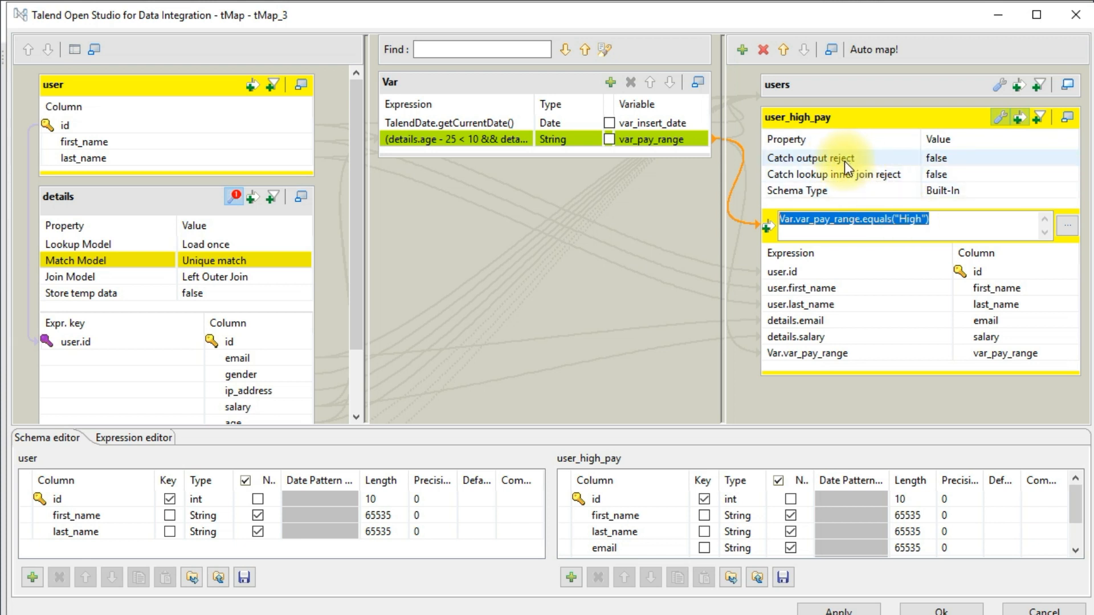
- Review the available values for user_high_pay's Catch output reject property, cancel the options, and deselect the filter expression
click(939, 159)
click(1069, 159)
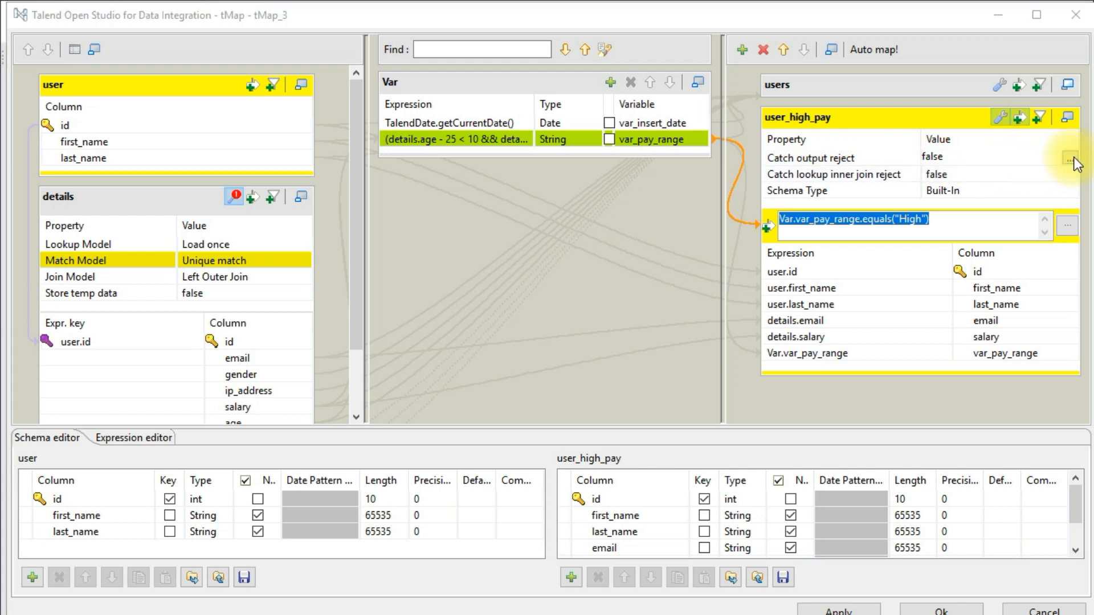
click(497, 267)
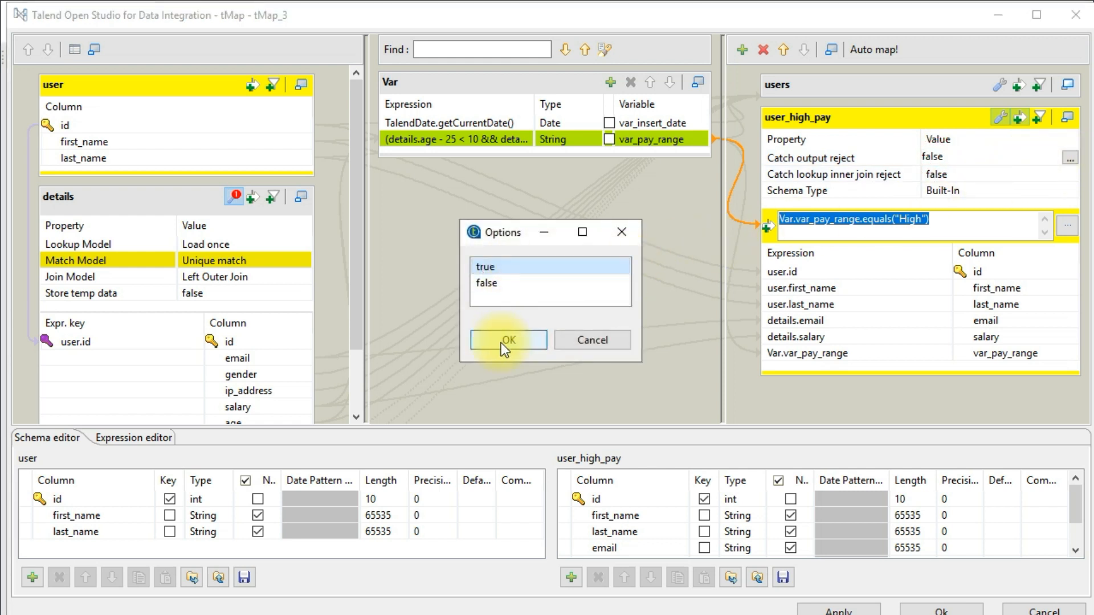
click(595, 340)
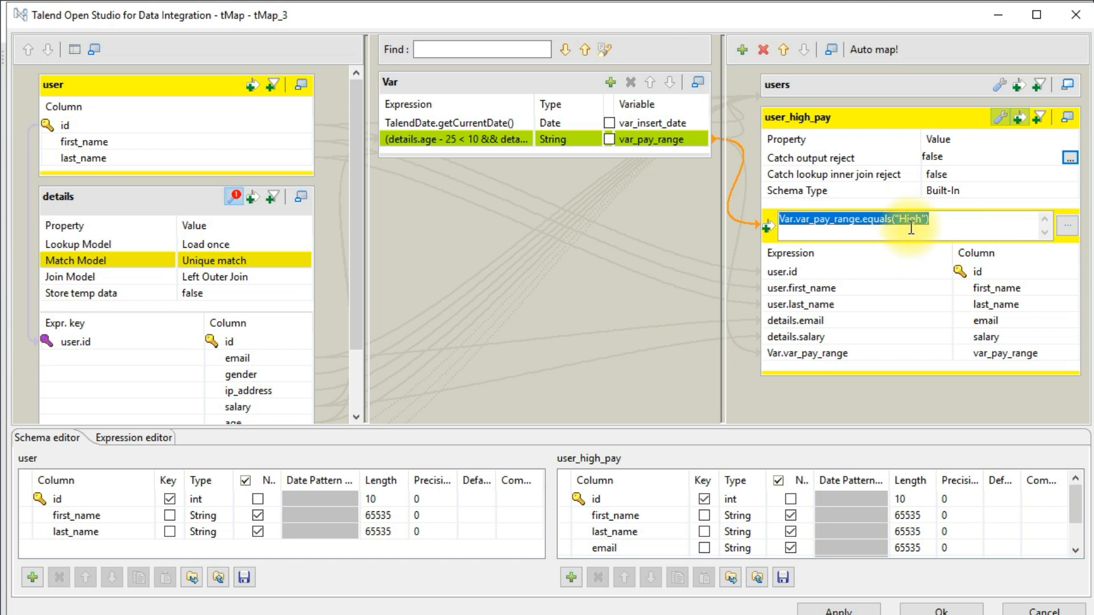
click(940, 222)
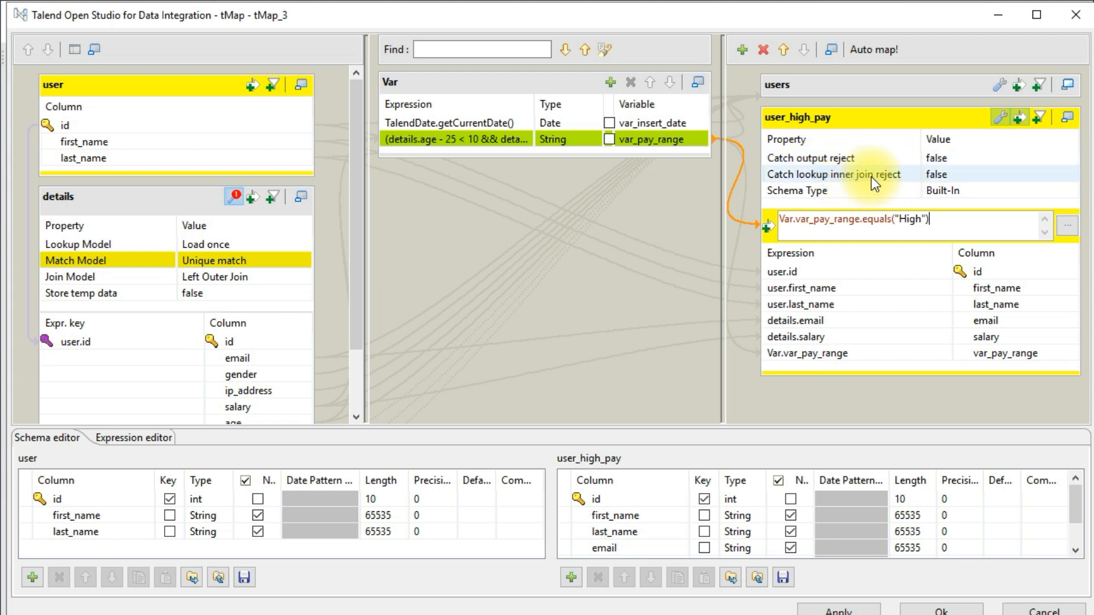
- Review the available values for user_high_pay's Catch lookup inner join reject property and cancel the options
click(955, 176)
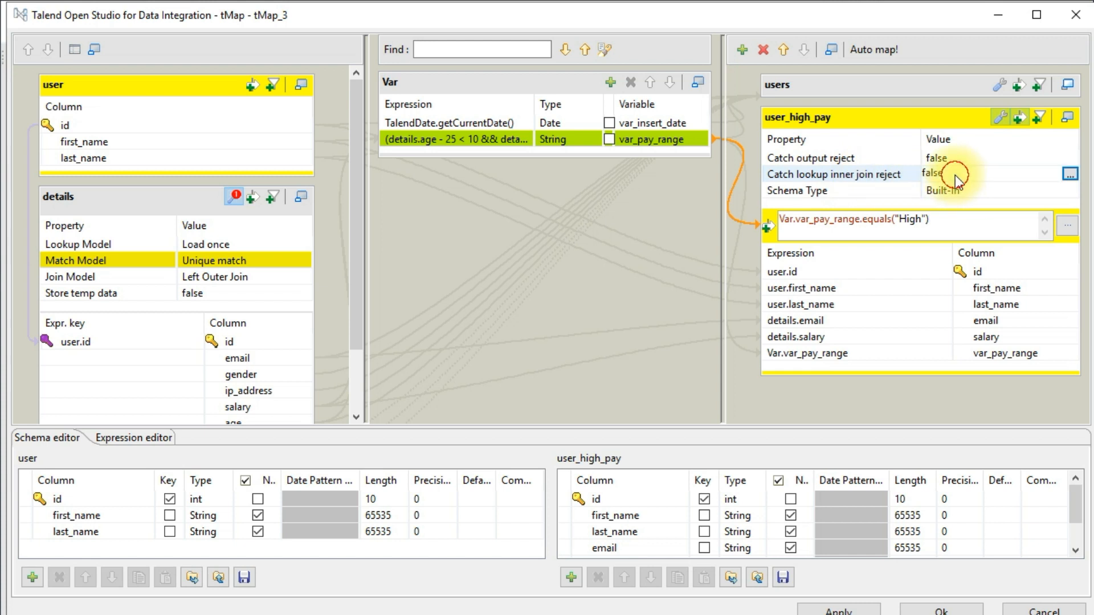
click(1069, 175)
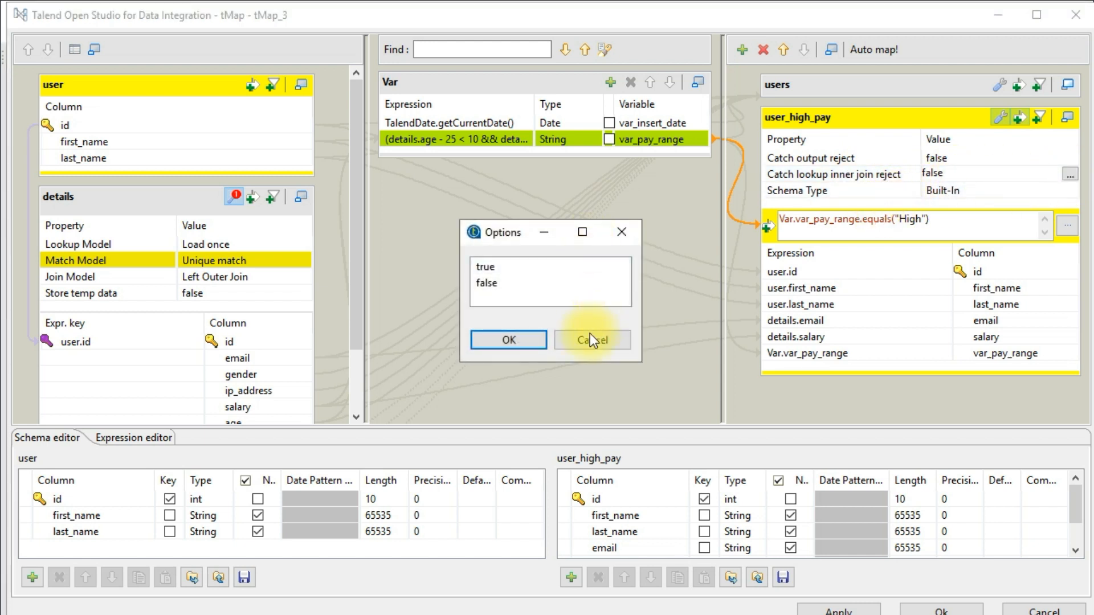
click(590, 340)
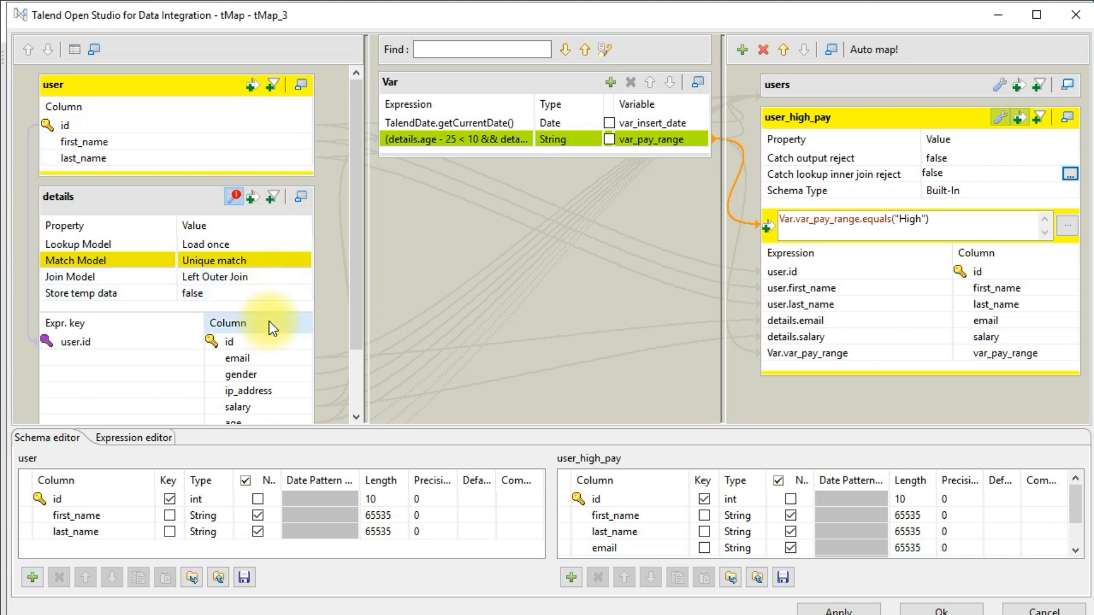
click(276, 261)
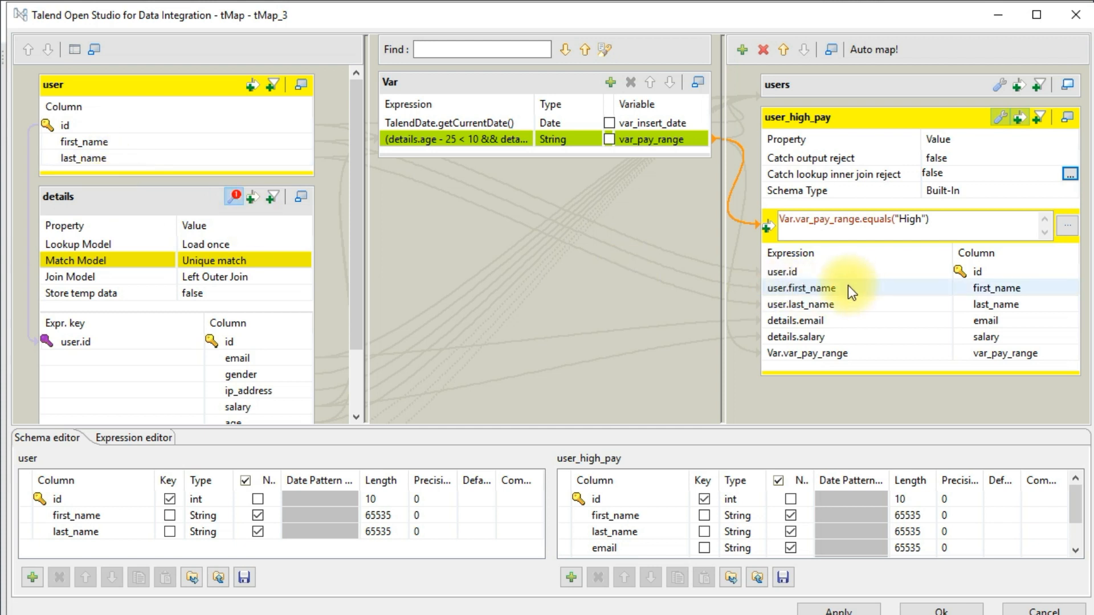
click(1072, 175)
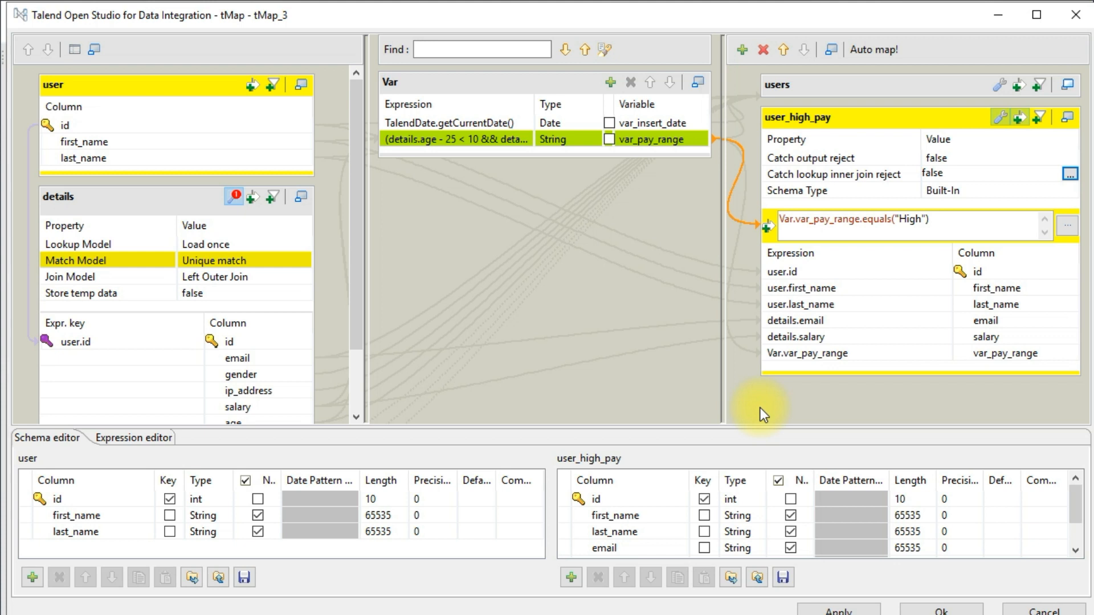
- Try appending the && and | operators to user_high_pay's filter expression and remove them again
click(1002, 117)
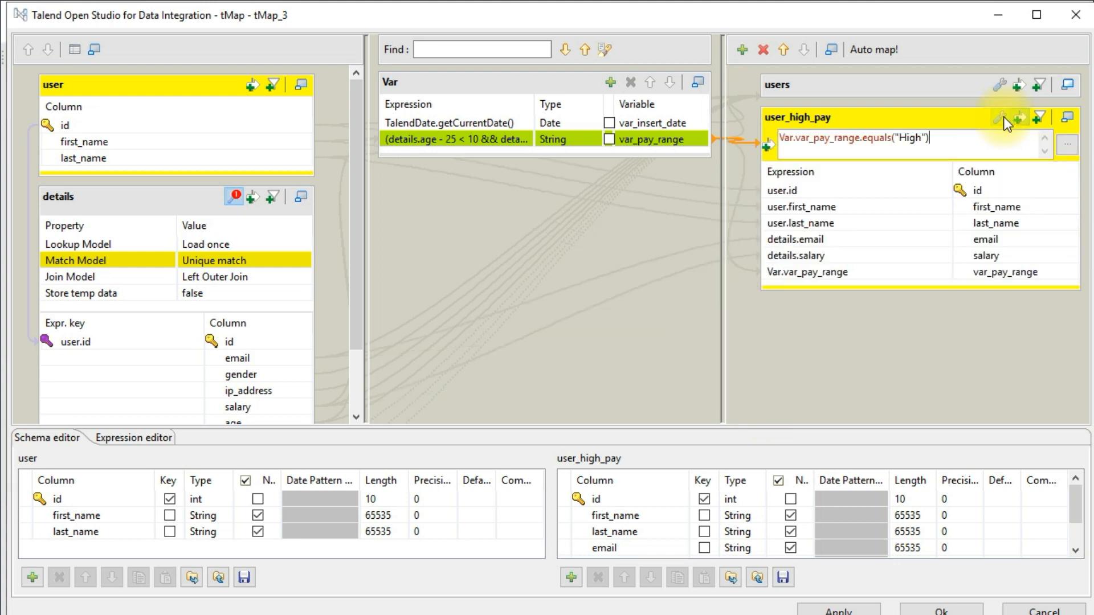
click(1001, 117)
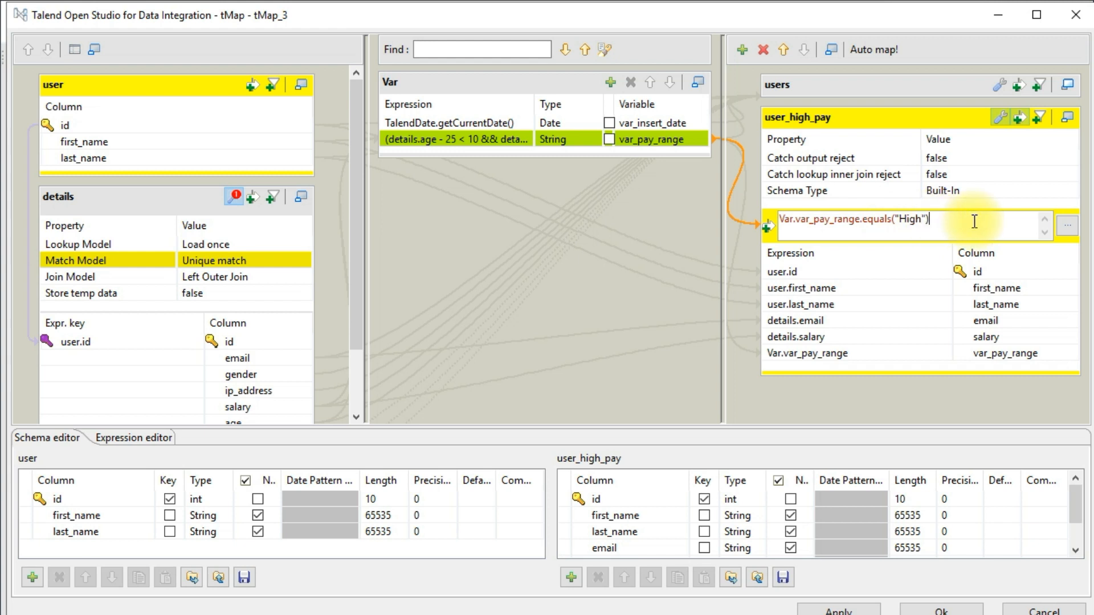
text(&&)
key(BackSpace)
key(BackSpace)
text(|)
key(BackSpace)
key(BackSpace)
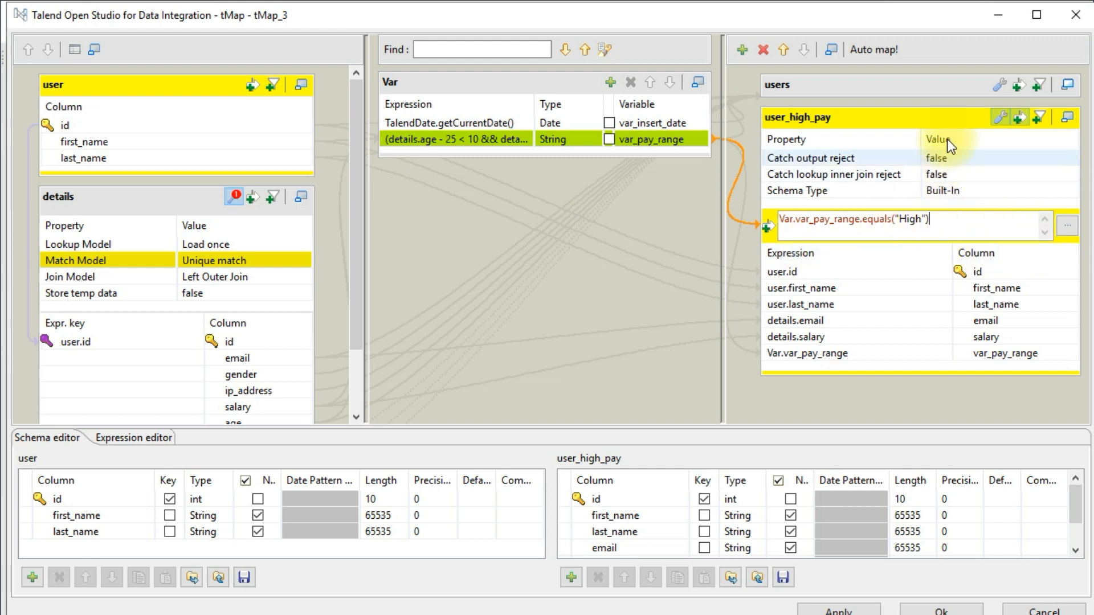
- Hide user_high_pay's property settings and bring up the Lookup Model options of the details input
click(1000, 119)
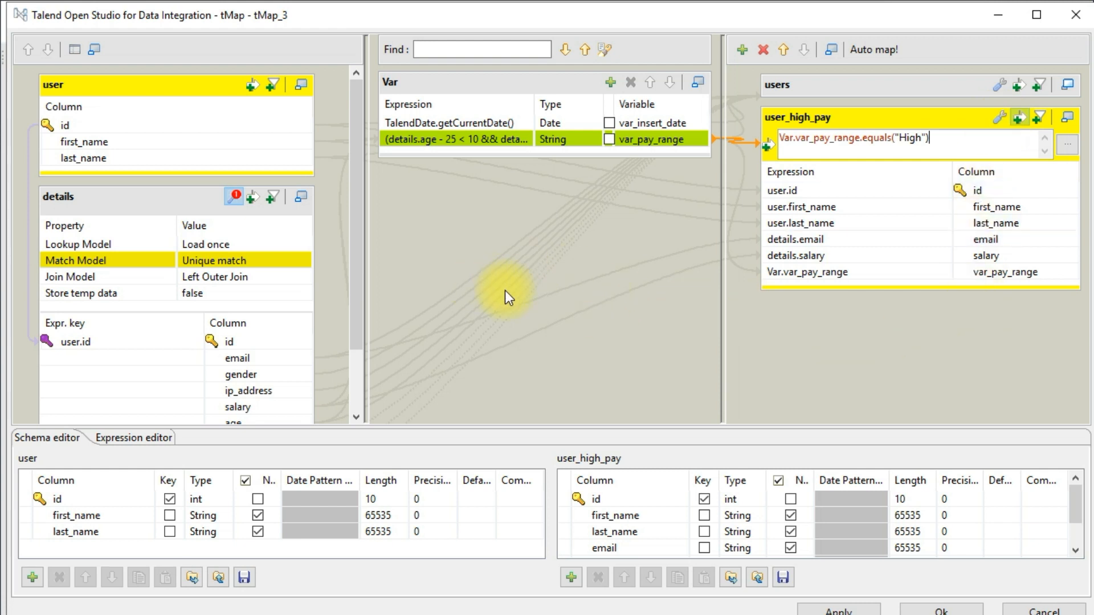
drag(352, 238, 349, 197)
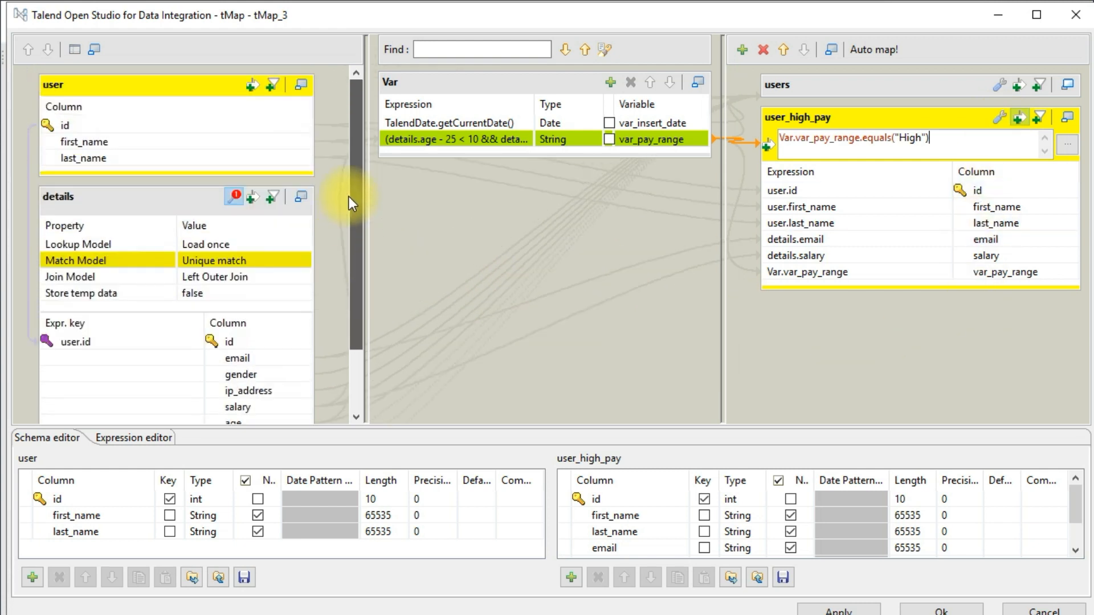
click(108, 248)
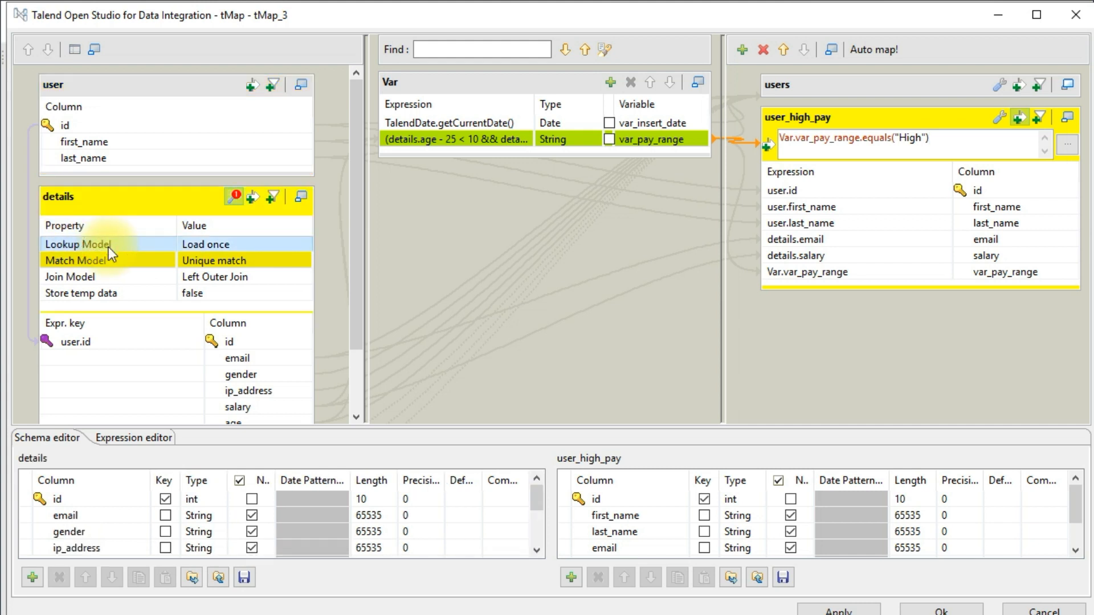
click(269, 244)
click(304, 247)
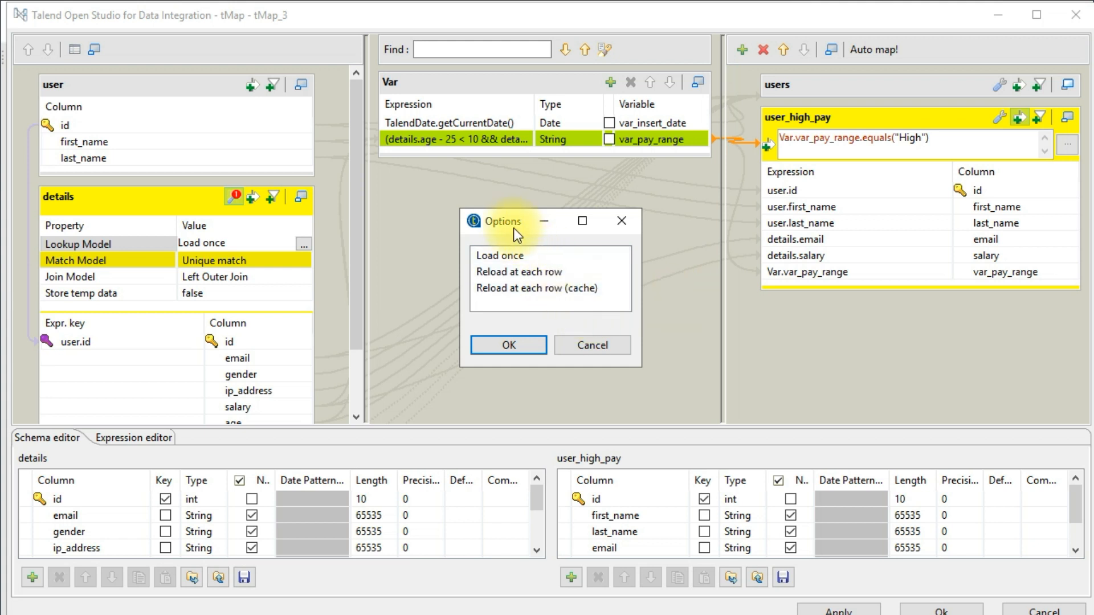
drag(500, 227, 374, 227)
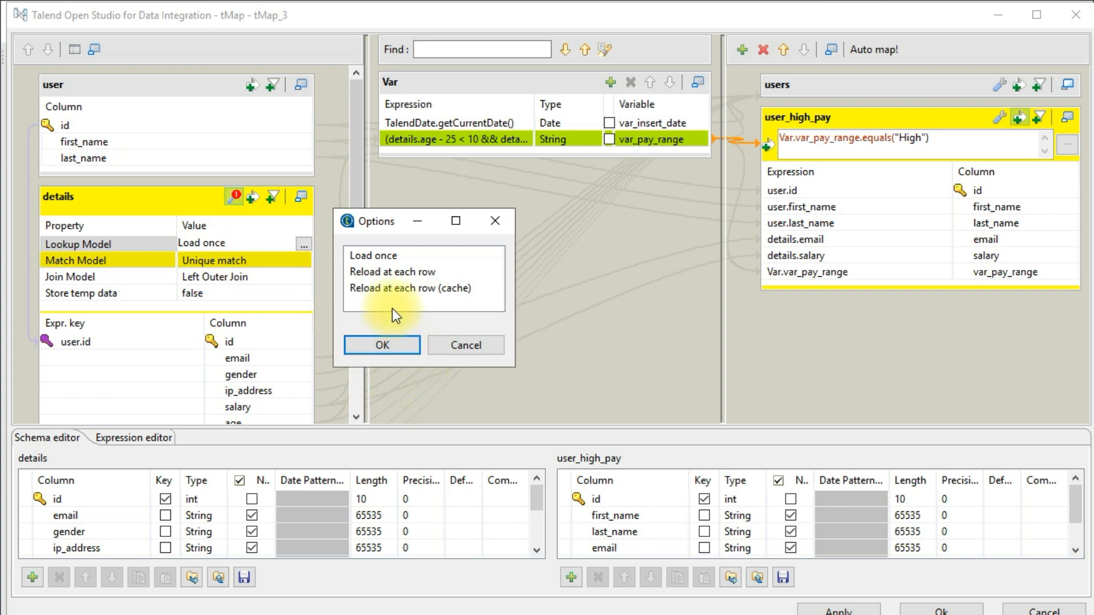
- Go through the Lookup Model choices and set the details input to Reload at each row (cache)
click(379, 254)
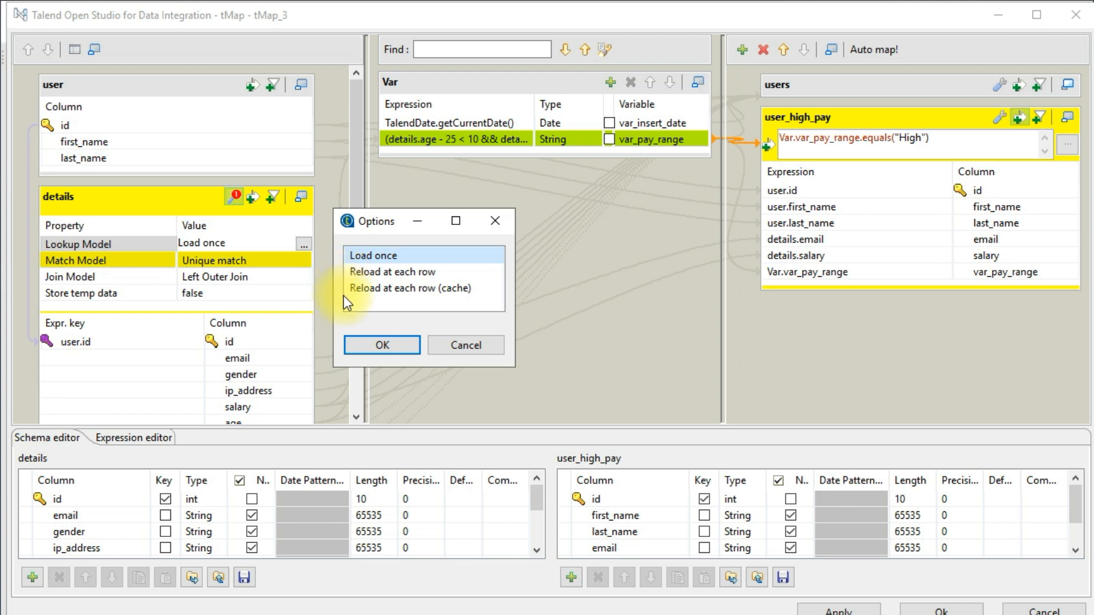
click(376, 273)
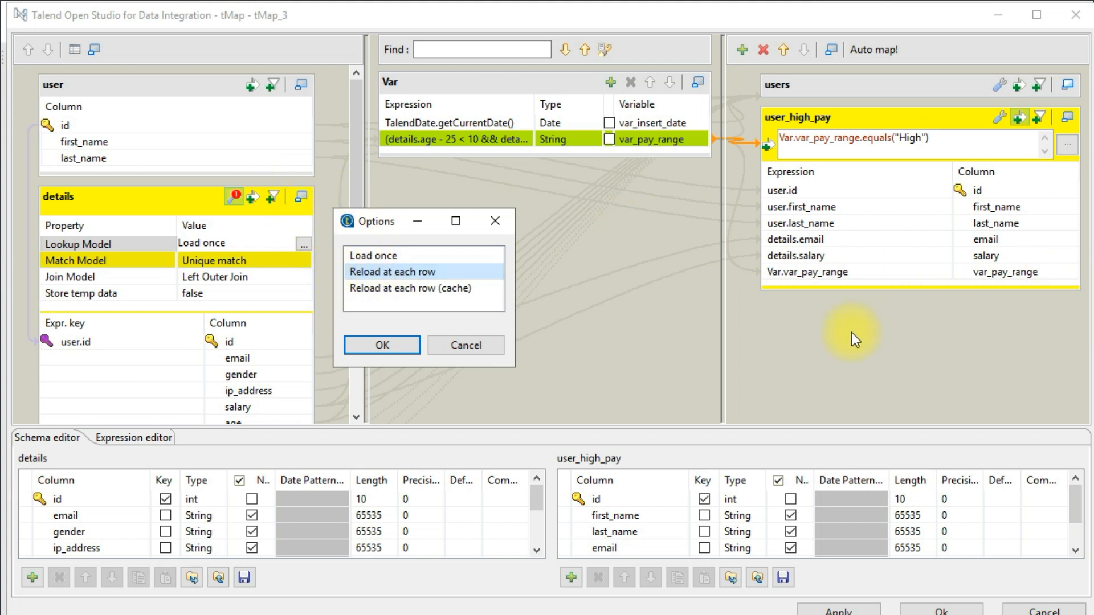
click(396, 289)
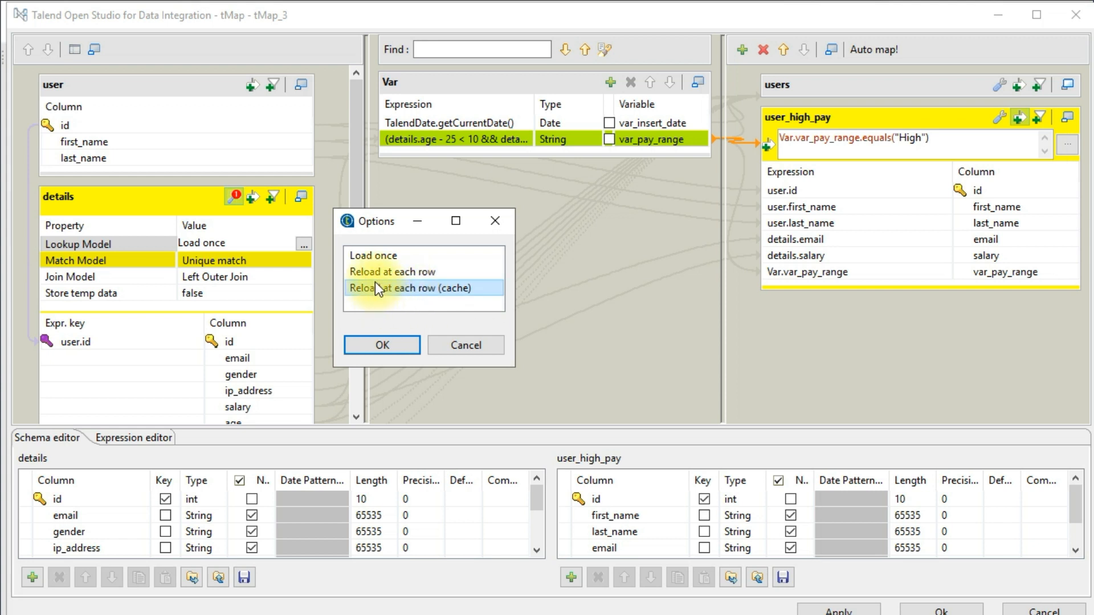
click(377, 254)
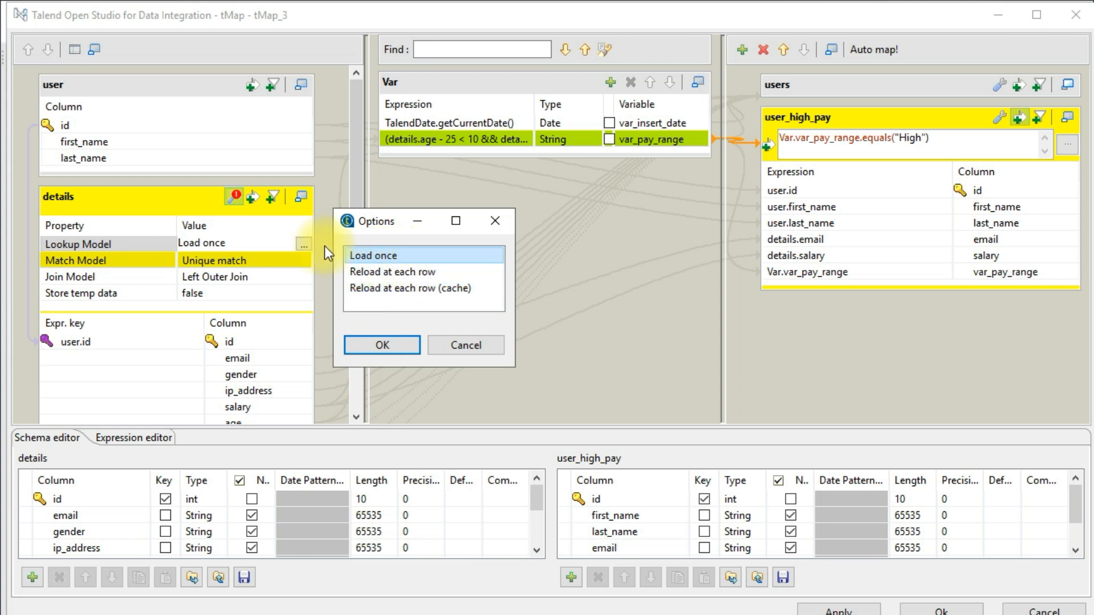
click(401, 265)
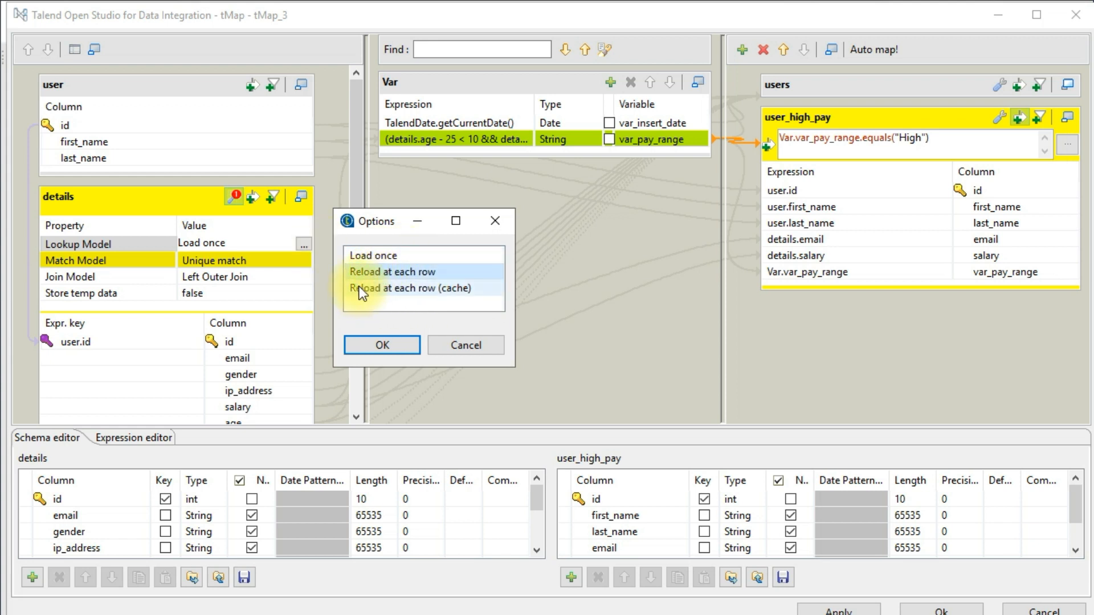
click(399, 255)
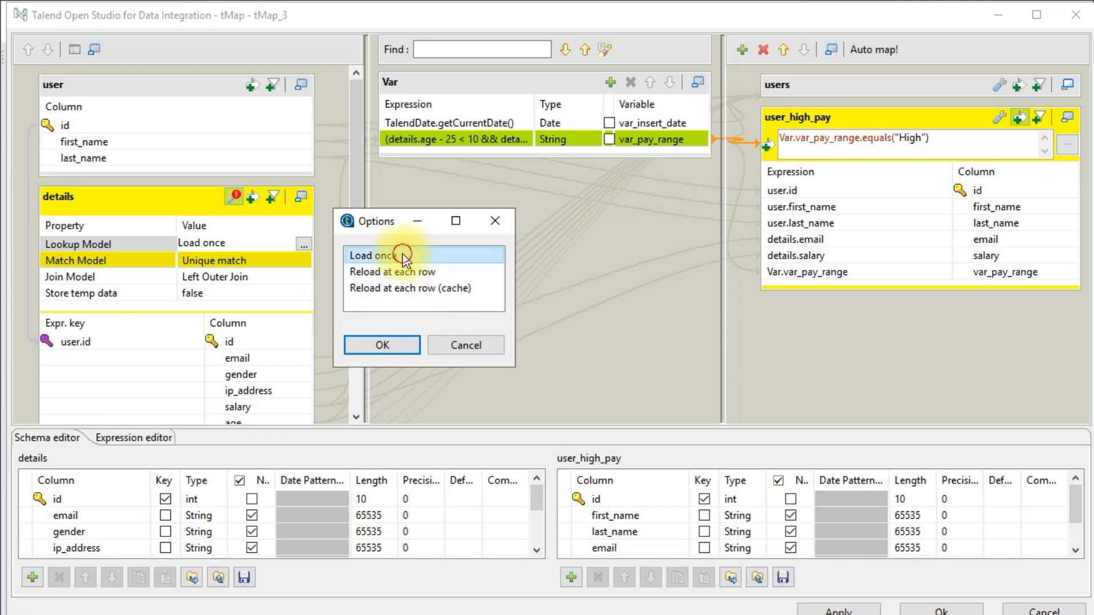
click(425, 275)
click(437, 291)
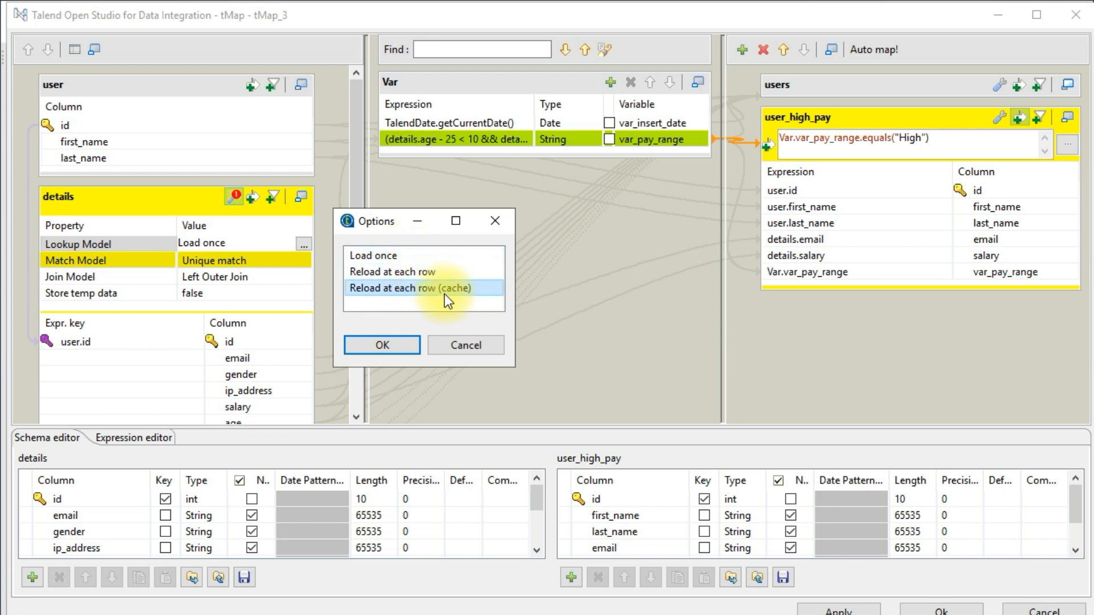
click(382, 345)
- Set the details input's Lookup Model back to Load once
click(251, 244)
click(304, 244)
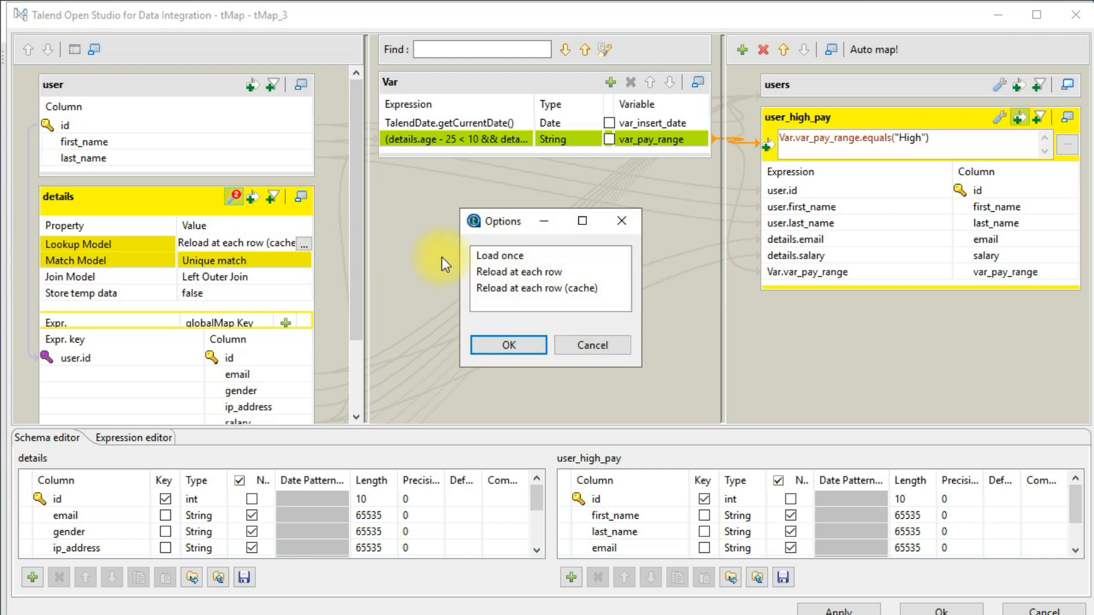
click(470, 257)
click(508, 345)
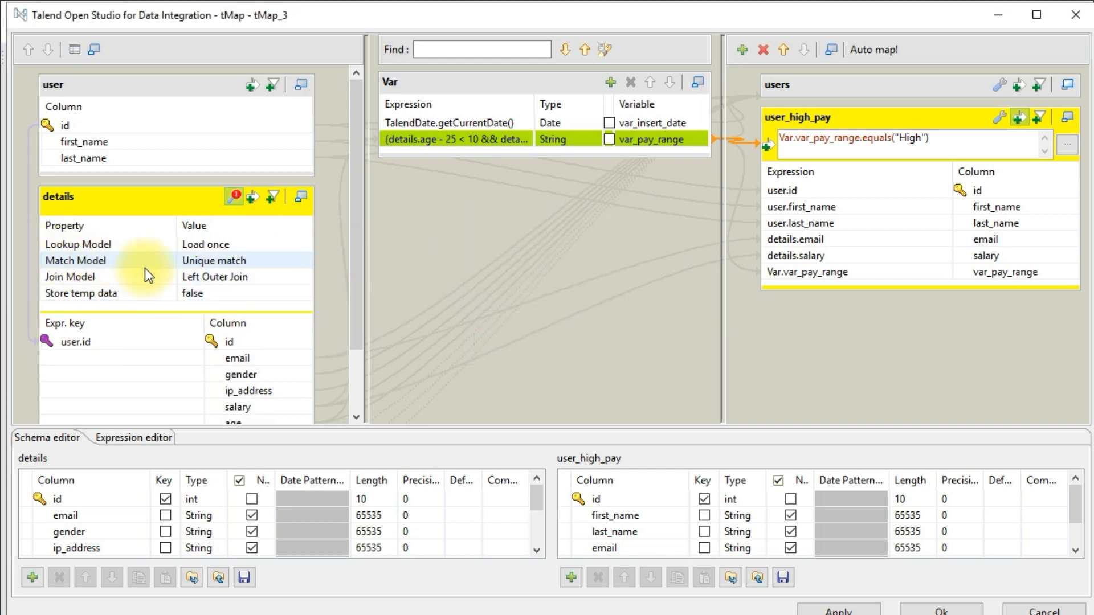
- Review All rows, Unique match, First match and All matches for details' Match Model, and accept Unique match
click(283, 265)
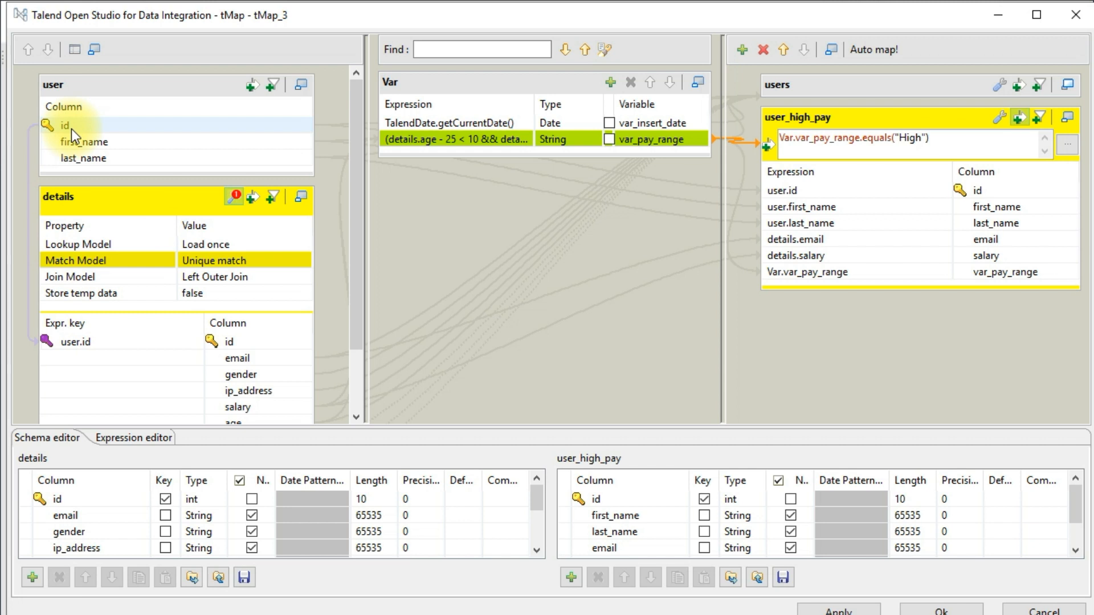
click(302, 260)
click(304, 261)
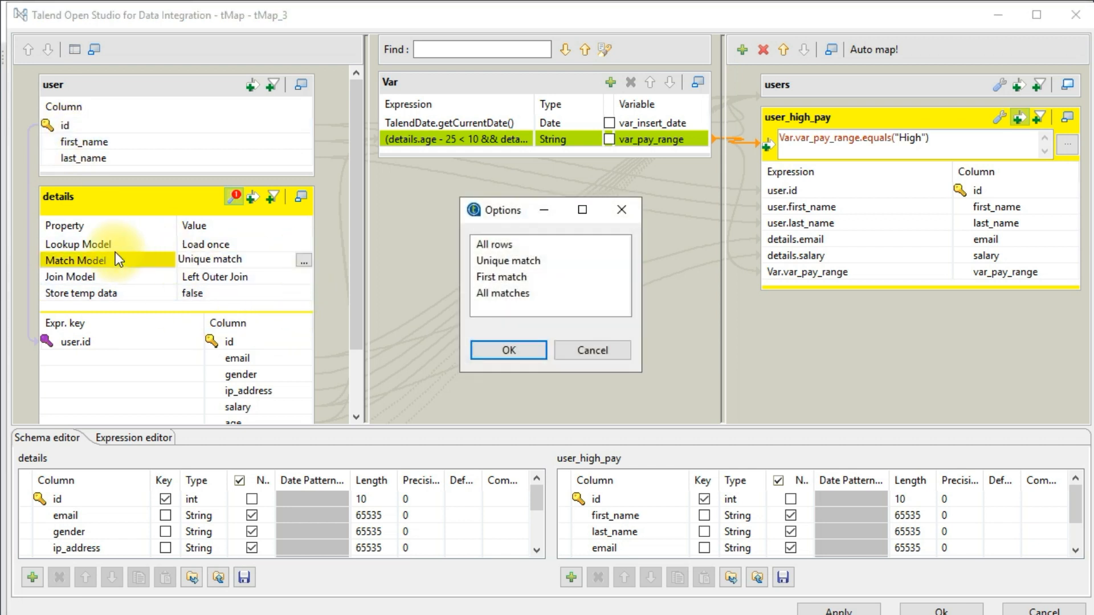
click(494, 249)
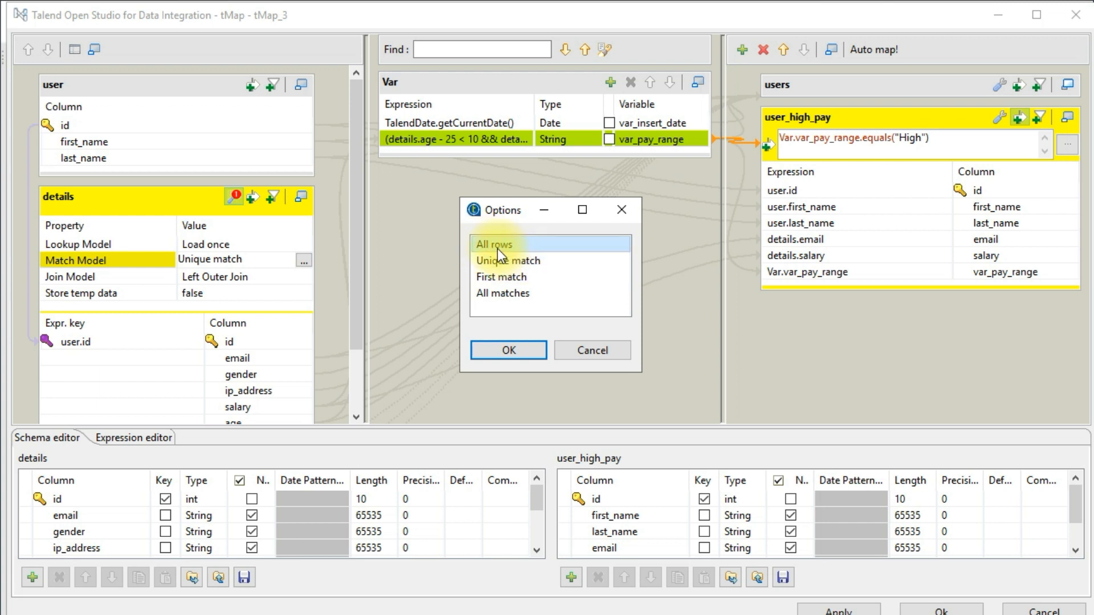
click(483, 259)
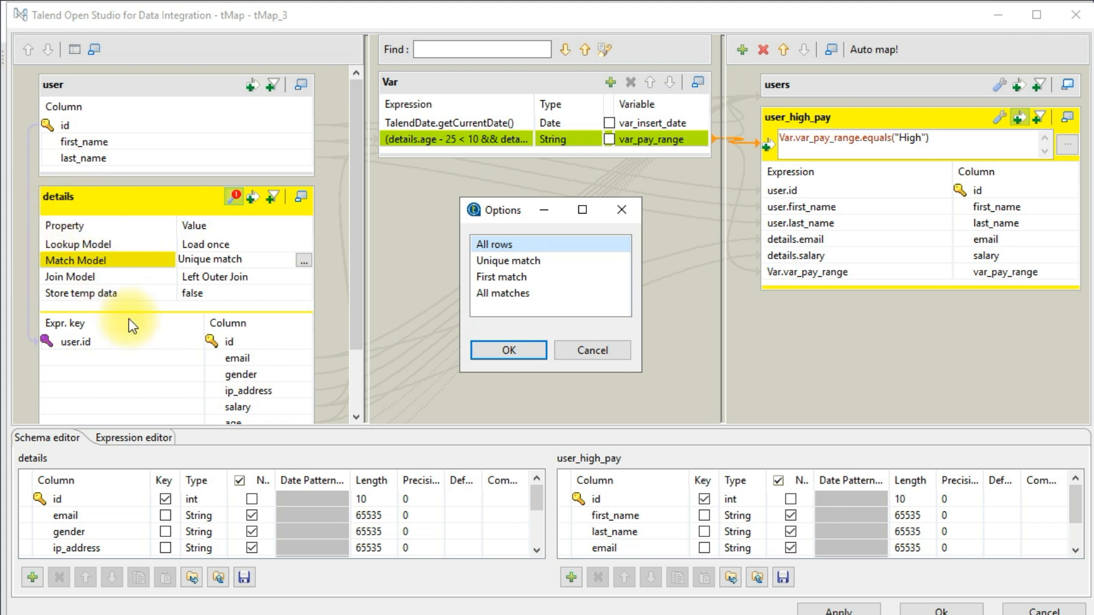
click(493, 265)
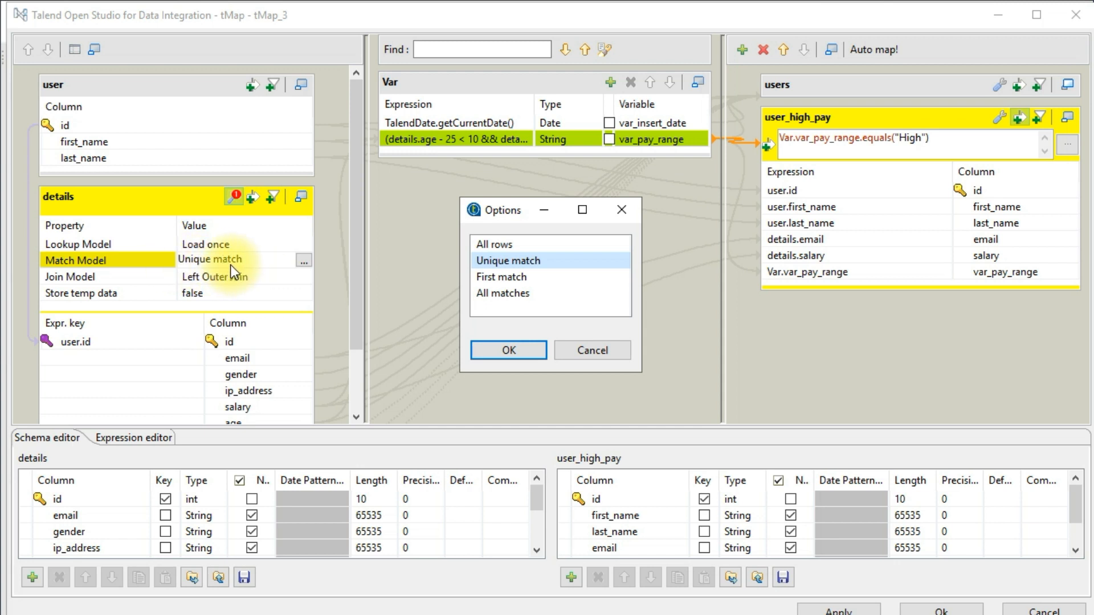
click(506, 281)
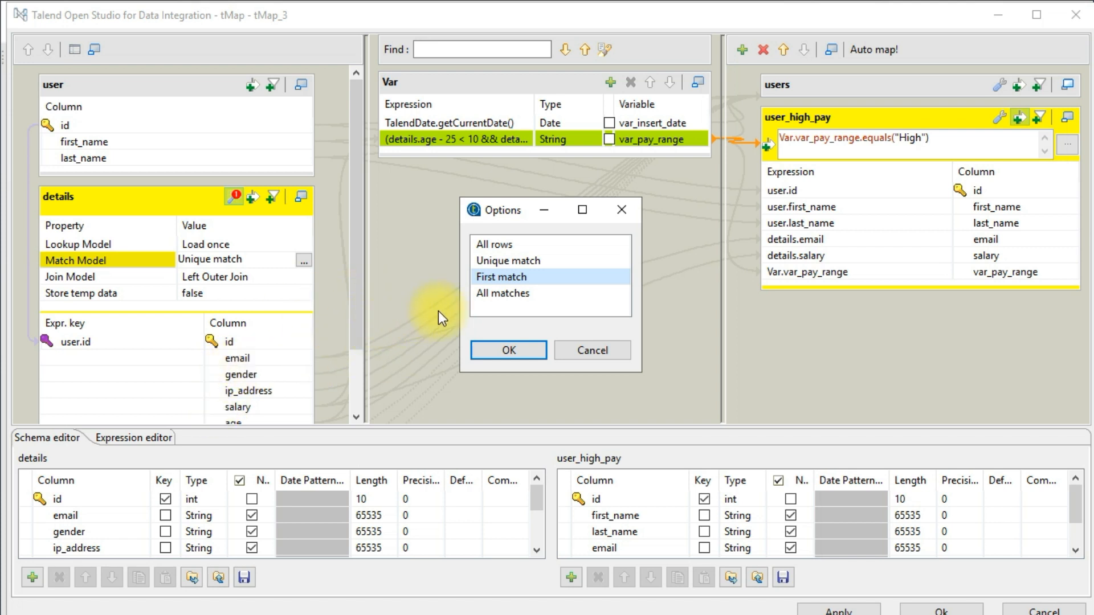
click(524, 295)
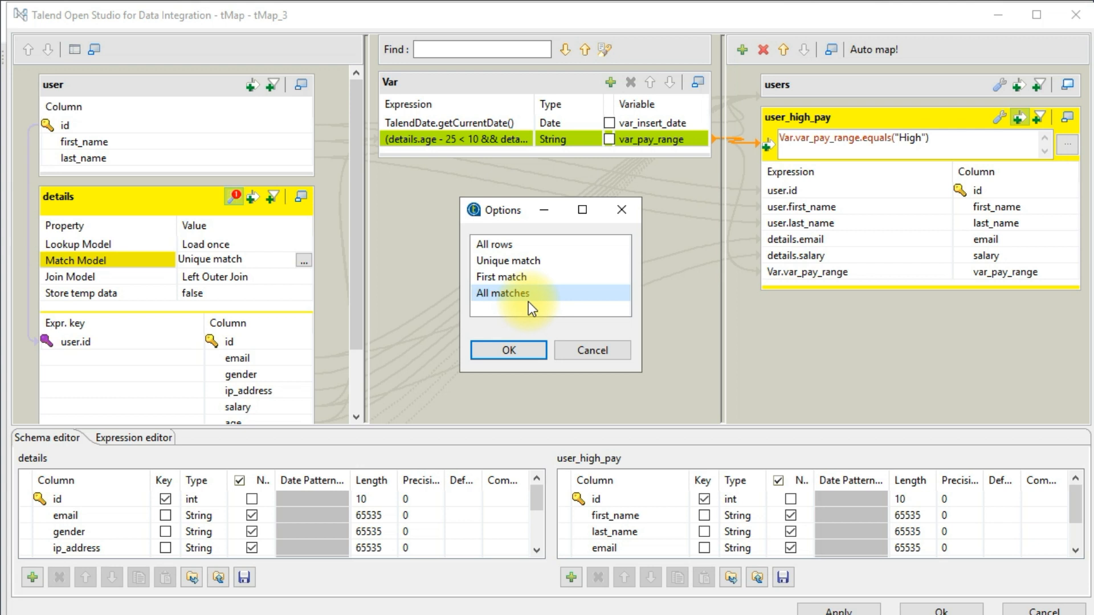
click(532, 262)
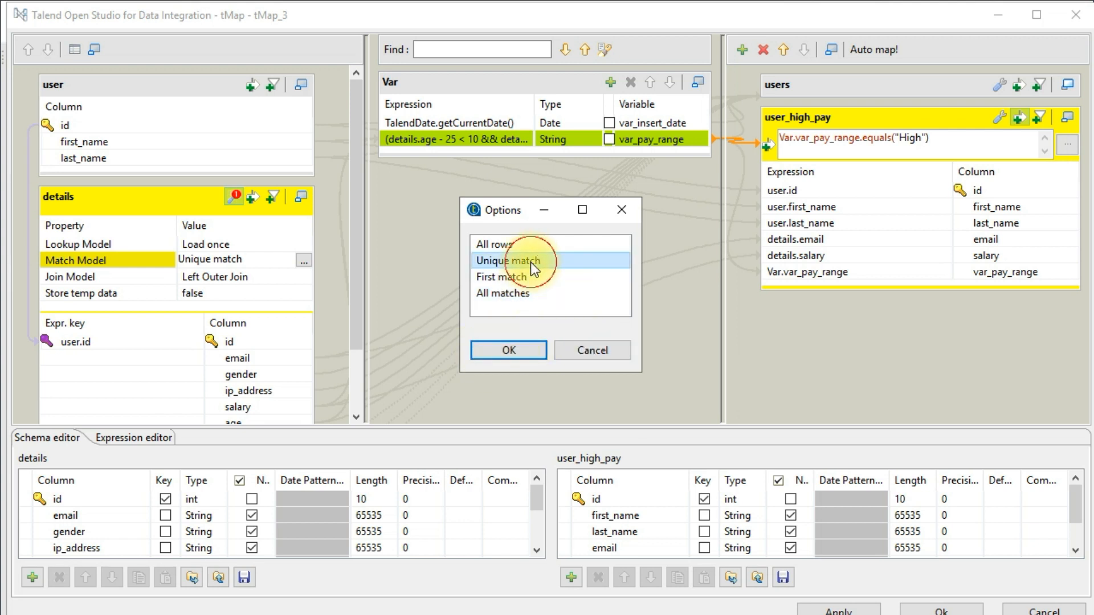
click(490, 275)
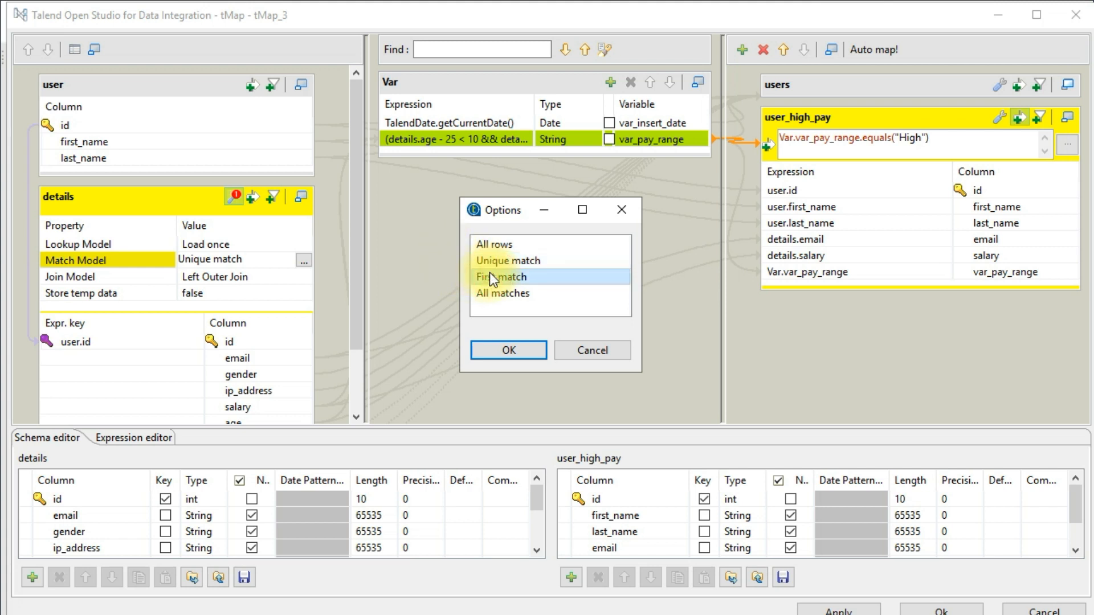
click(534, 259)
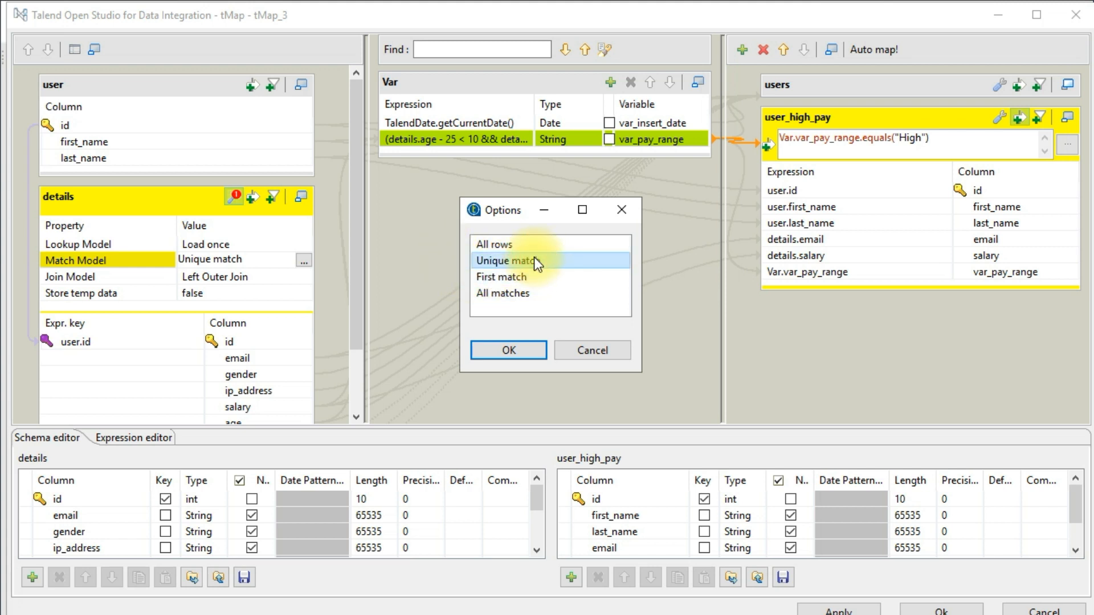
click(503, 351)
- Review Inner Join and Left Outer Join for the details input's Join Model, and accept Left Outer Join
click(109, 257)
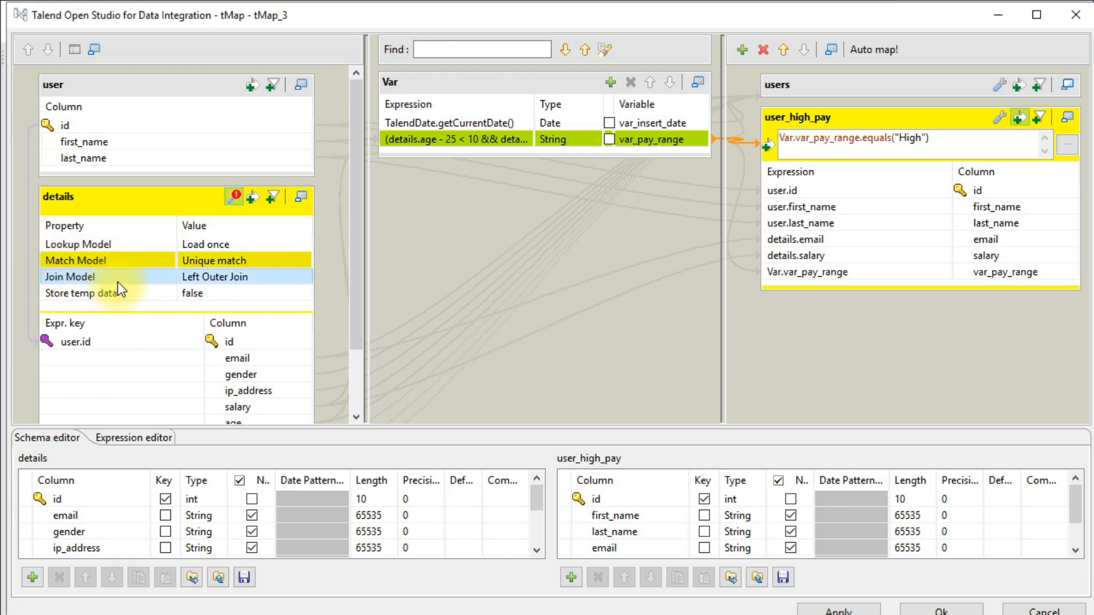
click(304, 278)
click(304, 278)
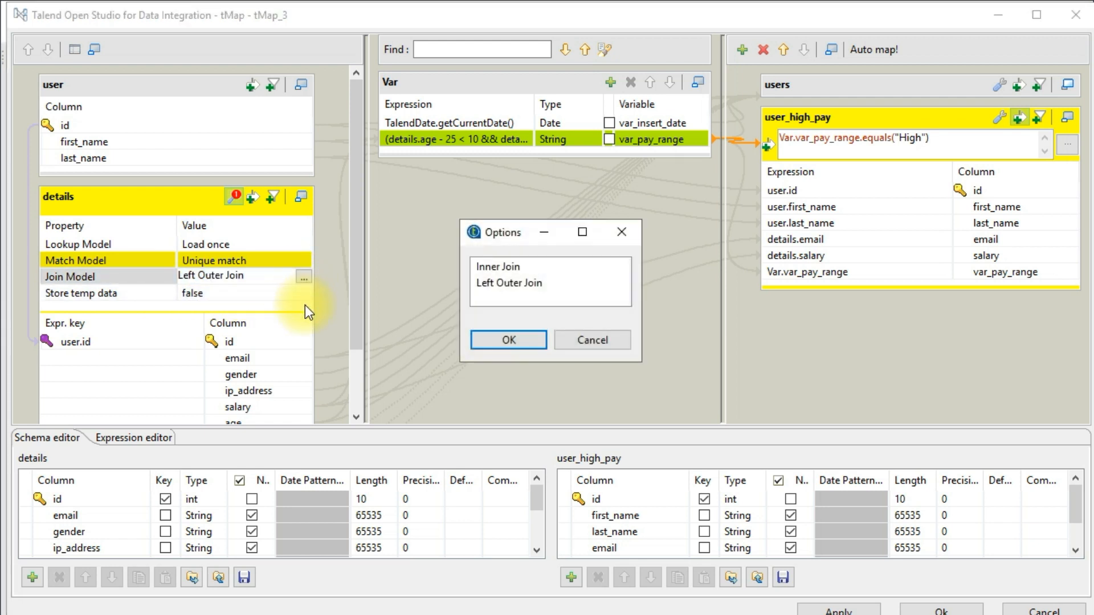
click(529, 288)
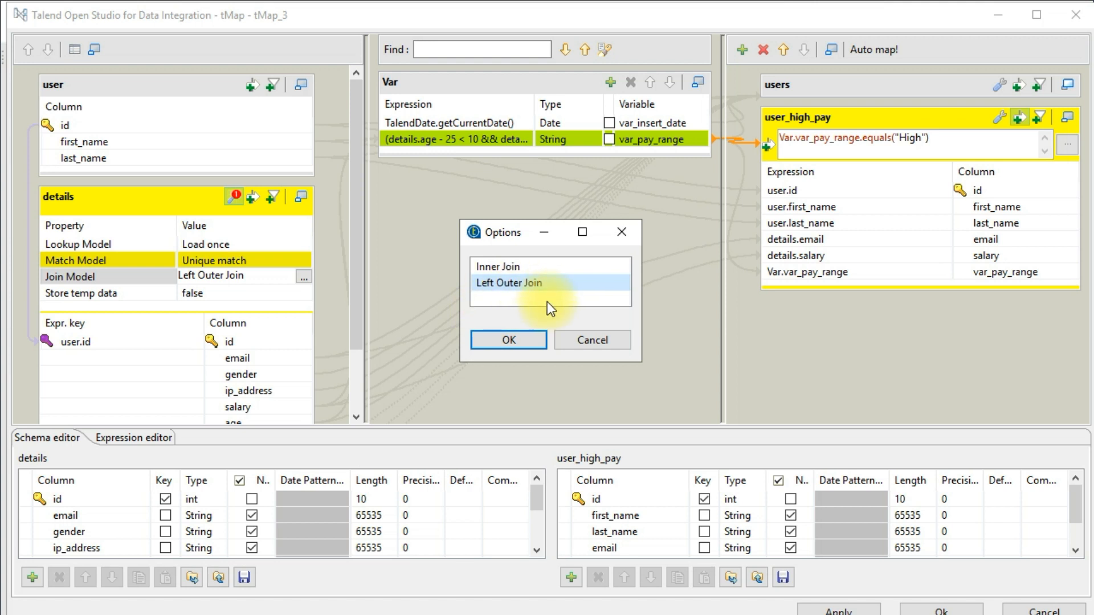
click(520, 267)
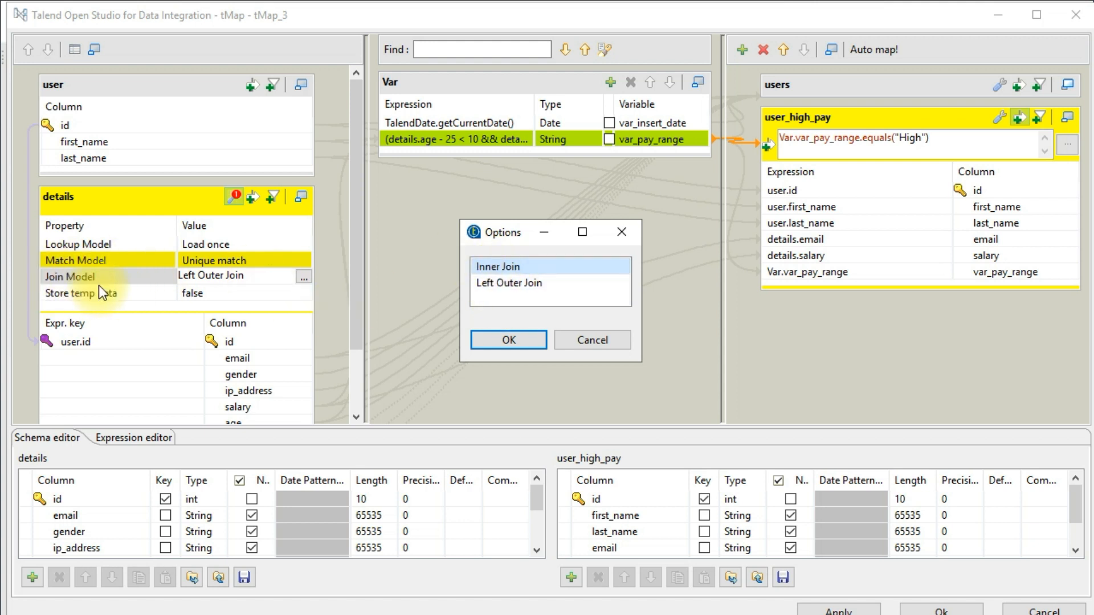
click(503, 285)
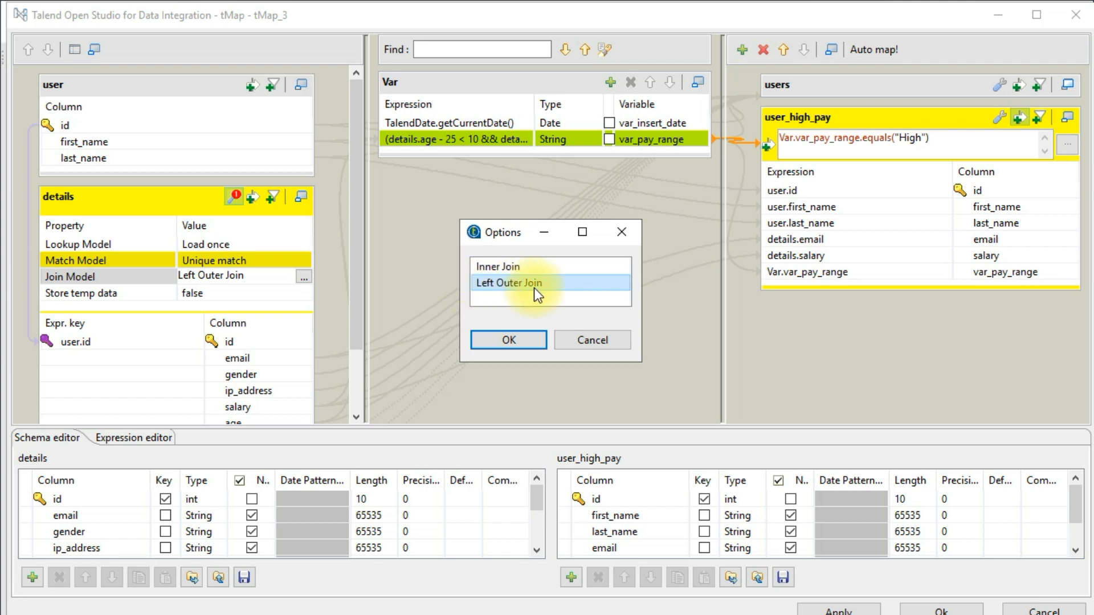
click(508, 345)
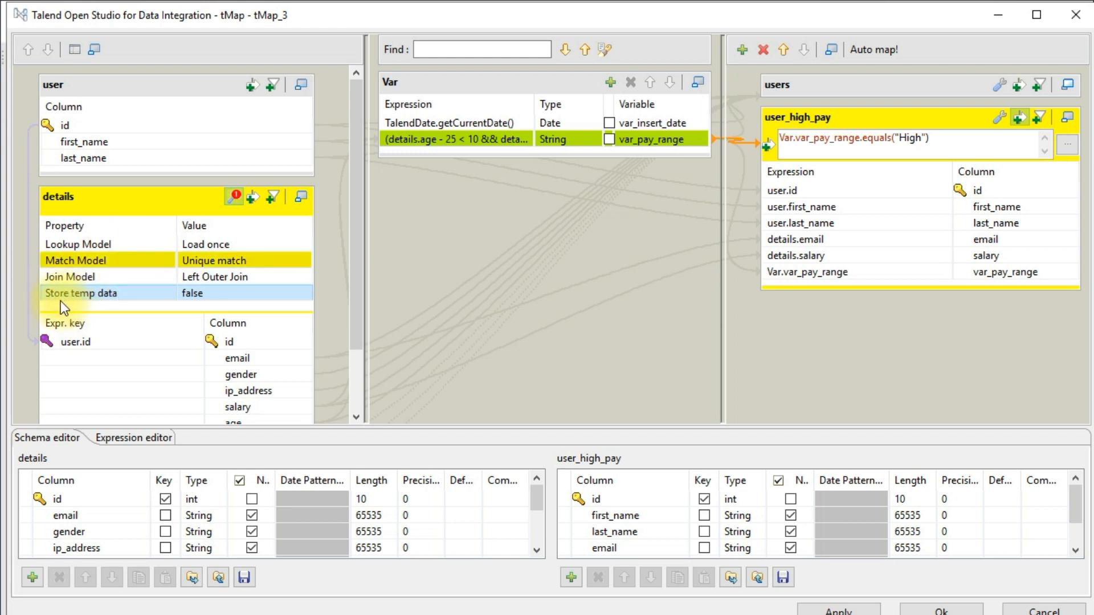
- Look at the Store temp data choices of the details input and cancel without changing the setting
click(191, 293)
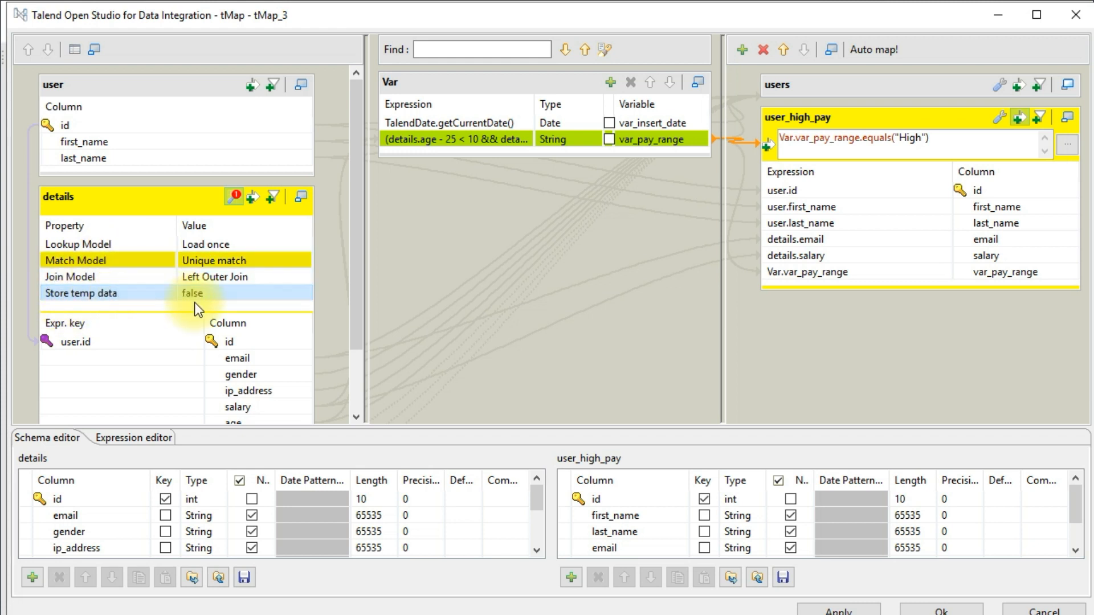
click(303, 293)
click(475, 268)
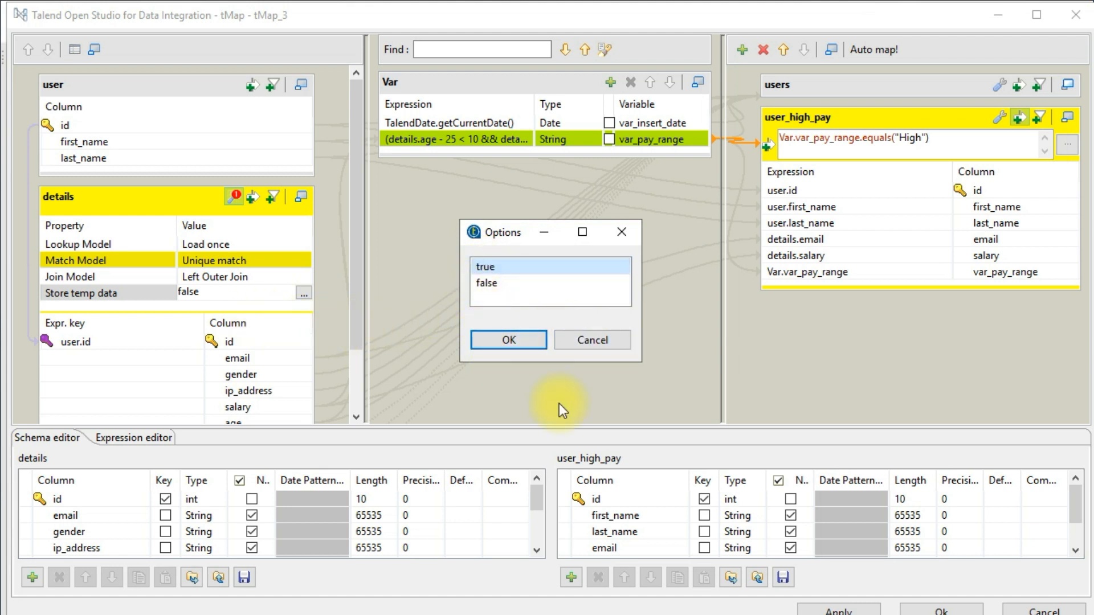
click(573, 346)
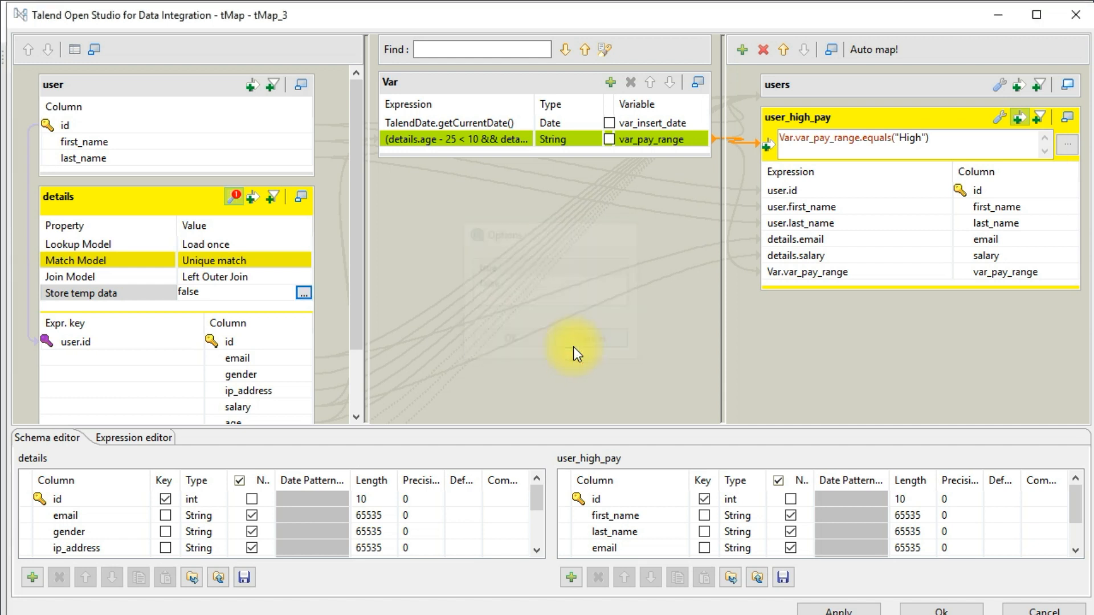
click(100, 296)
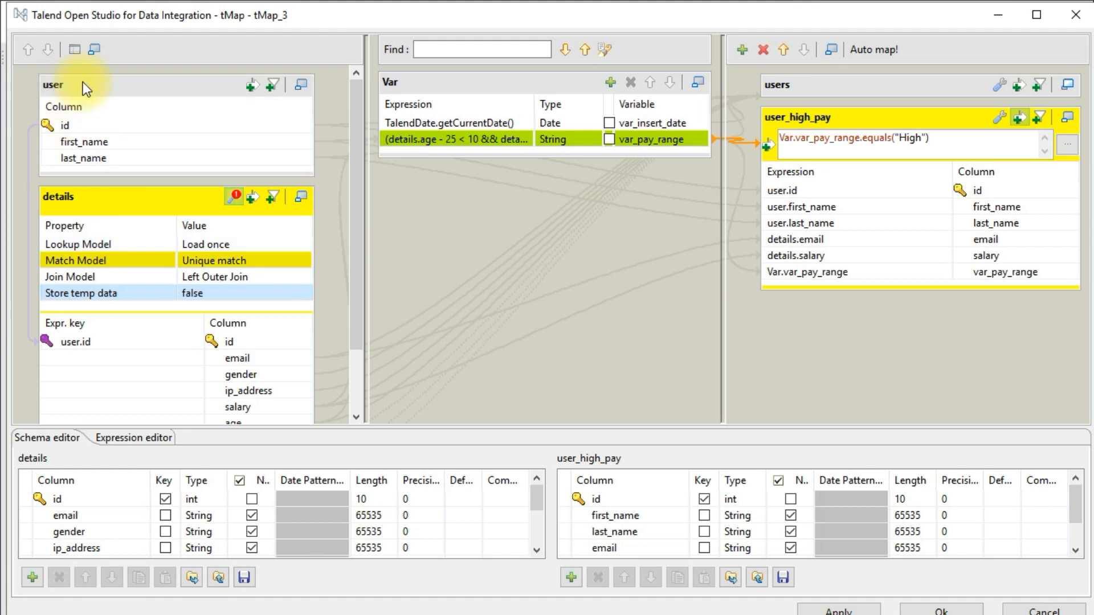
click(131, 265)
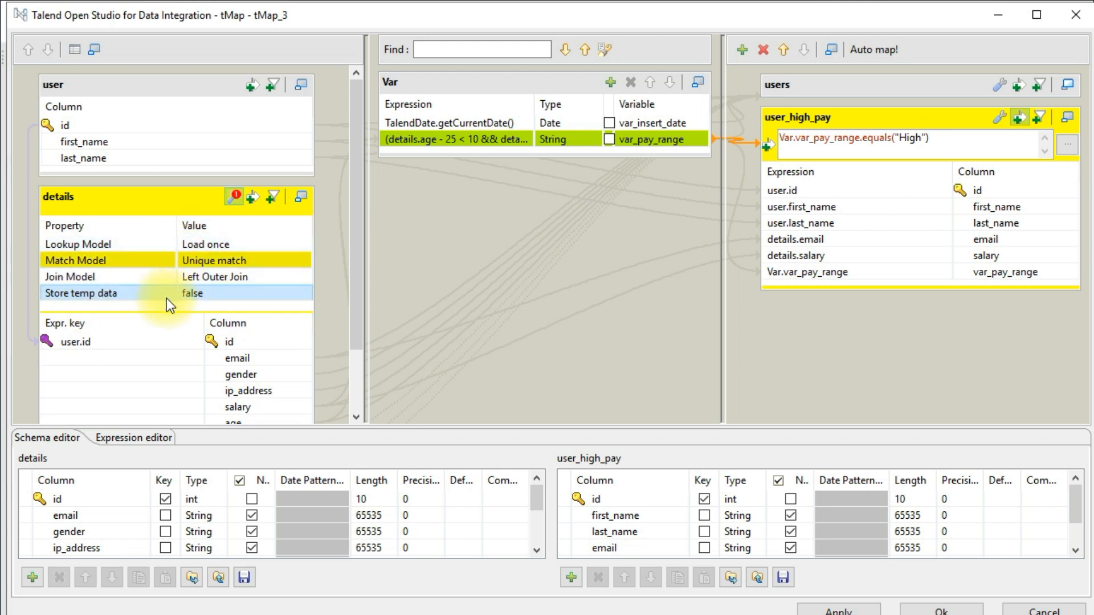
scroll(67, 234, down, 1)
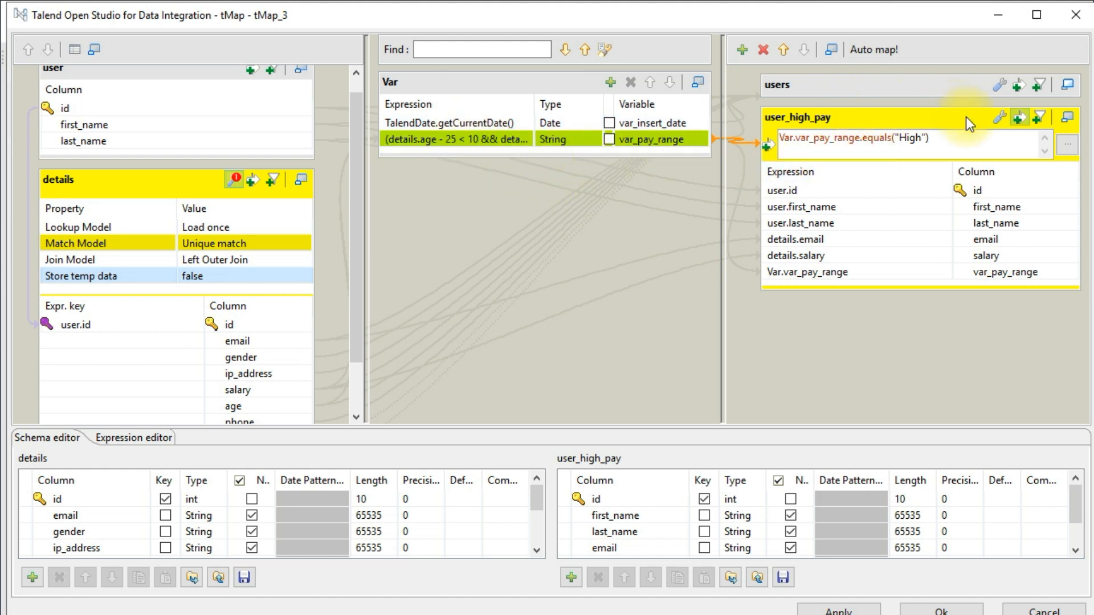
- Turn off the expression filter of the user_high_pay output and check its schema columns down to salary
click(1064, 118)
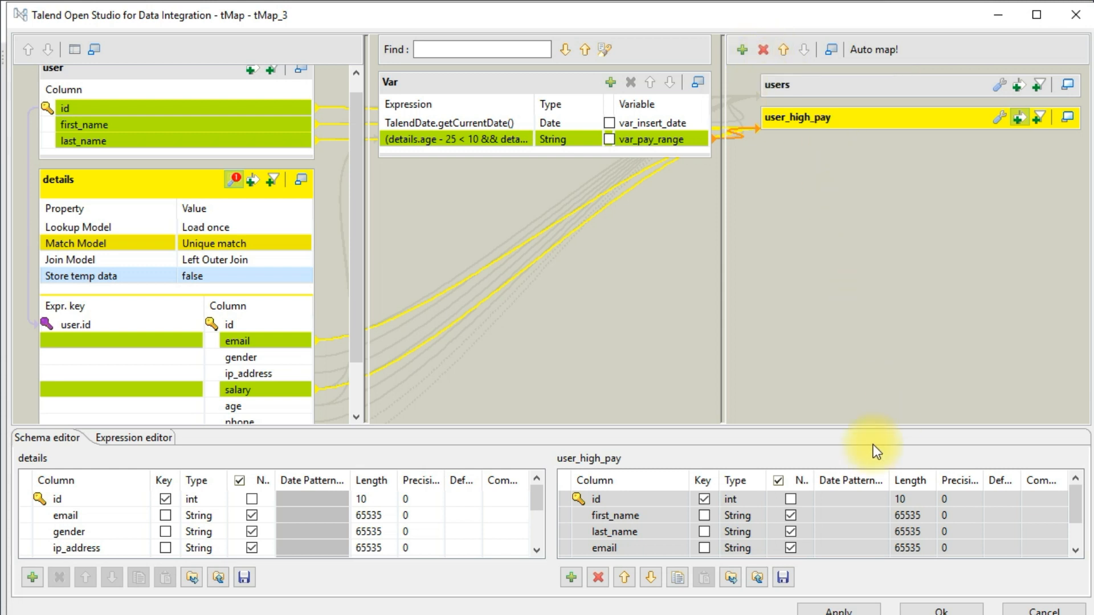
click(1021, 115)
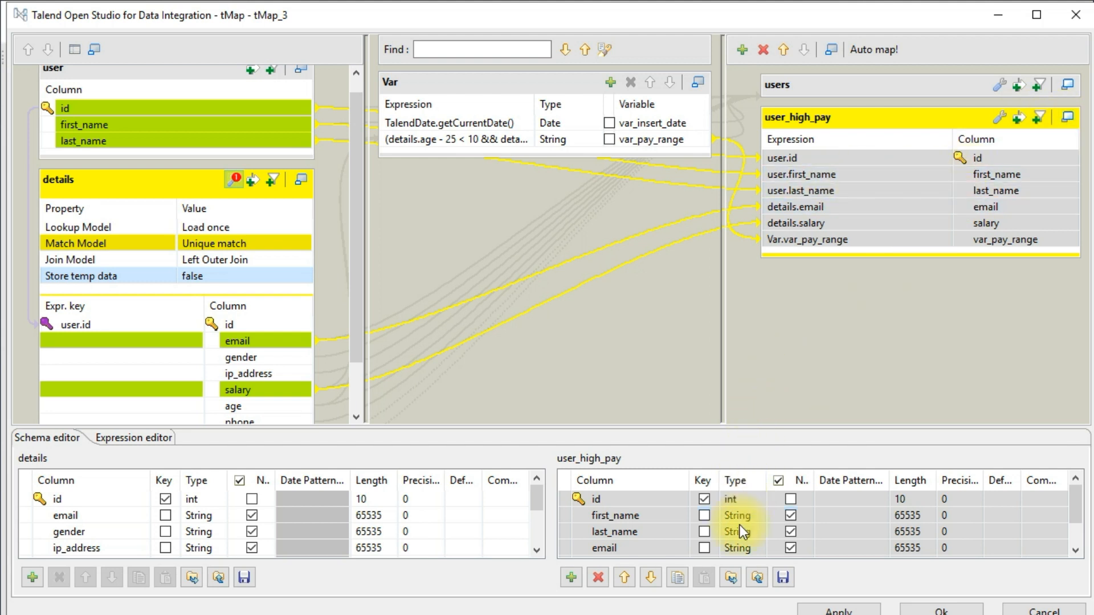
click(621, 557)
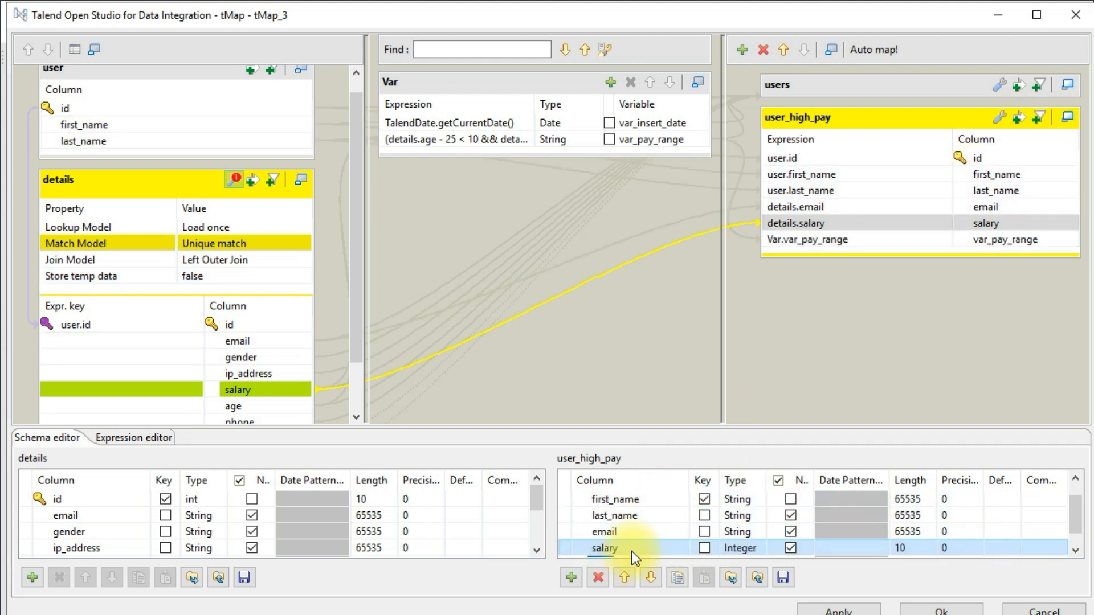
scroll(624, 550, down, 1)
click(626, 534)
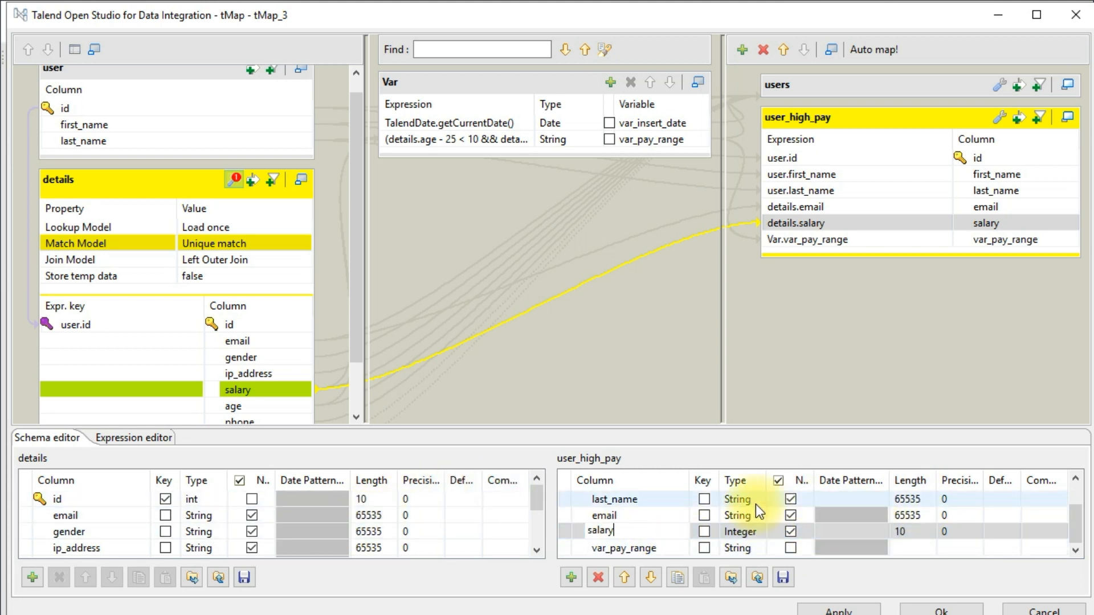
- Select the first_name through salary mappings of user_high_pay, accept the tMap_3 mapping and save the job
click(818, 172)
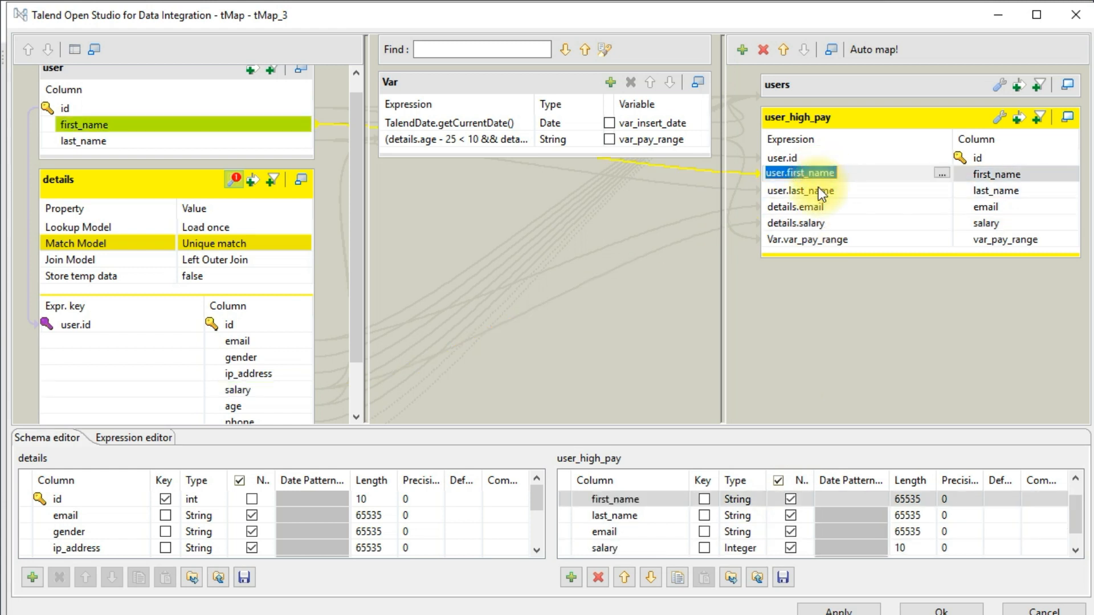
shift+click(830, 230)
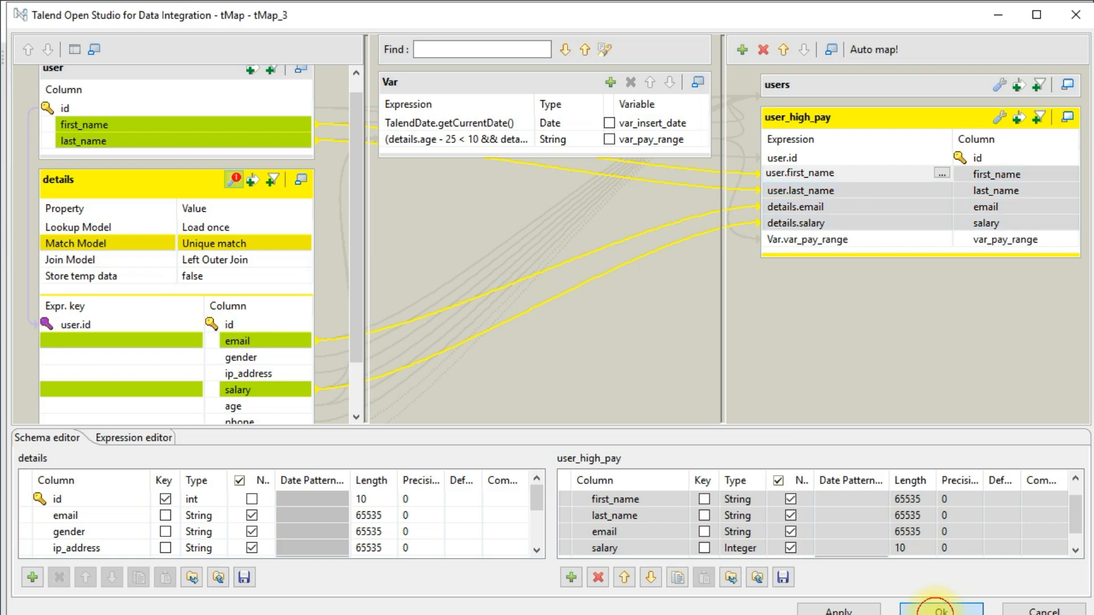
click(940, 610)
key(ctrl+s)
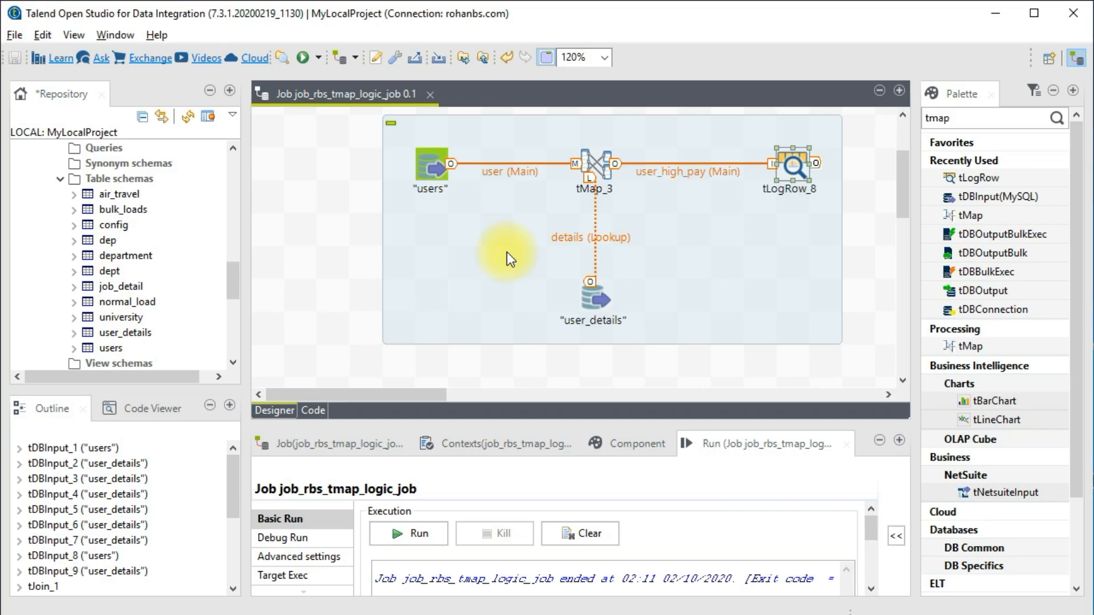
- Deactivate the current subjob that holds tMap_3 and clear it out of the canvas area
click(426, 163)
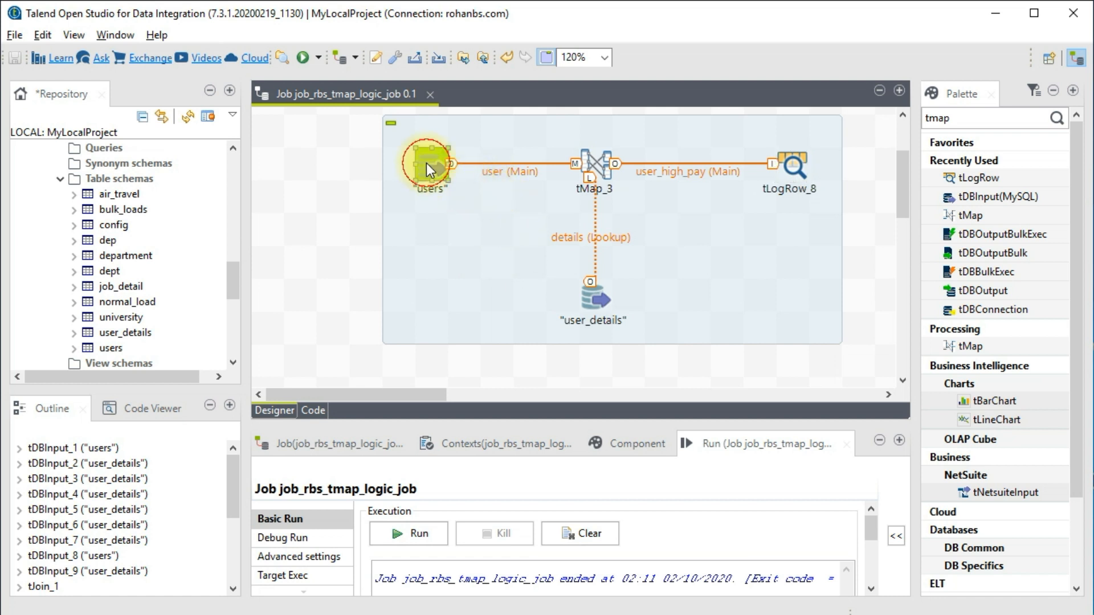
right_click(423, 166)
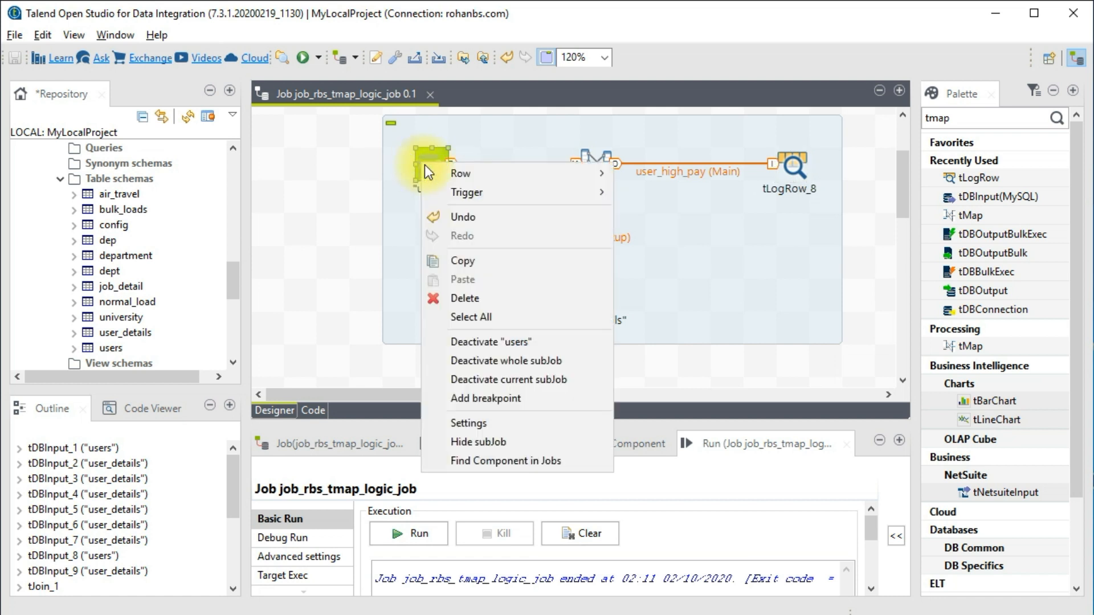
click(461, 378)
click(507, 141)
key(Delete)
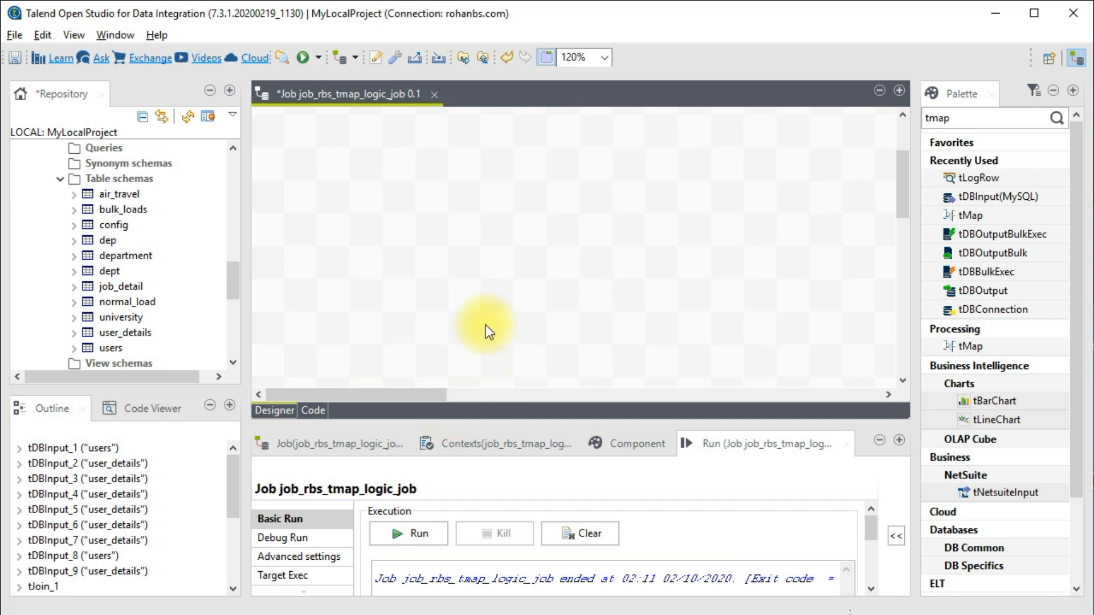
- Add the users and user_details tables to the job as tDBInput(MySQL) components below the tMap demonstration note
scroll(443, 228, up, 3)
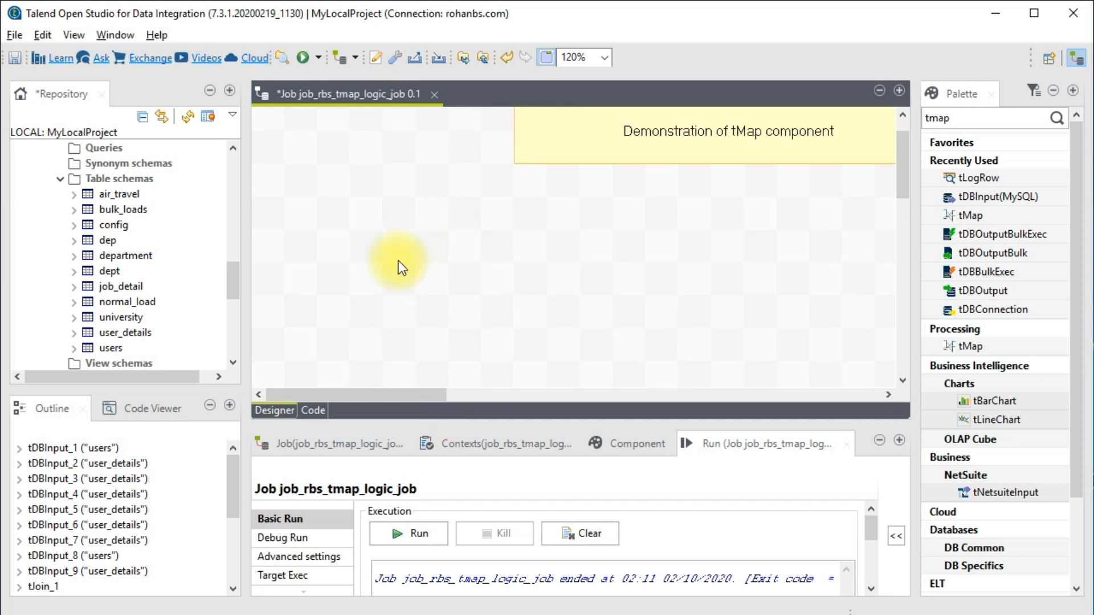
drag(233, 289, 231, 279)
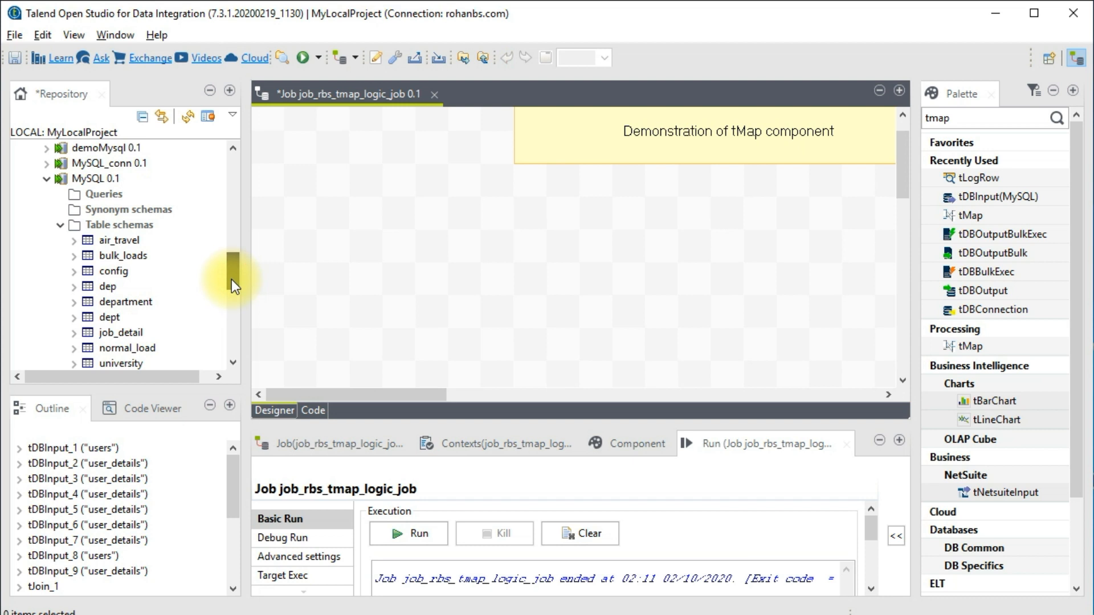
scroll(189, 333, down, 2)
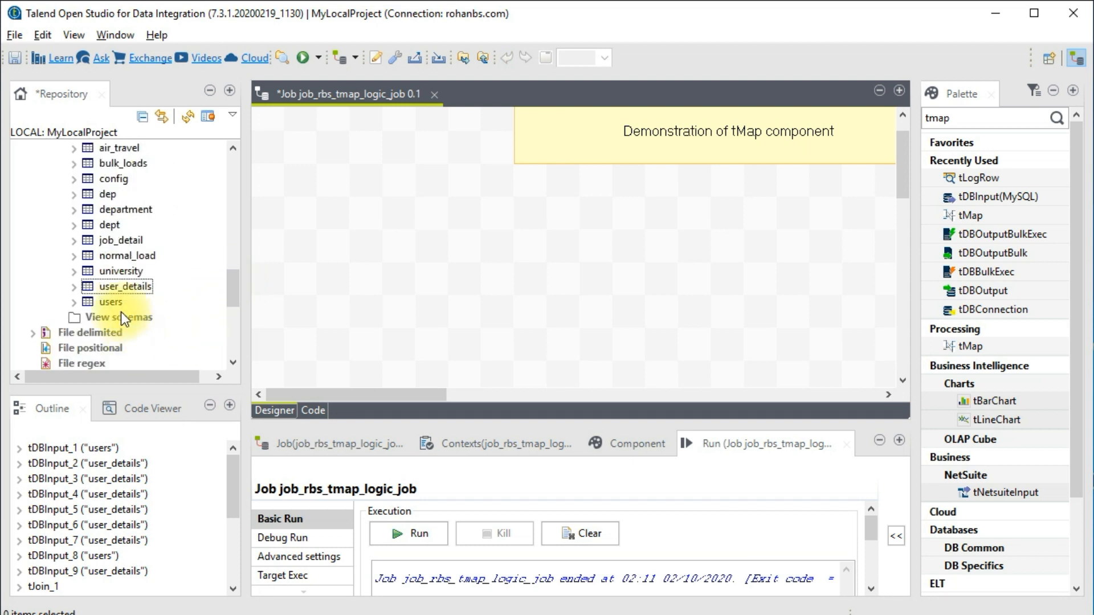
drag(279, 290, 458, 236)
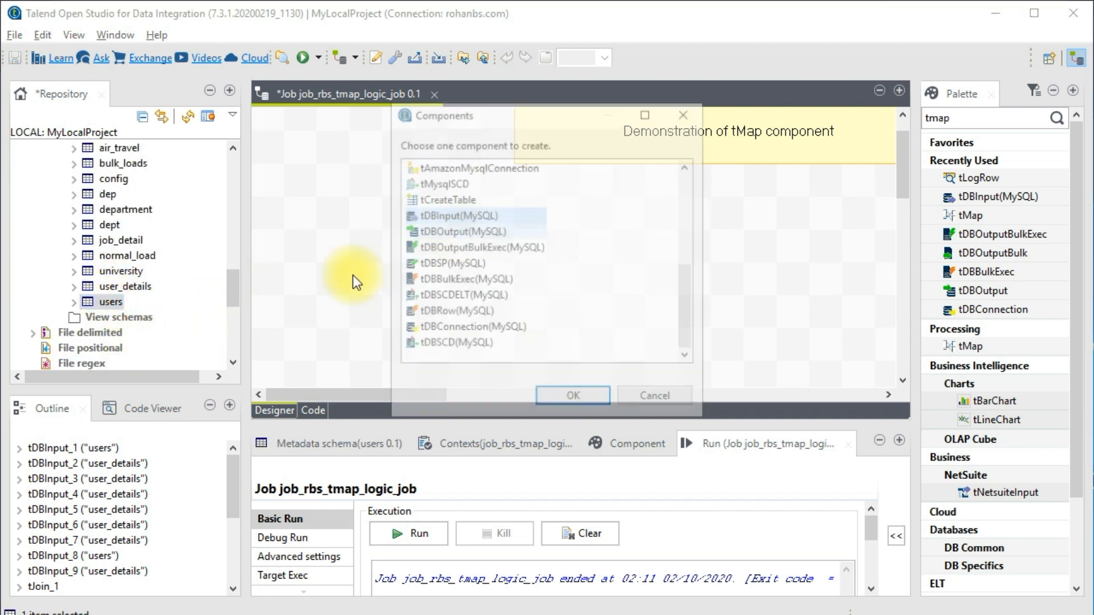
click(558, 398)
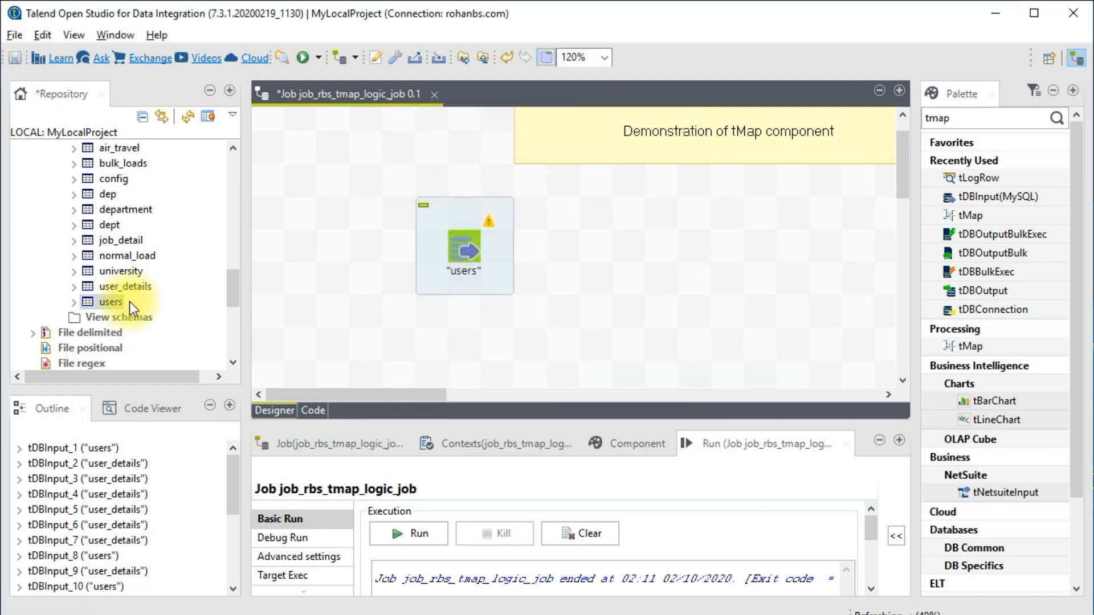
drag(125, 282, 644, 350)
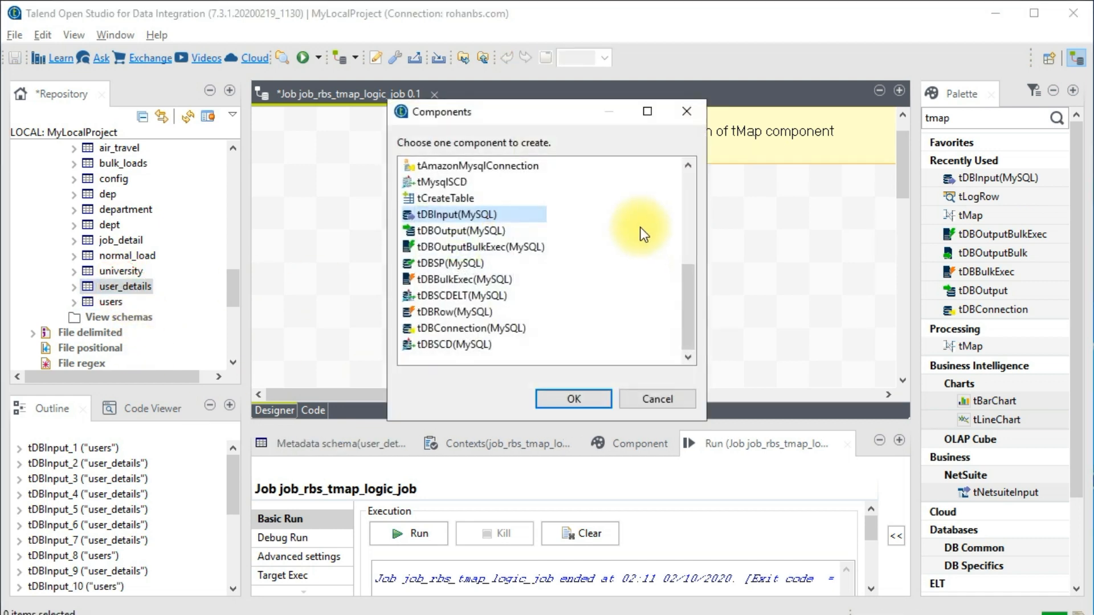
click(561, 395)
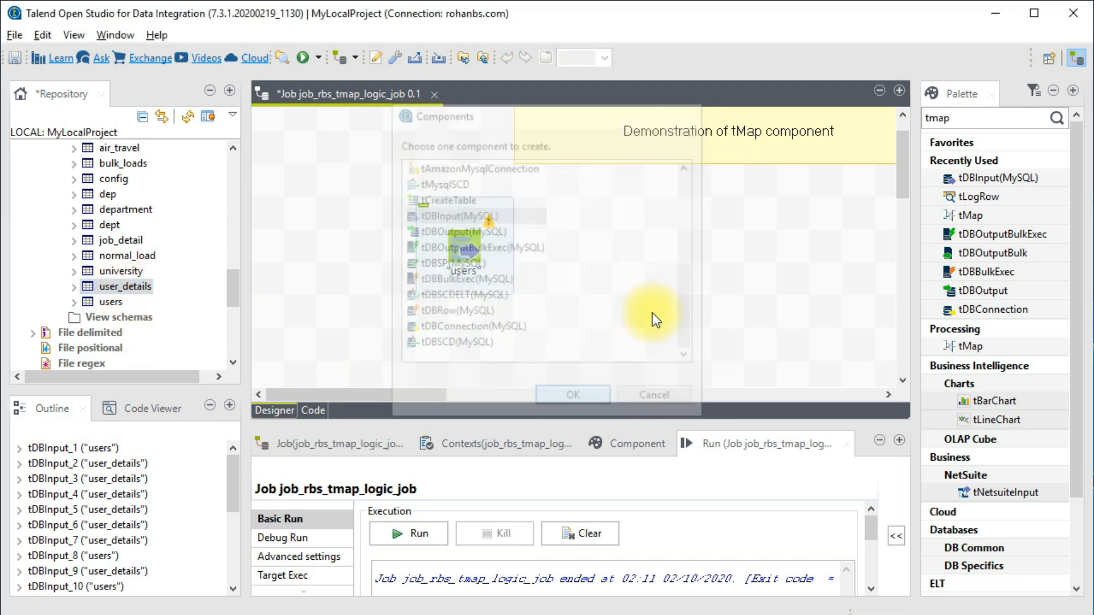
- Add a tMap component beside the new users input and shift user_details further down beneath it
click(637, 215)
text(tmap)
key(Return)
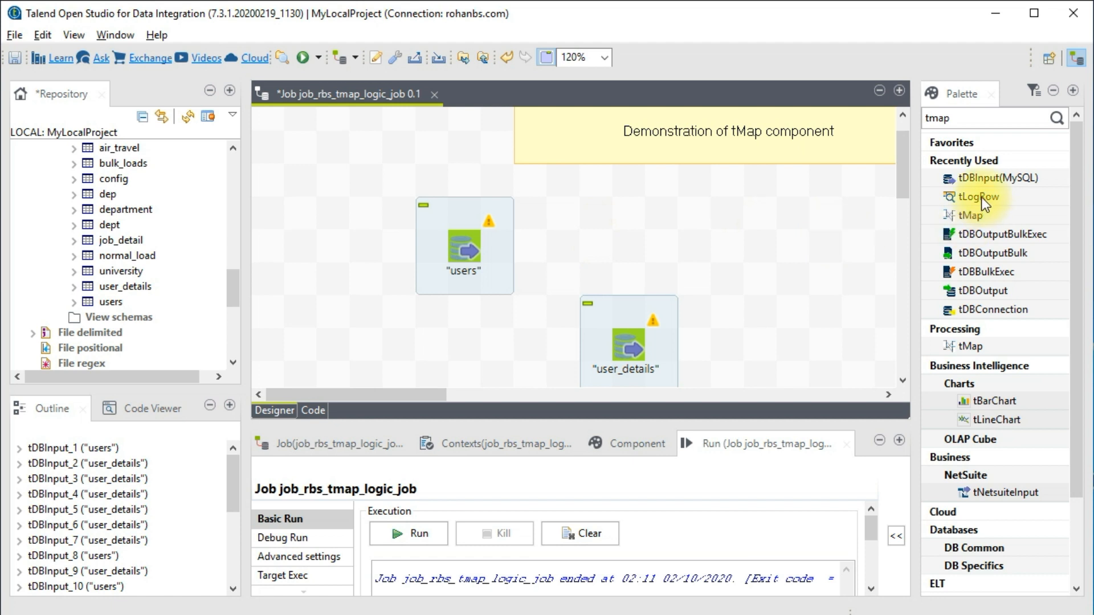
drag(969, 214, 629, 245)
drag(639, 300, 623, 334)
- Connect users to the new tMap as the main flow and user_details as its lookup flow
click(464, 245)
drag(487, 247, 634, 254)
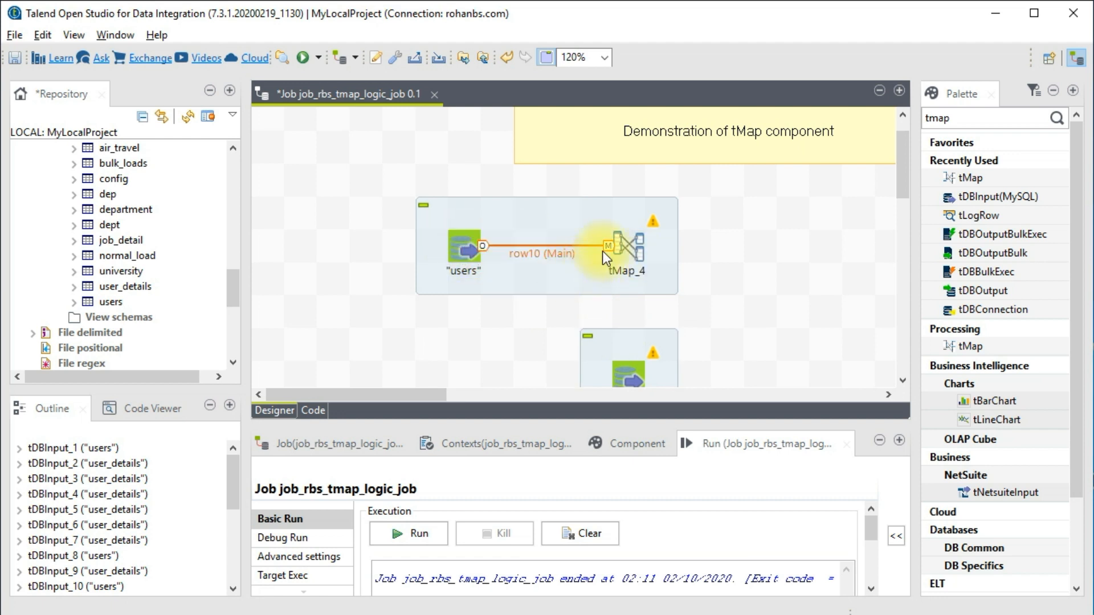
click(624, 367)
drag(651, 365, 627, 250)
scroll(637, 354, down, 3)
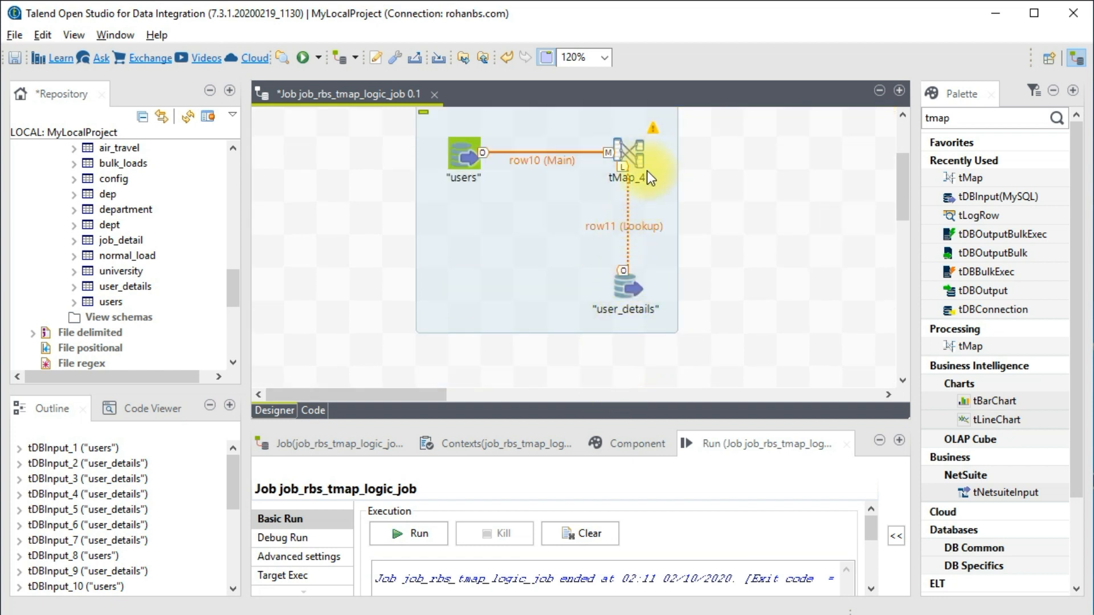
- Add limit 900 to the end of the user_details lookup component's SELECT query
double_click(620, 288)
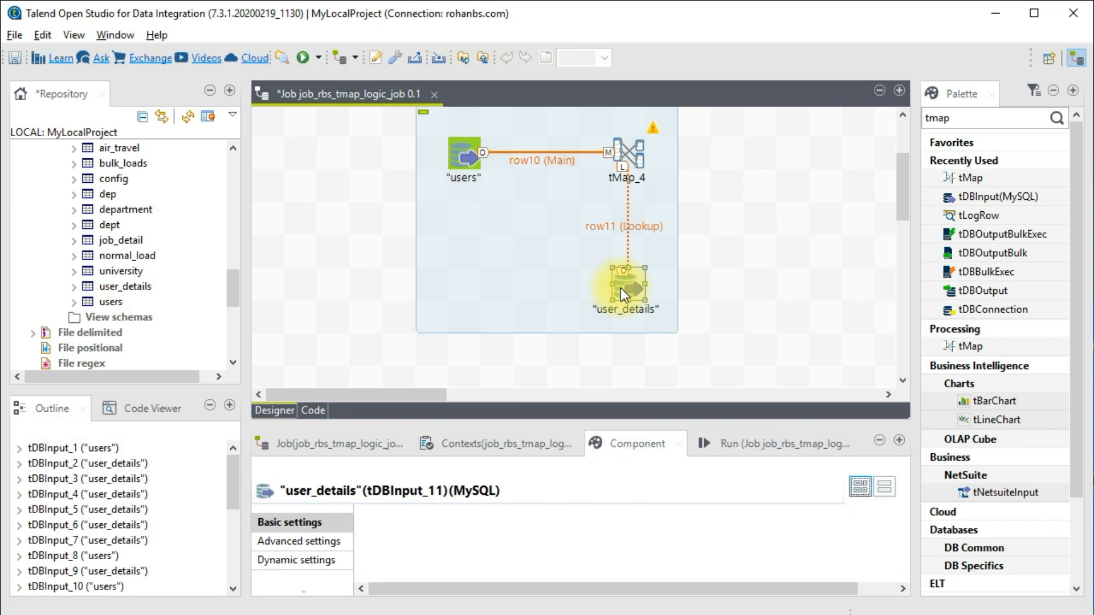
click(613, 440)
double_click(613, 440)
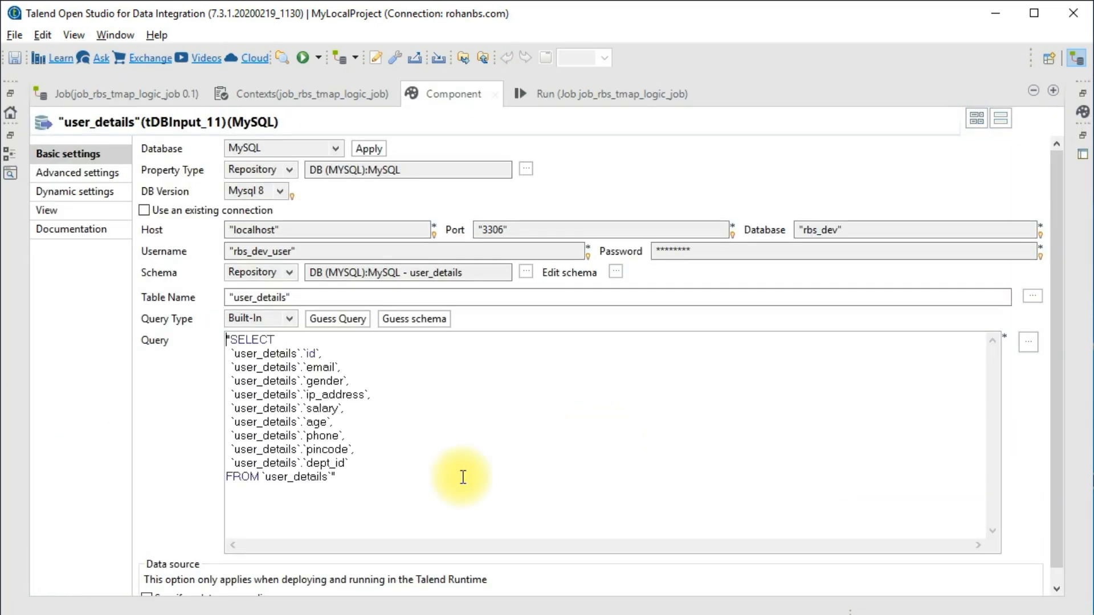
click(334, 476)
text(limit 10)
key(BackSpace)
key(BackSpace)
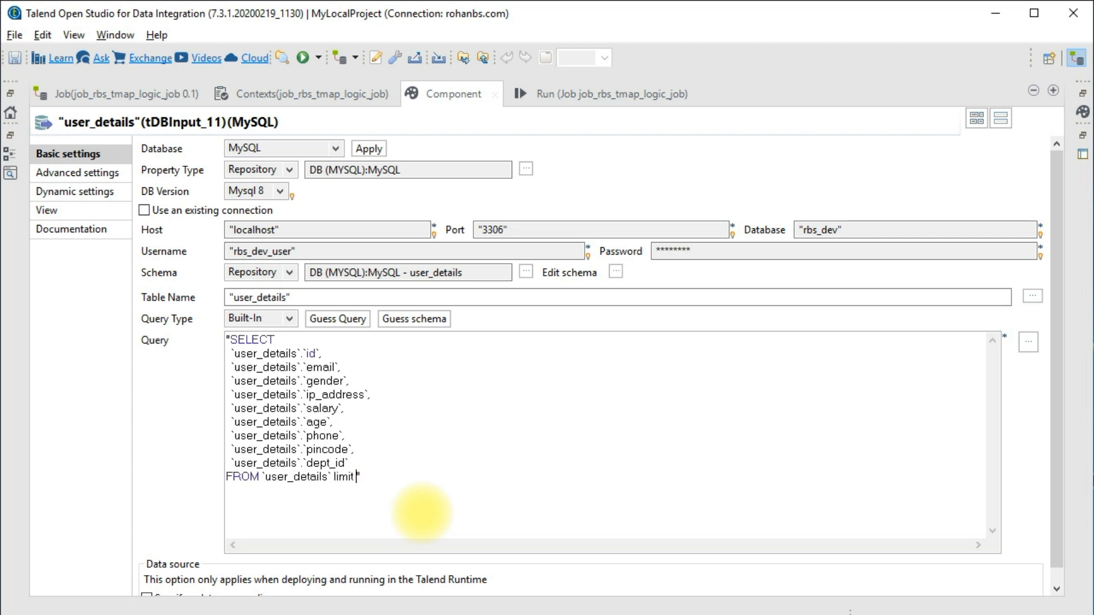
text(900)
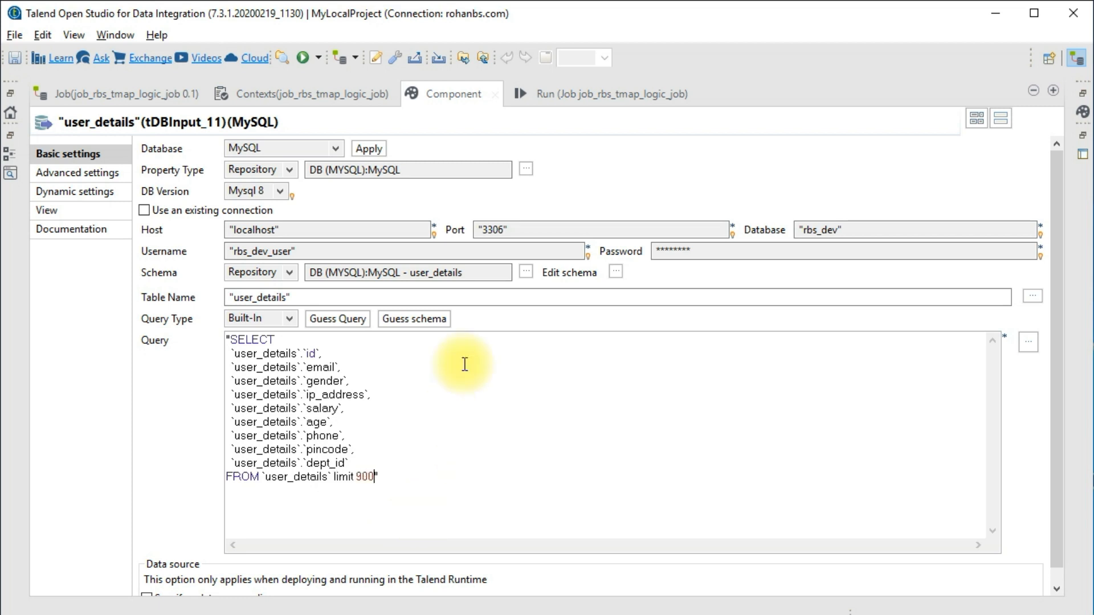
double_click(460, 98)
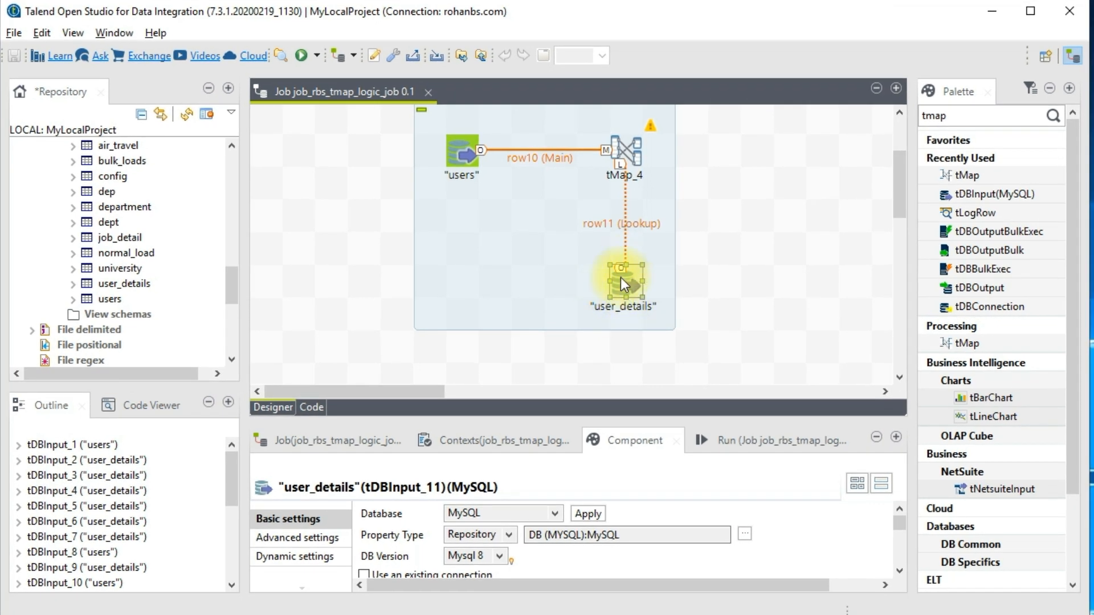
- In tMap_4's mapping, join row10's id to the id key of the row11 lookup
double_click(636, 150)
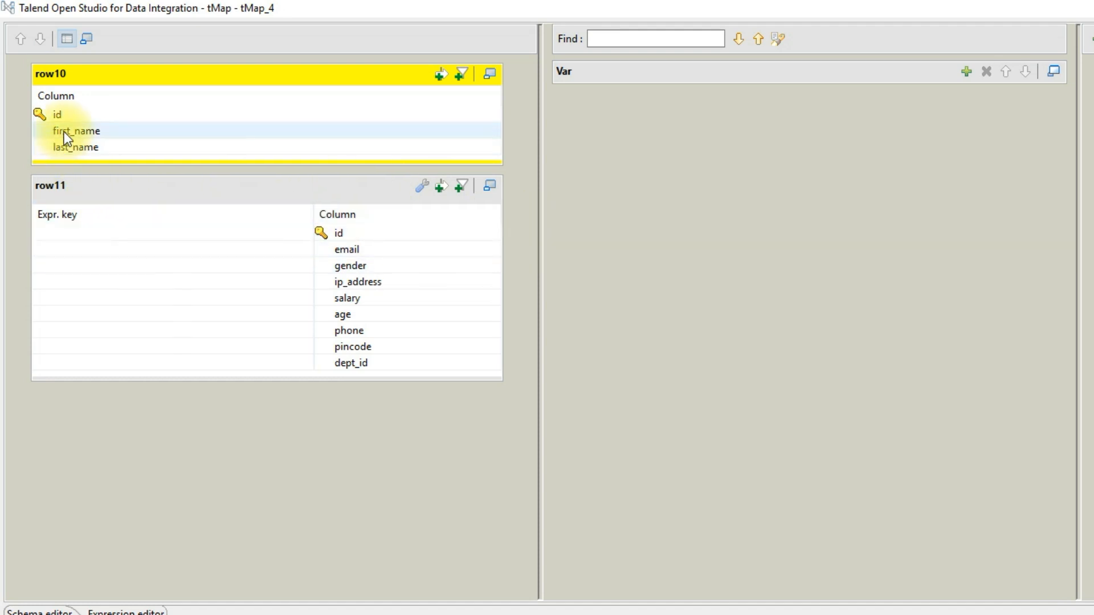
click(68, 114)
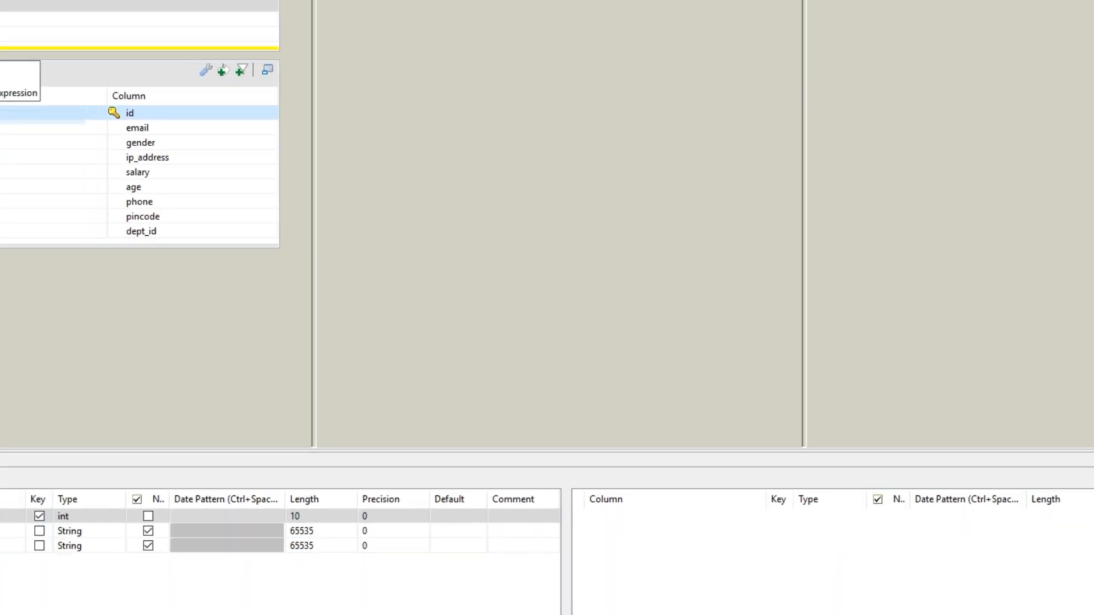
drag(48, 81, 44, 166)
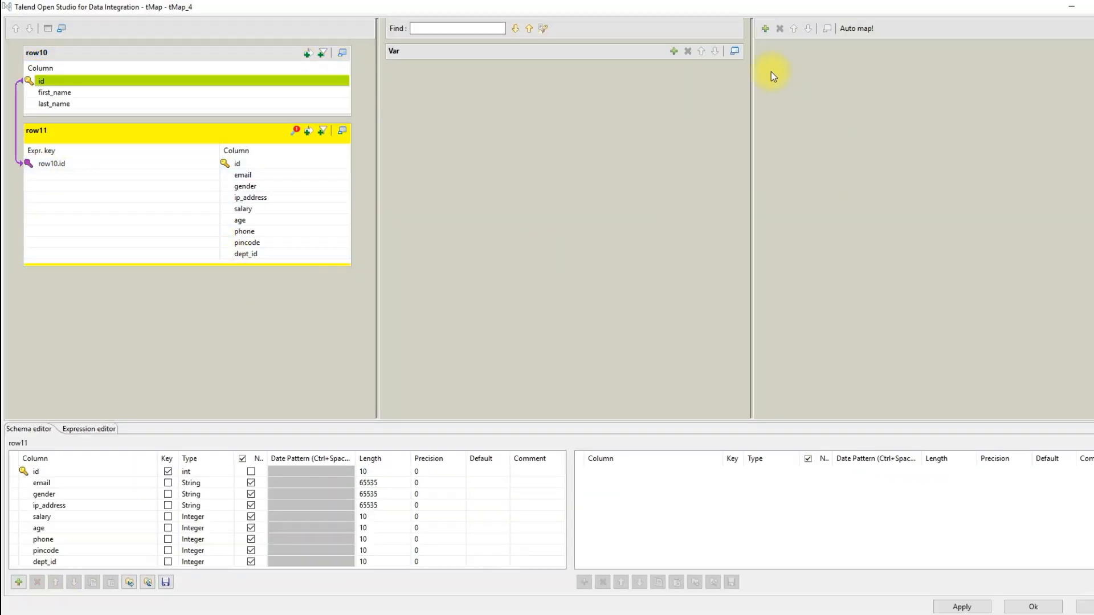
- Add two new outputs named main_output and rejectss to tMap_4's mapping
click(765, 28)
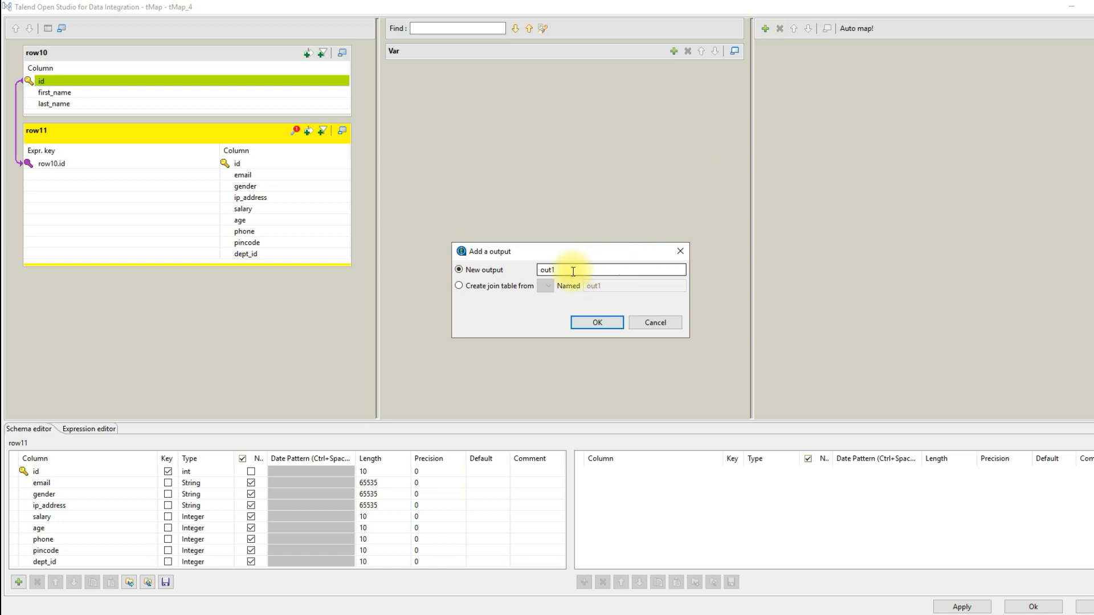
text(main_)
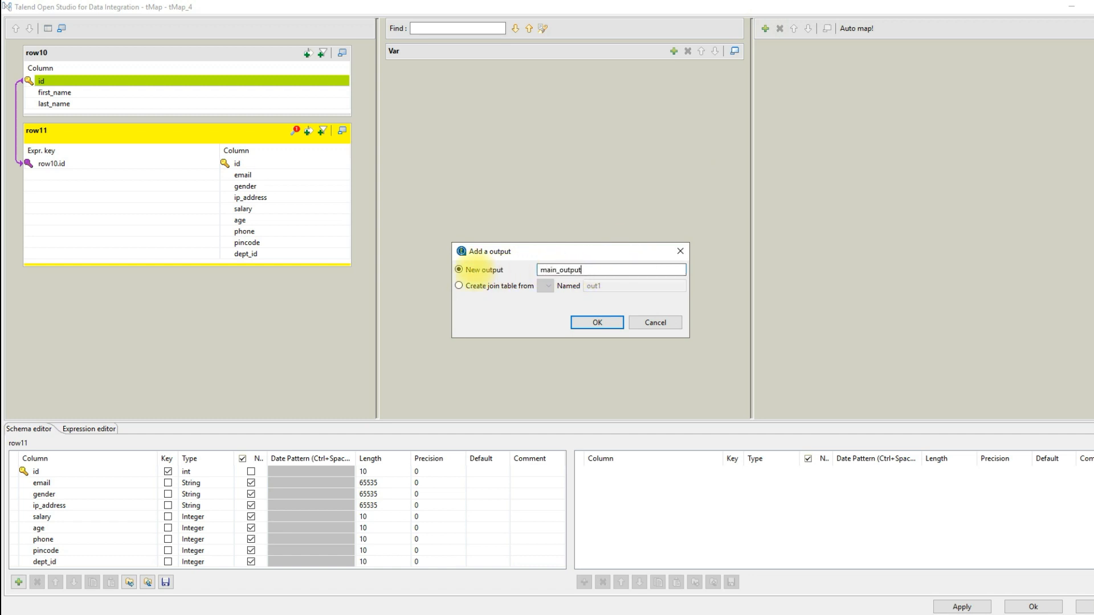
click(612, 321)
click(764, 34)
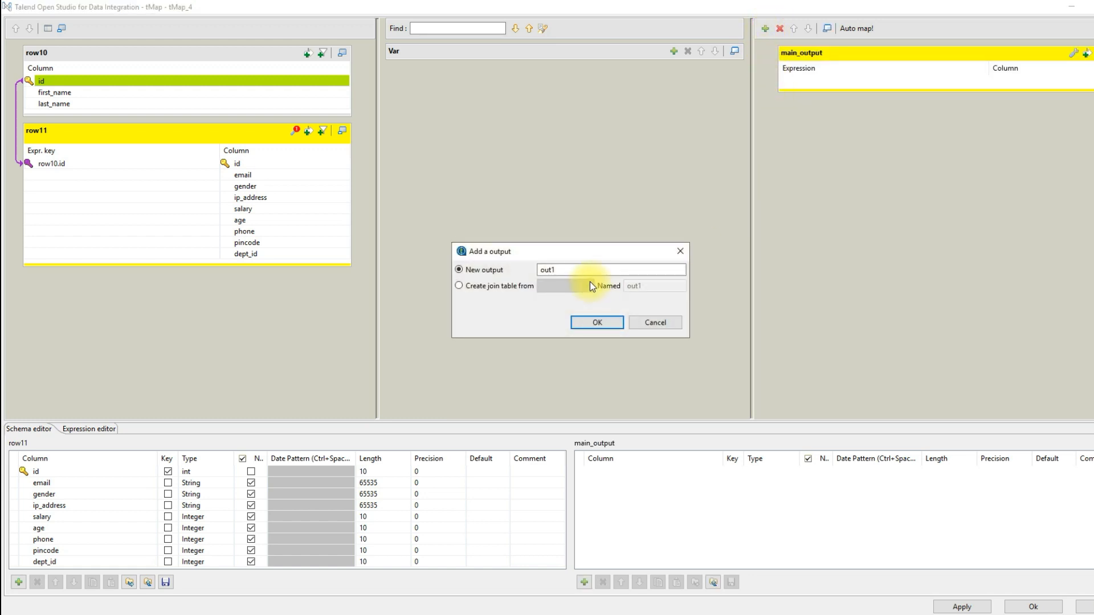
text(reje)
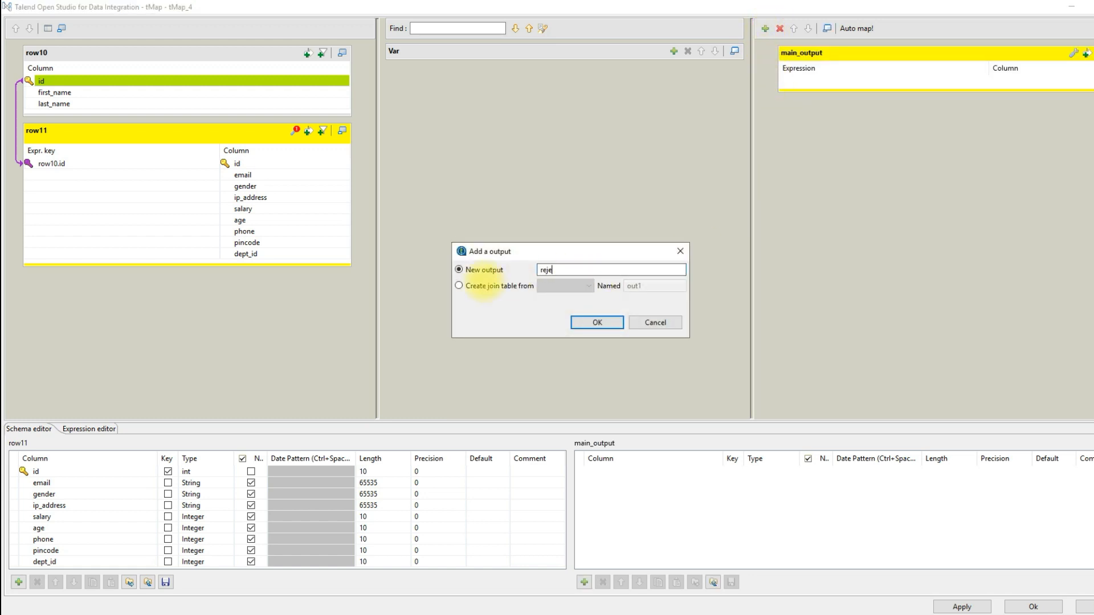
text(ctss)
click(584, 328)
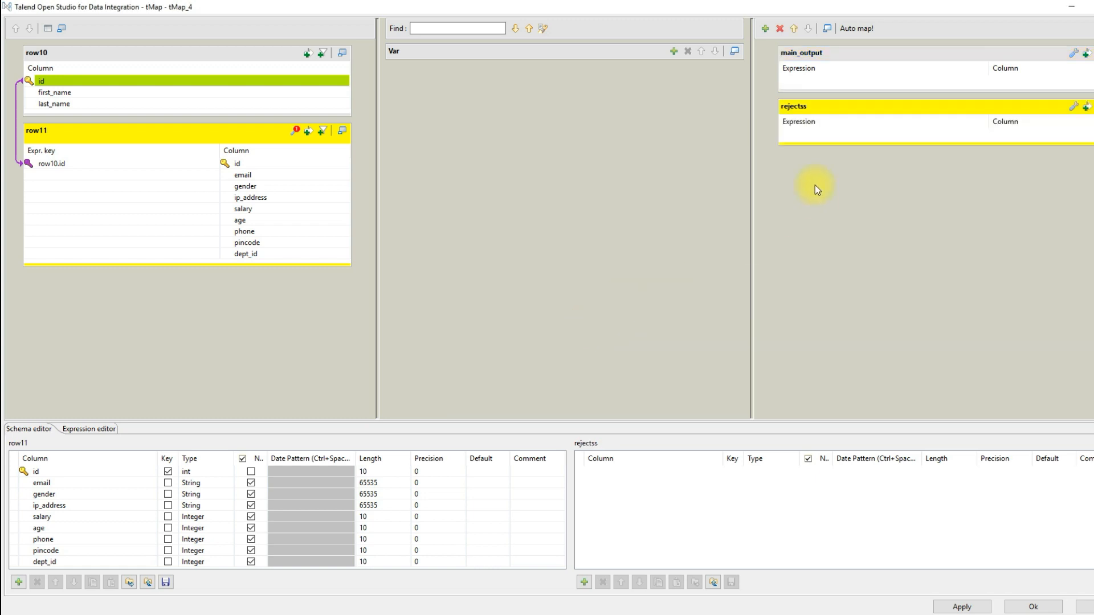
- Map all row10 columns plus row11's email through dept_id columns, without its id, to main_output
shift+click(298, 101)
drag(300, 101, 804, 85)
click(240, 165)
shift+click(242, 254)
click(261, 177)
shift+click(251, 256)
drag(251, 256, 796, 114)
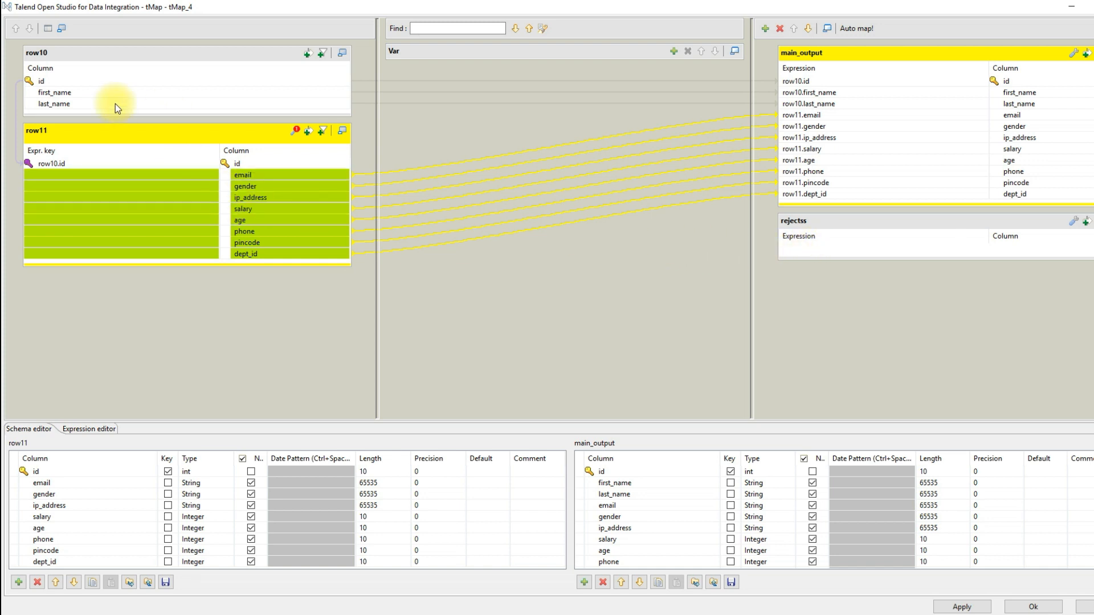
- Set the join model of the row11 lookup to Inner Join
click(307, 131)
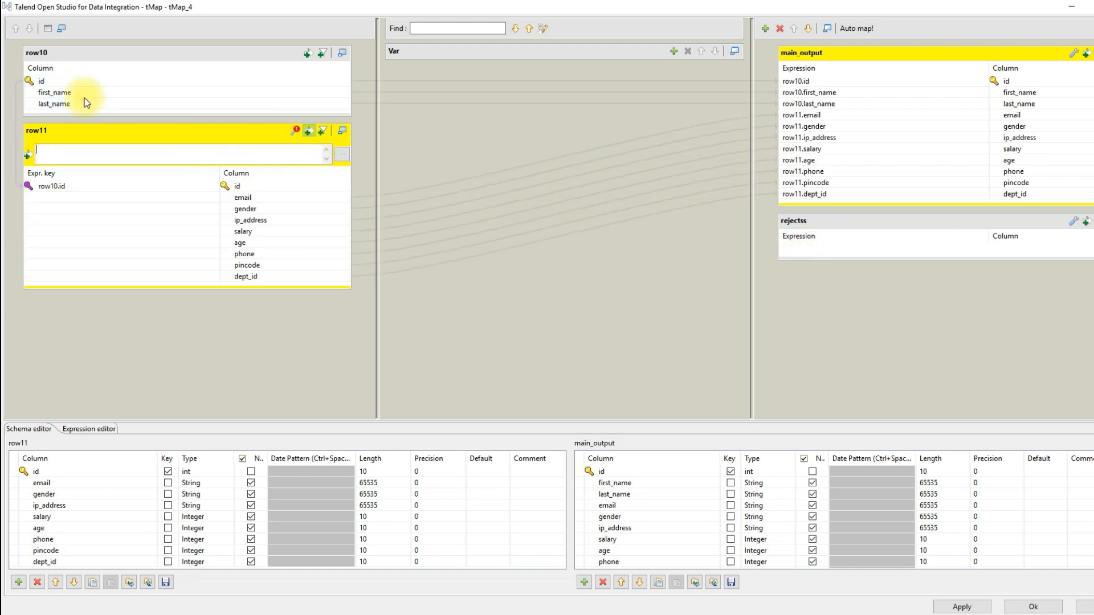
click(296, 130)
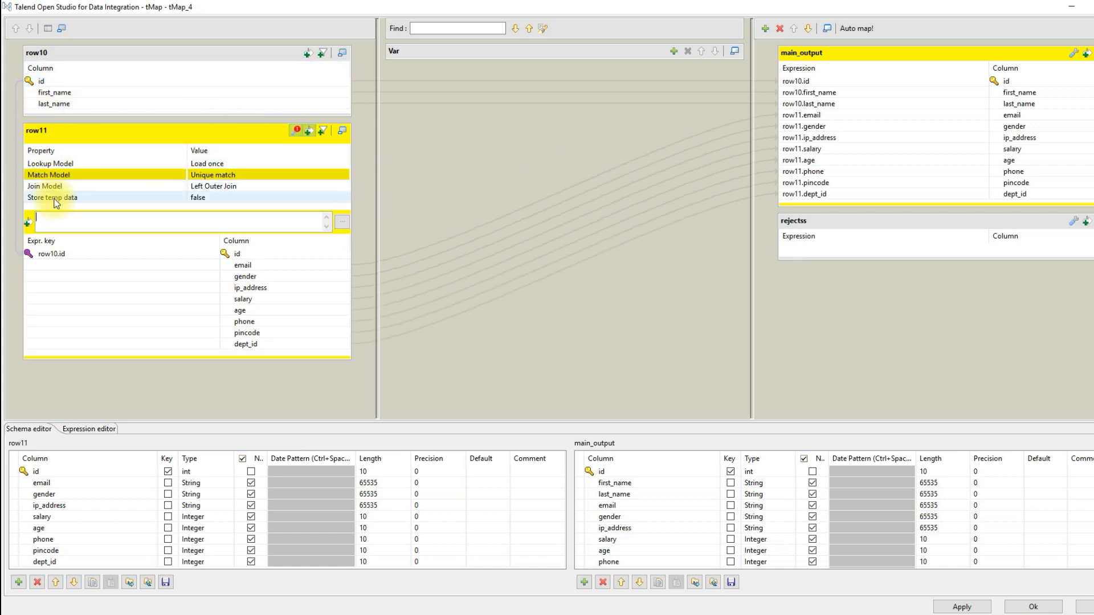
click(249, 188)
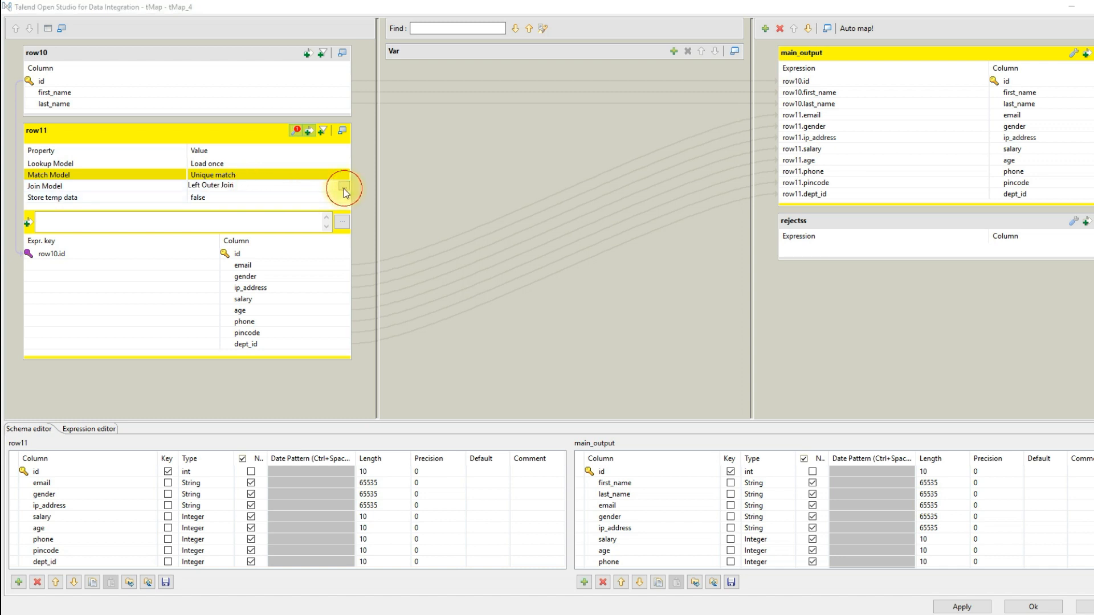
click(344, 187)
click(530, 274)
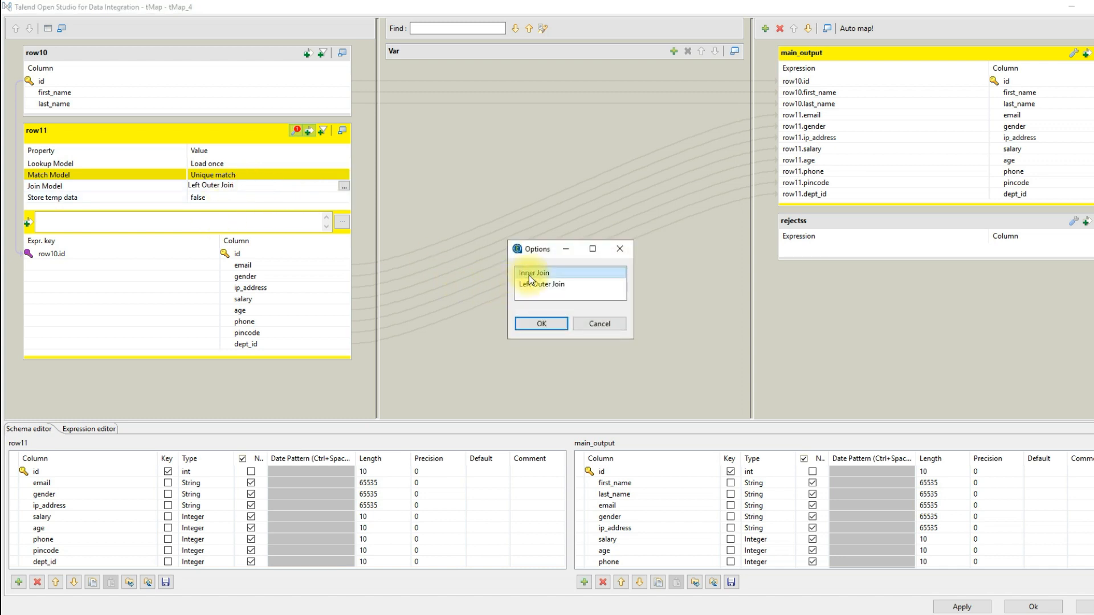
click(542, 324)
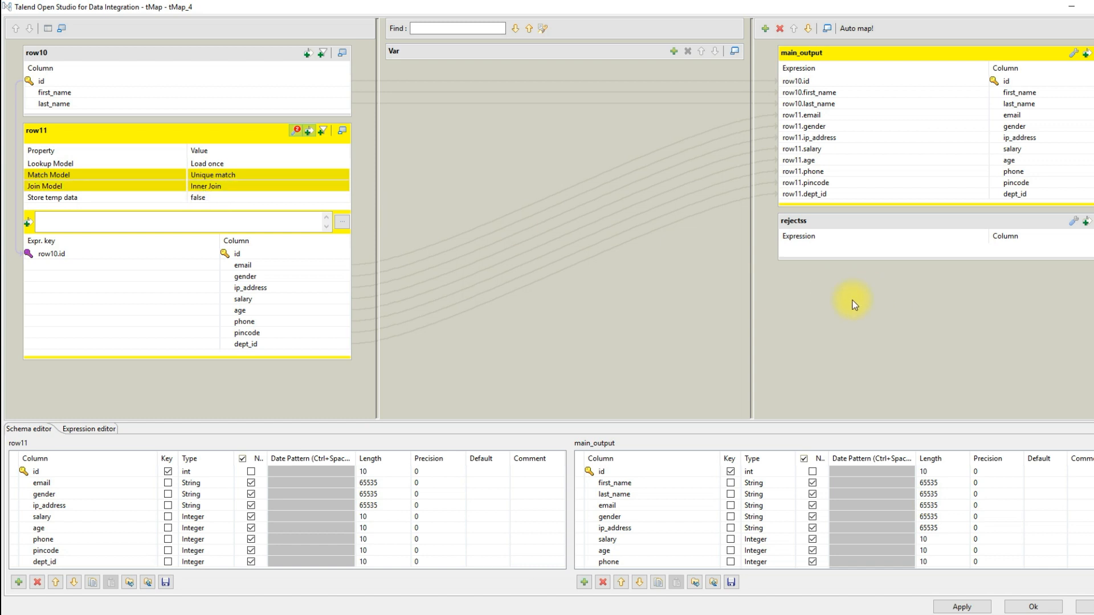
- Map row10's id, first_name and last_name to the rejectss output, accept the mapping and save the job
click(110, 81)
shift+click(97, 107)
drag(312, 81, 806, 259)
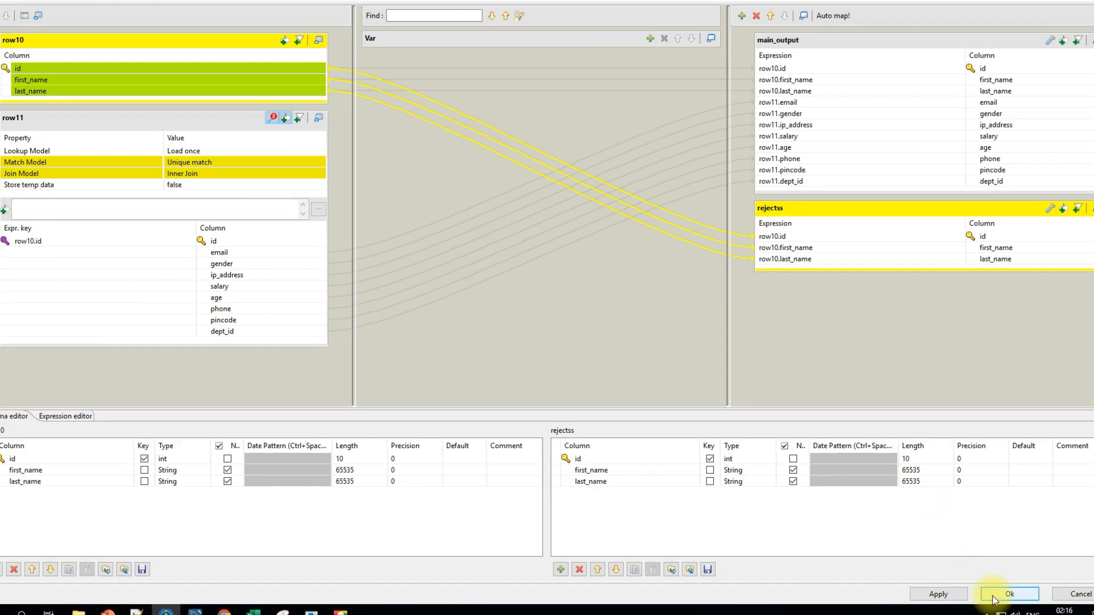
click(1033, 607)
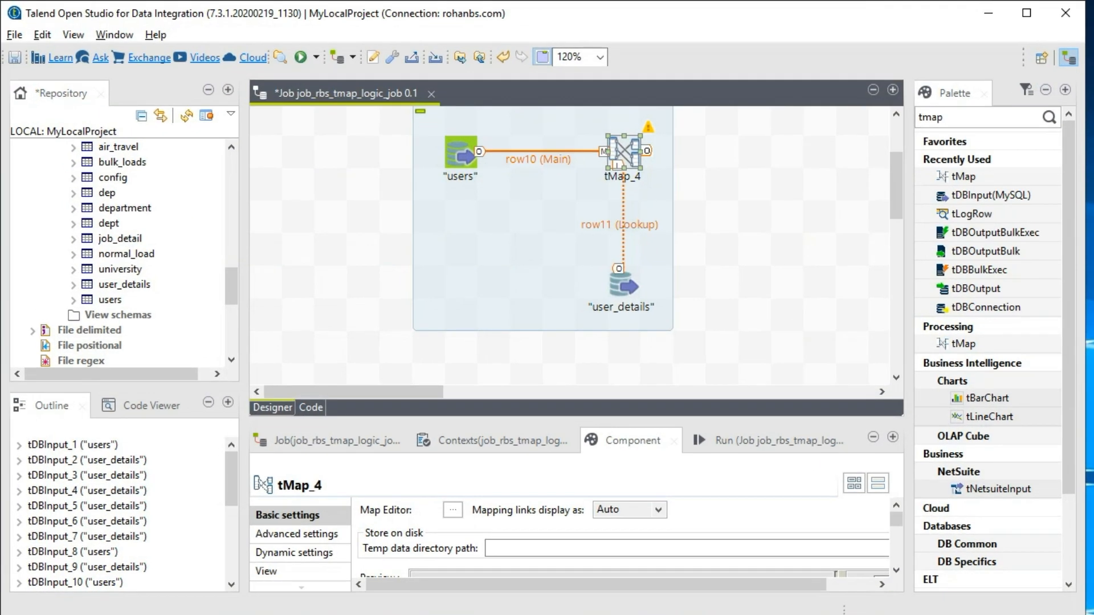
key(ctrl+s)
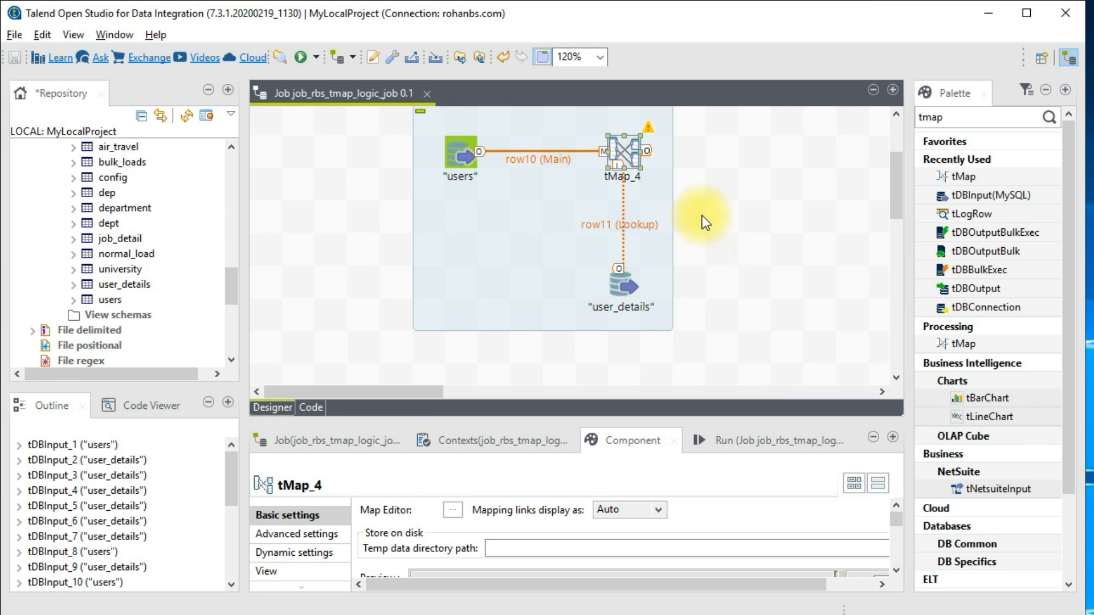
- Send tMap_4's main_output flow to a new tLogRow component placed beside it, slightly higher than tMap_4
right_click(625, 149)
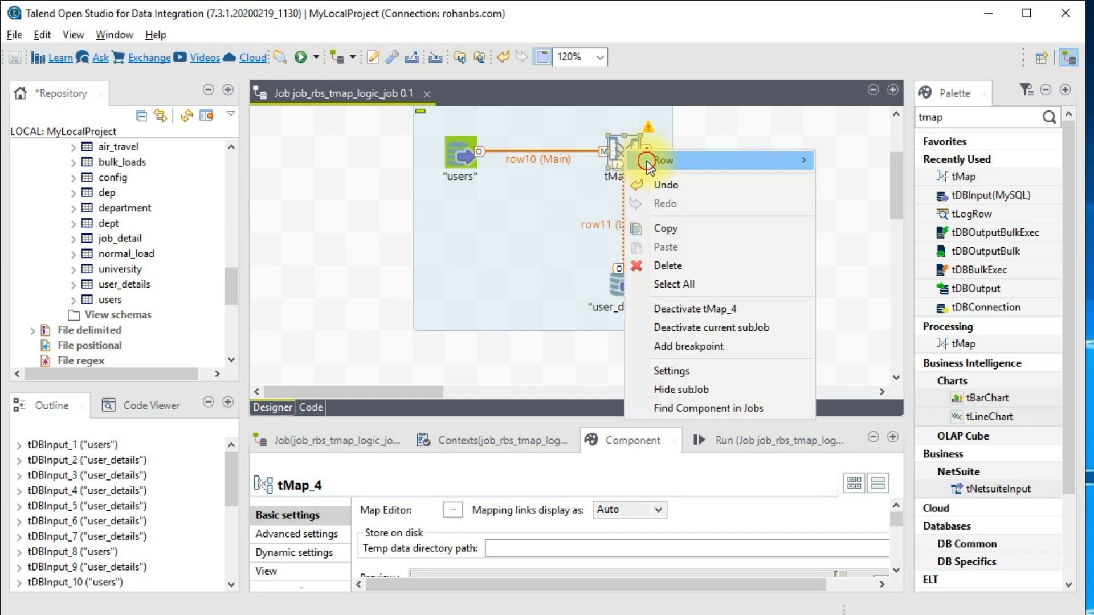
mouse_move(785, 160)
click(852, 161)
click(792, 146)
text(t)
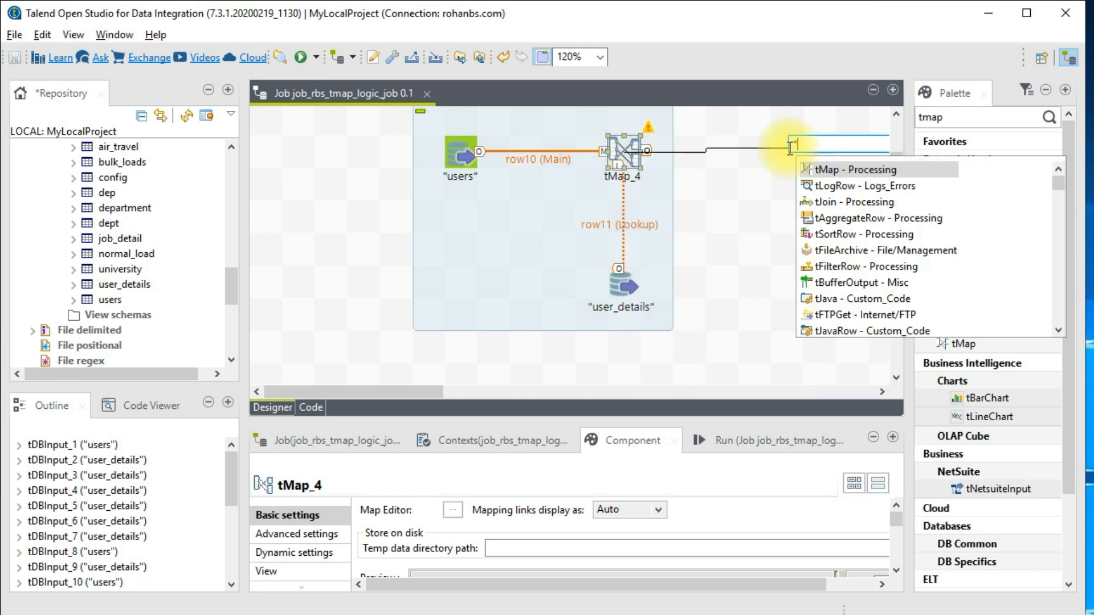
text(log)
key(Return)
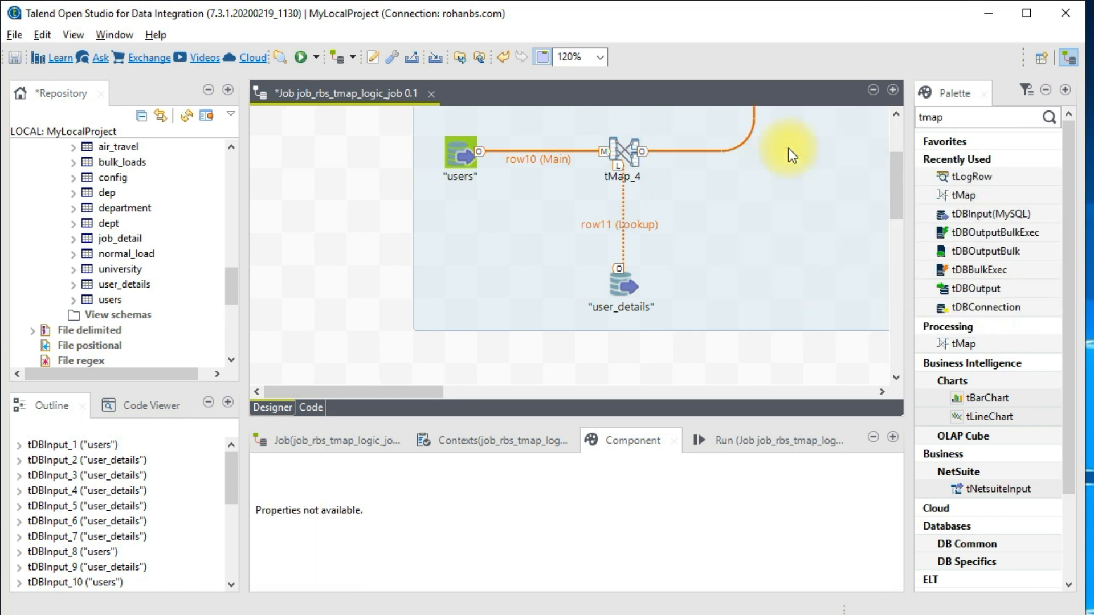
scroll(833, 300, up, 1)
scroll(833, 299, up, 2)
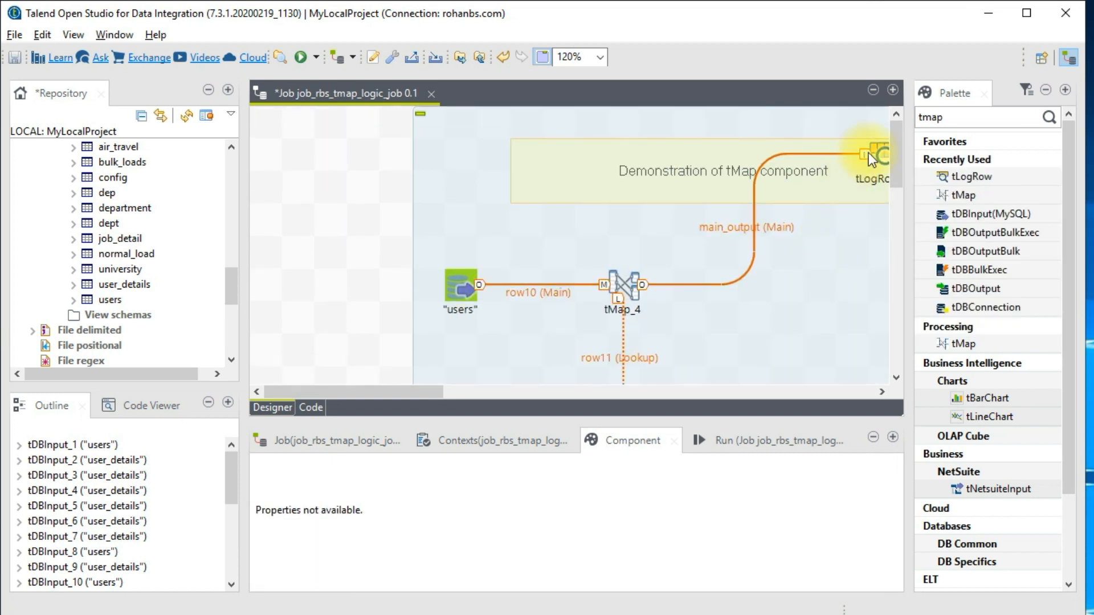
drag(880, 153, 806, 250)
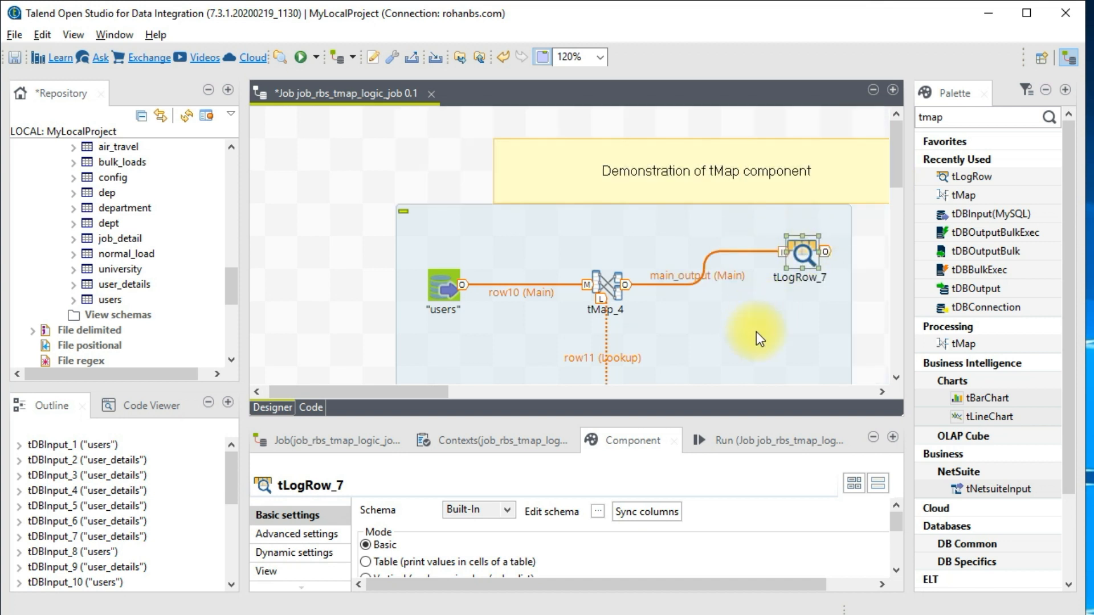
- Send tMap_4's rejectss flow to a second new tLogRow placed directly below the first one, and save the job
click(615, 282)
right_click(610, 284)
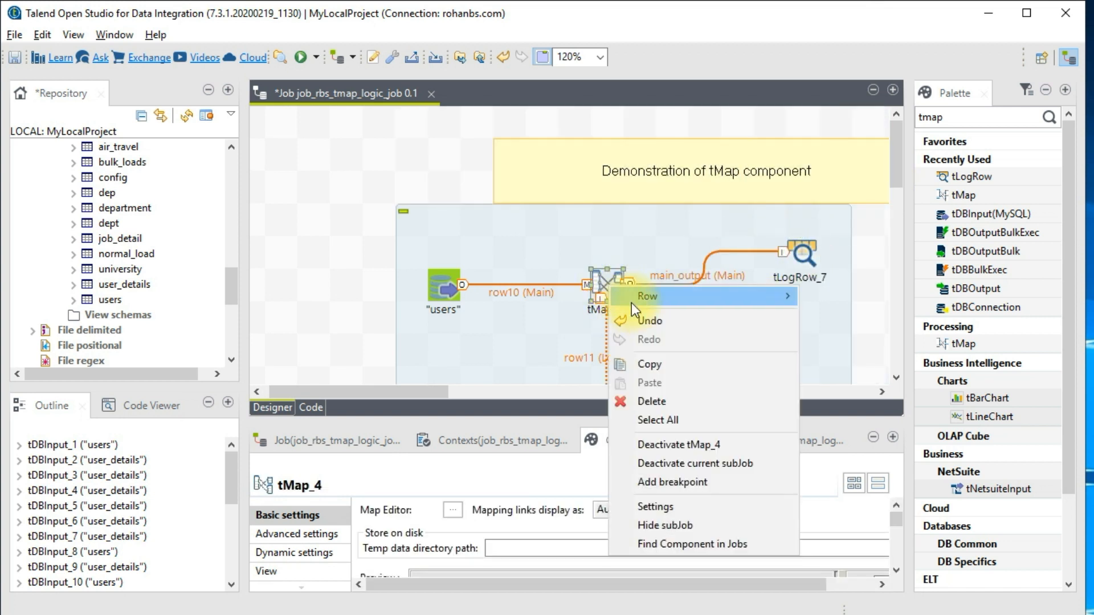
click(826, 301)
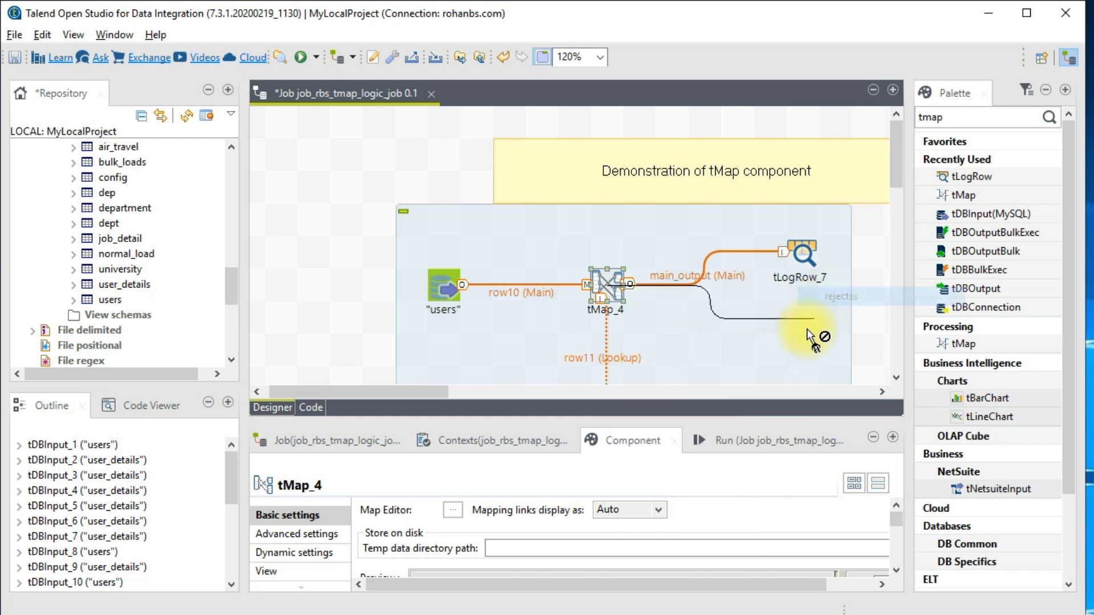
click(802, 340)
text(tlo)
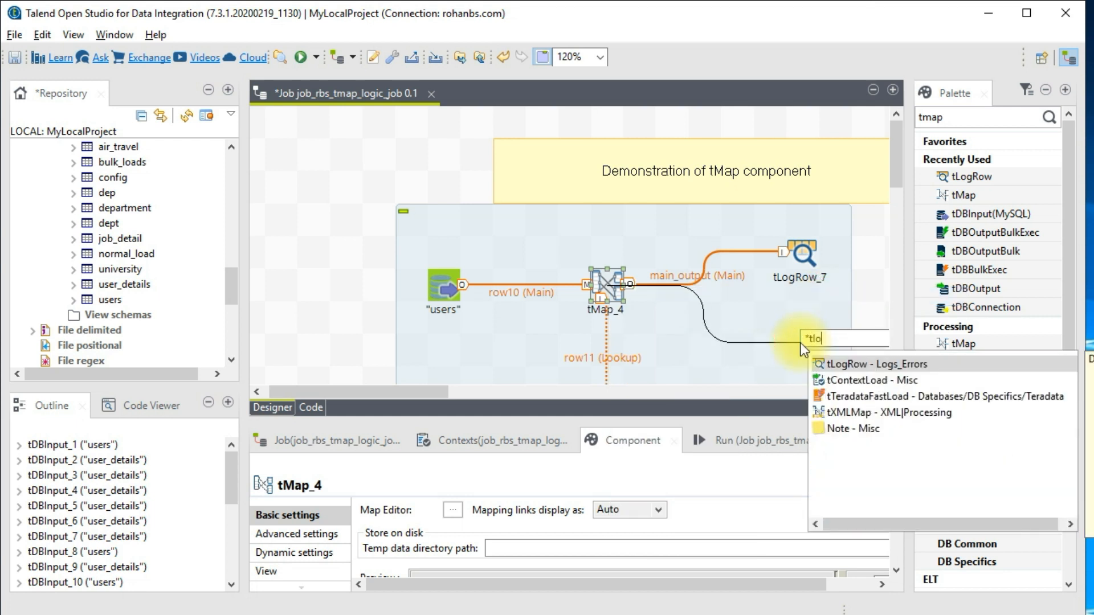
click(822, 368)
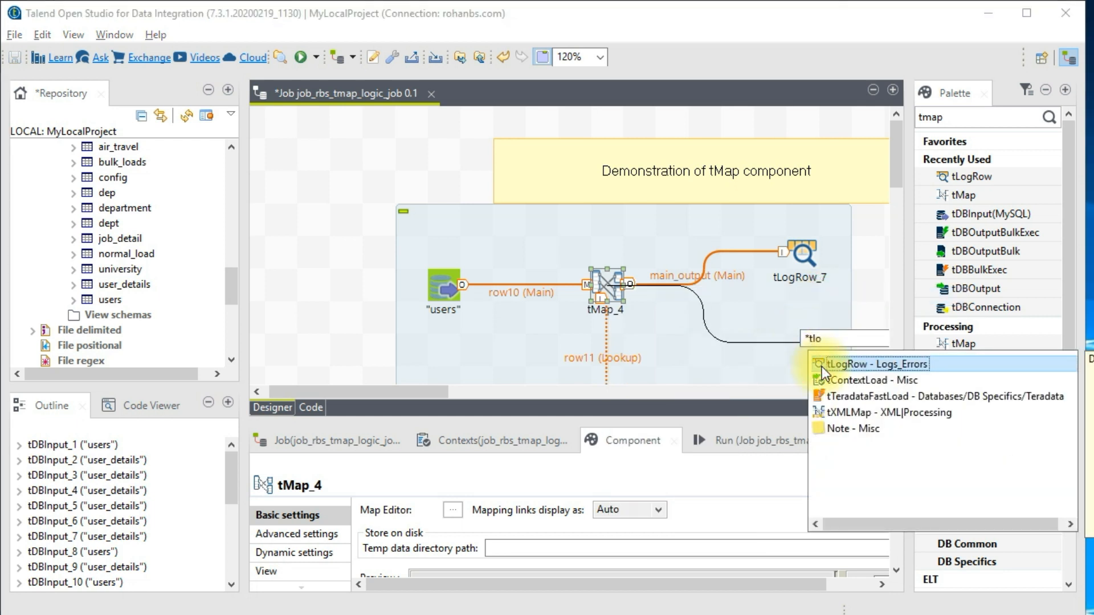
double_click(848, 366)
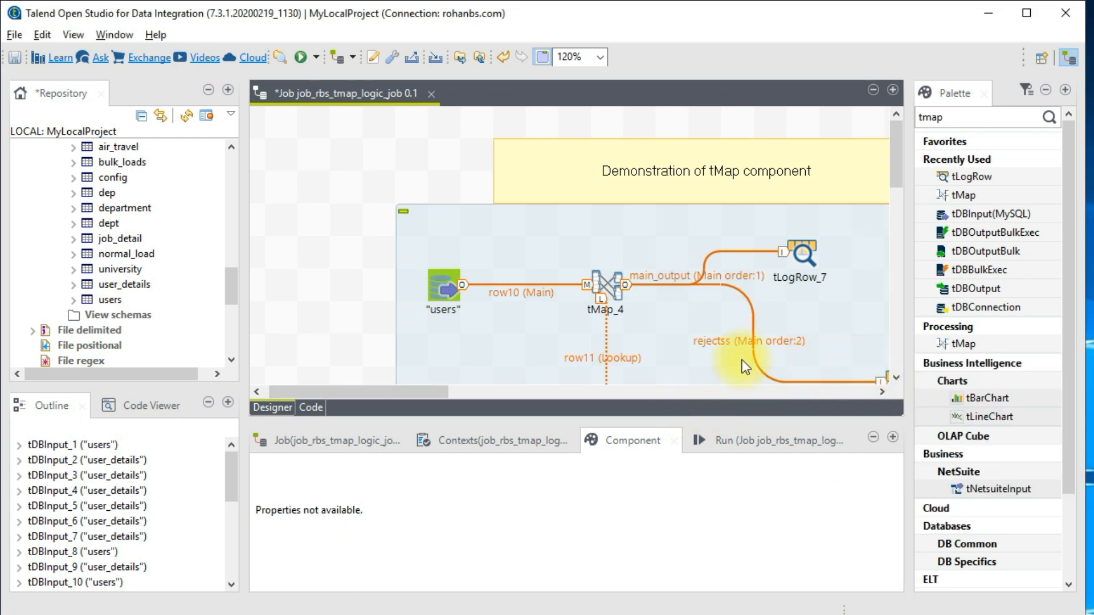
drag(432, 390, 481, 382)
click(690, 378)
drag(700, 372, 600, 333)
click(593, 224)
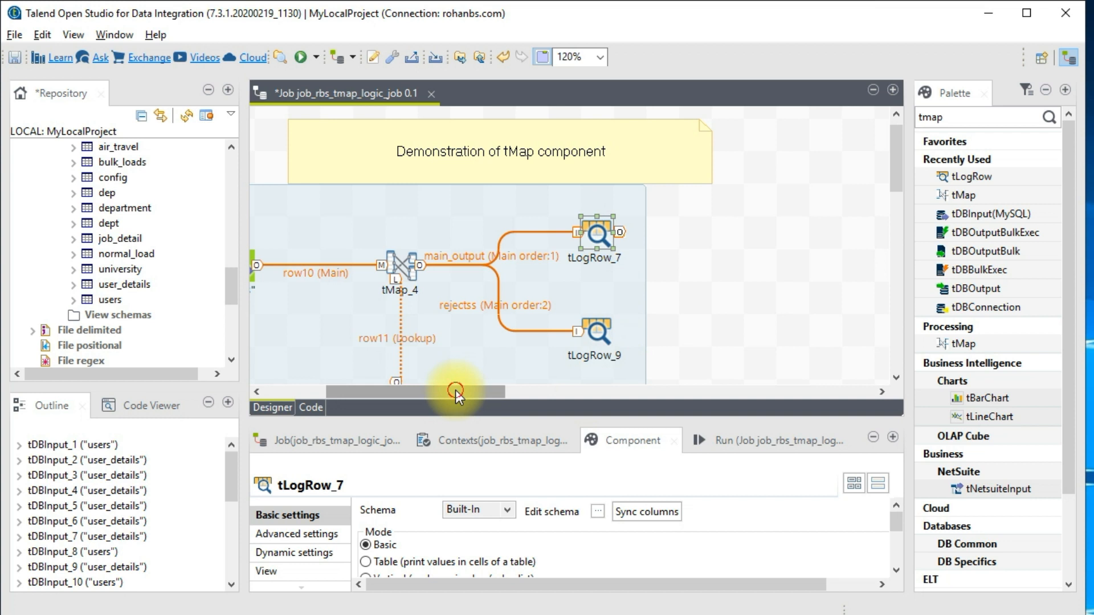
drag(456, 391, 361, 403)
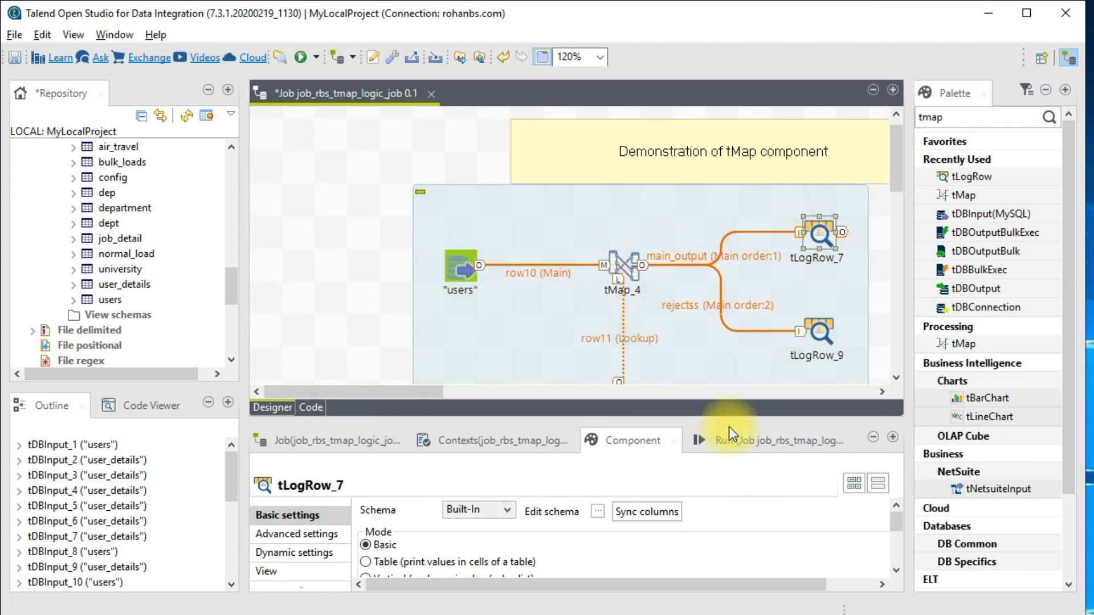
key(ctrl+s)
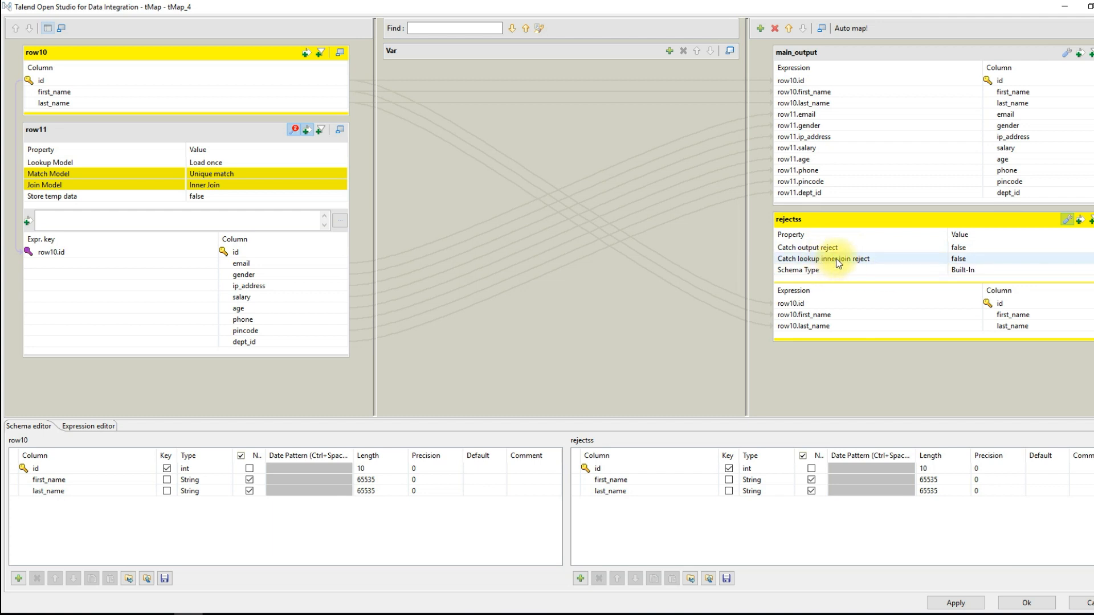
- Set the rejectss output's Catch lookup inner join reject option to true and accept the tMap_4 mapping
click(960, 259)
click(1088, 259)
click(530, 271)
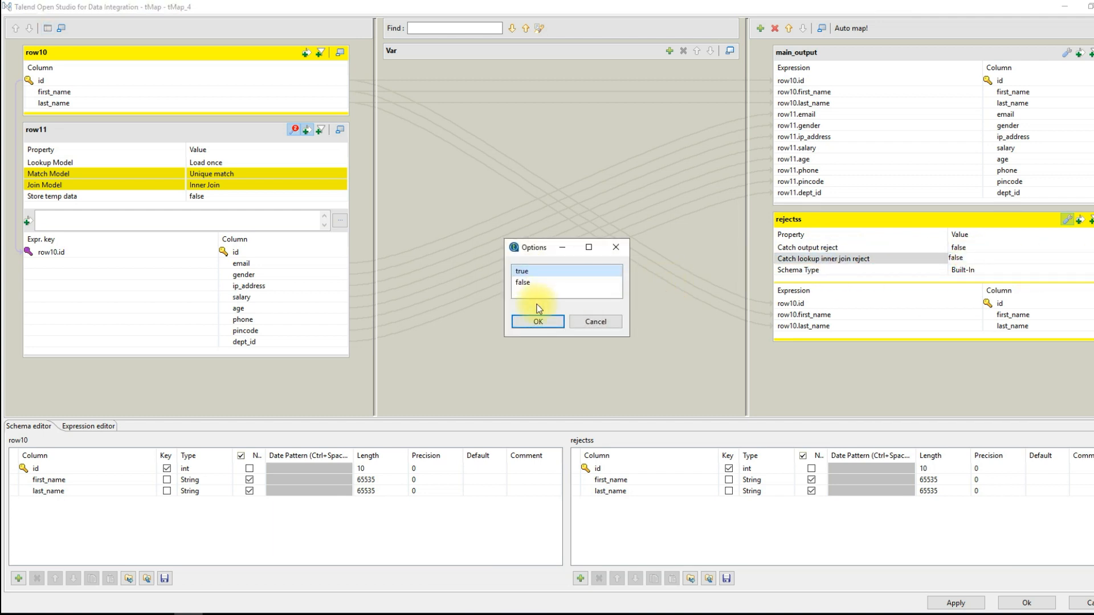
click(538, 321)
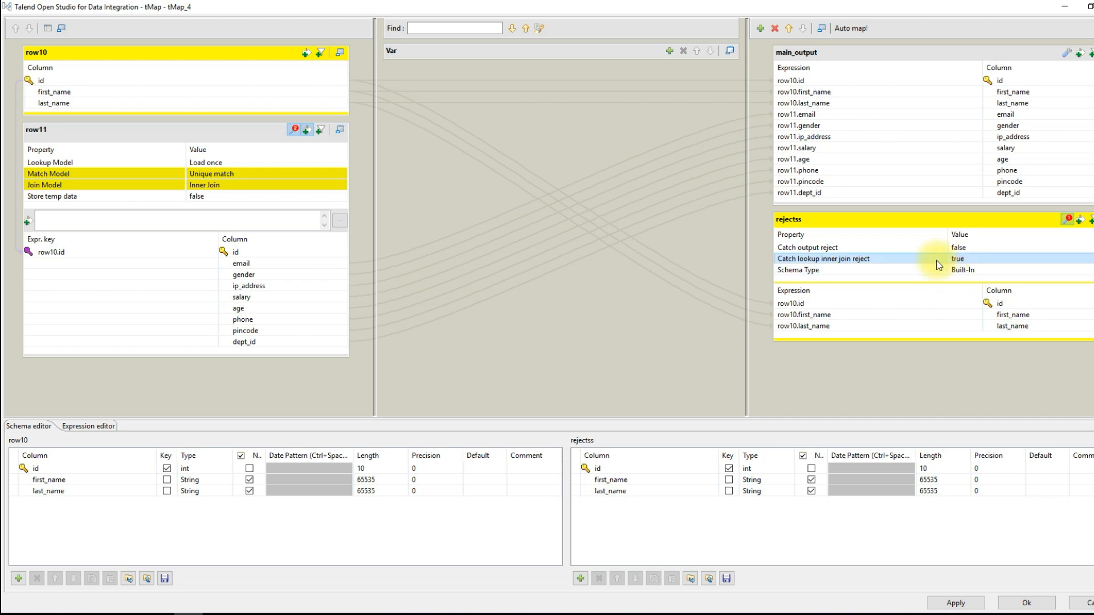
click(1012, 603)
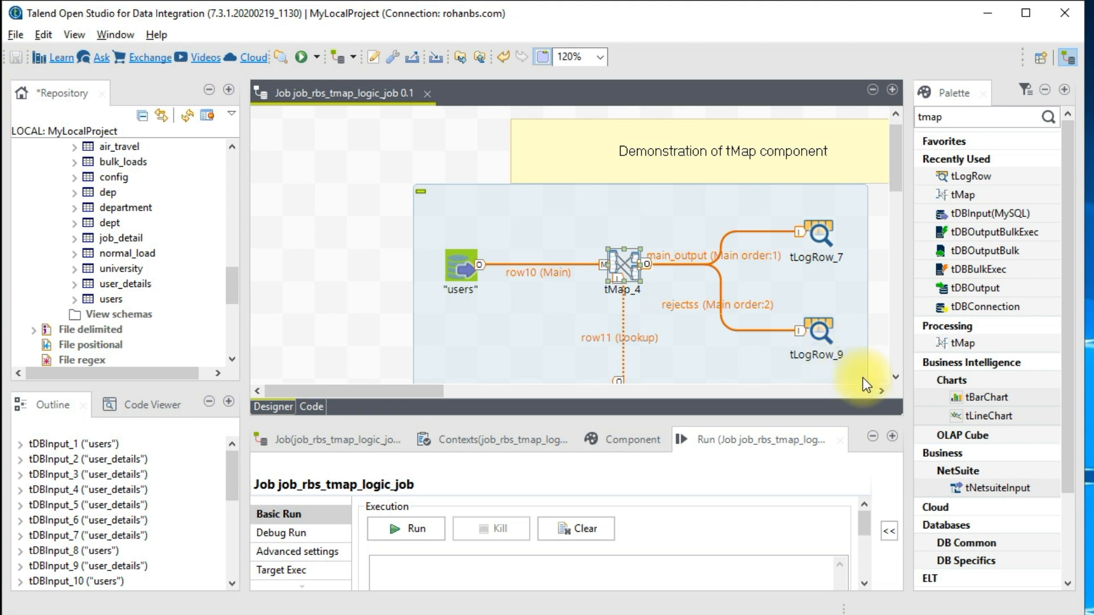
- Run the job and maximize the job design to view the whole tMap_4 subjob with its flow statistics
click(751, 453)
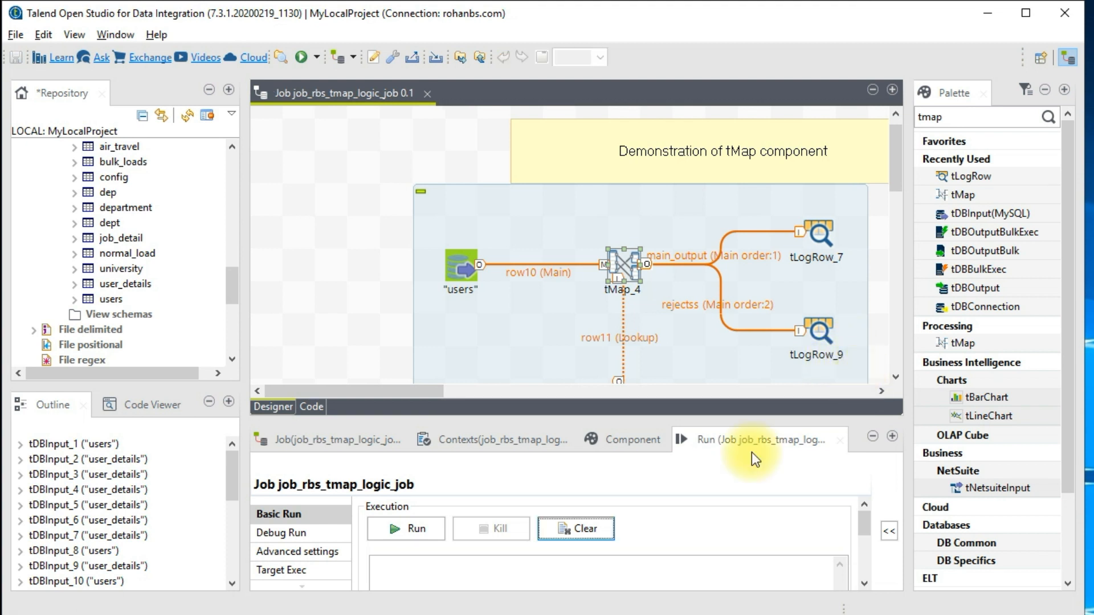
click(422, 525)
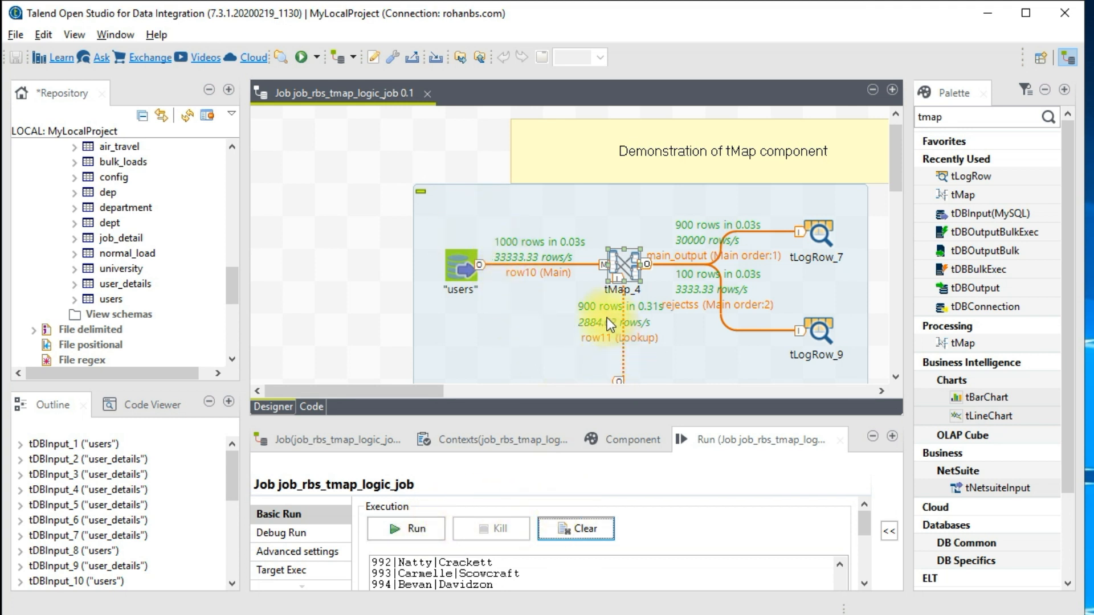
drag(425, 390, 462, 390)
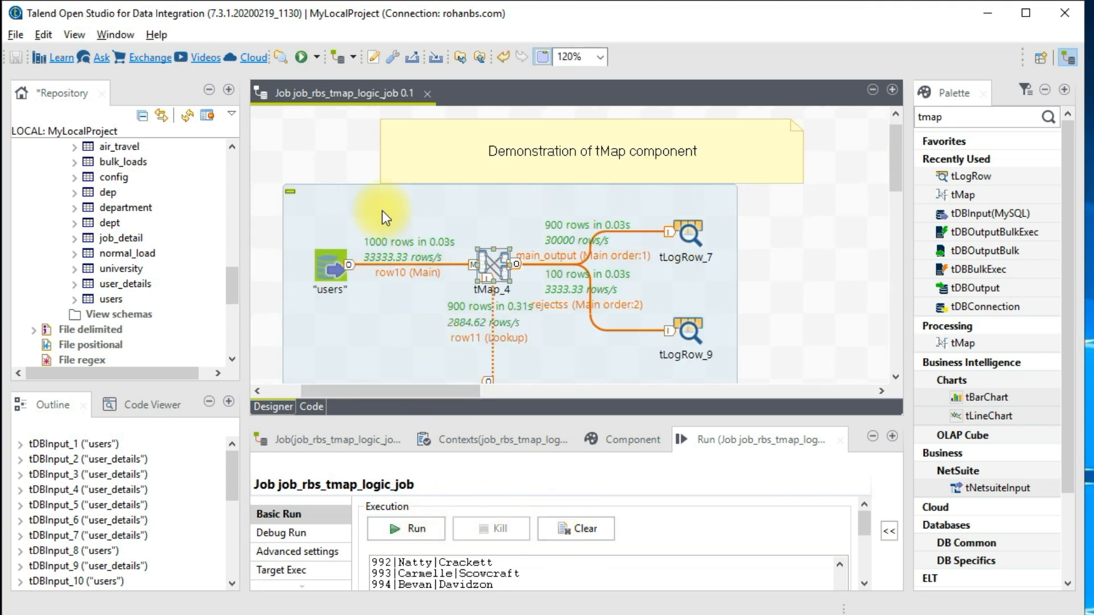
double_click(370, 96)
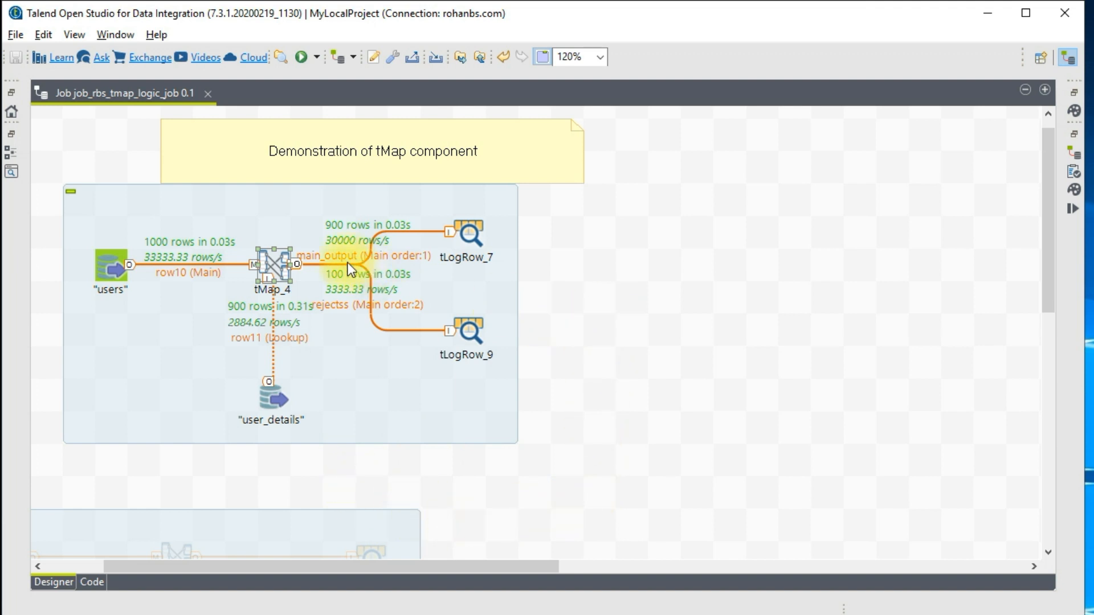
- Review tMap_4's mapping and select the deactivated tMap in the subjob below it
double_click(275, 262)
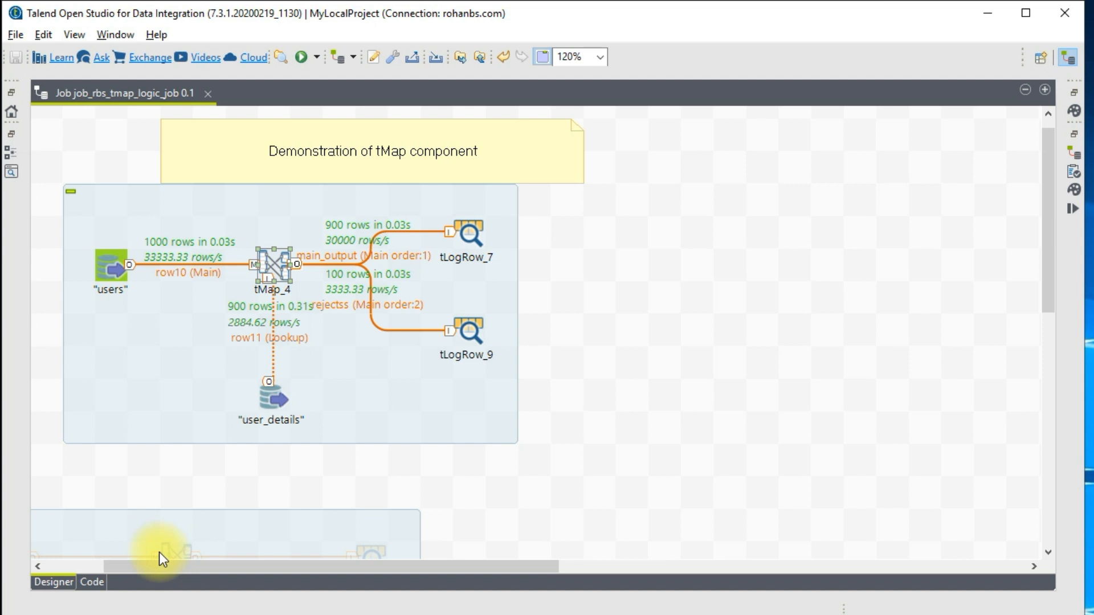
click(176, 553)
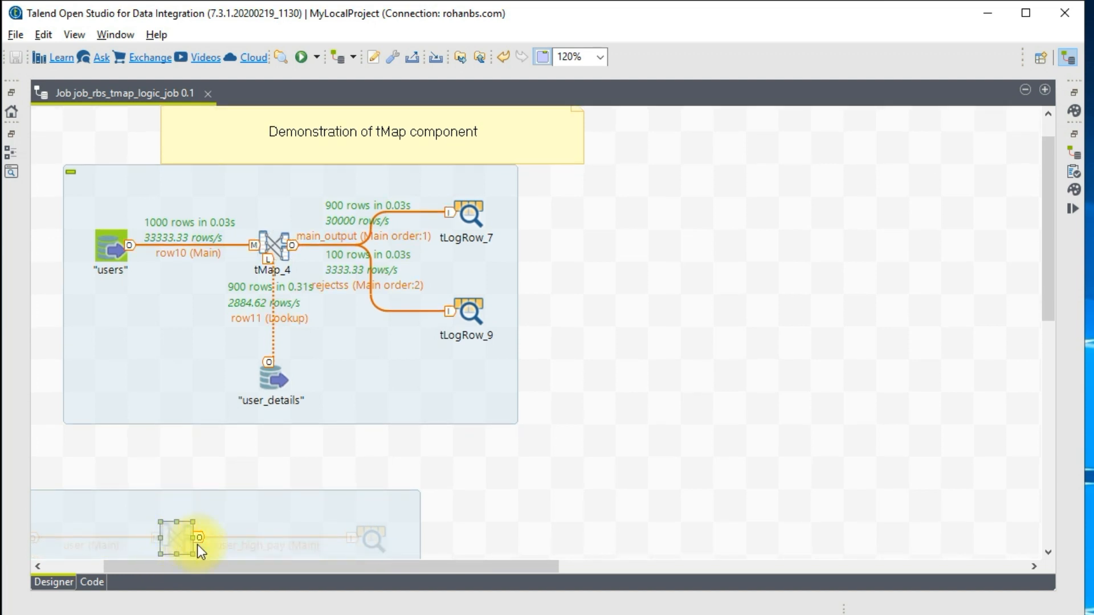